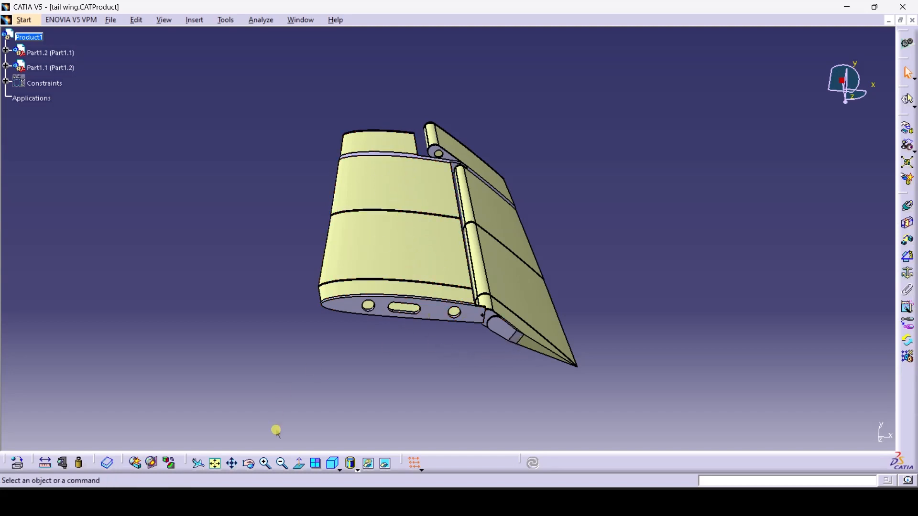
Rotate the tail wing assembly to view its open rib end, switch to Microsoft Edge and close the Cessna 172 tail page
{"action": "left_click", "coordinate": [249, 463]}
{"action": "left_click_drag", "start_coordinate": [483, 370], "coordinate": [434, 348]}
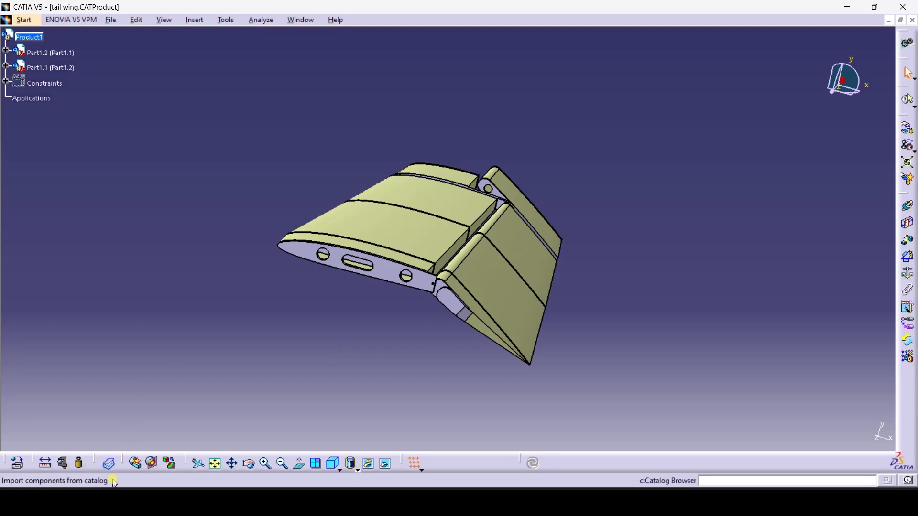
{"action": "mouse_move", "coordinate": [99, 502]}
{"action": "left_click", "coordinate": [99, 442]}
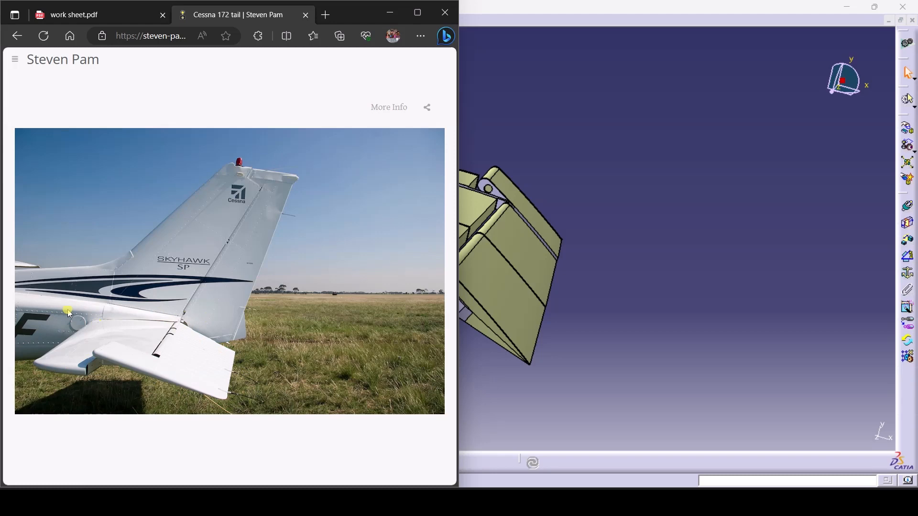
{"action": "left_click", "coordinate": [306, 15]}
Examine the work sheet's airfoil dimensions, ribs layout, cutting profile, moving rib details, and front, rear and assembled wing views
{"action": "scroll", "coordinate": [315, 176], "scroll_direction": "up", "scroll_amount": 5}
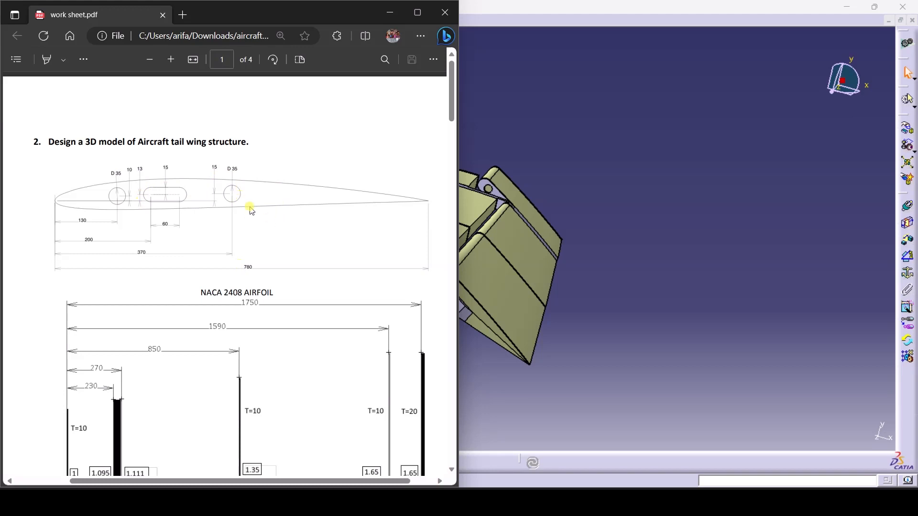
{"action": "scroll", "coordinate": [233, 211], "scroll_direction": "down", "scroll_amount": 4}
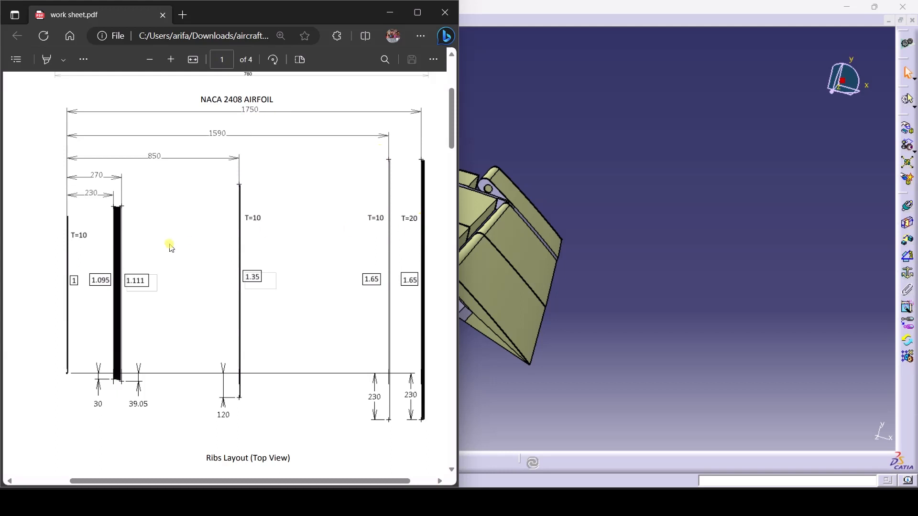
{"action": "scroll", "coordinate": [194, 249], "scroll_direction": "up", "scroll_amount": 4}
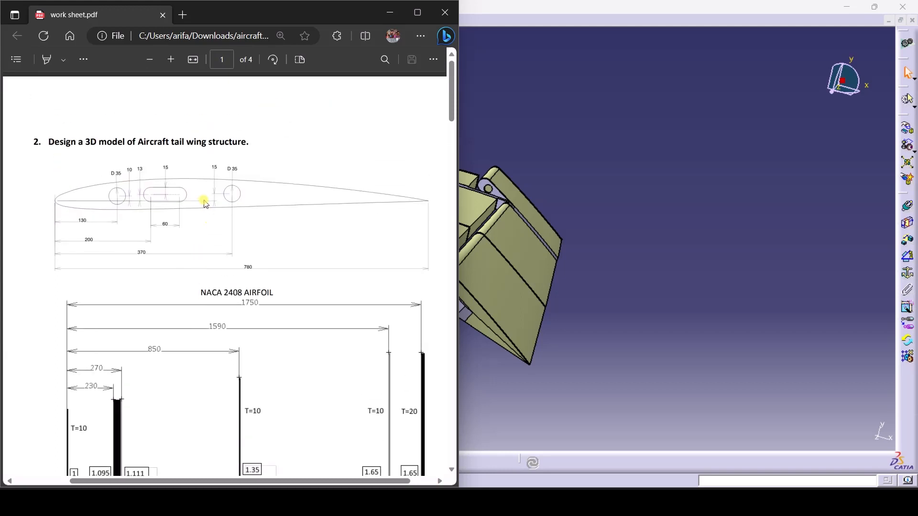
{"action": "scroll", "coordinate": [206, 204], "scroll_direction": "down", "scroll_amount": 1}
{"action": "scroll", "coordinate": [343, 348], "scroll_direction": "down", "scroll_amount": 2}
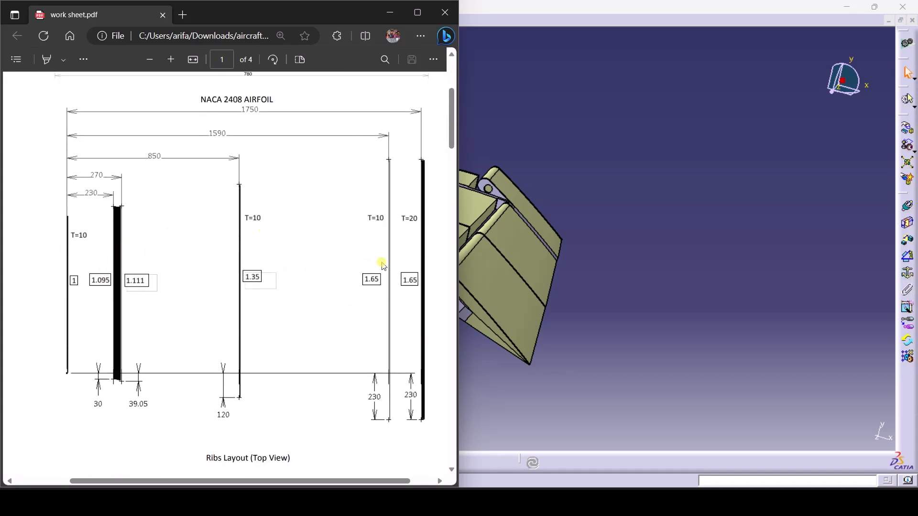
{"action": "scroll", "coordinate": [437, 250], "scroll_direction": "down", "scroll_amount": 8}
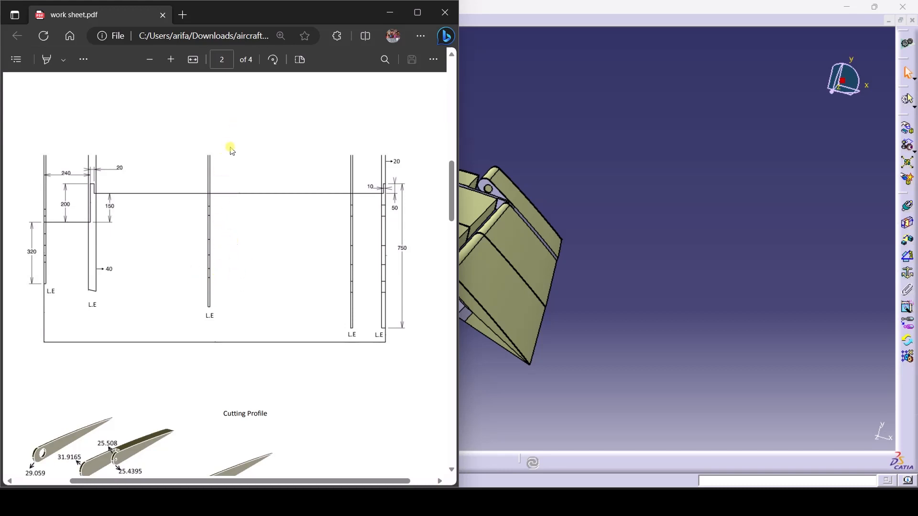
{"action": "scroll", "coordinate": [244, 227], "scroll_direction": "down", "scroll_amount": 6}
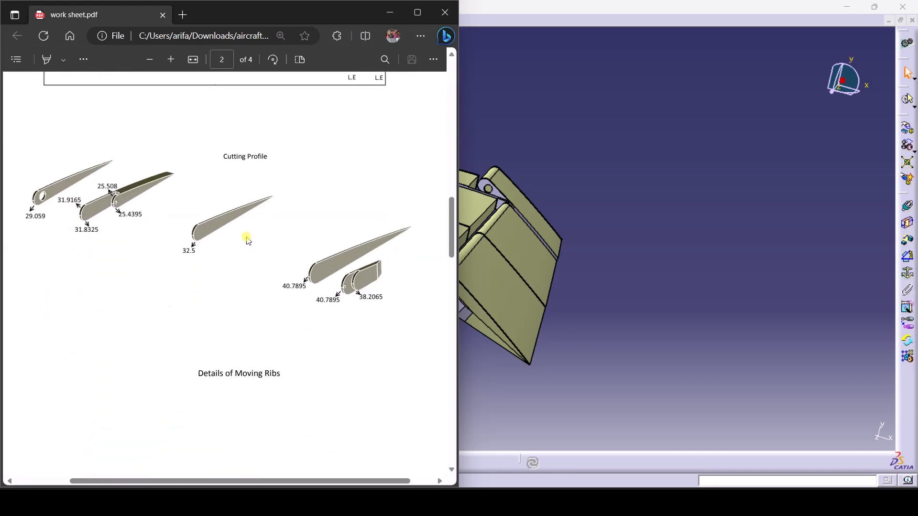
{"action": "scroll", "coordinate": [244, 274], "scroll_direction": "down", "scroll_amount": 10}
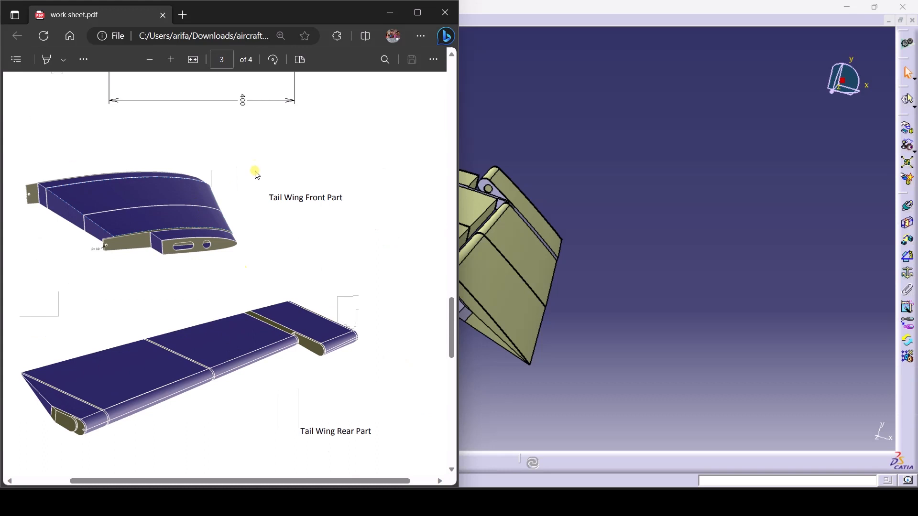
{"action": "scroll", "coordinate": [280, 393], "scroll_direction": "down", "scroll_amount": 8}
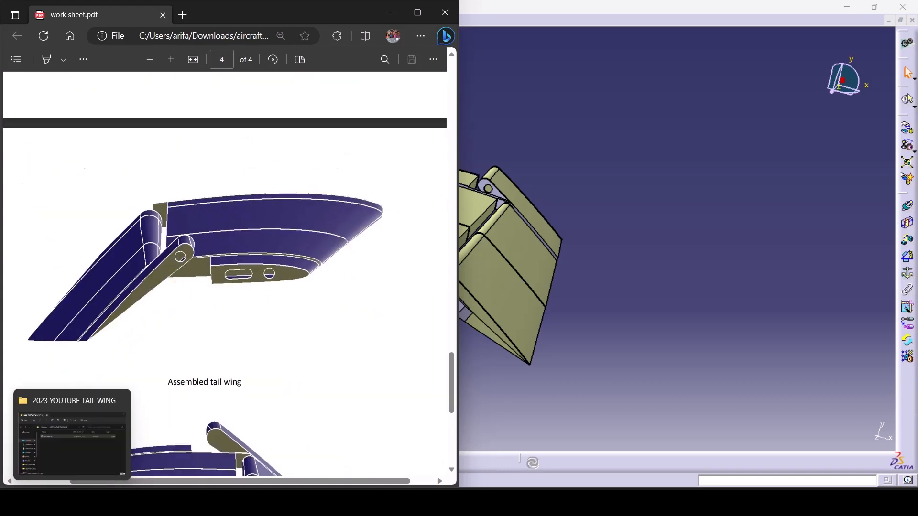
Open the Word document in the nested aircraft tail wing_2020 folder on the Desktop
{"action": "left_click", "coordinate": [72, 501]}
{"action": "left_click", "coordinate": [366, 72]}
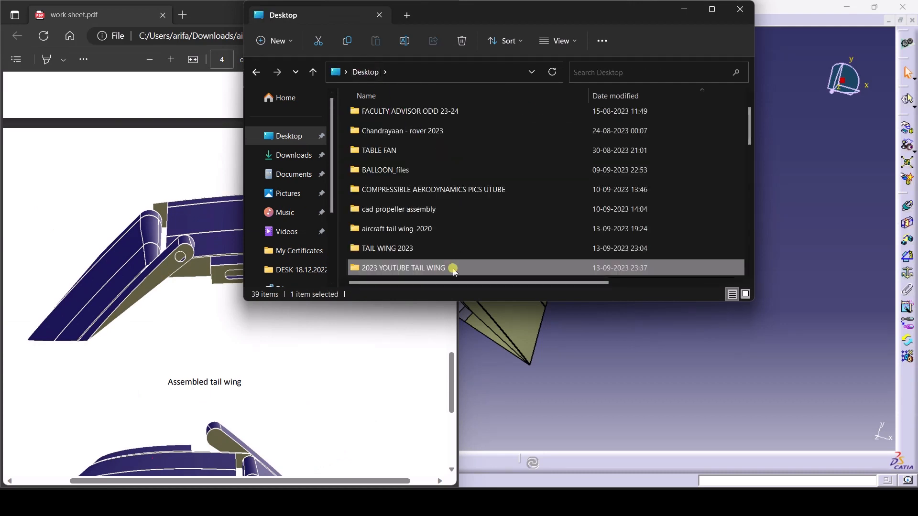
{"action": "scroll", "coordinate": [438, 239], "scroll_direction": "down", "scroll_amount": 2}
{"action": "double_click", "coordinate": [412, 114]}
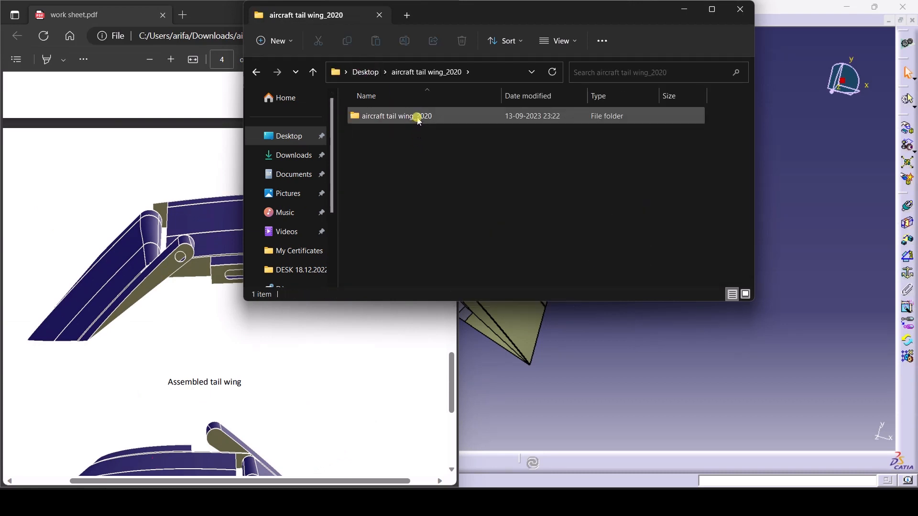
{"action": "double_click", "coordinate": [415, 116]}
{"action": "scroll", "coordinate": [411, 215], "scroll_direction": "down", "scroll_amount": 1}
{"action": "double_click", "coordinate": [388, 260]}
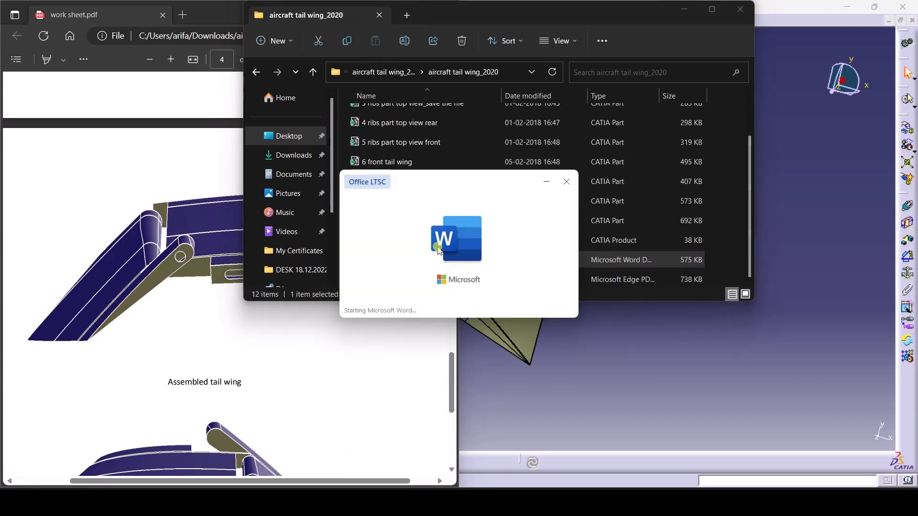
Review Steps 1 to 6 of the guide, covering the airfoil sketches, solid ribs, cutting profile and skinned front part
{"action": "scroll", "coordinate": [544, 264], "scroll_direction": "down", "scroll_amount": 1}
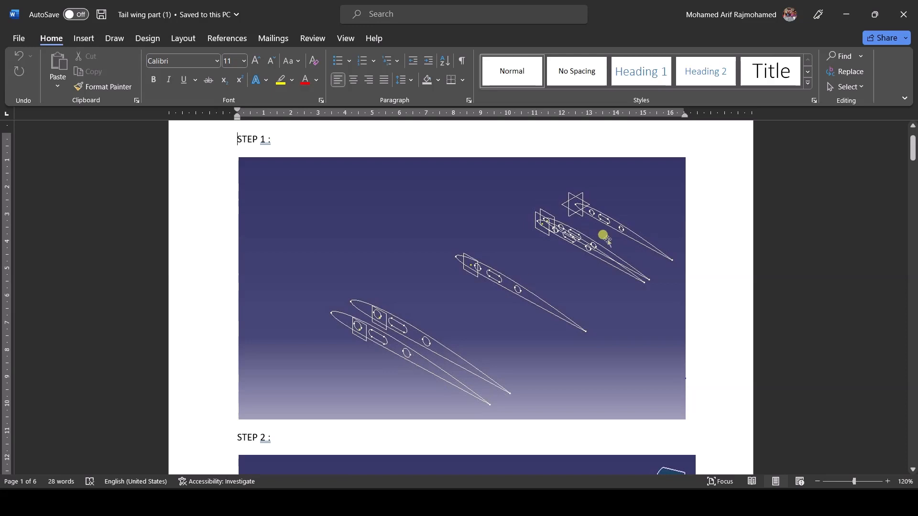
{"action": "scroll", "coordinate": [517, 276], "scroll_direction": "down", "scroll_amount": 3}
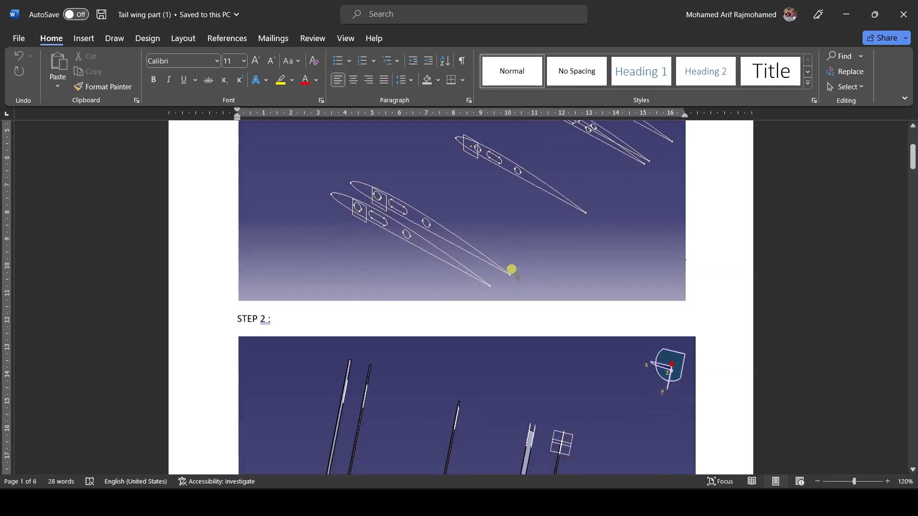
{"action": "scroll", "coordinate": [512, 268], "scroll_direction": "up", "scroll_amount": 2}
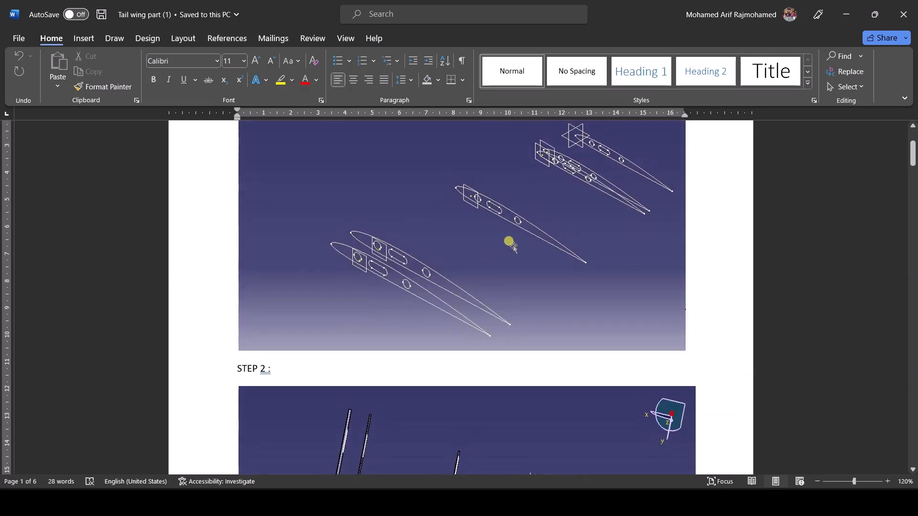
{"action": "scroll", "coordinate": [513, 246], "scroll_direction": "down", "scroll_amount": 5}
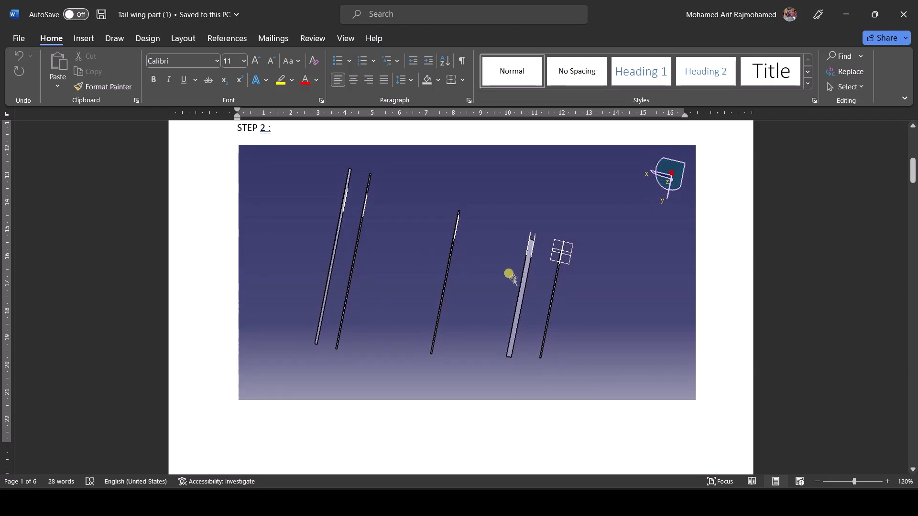
{"action": "scroll", "coordinate": [513, 280], "scroll_direction": "down", "scroll_amount": 5}
{"action": "scroll", "coordinate": [520, 281], "scroll_direction": "up", "scroll_amount": 2}
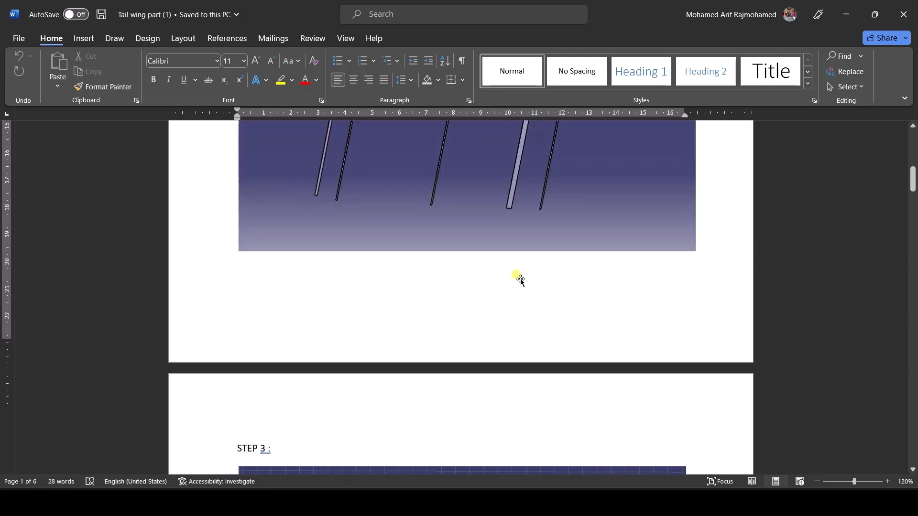
{"action": "scroll", "coordinate": [520, 281], "scroll_direction": "up", "scroll_amount": 1}
{"action": "scroll", "coordinate": [520, 215], "scroll_direction": "down", "scroll_amount": 8}
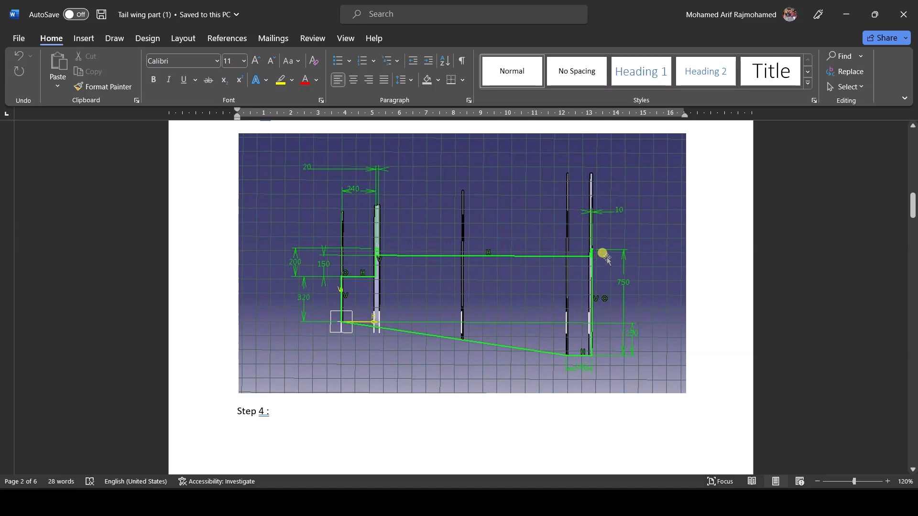
{"action": "scroll", "coordinate": [636, 287], "scroll_direction": "down", "scroll_amount": 1}
{"action": "scroll", "coordinate": [636, 287], "scroll_direction": "down", "scroll_amount": 5}
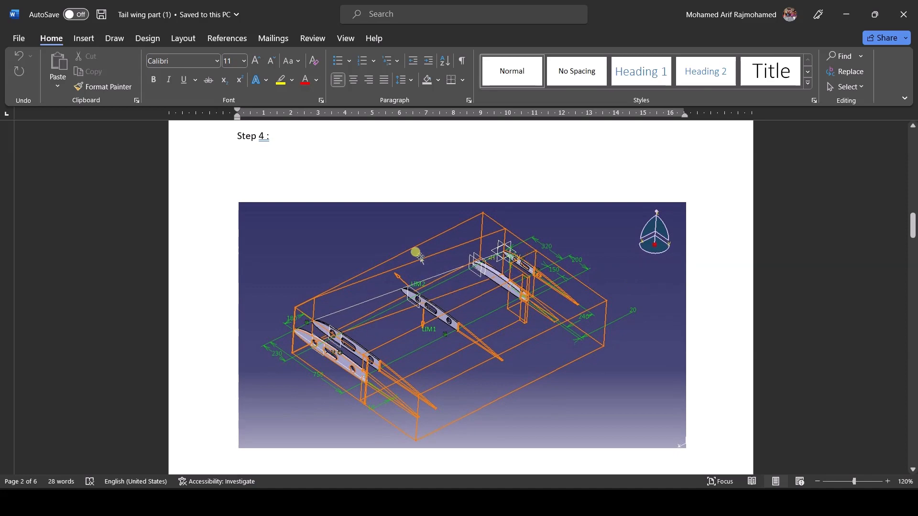
{"action": "scroll", "coordinate": [395, 234], "scroll_direction": "down", "scroll_amount": 10}
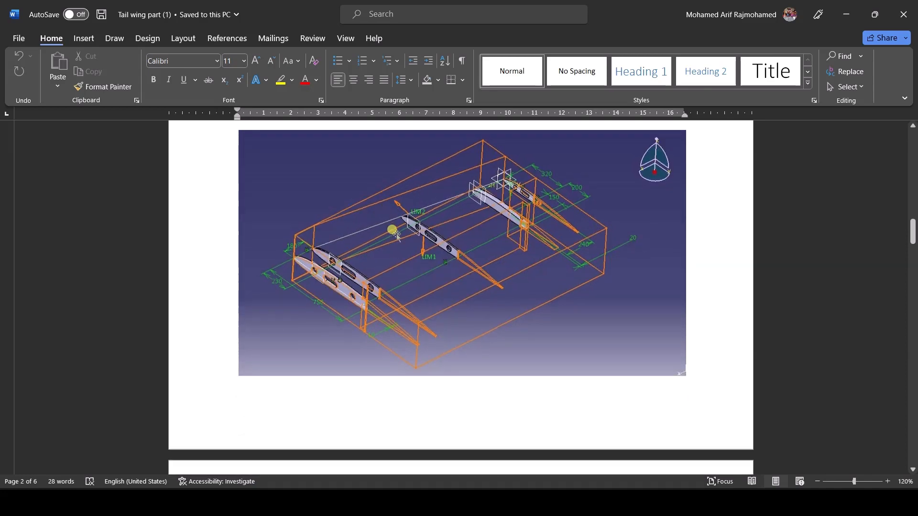
{"action": "scroll", "coordinate": [400, 267], "scroll_direction": "down", "scroll_amount": 5}
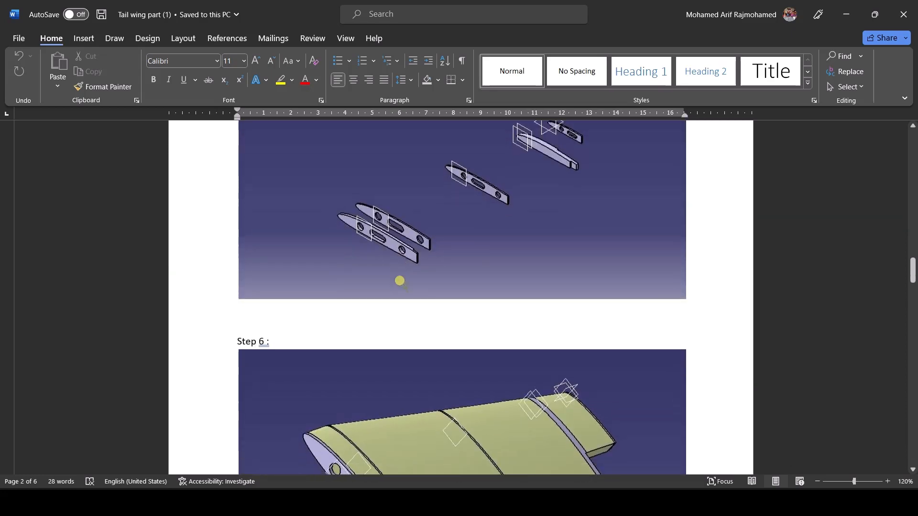
{"action": "scroll", "coordinate": [550, 334], "scroll_direction": "down", "scroll_amount": 1}
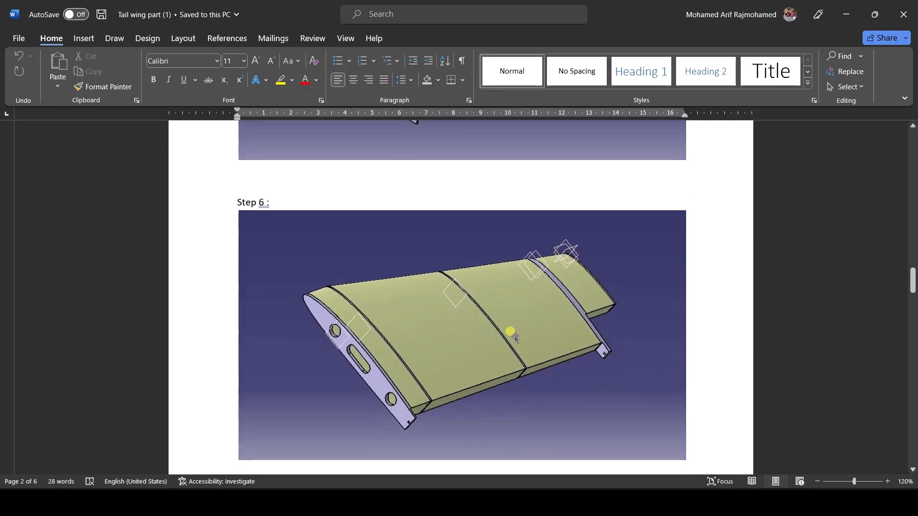
Review Steps 7 to 10 of the guide, covering the rear ribs, their rounded profiles, the rear part and the final assembly
{"action": "scroll", "coordinate": [498, 311], "scroll_direction": "down", "scroll_amount": 6}
{"action": "scroll", "coordinate": [499, 311], "scroll_direction": "down", "scroll_amount": 3}
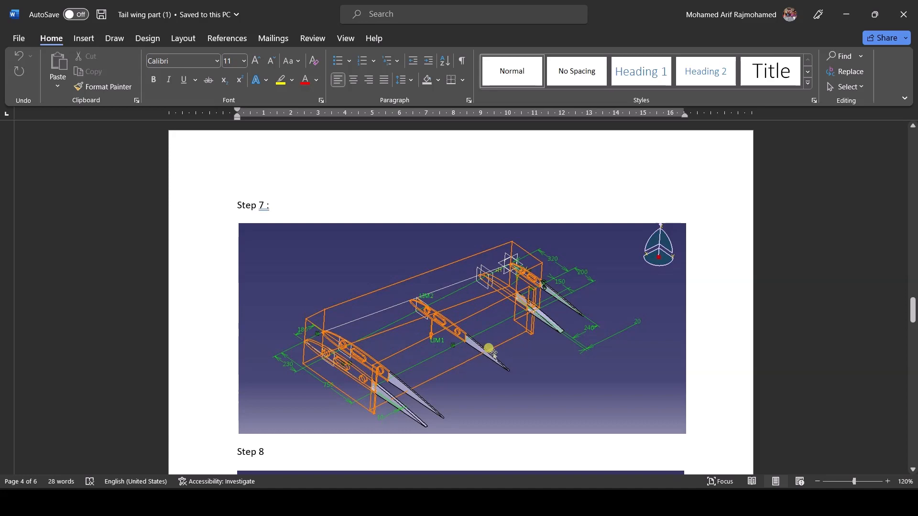
{"action": "scroll", "coordinate": [569, 303], "scroll_direction": "down", "scroll_amount": 3}
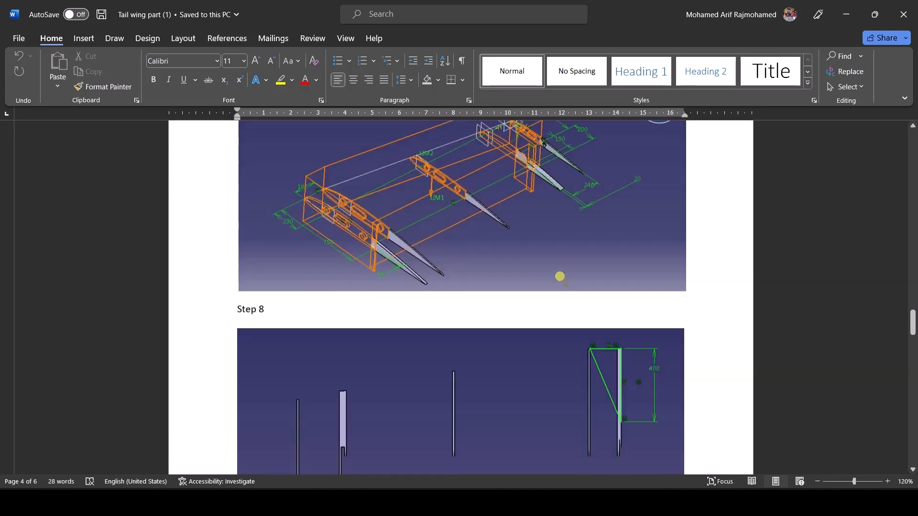
{"action": "scroll", "coordinate": [560, 276], "scroll_direction": "down", "scroll_amount": 12}
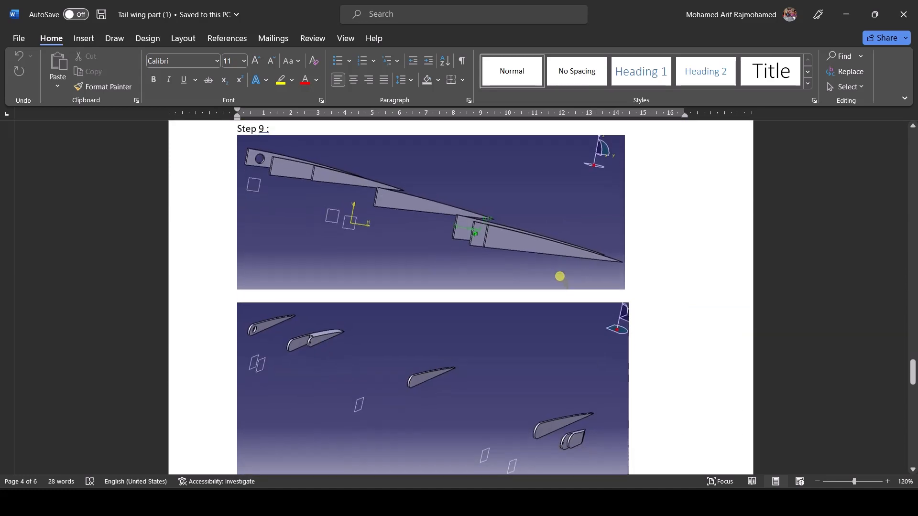
{"action": "scroll", "coordinate": [559, 276], "scroll_direction": "down", "scroll_amount": 7}
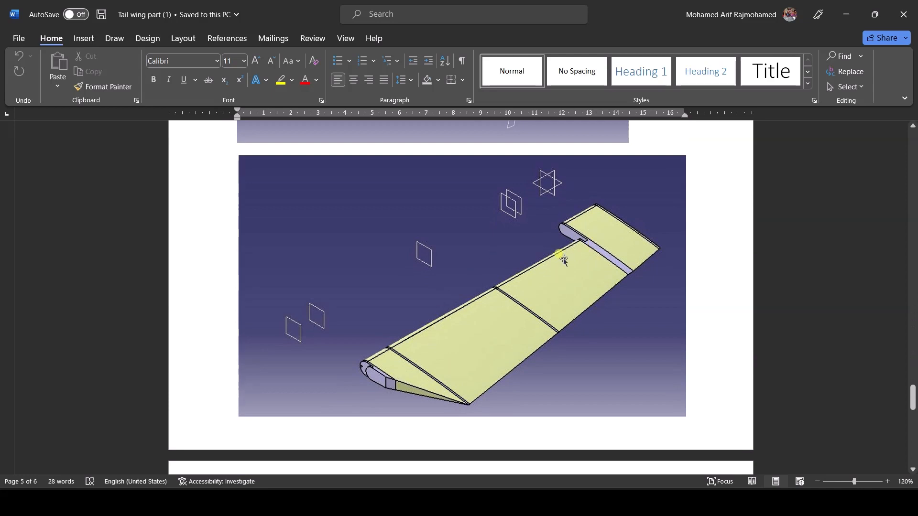
{"action": "scroll", "coordinate": [522, 311], "scroll_direction": "down", "scroll_amount": 6}
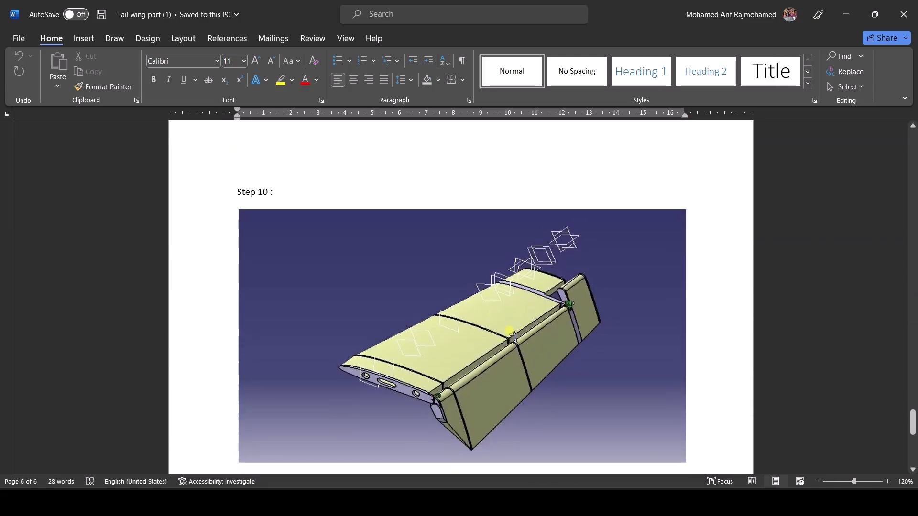
{"action": "scroll", "coordinate": [513, 334], "scroll_direction": "down", "scroll_amount": 2}
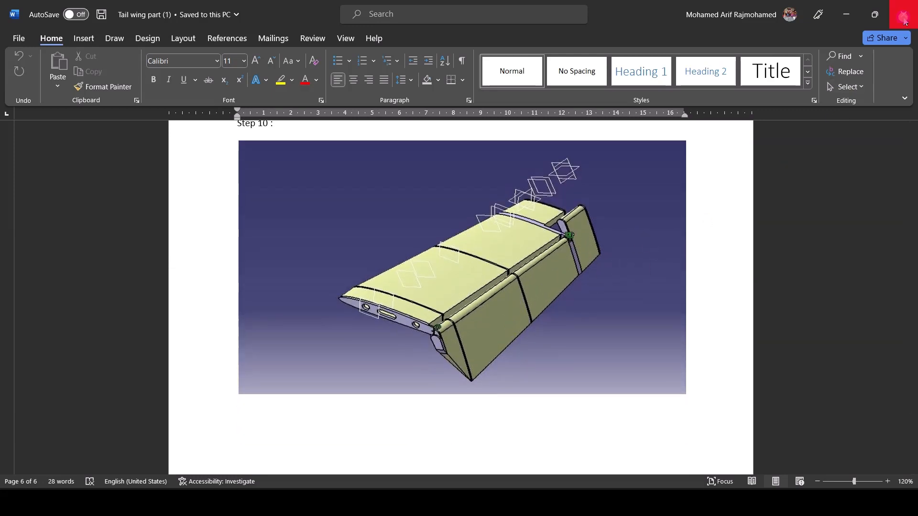
Close the Word guide and its folder window, return to CATIA V5 and close the tail wing product
{"action": "left_click", "coordinate": [903, 18]}
{"action": "left_click", "coordinate": [743, 16]}
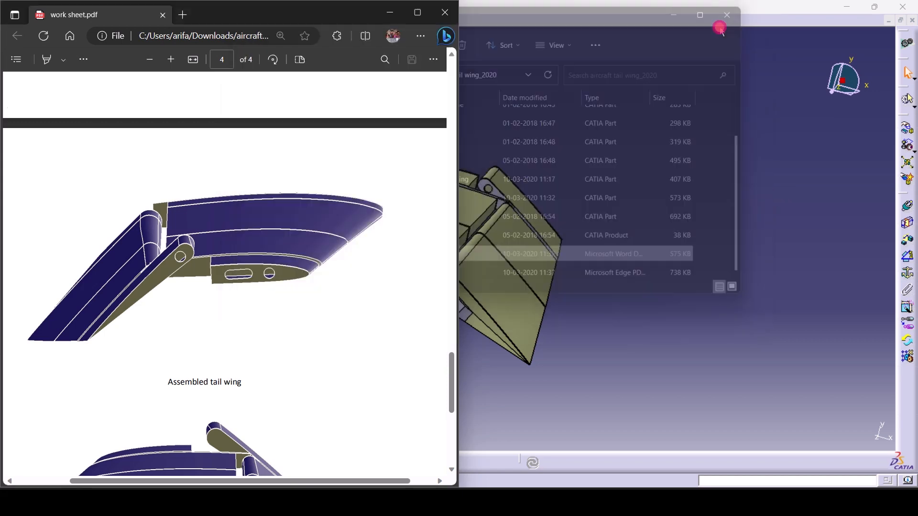
{"action": "left_click", "coordinate": [719, 7]}
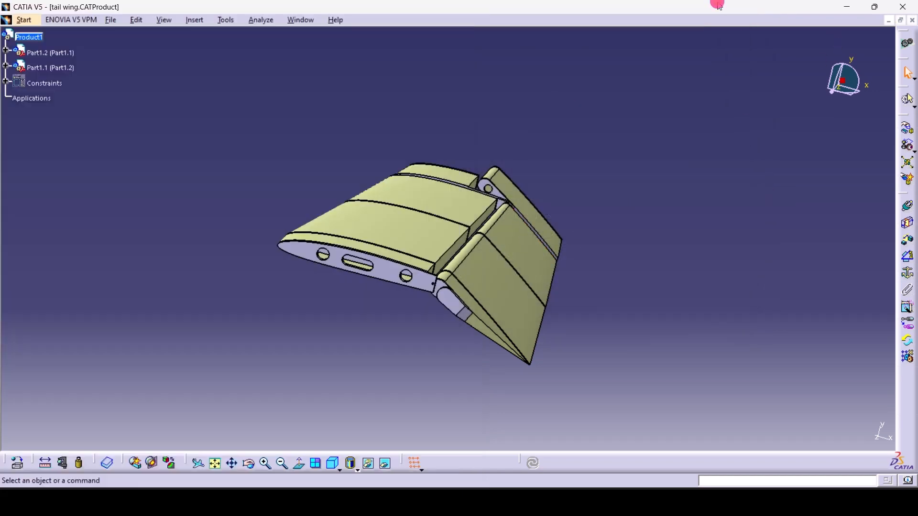
{"action": "left_click", "coordinate": [913, 21]}
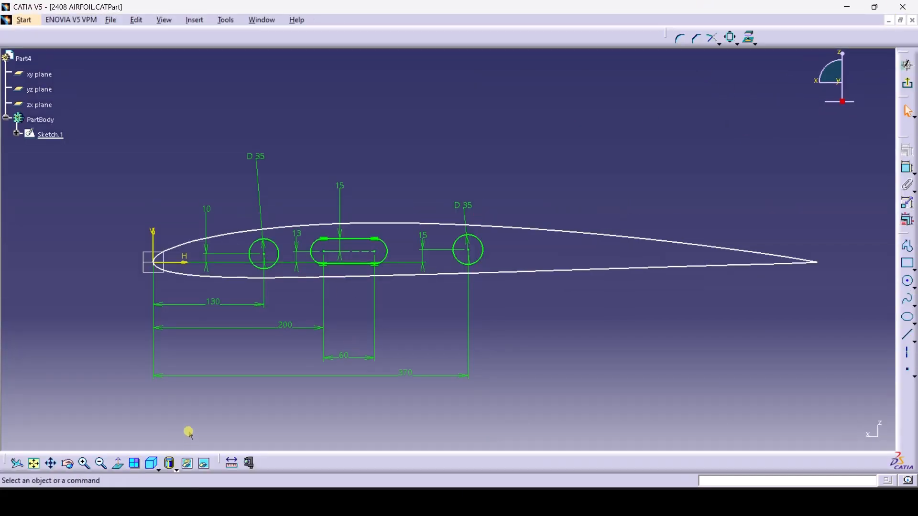
Check the work sheet's NACA 2408 airfoil hole and slot dimensions, then return to the 2408 AIRFOIL sketch in CATIA V5
{"action": "key", "text": "alt+Tab"}
{"action": "scroll", "coordinate": [407, 285], "scroll_direction": "up", "scroll_amount": 10}
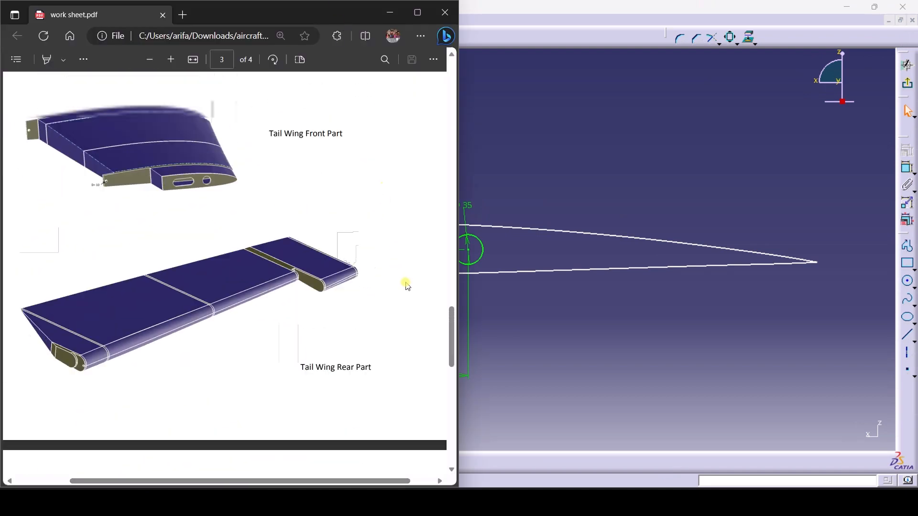
{"action": "left_click_drag", "start_coordinate": [451, 284], "coordinate": [455, 78]}
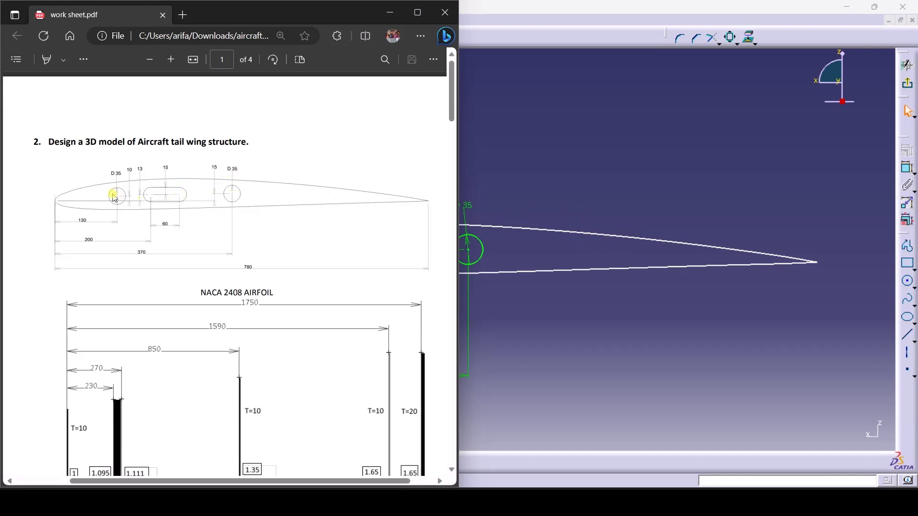
{"action": "left_click", "coordinate": [669, 145]}
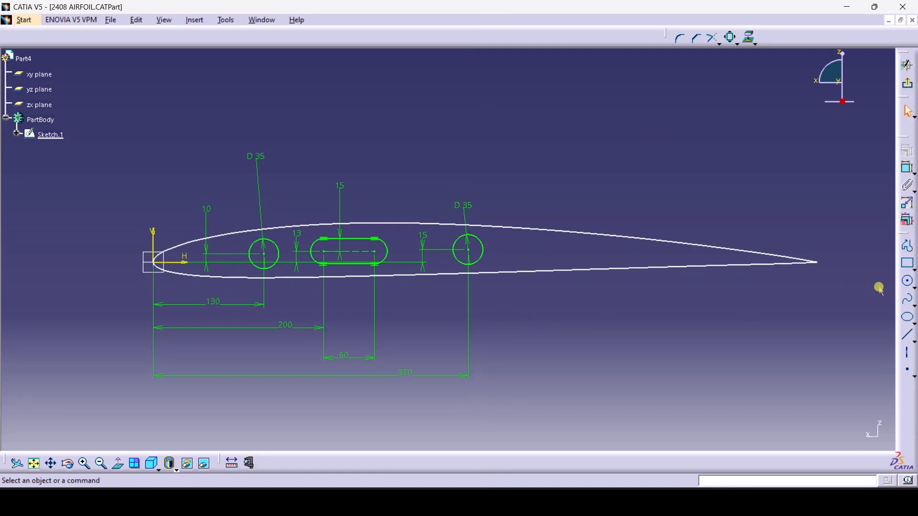
{"action": "left_click", "coordinate": [908, 299]}
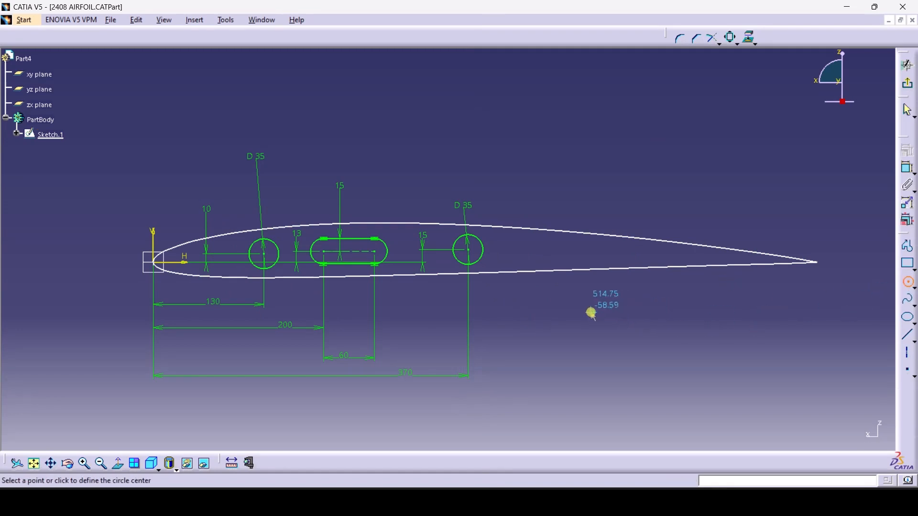
{"action": "left_click", "coordinate": [906, 285]}
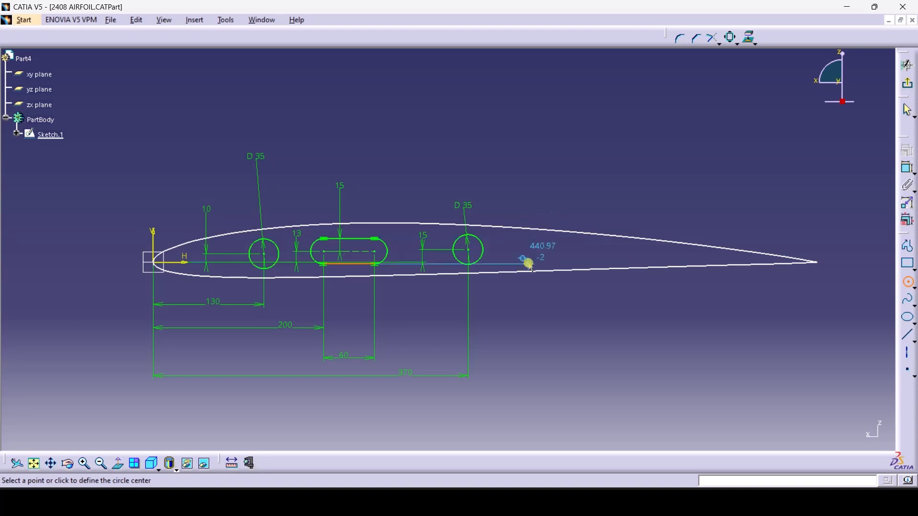
{"action": "left_click", "coordinate": [540, 244]}
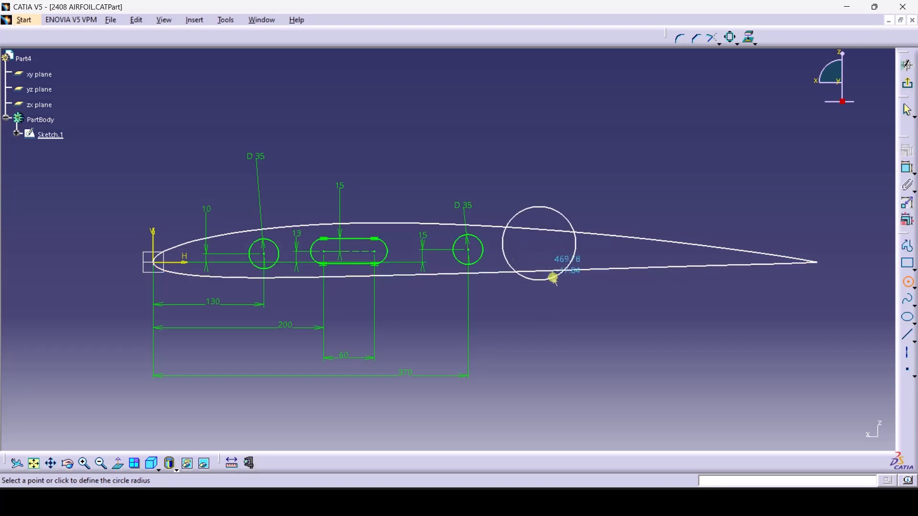
{"action": "left_click", "coordinate": [553, 283]}
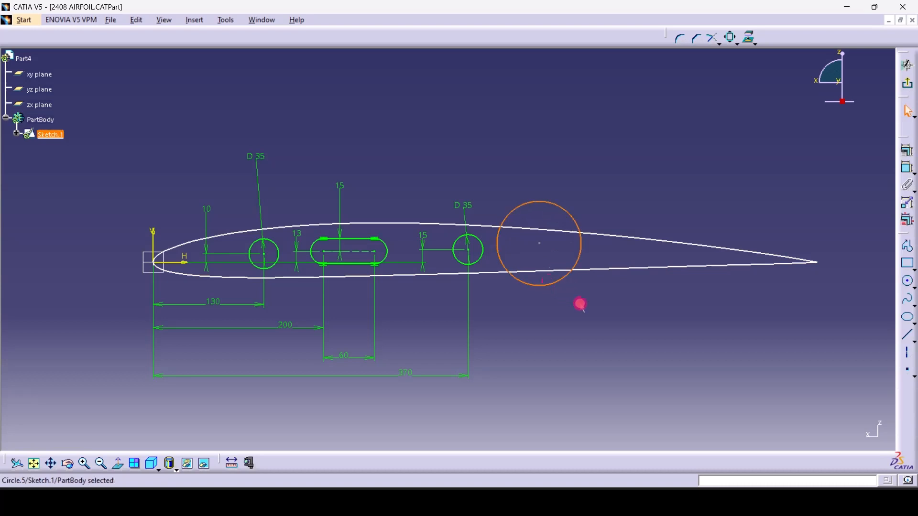
{"action": "left_click", "coordinate": [606, 191]}
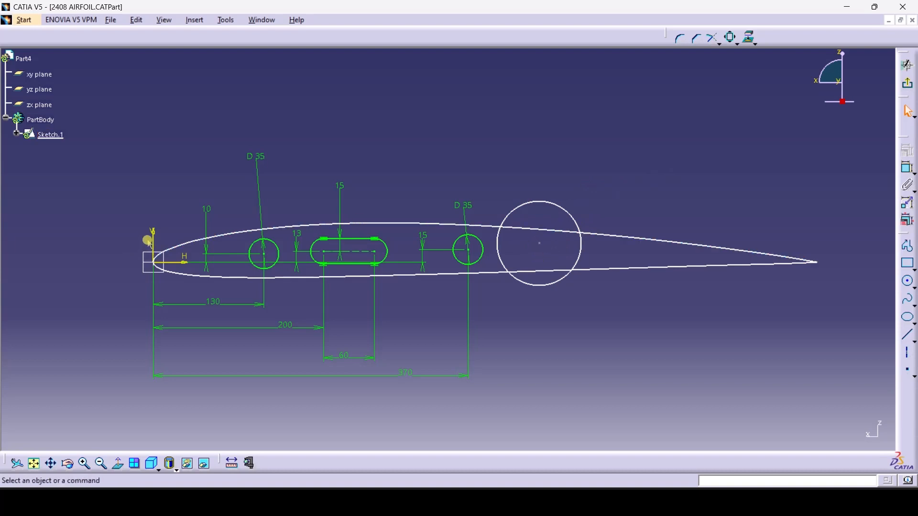
{"action": "left_click", "coordinate": [554, 287]}
{"action": "key", "text": "Delete"}
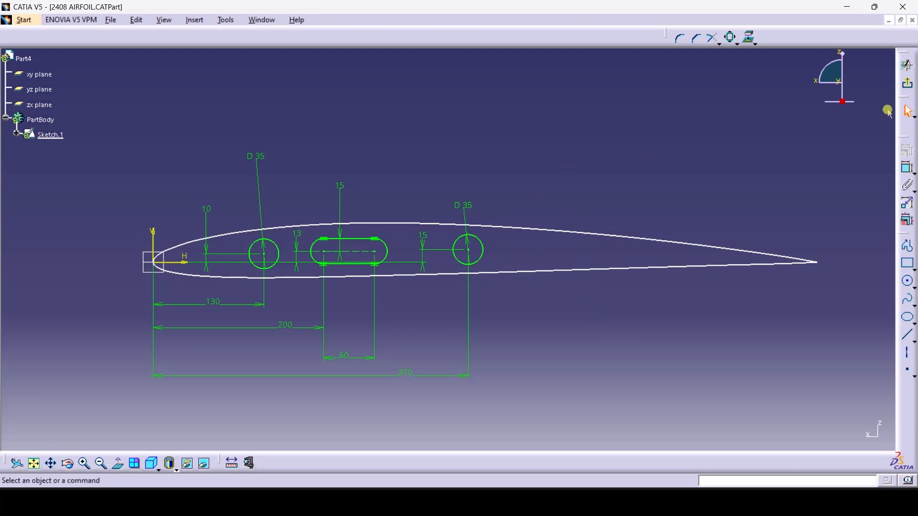
Exit the airfoil sketch and show the profile at an angle in the 3D part
{"action": "left_click", "coordinate": [906, 84]}
{"action": "left_click", "coordinate": [399, 175]}
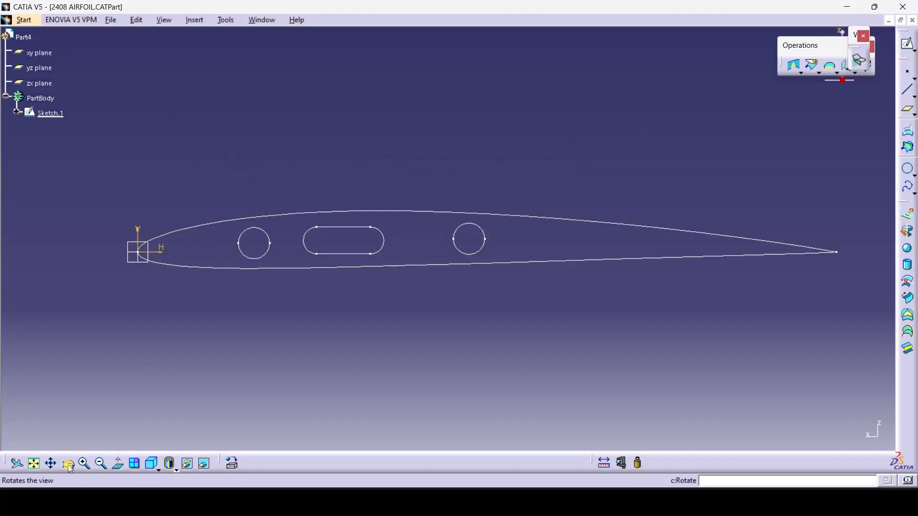
{"action": "left_click_drag", "start_coordinate": [68, 463], "coordinate": [385, 371]}
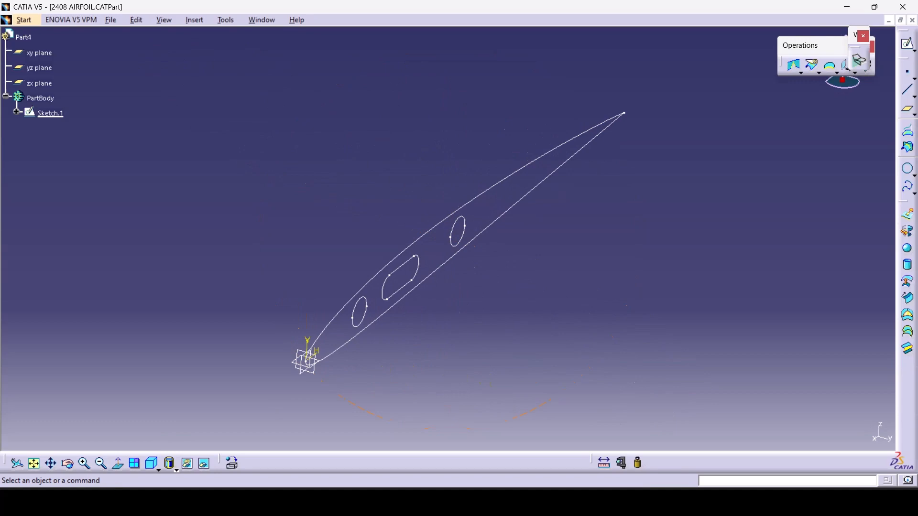
Arrange the work sheet and the CATIA part side by side, with the whole Ribs Layout (Top View) drawing in view
{"action": "double_click", "coordinate": [345, 2]}
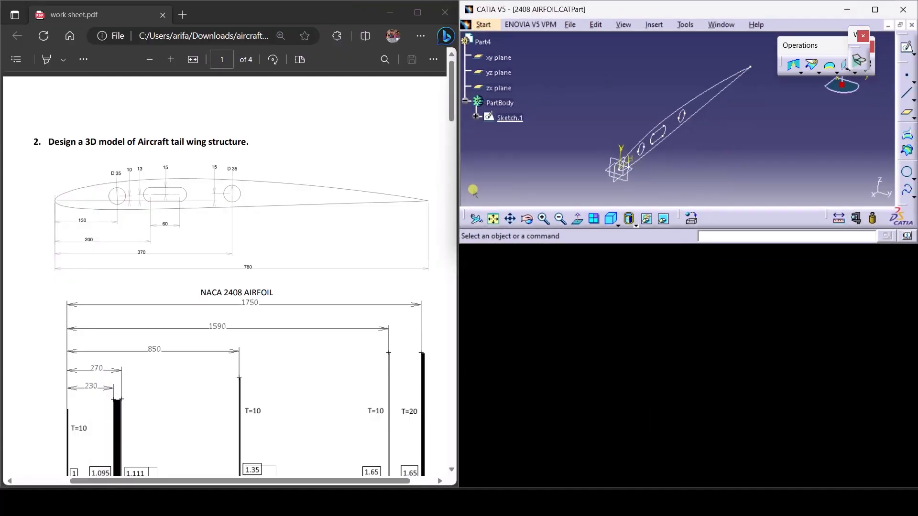
{"action": "left_click_drag", "start_coordinate": [454, 197], "coordinate": [334, 198]}
{"action": "mouse_move", "coordinate": [647, 242]}
{"action": "left_mouse_down"}
{"action": "mouse_move", "coordinate": [647, 299]}
{"action": "mouse_move", "coordinate": [690, 485]}
{"action": "left_mouse_up"}
{"action": "scroll", "coordinate": [266, 282], "scroll_direction": "down", "scroll_amount": 3}
{"action": "left_click_drag", "start_coordinate": [201, 481], "coordinate": [235, 480]}
{"action": "left_click", "coordinate": [117, 59]}
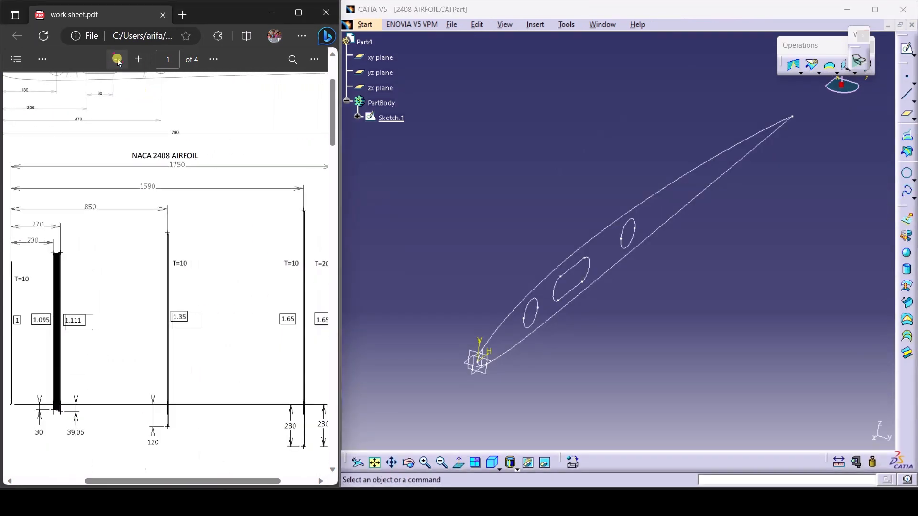
{"action": "left_click", "coordinate": [117, 59]}
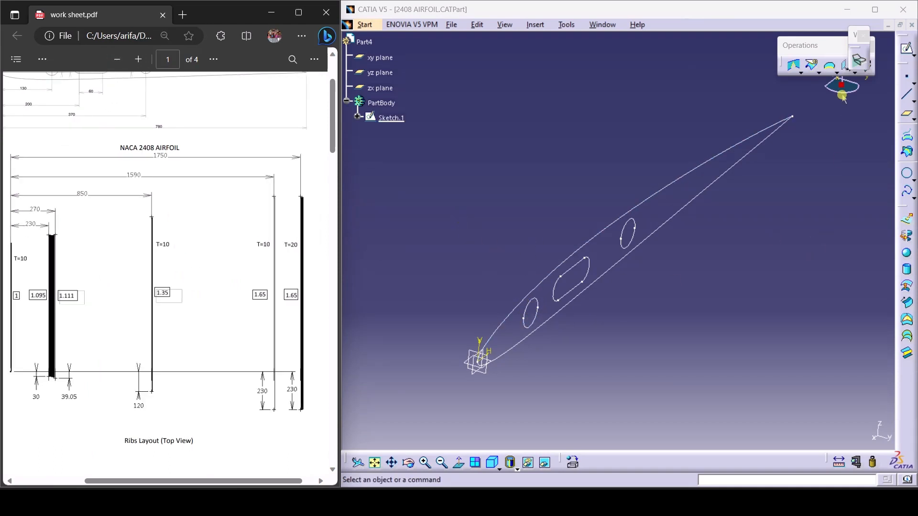
Create two reference planes offset 230 mm and 270 mm from the zx plane
{"action": "left_click", "coordinate": [907, 114]}
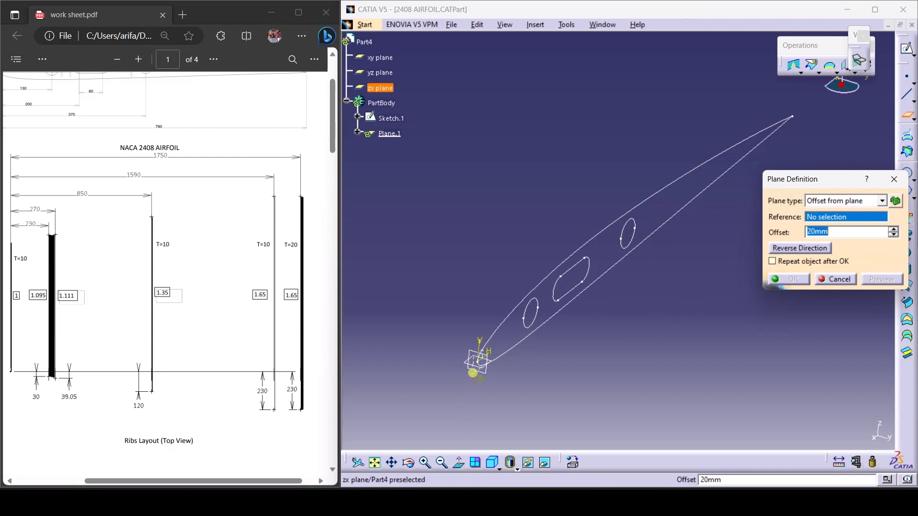
{"action": "left_click", "coordinate": [475, 364]}
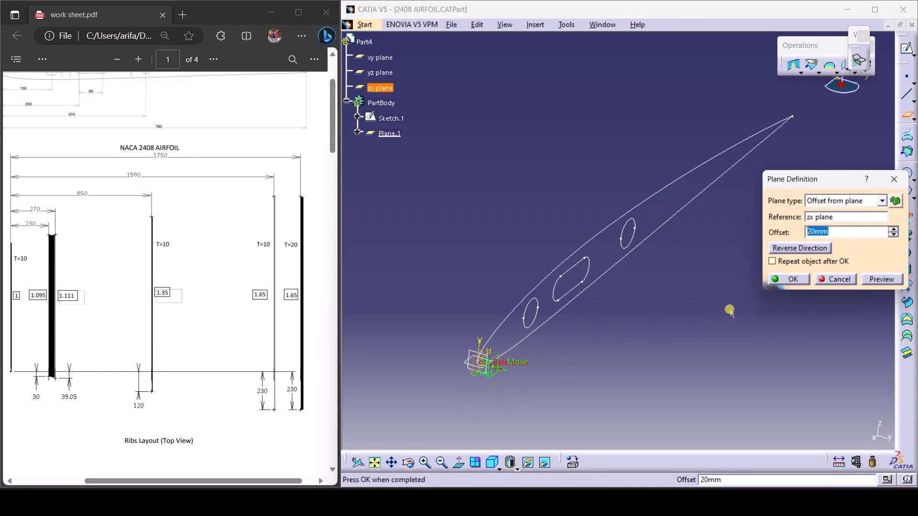
{"action": "type", "text": "230"}
{"action": "key", "text": "Return"}
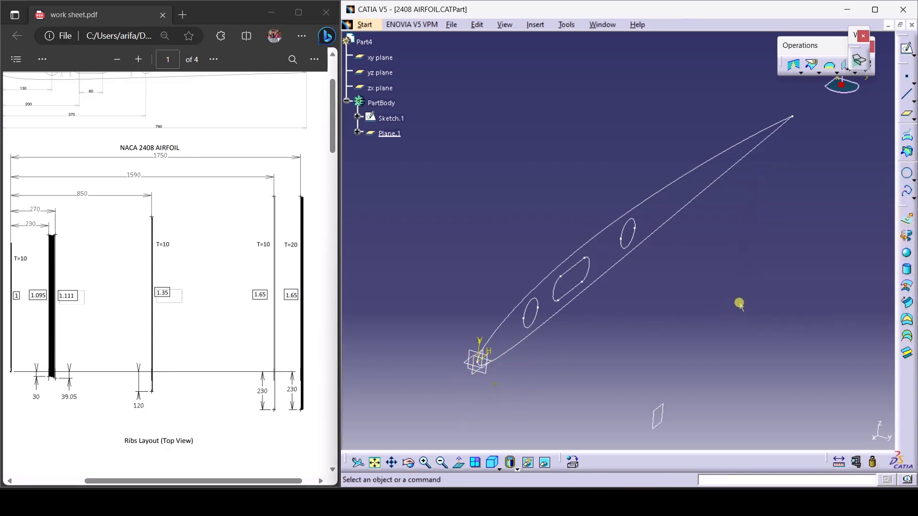
{"action": "left_click", "coordinate": [906, 114]}
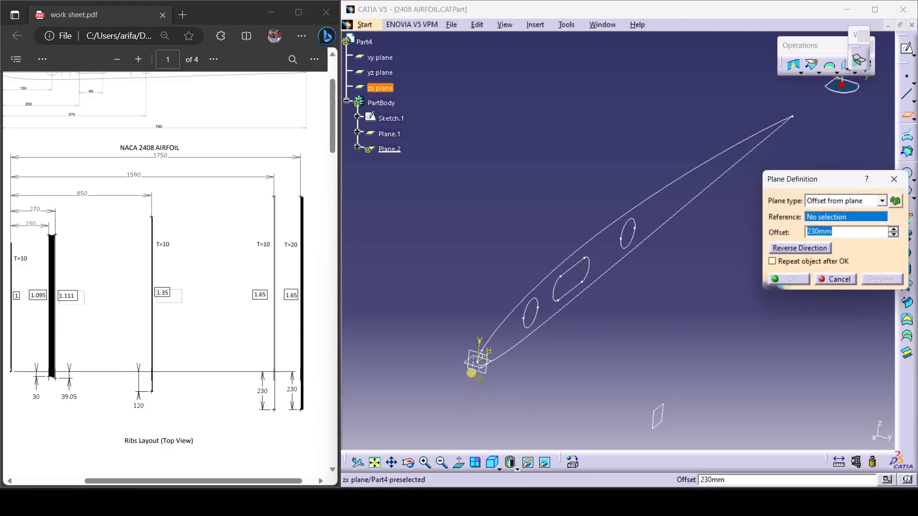
{"action": "left_click", "coordinate": [466, 375]}
{"action": "type", "text": "270"}
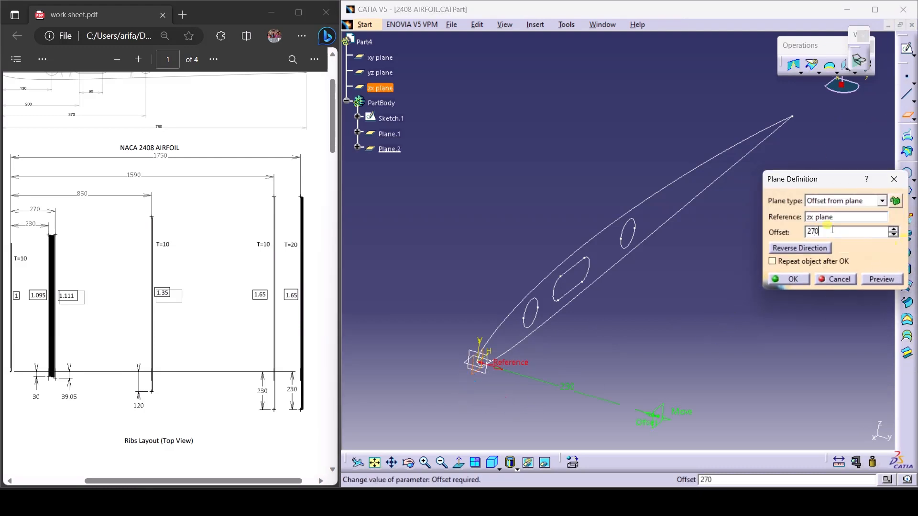
{"action": "key", "text": "Return"}
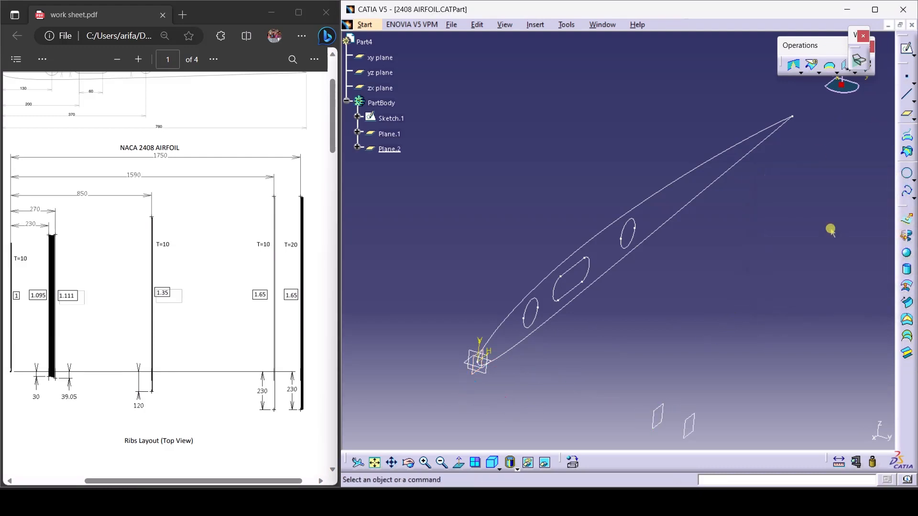
Create two more reference planes offset 850 mm and 1590 mm from the zx plane
{"action": "left_click", "coordinate": [903, 117]}
{"action": "left_click", "coordinate": [466, 375]}
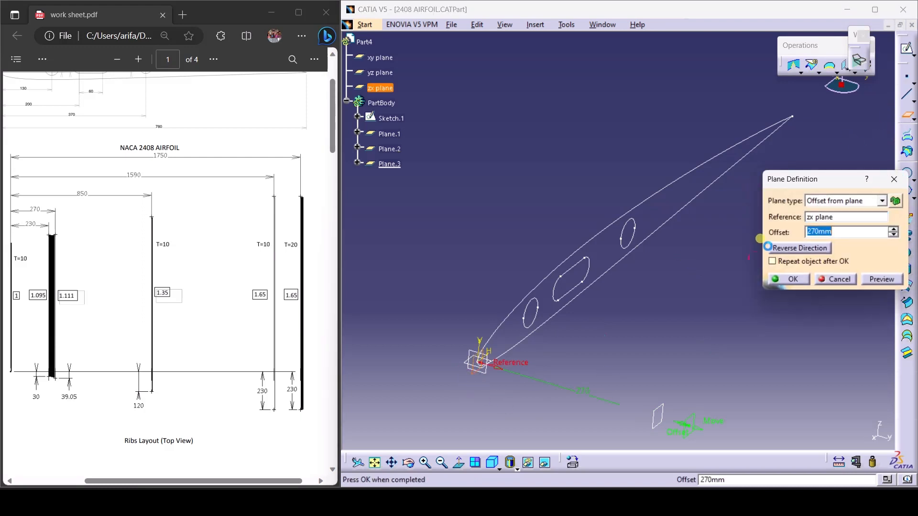
{"action": "type", "text": "270"}
{"action": "key", "text": "Return"}
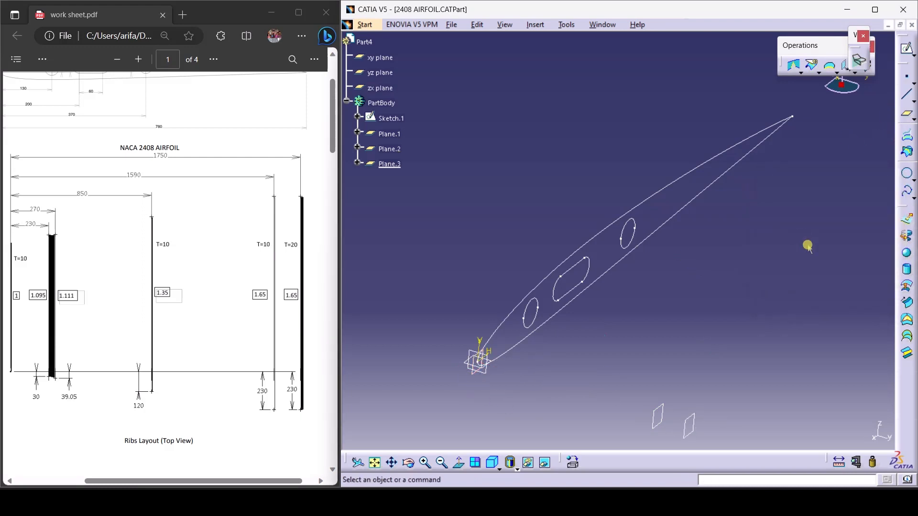
{"action": "left_click", "coordinate": [907, 118]}
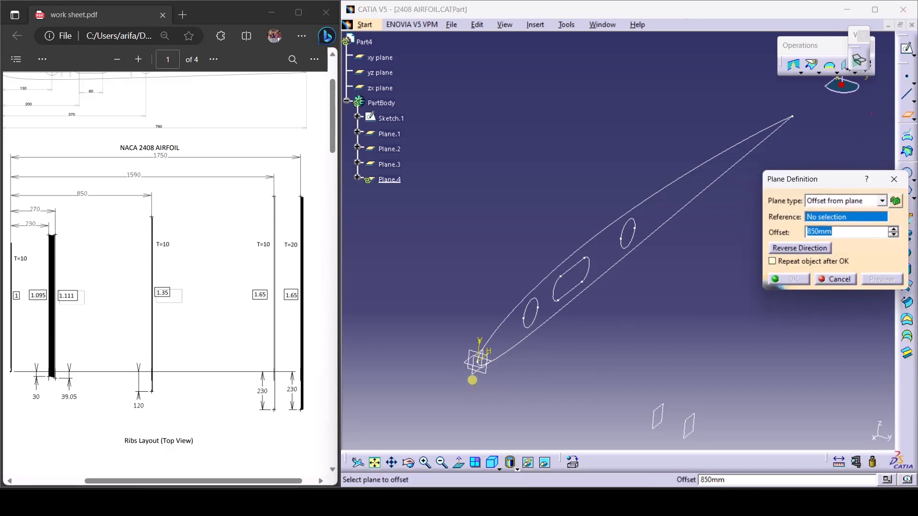
{"action": "left_click", "coordinate": [472, 380]}
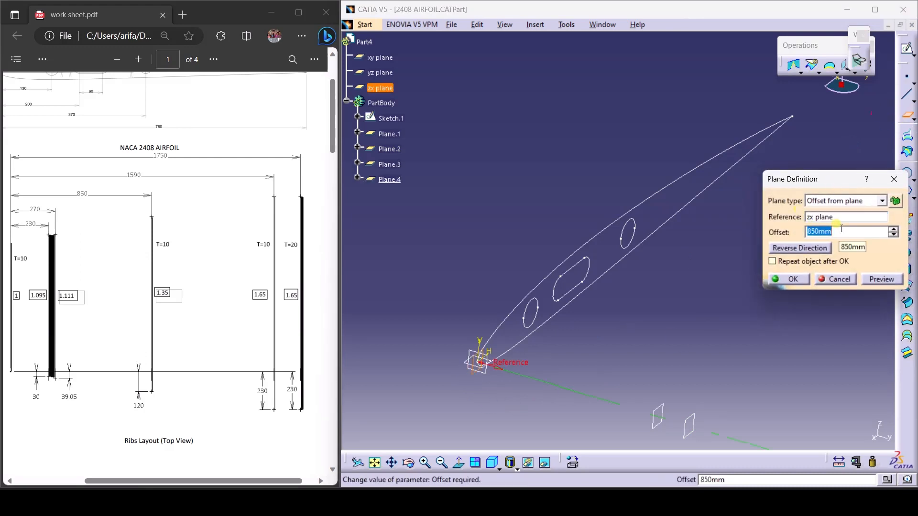
{"action": "type", "text": "1590"}
{"action": "key", "text": "Return"}
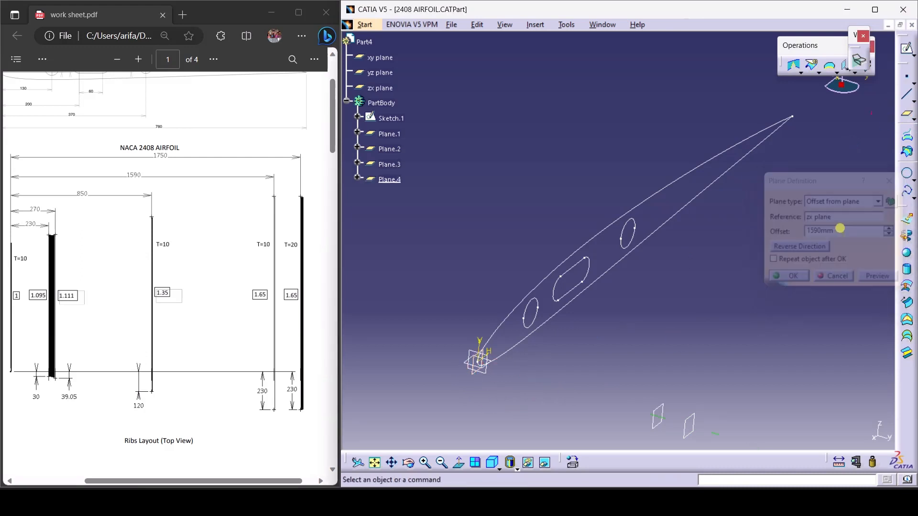
Create the last rib reference plane, offset 1750 mm from the zx plane
{"action": "left_click", "coordinate": [904, 113]}
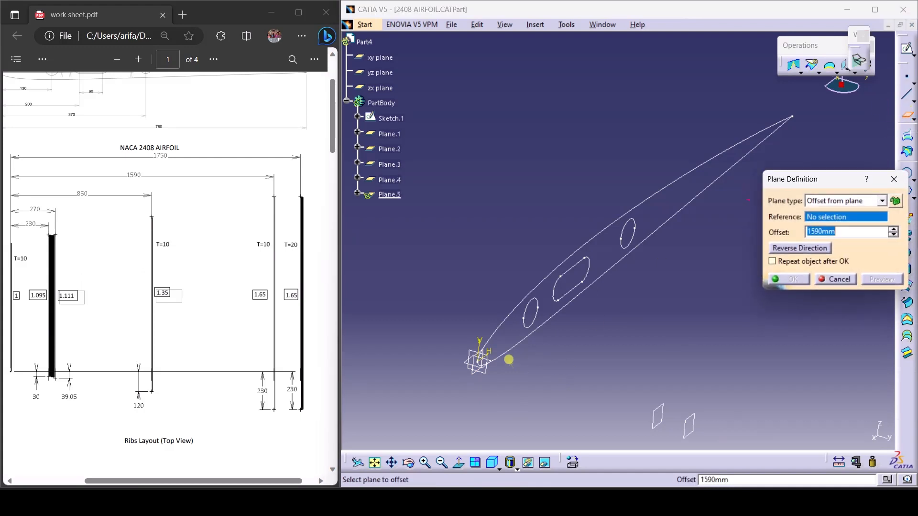
{"action": "left_click", "coordinate": [475, 364]}
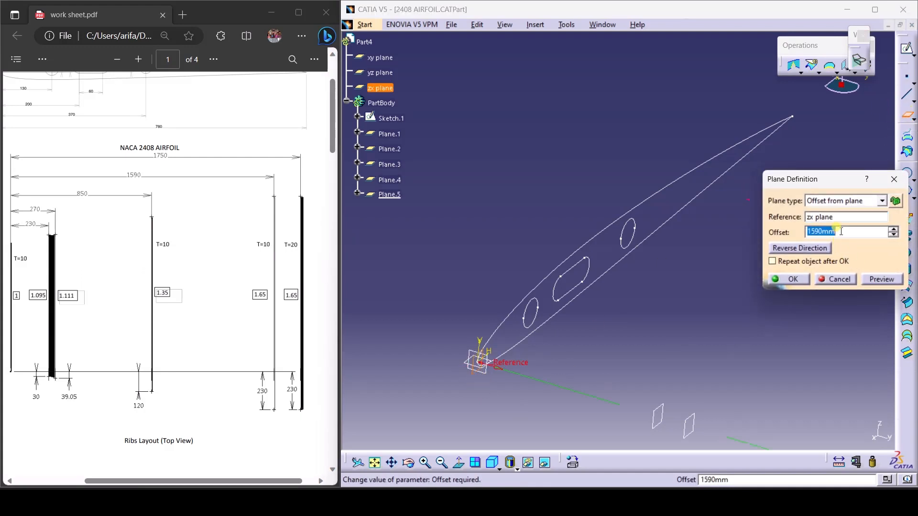
{"action": "type", "text": "1750"}
{"action": "key", "text": "Return"}
{"action": "left_click", "coordinate": [374, 462]}
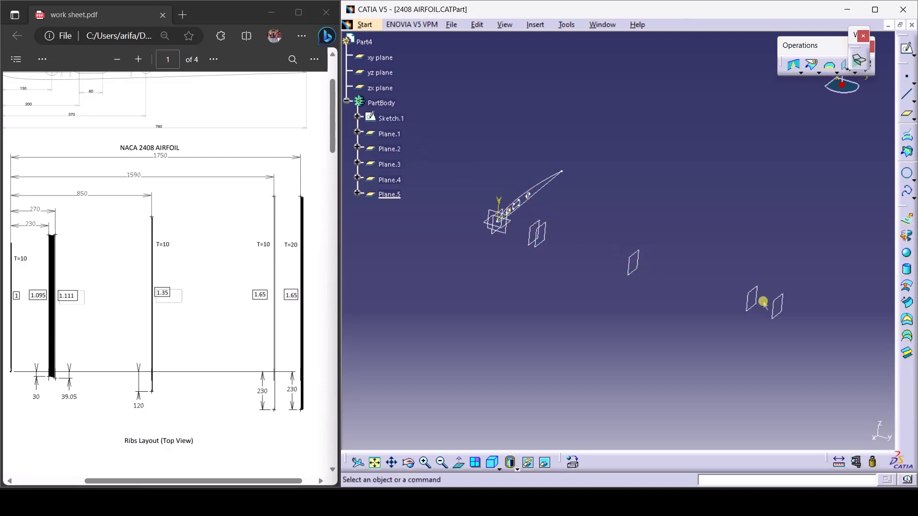
Copy the airfoil sketch onto each of the five offset planes and hide the specification tree
{"action": "left_click", "coordinate": [388, 118]}
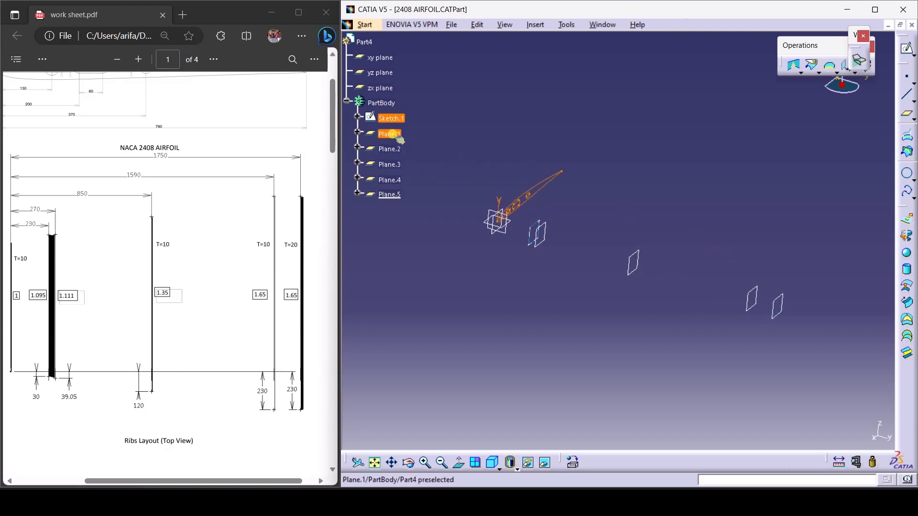
{"action": "left_click", "coordinate": [389, 134]}
{"action": "key", "text": "ctrl+v"}
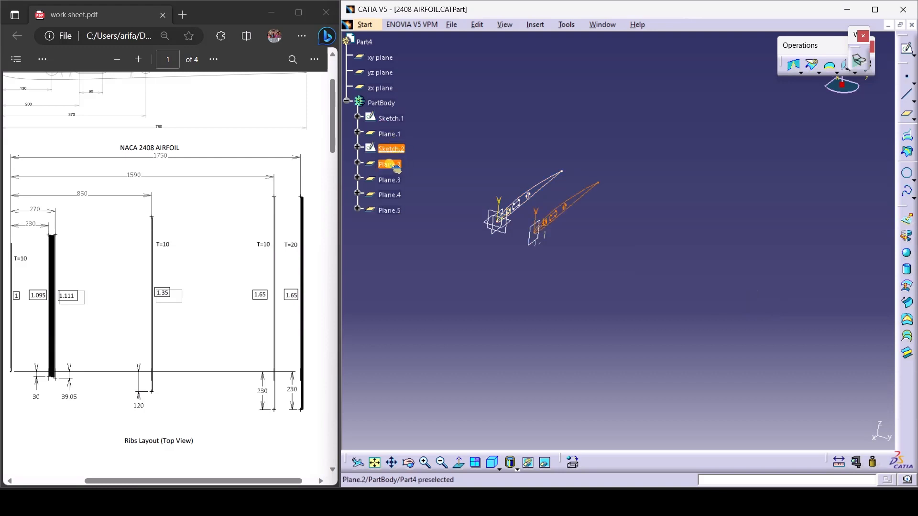
{"action": "left_click", "coordinate": [389, 165]}
{"action": "key", "text": "ctrl+v"}
{"action": "left_click", "coordinate": [390, 195]}
{"action": "key", "text": "ctrl+v"}
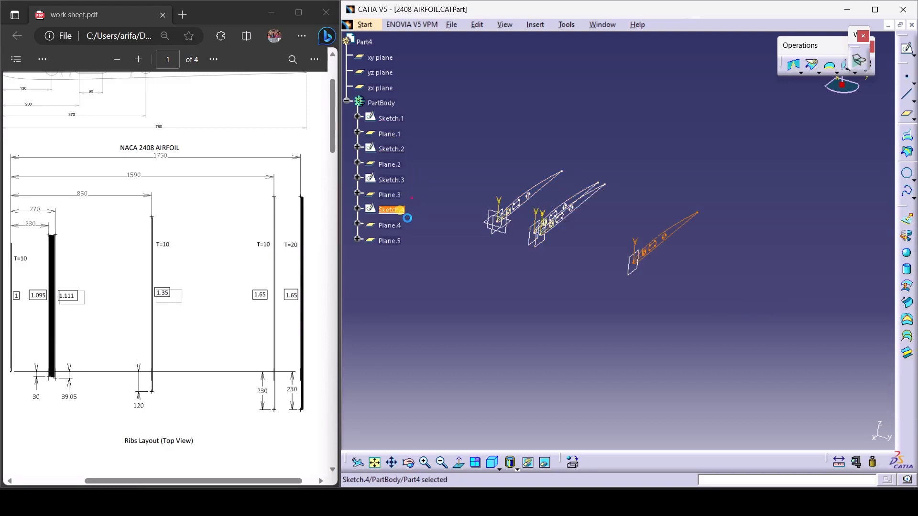
{"action": "left_click", "coordinate": [389, 226]}
{"action": "key", "text": "ctrl+v"}
{"action": "left_click", "coordinate": [389, 256]}
{"action": "key", "text": "ctrl+v"}
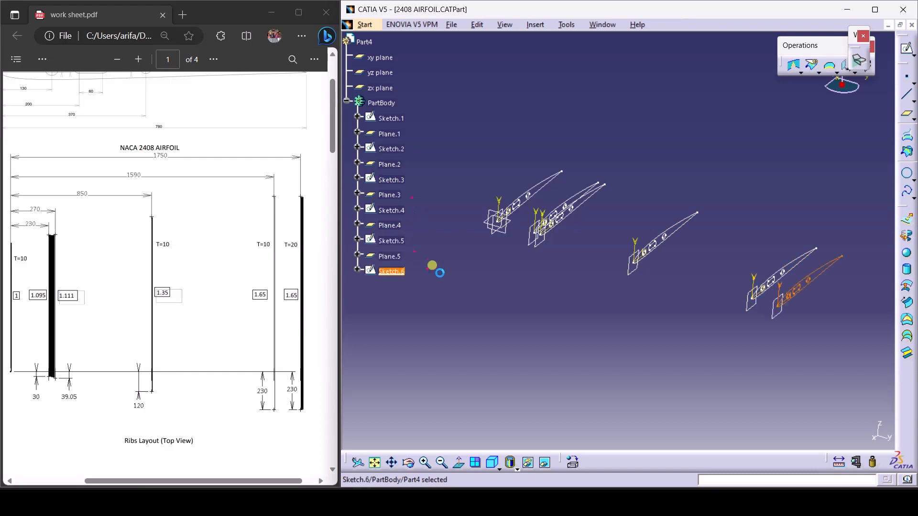
{"action": "key", "text": "F3"}
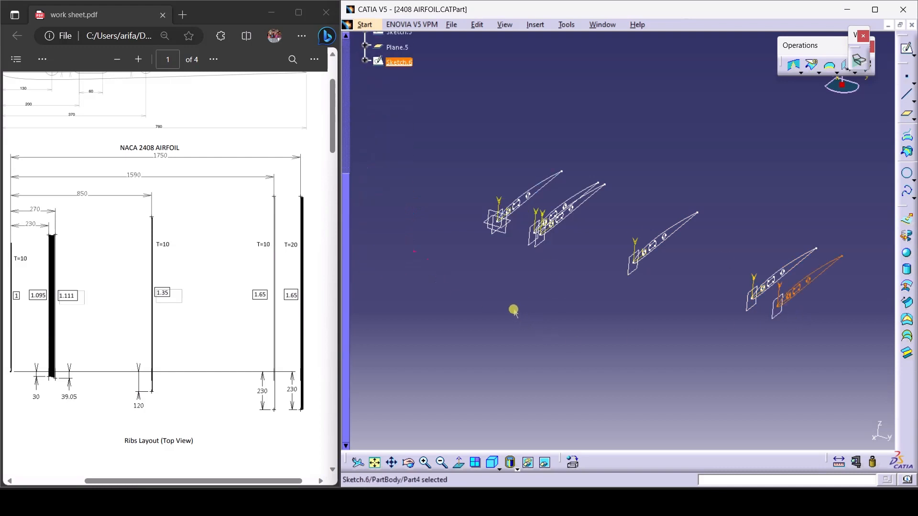
{"action": "left_click", "coordinate": [488, 304]}
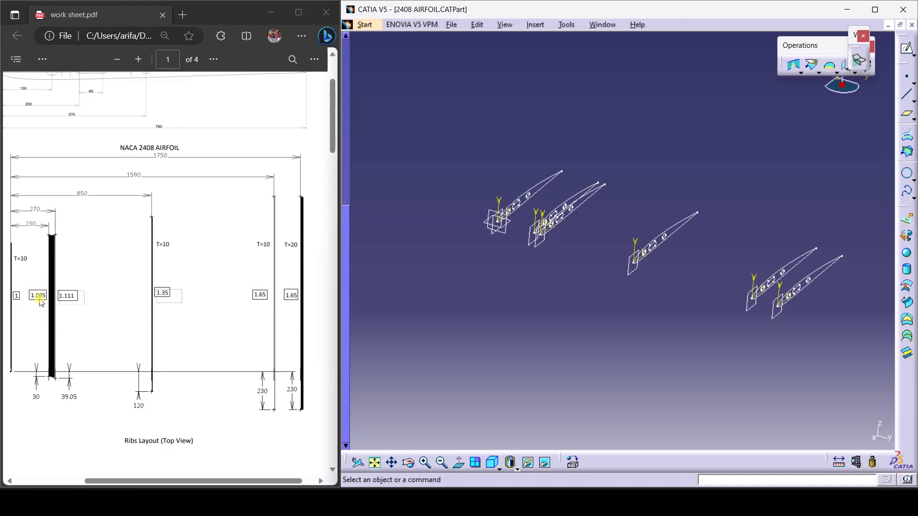
Open the airfoil sketch on the 230 mm plane and scale the whole profile by 1.095 about the sketch origin
{"action": "double_click", "coordinate": [566, 188]}
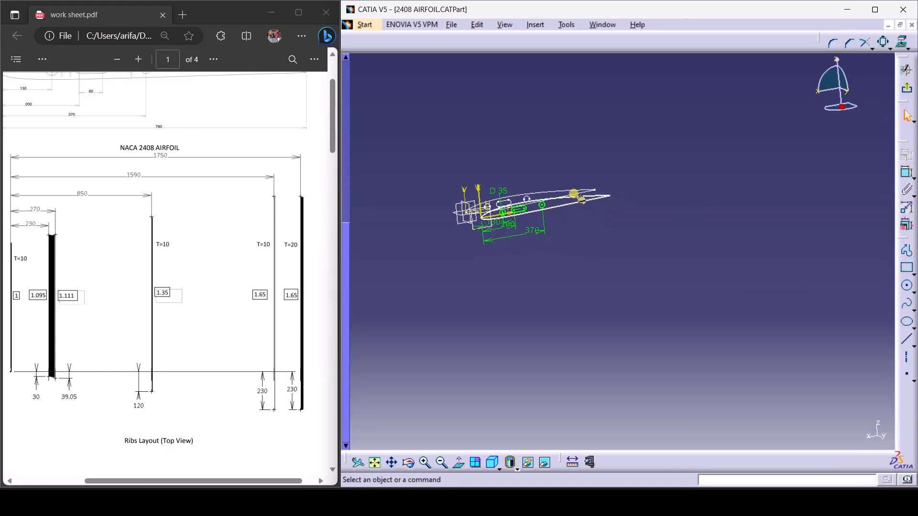
{"action": "left_click_drag", "start_coordinate": [423, 157], "coordinate": [591, 181]}
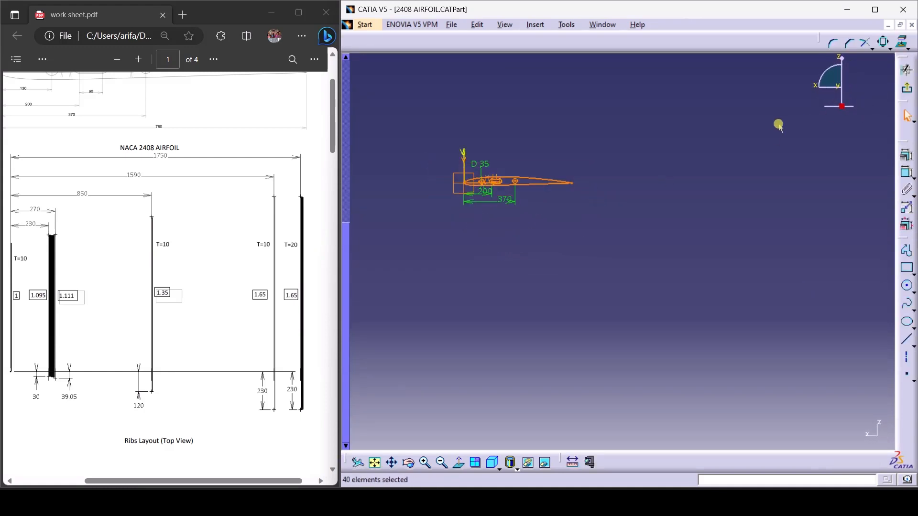
{"action": "left_click", "coordinate": [424, 464]}
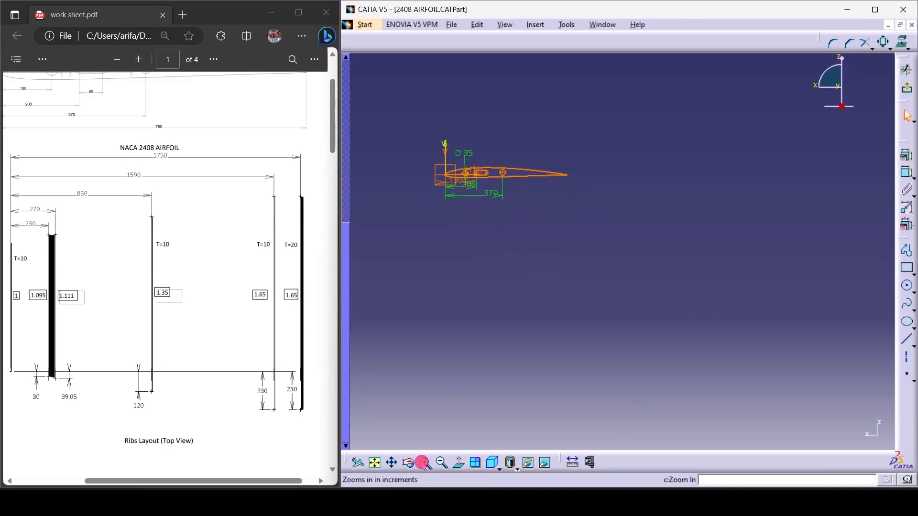
{"action": "left_click", "coordinate": [436, 260]}
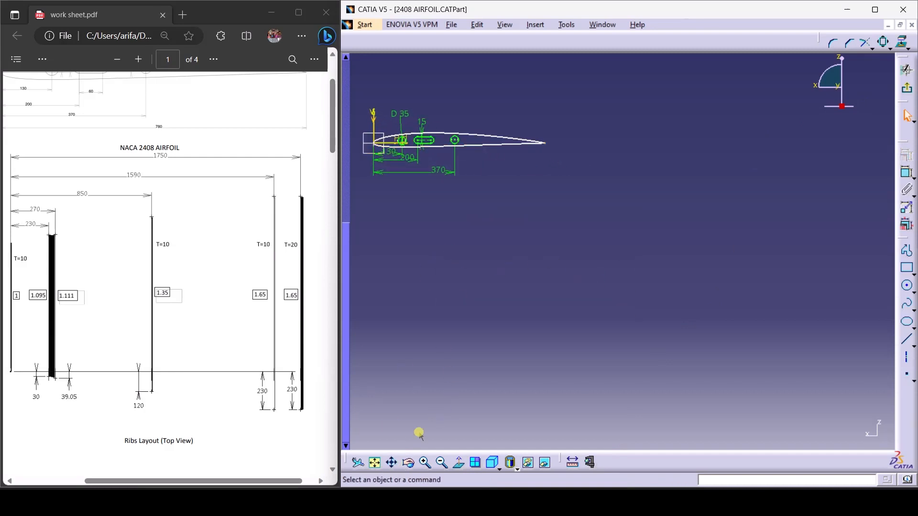
{"action": "left_click_drag", "start_coordinate": [434, 272], "coordinate": [583, 311]}
{"action": "left_click", "coordinate": [392, 463]}
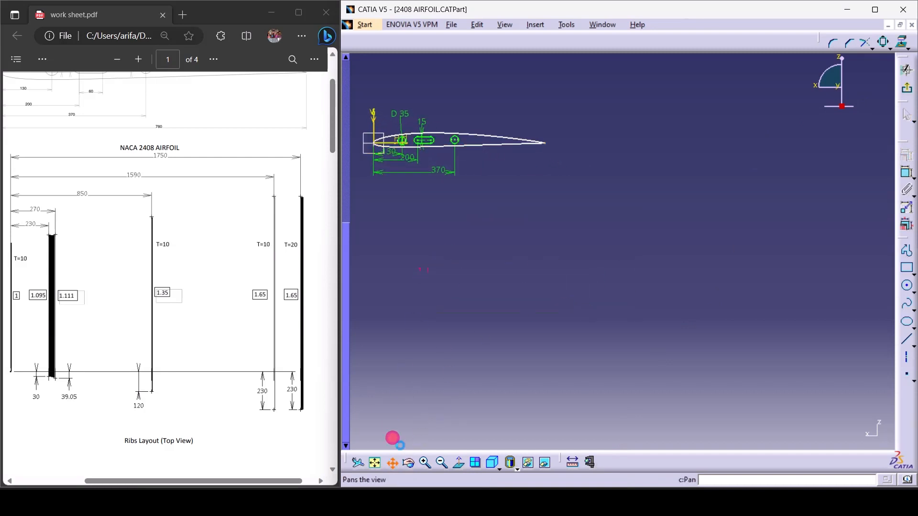
{"action": "mouse_move", "coordinate": [428, 281]}
{"action": "left_mouse_down"}
{"action": "mouse_move", "coordinate": [547, 320]}
{"action": "mouse_move", "coordinate": [564, 350]}
{"action": "left_mouse_up"}
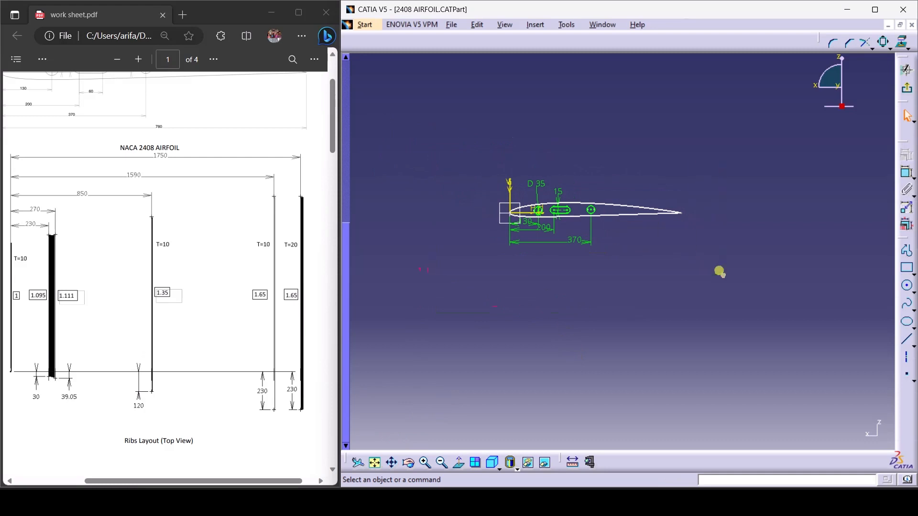
{"action": "key", "text": "ctrl+a"}
{"action": "left_click", "coordinate": [884, 44]}
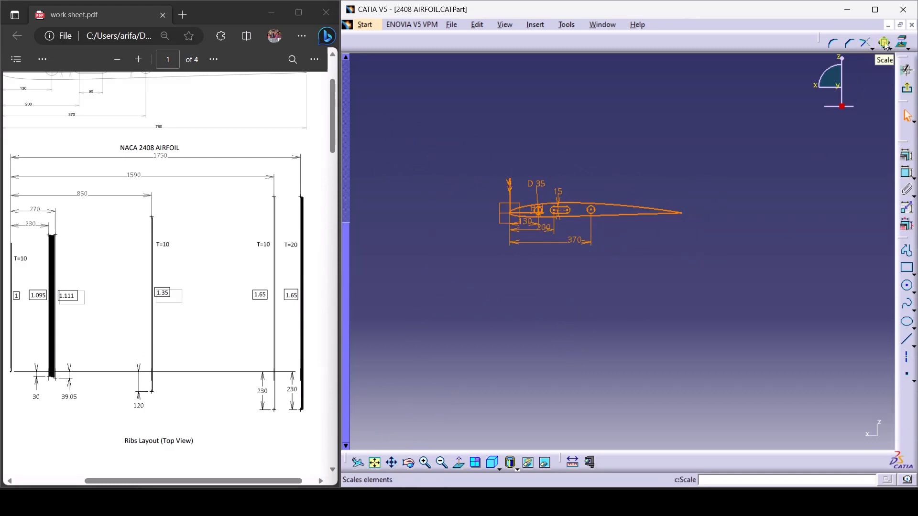
{"action": "left_click", "coordinate": [885, 44]}
{"action": "left_click", "coordinate": [514, 213]}
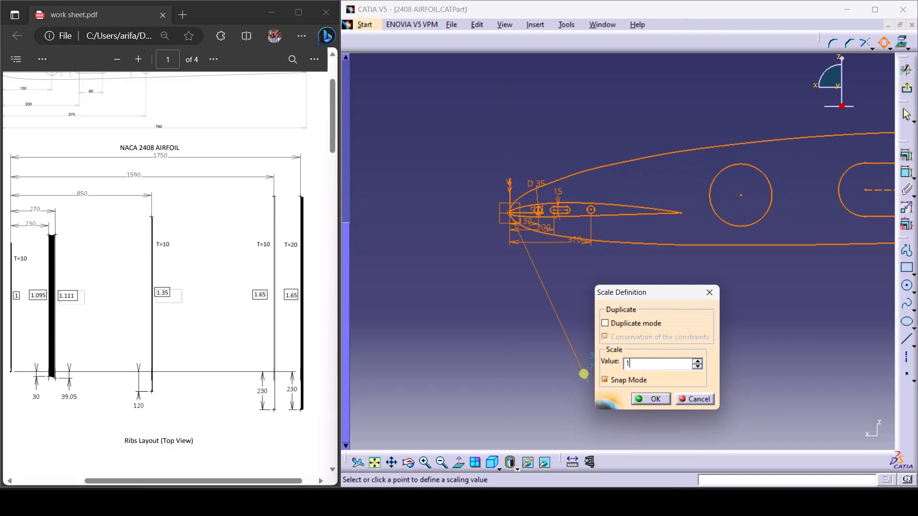
{"action": "key", "text": "Return"}
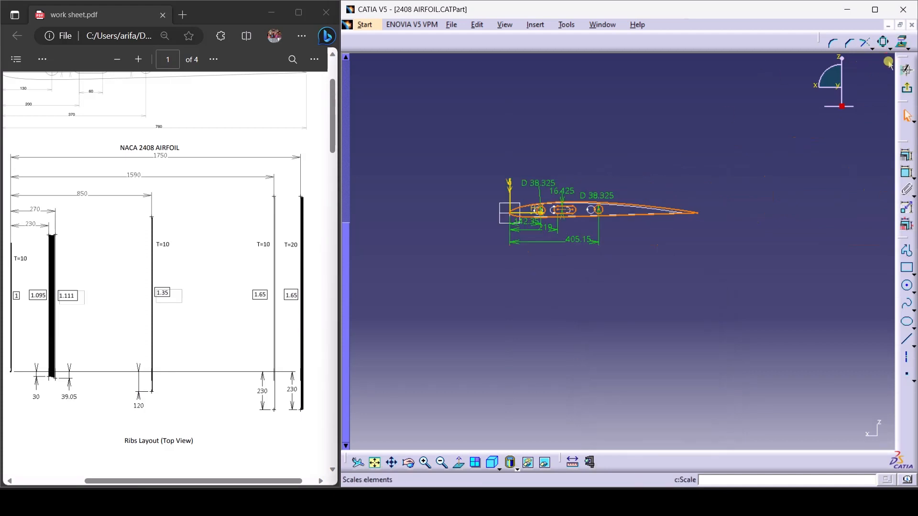
Translate the scaled airfoil on the 230 mm plane 30 mm horizontally forward from the origin and exit the sketch
{"action": "left_click", "coordinate": [887, 43]}
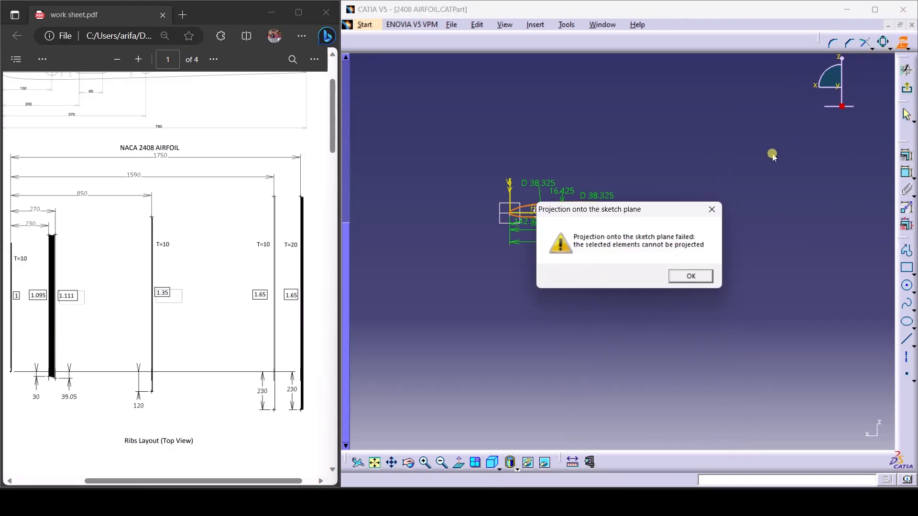
{"action": "left_click", "coordinate": [712, 209]}
{"action": "left_click", "coordinate": [889, 48]}
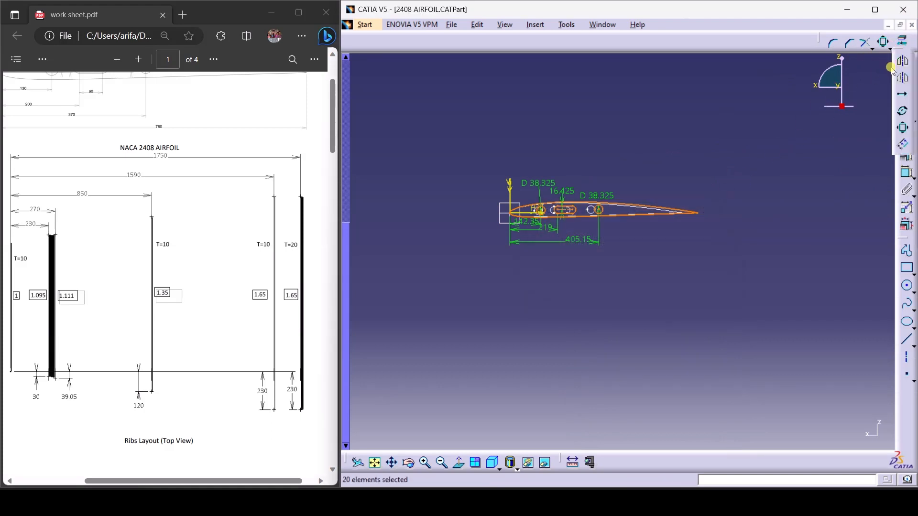
{"action": "left_click", "coordinate": [901, 94]}
{"action": "left_click", "coordinate": [516, 215]}
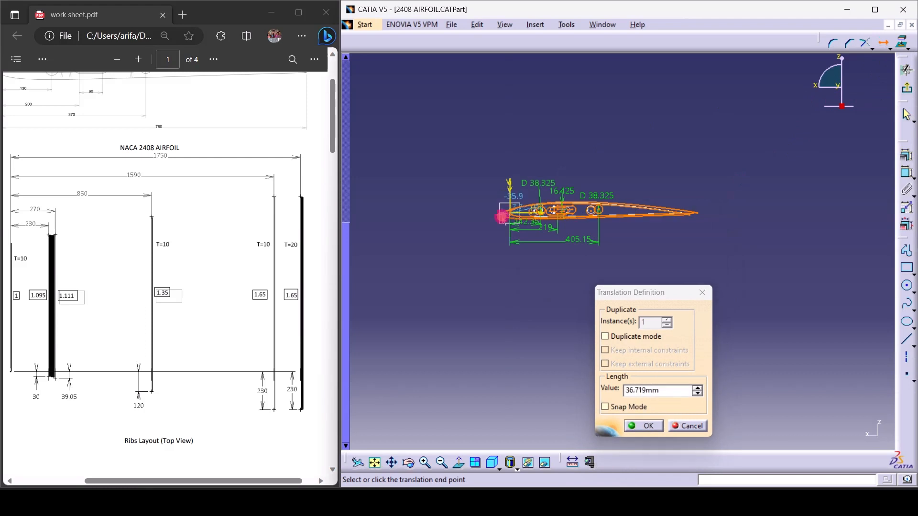
{"action": "double_click", "coordinate": [641, 390]}
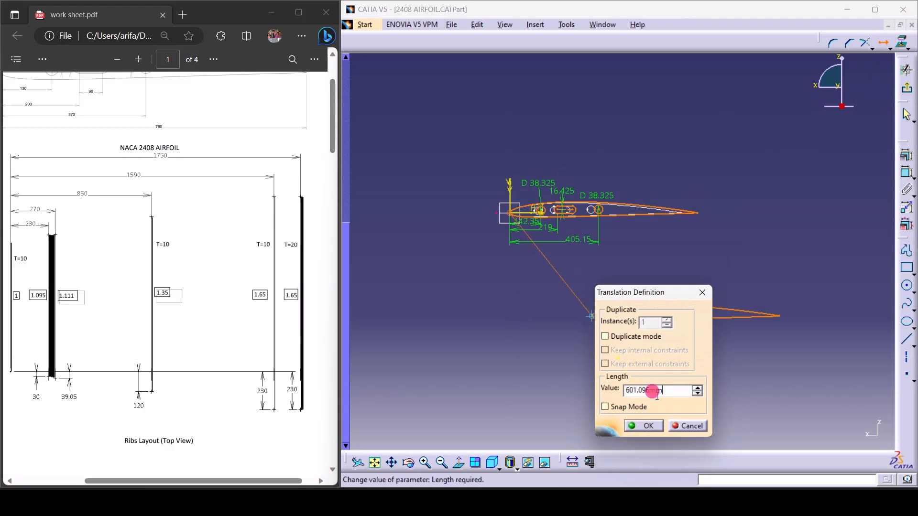
{"action": "type", "text": "30"}
{"action": "key", "text": "Return"}
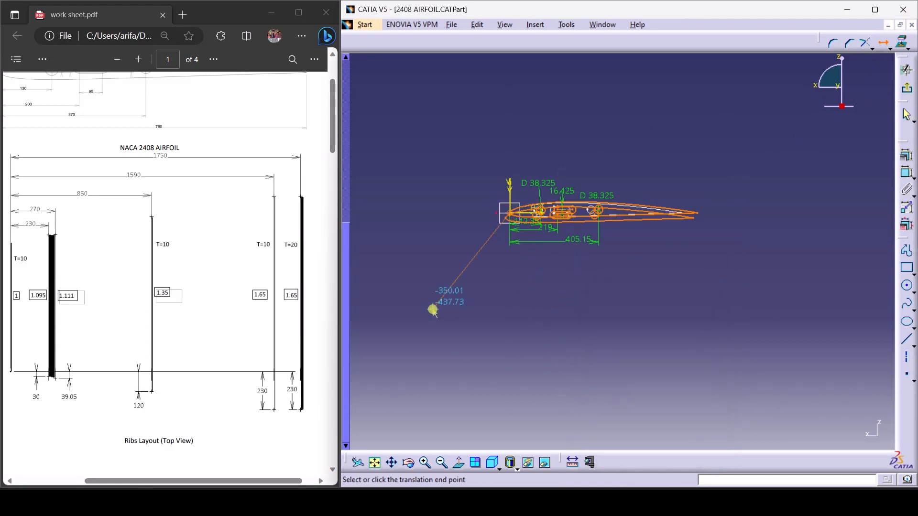
{"action": "left_click", "coordinate": [371, 215]}
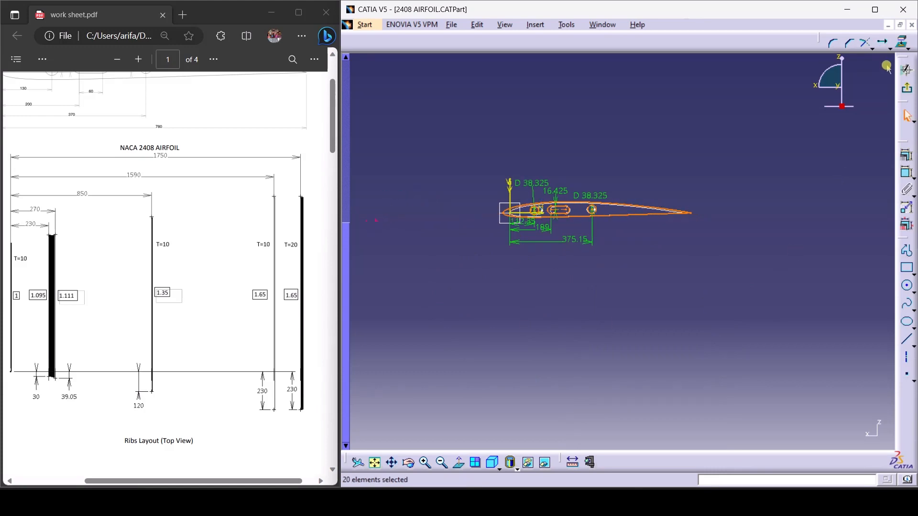
{"action": "left_click", "coordinate": [906, 70]}
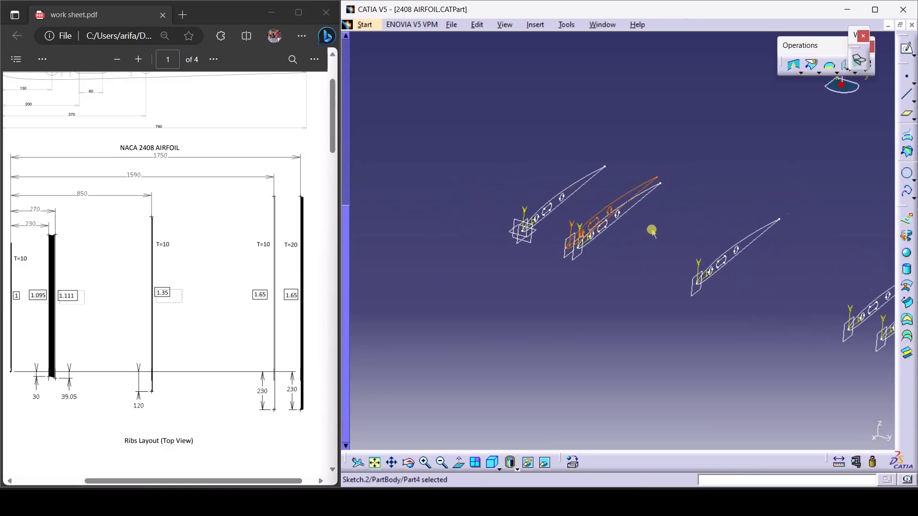
Open the airfoil sketch on the 270 mm plane and scale the whole profile by 1.111 about the sketch origin
{"action": "double_click", "coordinate": [630, 203]}
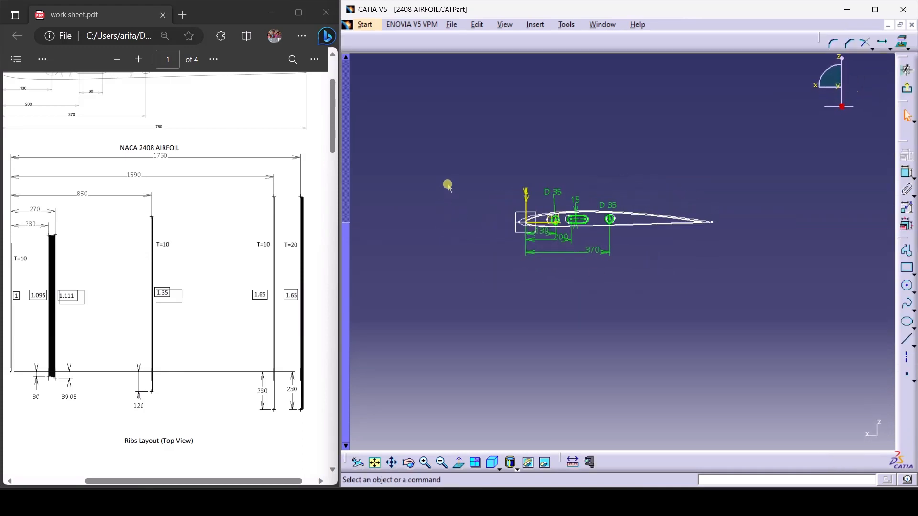
{"action": "left_click_drag", "start_coordinate": [447, 186], "coordinate": [719, 258]}
{"action": "left_click", "coordinate": [890, 48]}
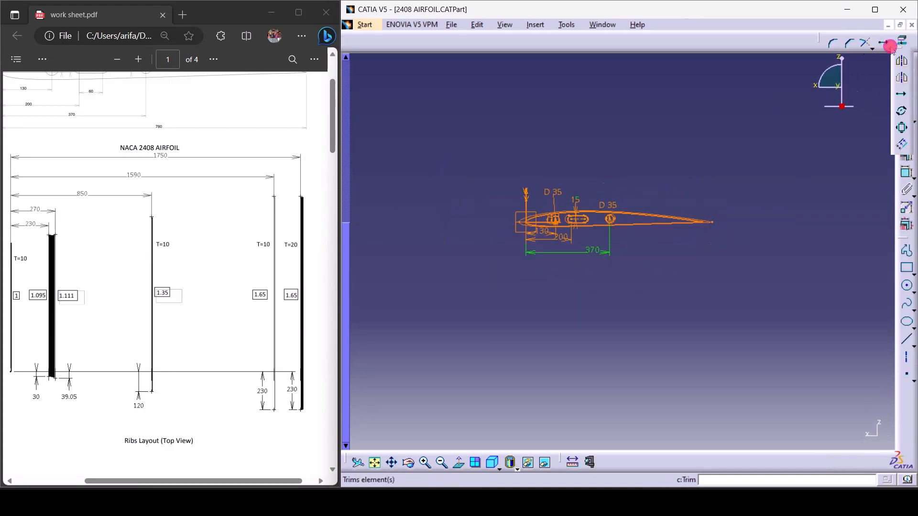
{"action": "left_click", "coordinate": [902, 127]}
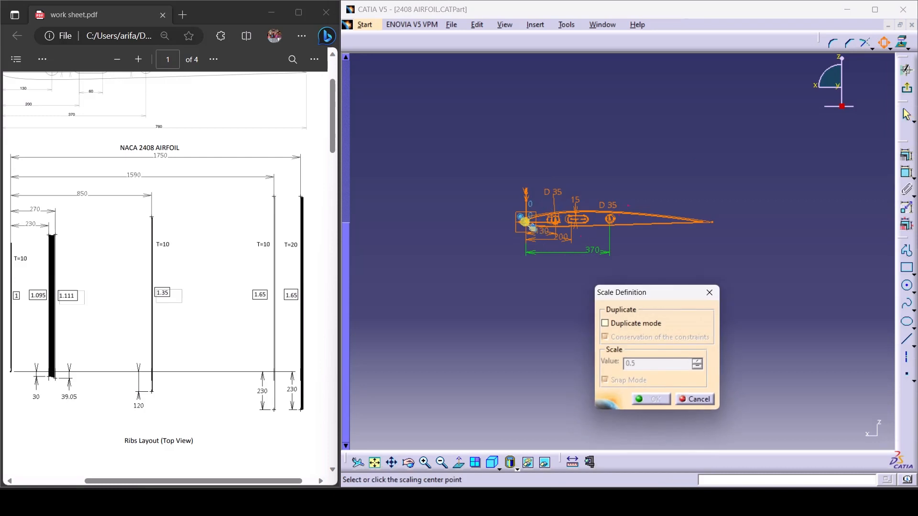
{"action": "left_click", "coordinate": [524, 220]}
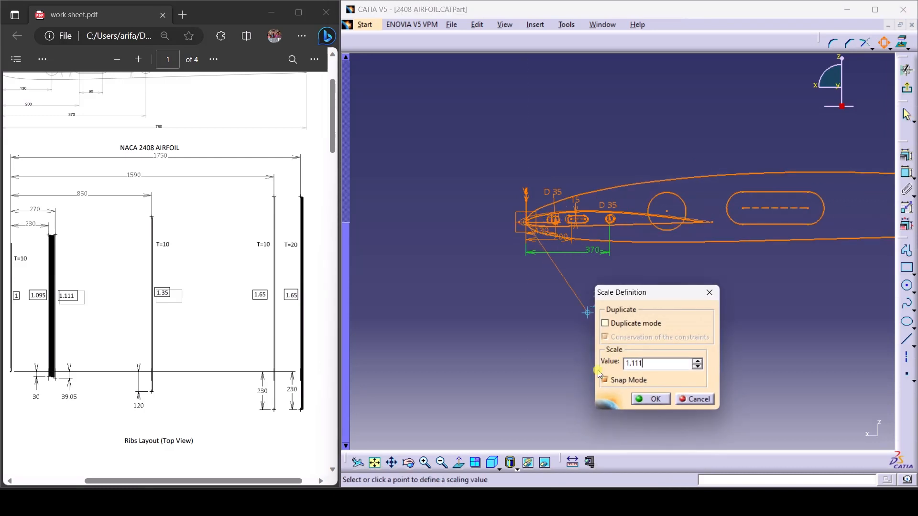
{"action": "key", "text": "Return"}
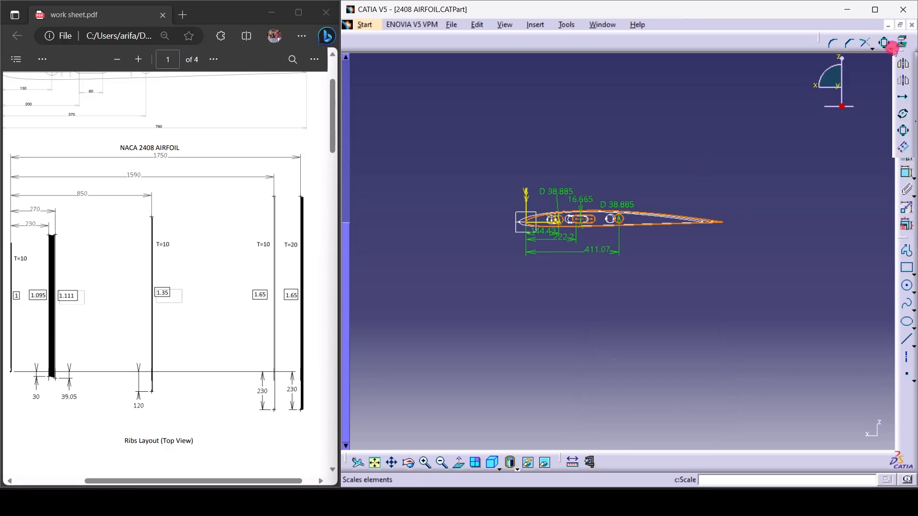
Translate the scaled airfoil on the 270 mm plane 39.05 mm horizontally forward from the origin and exit the sketch
{"action": "left_click", "coordinate": [907, 72]}
{"action": "left_click", "coordinate": [900, 99]}
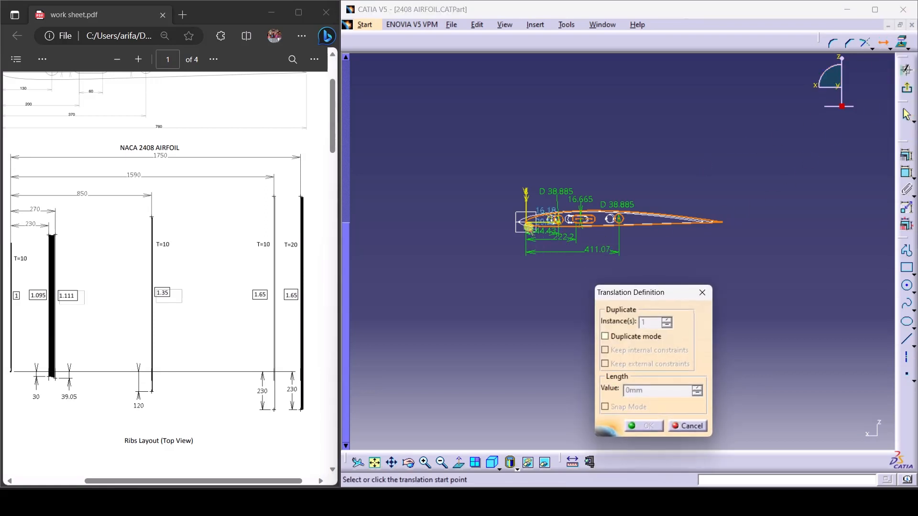
{"action": "left_click", "coordinate": [525, 221]}
{"action": "left_click", "coordinate": [640, 390]}
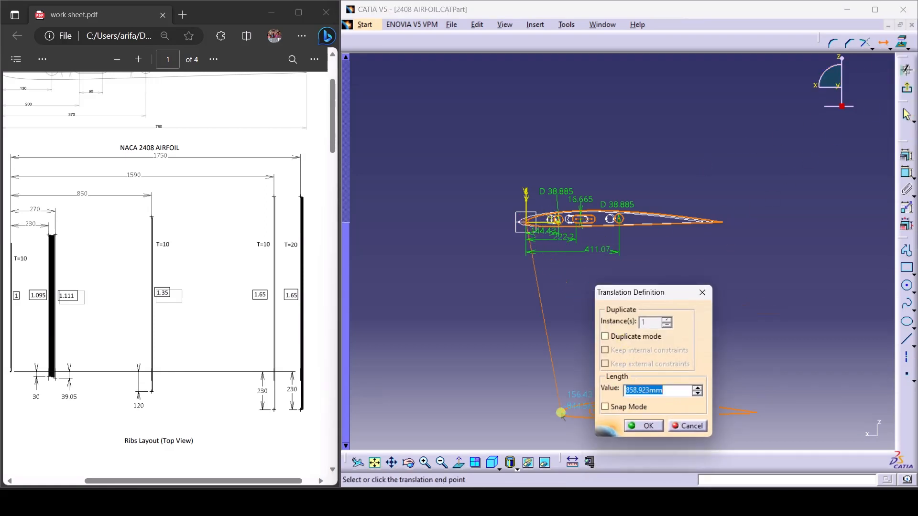
{"action": "type", "text": "39.05"}
{"action": "left_click", "coordinate": [561, 414]}
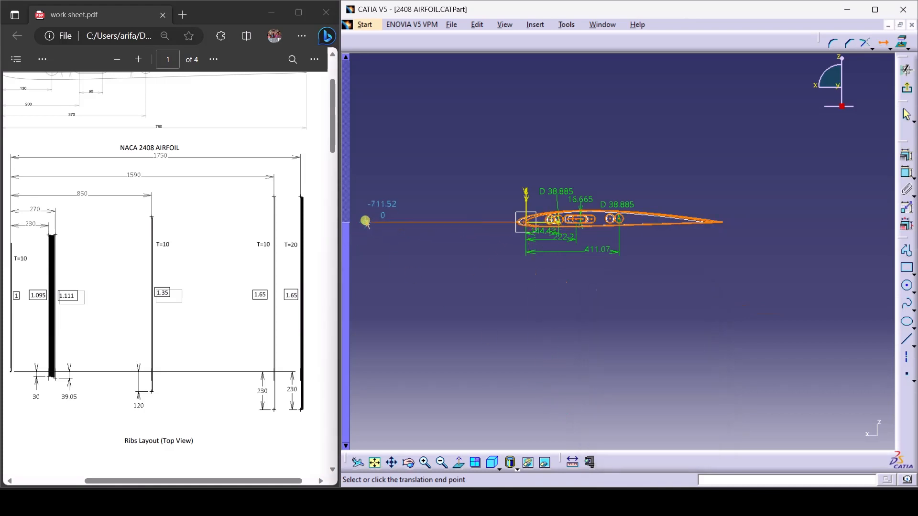
{"action": "left_click", "coordinate": [365, 221]}
{"action": "left_click", "coordinate": [723, 83]}
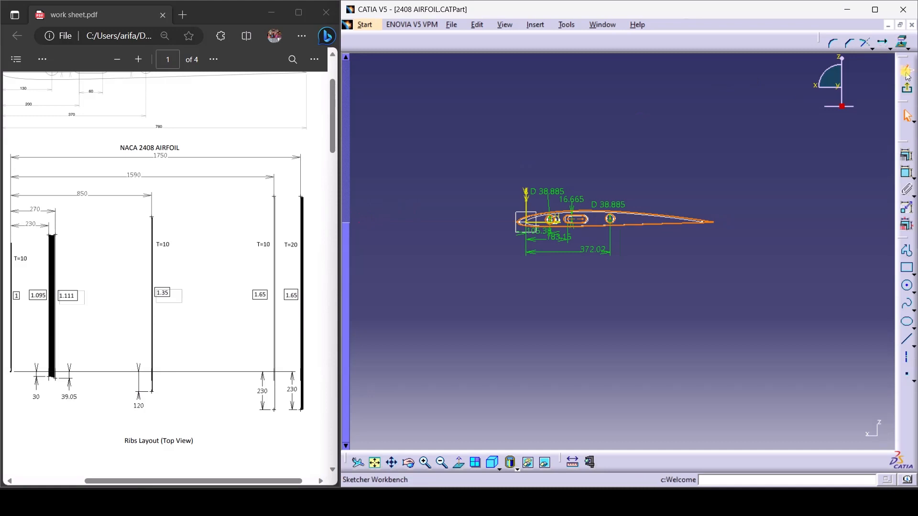
{"action": "left_click", "coordinate": [904, 44]}
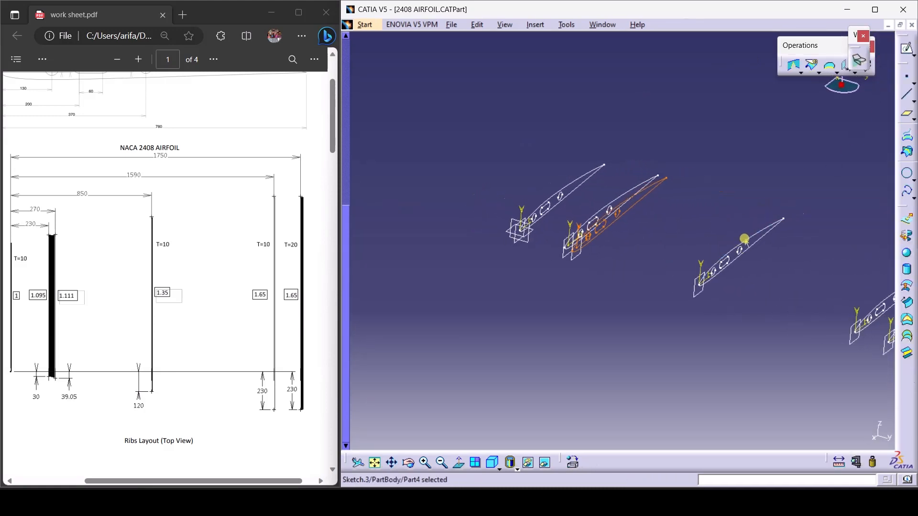
Open the airfoil sketch on the 850 mm plane and scale the whole profile by 1.35 about the sketch origin
{"action": "double_click", "coordinate": [744, 238]}
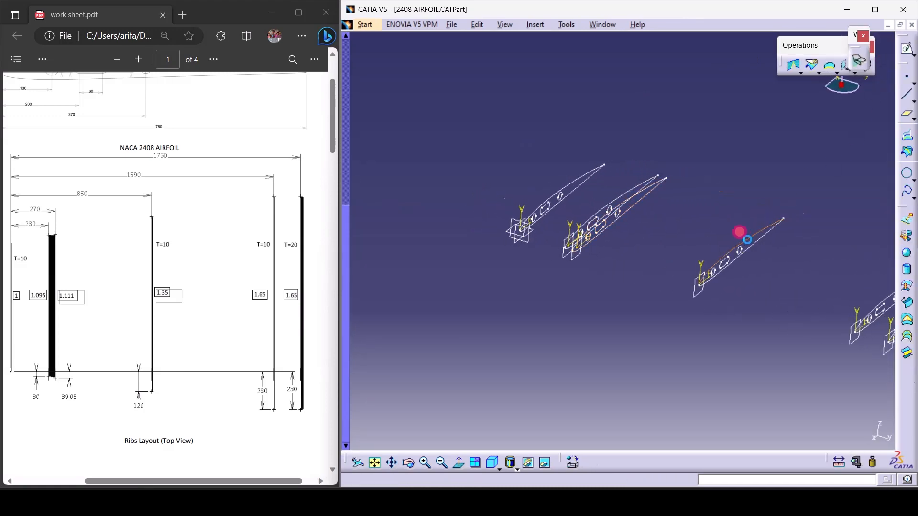
{"action": "left_click", "coordinate": [377, 468]}
{"action": "left_click_drag", "start_coordinate": [483, 202], "coordinate": [749, 271]}
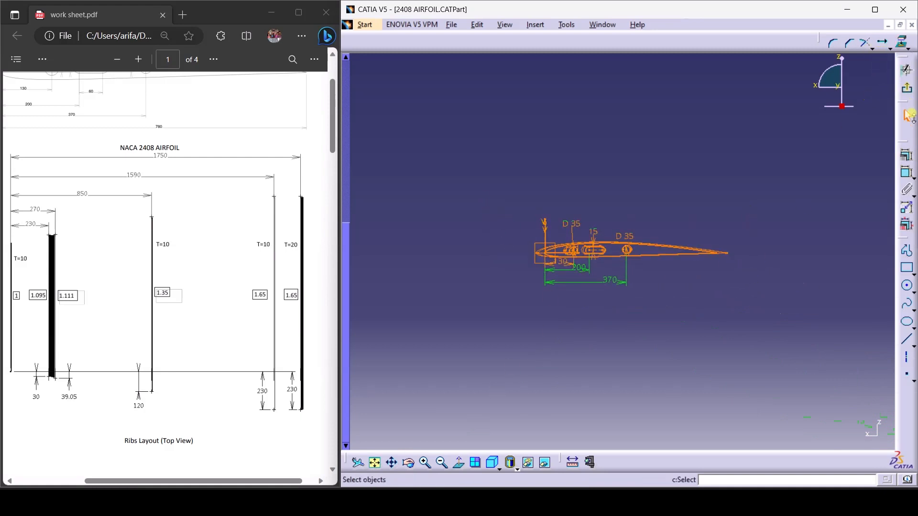
{"action": "left_click", "coordinate": [907, 156]}
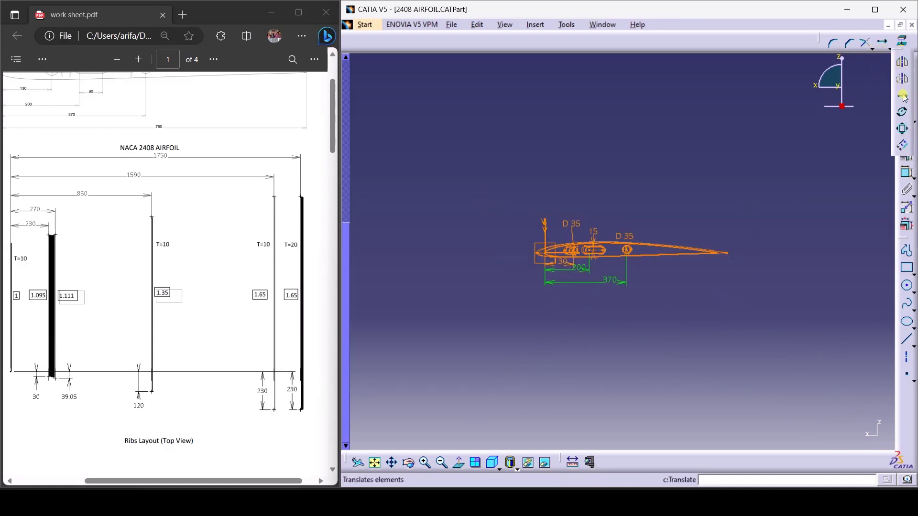
{"action": "left_click", "coordinate": [902, 129]}
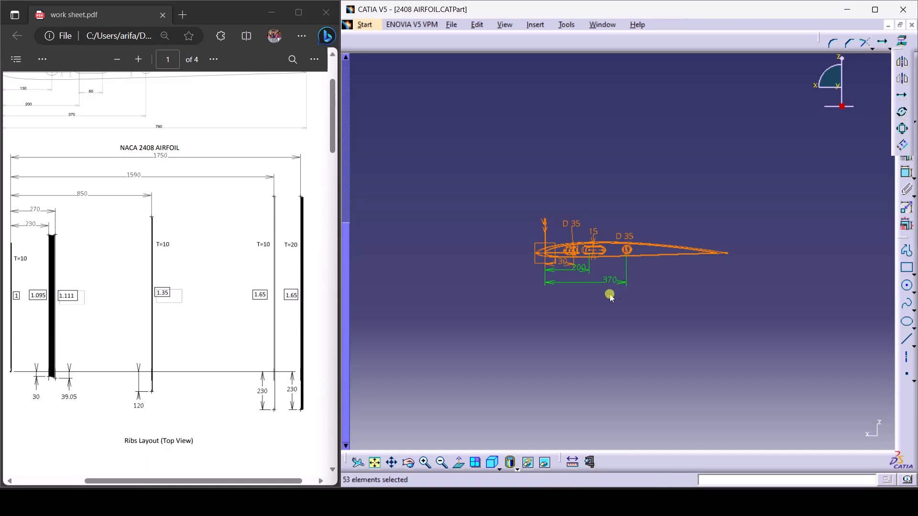
{"action": "left_click", "coordinate": [550, 257]}
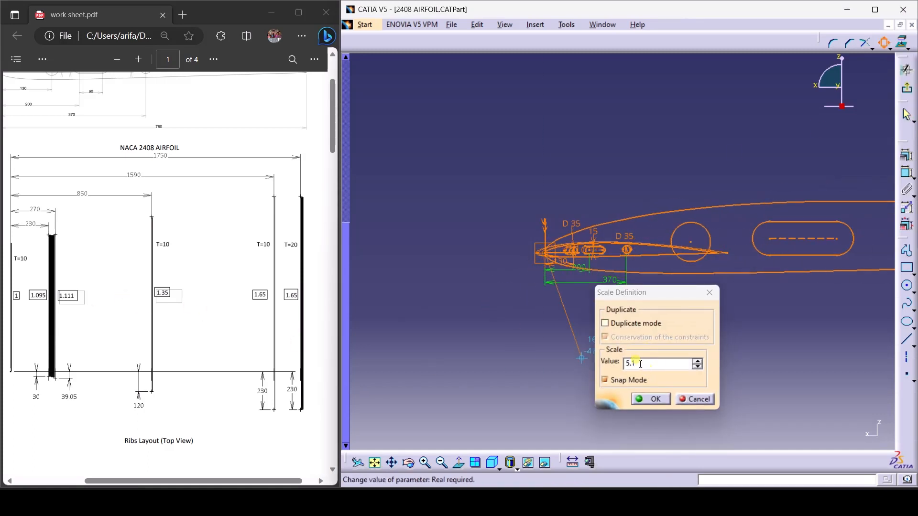
{"action": "left_click", "coordinate": [579, 373]}
{"action": "key", "text": "Return"}
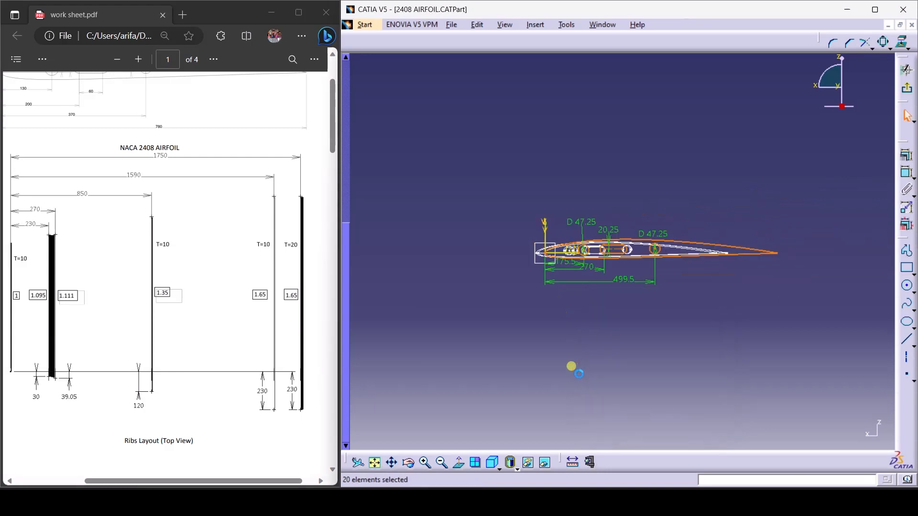
Translate the scaled airfoil on the 850 mm plane 120 mm horizontally forward from the origin and exit the sketch
{"action": "left_click", "coordinate": [902, 44]}
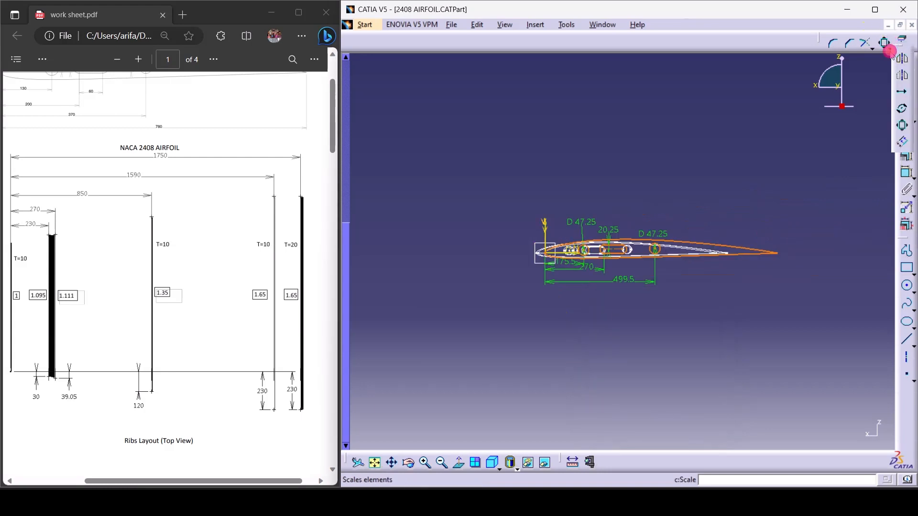
{"action": "left_click", "coordinate": [902, 95]}
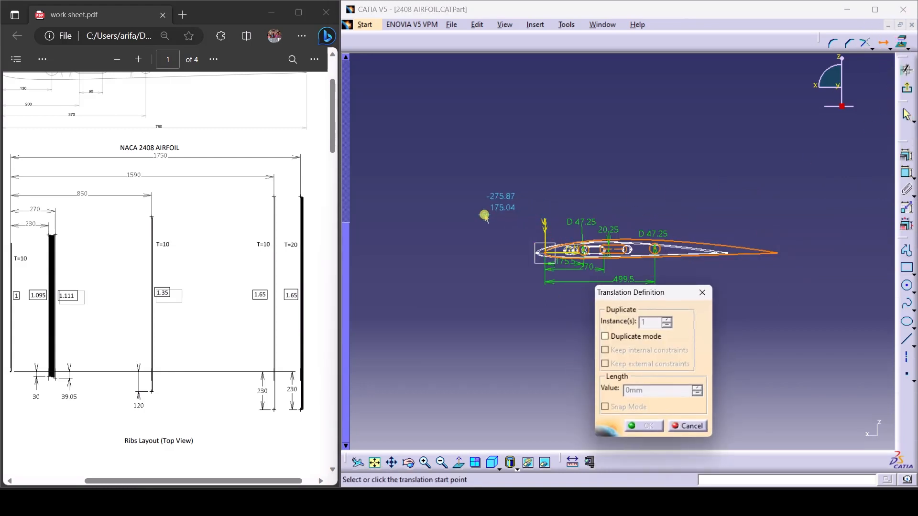
{"action": "left_click", "coordinate": [551, 256]}
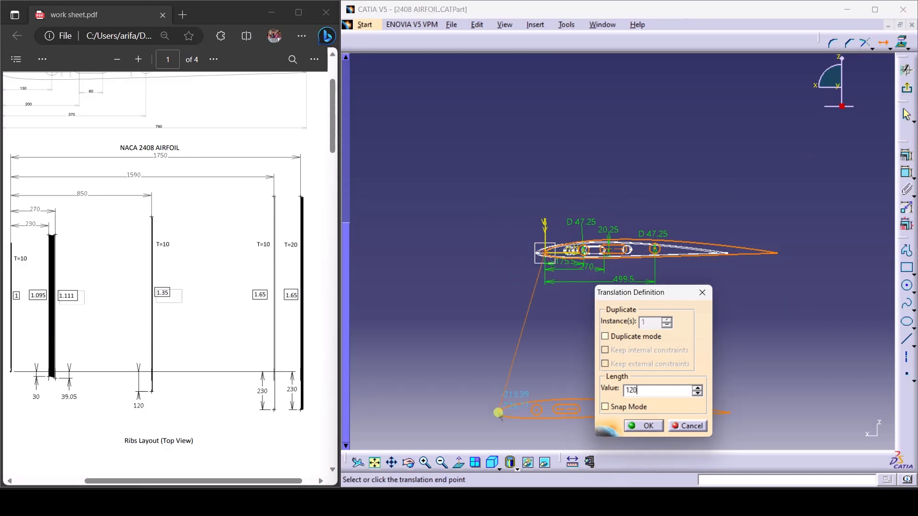
{"action": "key", "text": "Return"}
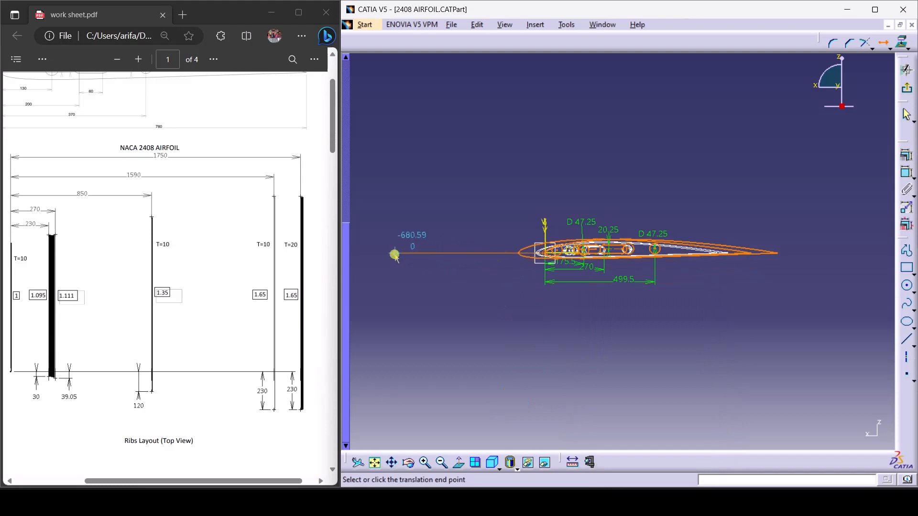
{"action": "left_click", "coordinate": [394, 255]}
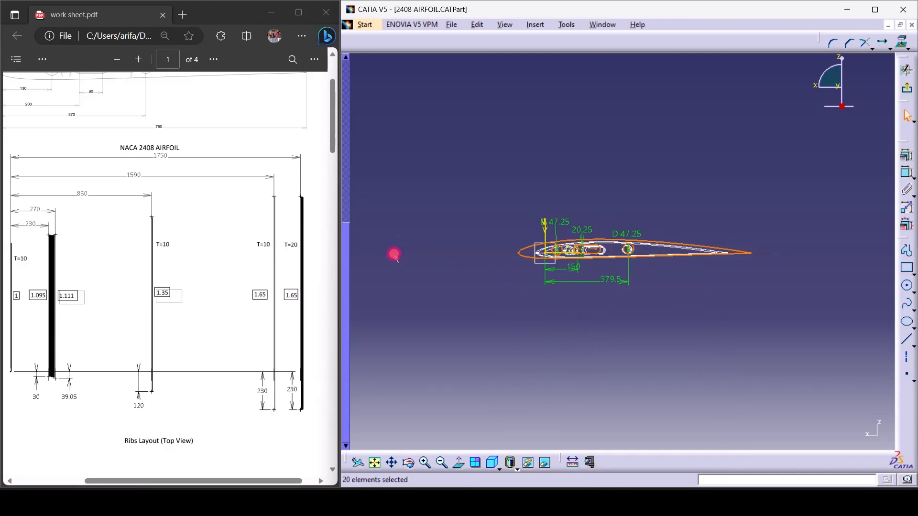
{"action": "left_click", "coordinate": [906, 70]}
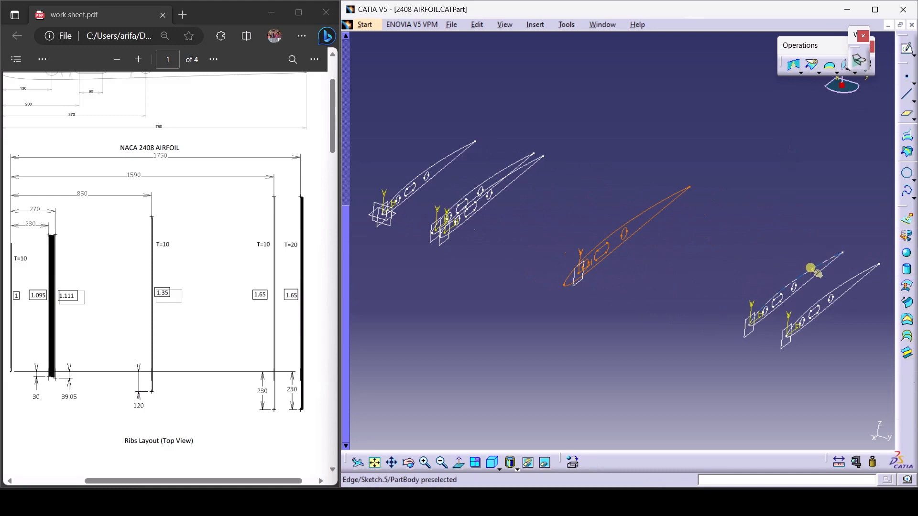
Open the airfoil sketch on the 1590 mm plane and scale the whole profile by 1.65 about the sketch origin
{"action": "double_click", "coordinate": [803, 262]}
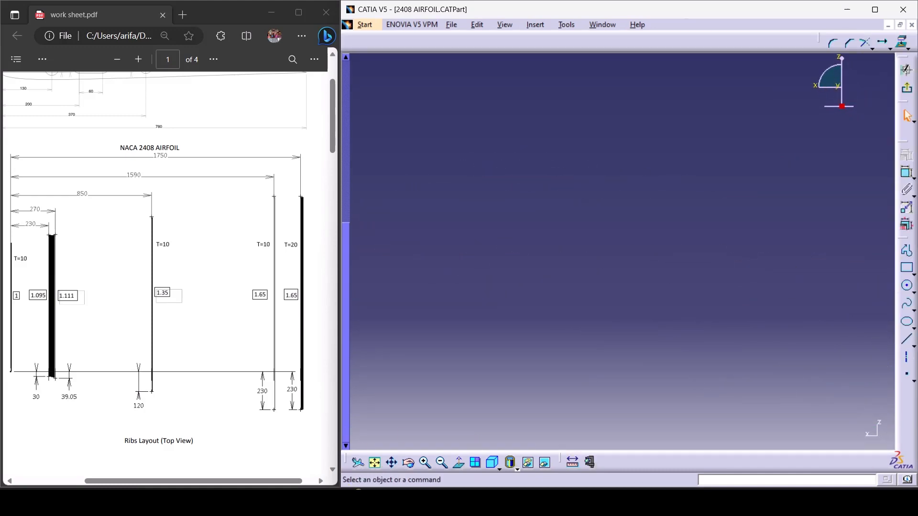
{"action": "left_click", "coordinate": [374, 462]}
{"action": "left_click_drag", "start_coordinate": [459, 194], "coordinate": [736, 272]}
{"action": "left_click", "coordinate": [424, 462]}
{"action": "left_click", "coordinate": [424, 462]}
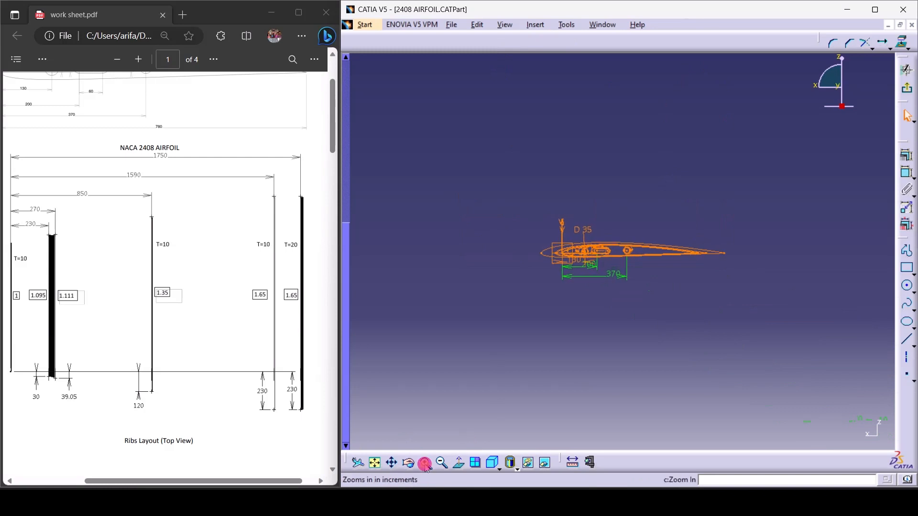
{"action": "left_click", "coordinate": [424, 462]}
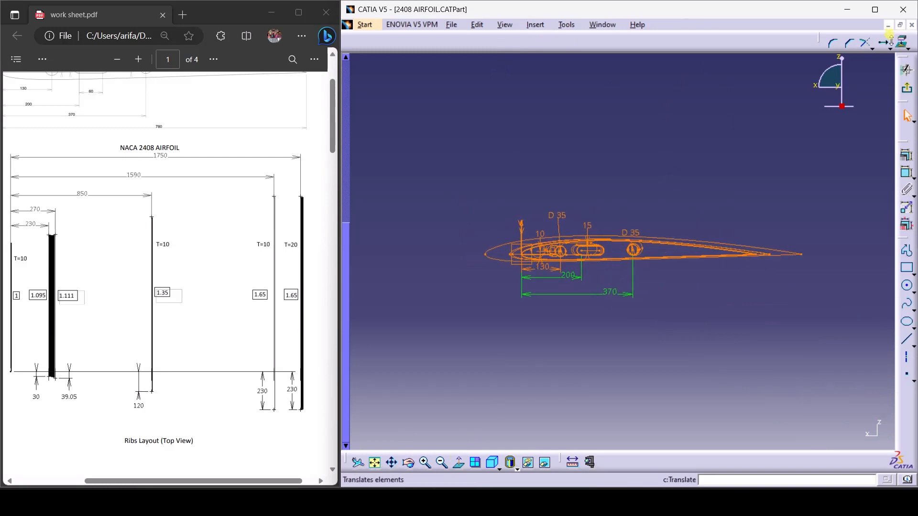
{"action": "left_click", "coordinate": [902, 46]}
{"action": "left_click", "coordinate": [902, 130]}
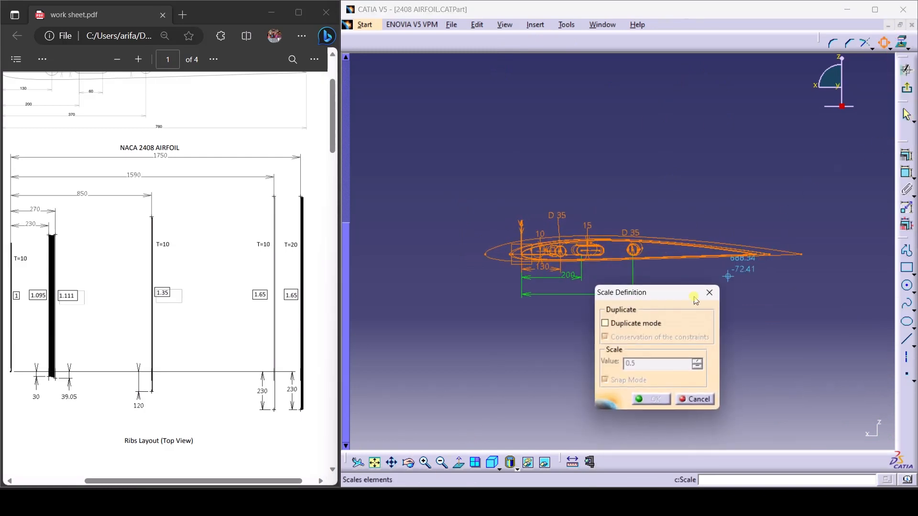
{"action": "left_click", "coordinate": [523, 252]}
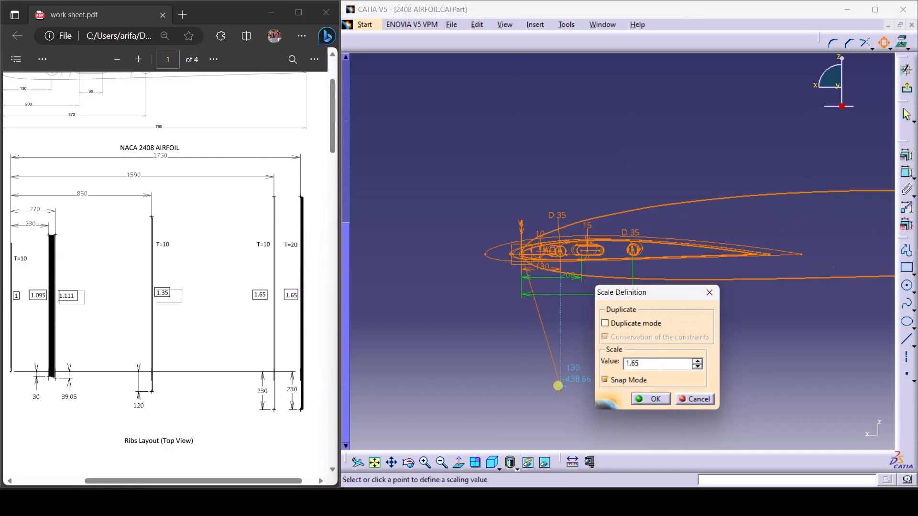
{"action": "key", "text": "Return"}
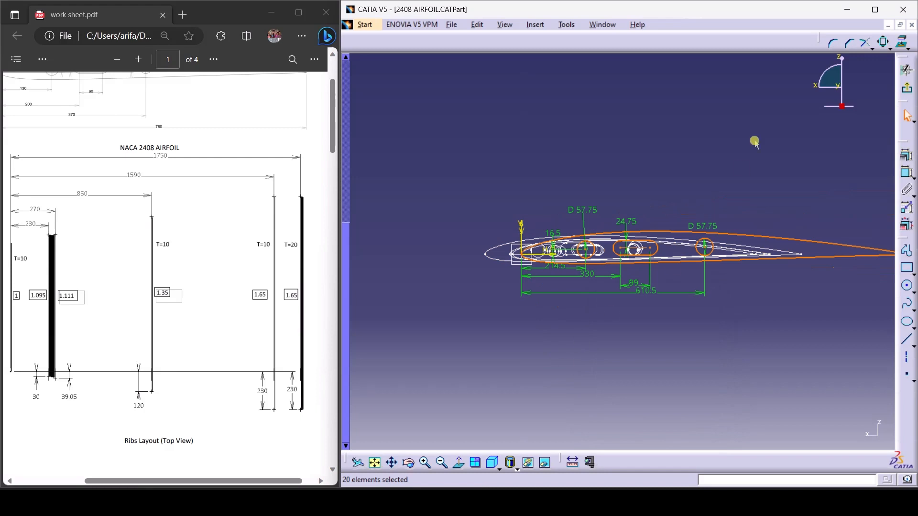
Translate the scaled airfoil on the 1590 mm plane 230 mm horizontally forward from the origin and exit the sketch
{"action": "left_click", "coordinate": [890, 49]}
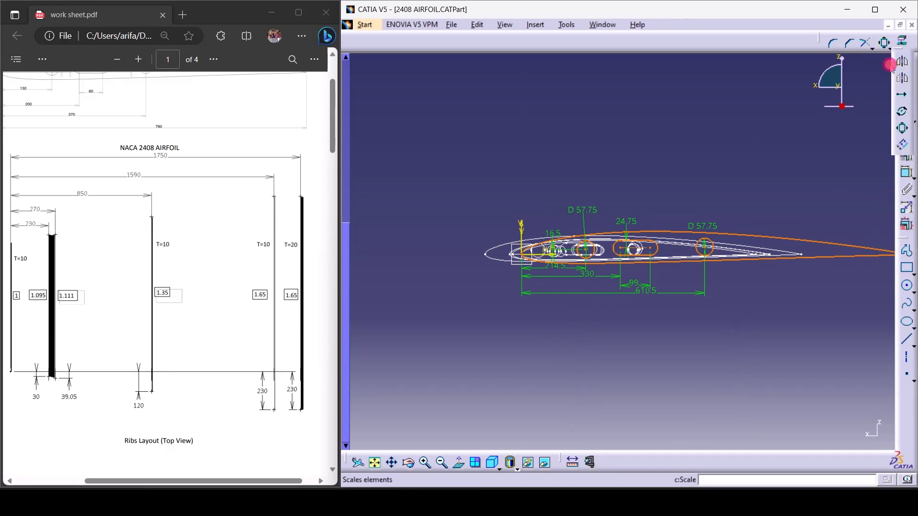
{"action": "left_click", "coordinate": [897, 97]}
{"action": "left_click", "coordinate": [525, 257]}
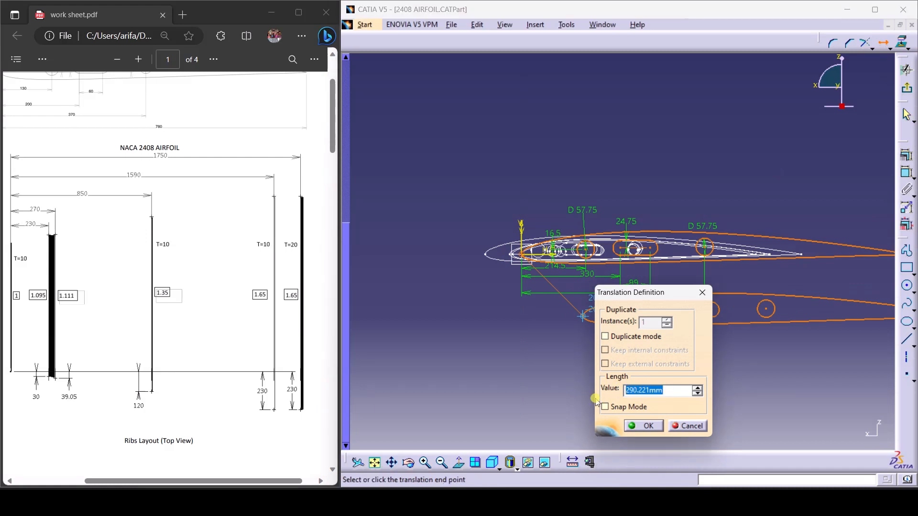
{"action": "key", "text": "Return"}
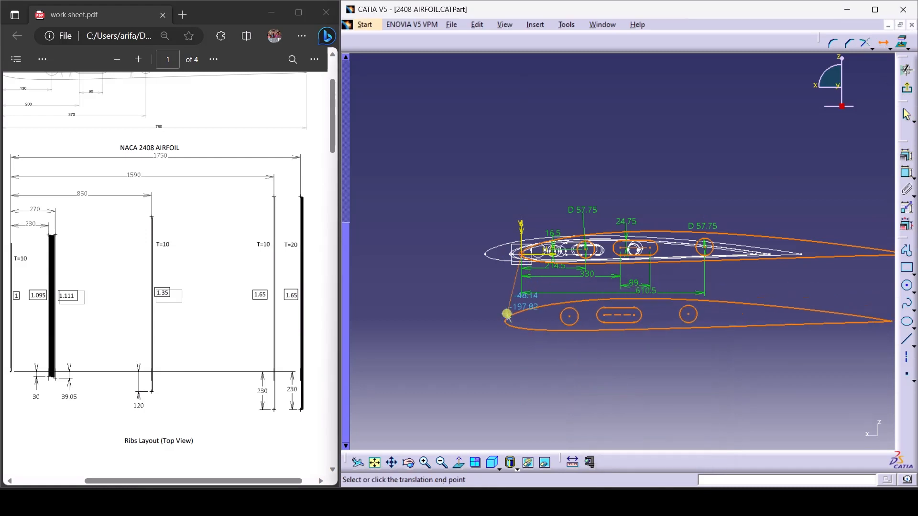
{"action": "left_click", "coordinate": [355, 249]}
{"action": "left_click", "coordinate": [906, 70]}
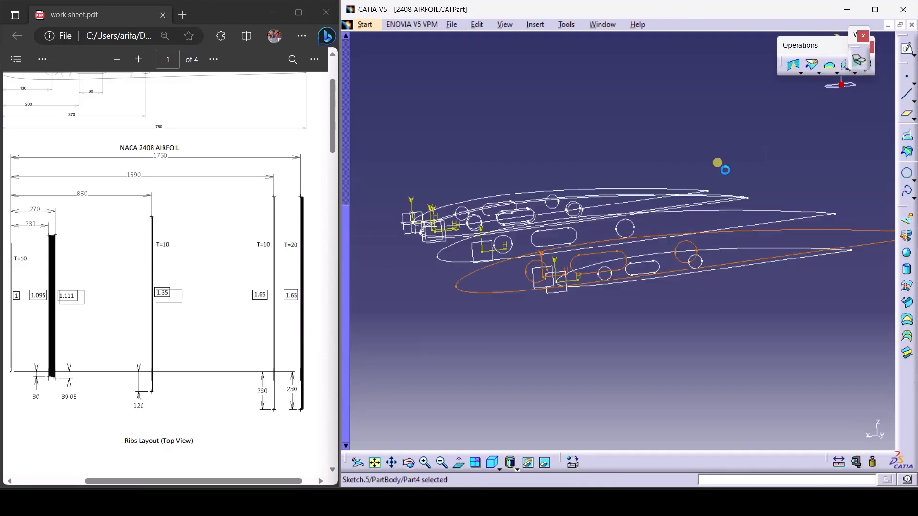
Open the airfoil sketch on the 1750 mm plane and scale the whole profile by 1.65 about the sketch origin
{"action": "double_click", "coordinate": [721, 240]}
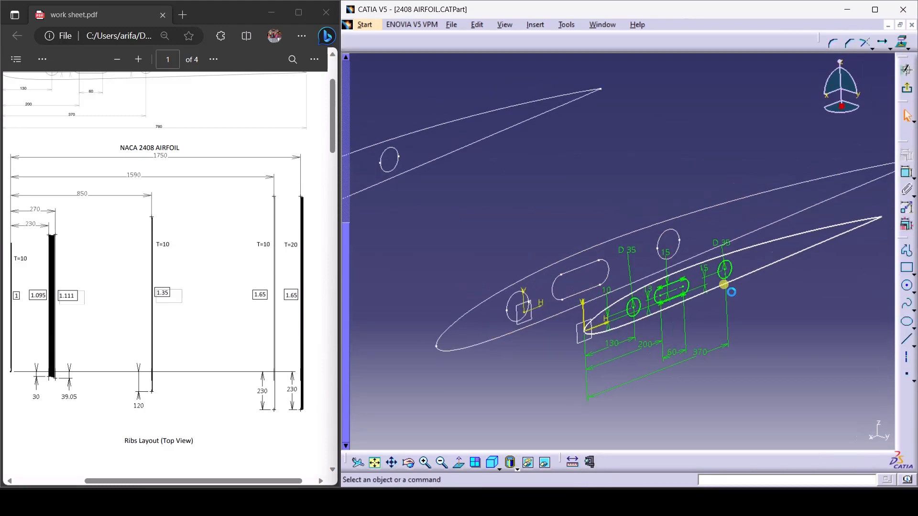
{"action": "left_click", "coordinate": [391, 463]}
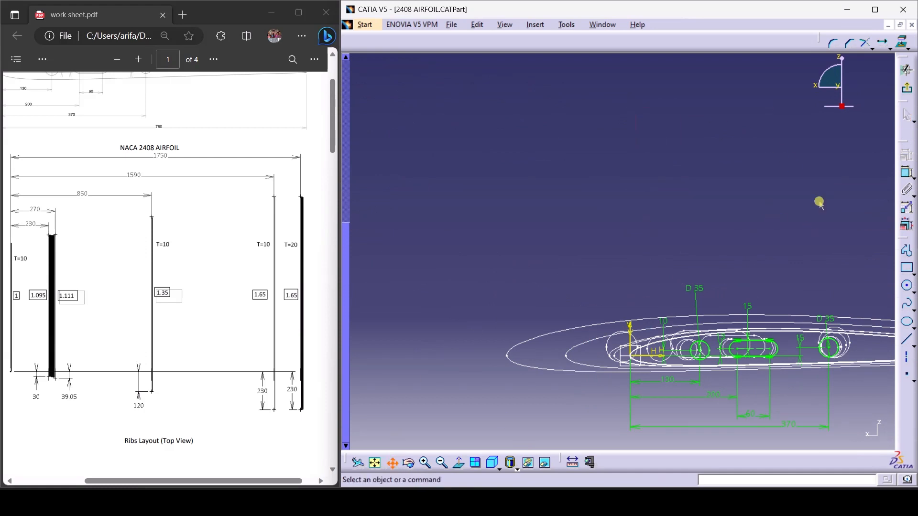
{"action": "left_click_drag", "start_coordinate": [818, 200], "coordinate": [631, 95]}
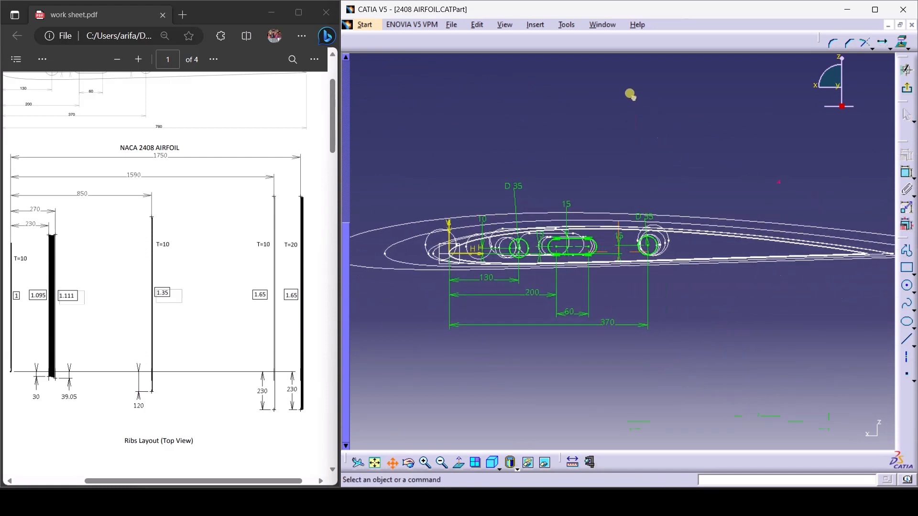
{"action": "left_click", "coordinate": [441, 462]}
{"action": "mouse_move", "coordinate": [430, 178]}
{"action": "left_mouse_down"}
{"action": "mouse_move", "coordinate": [675, 263]}
{"action": "mouse_move", "coordinate": [815, 290]}
{"action": "left_mouse_up"}
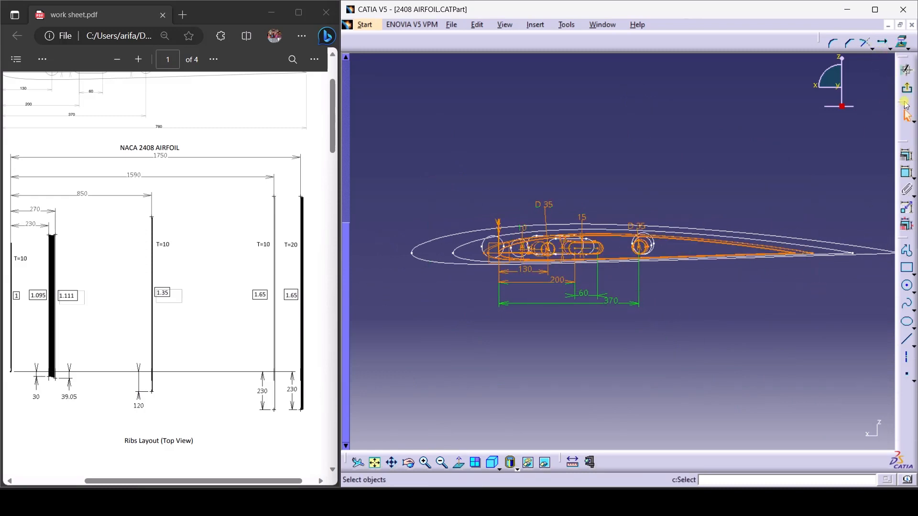
{"action": "left_click", "coordinate": [889, 48]}
{"action": "left_click", "coordinate": [904, 130]}
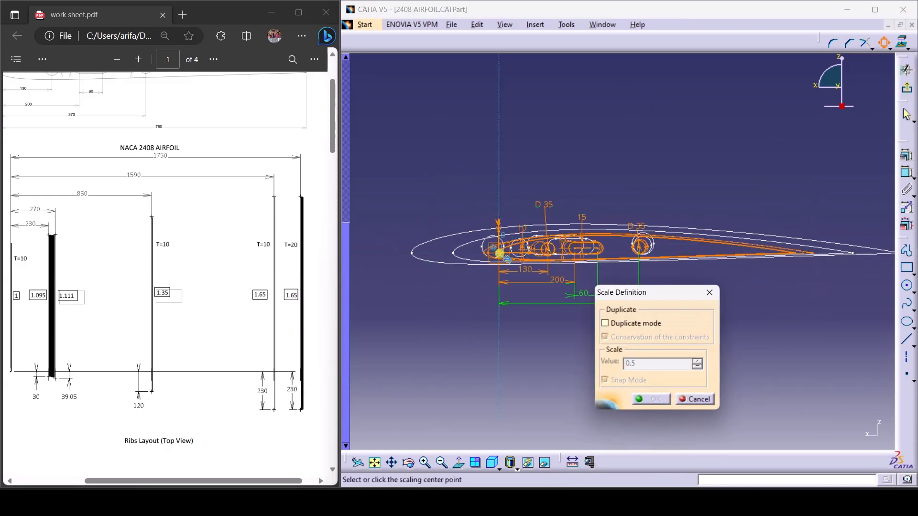
{"action": "left_click", "coordinate": [498, 250]}
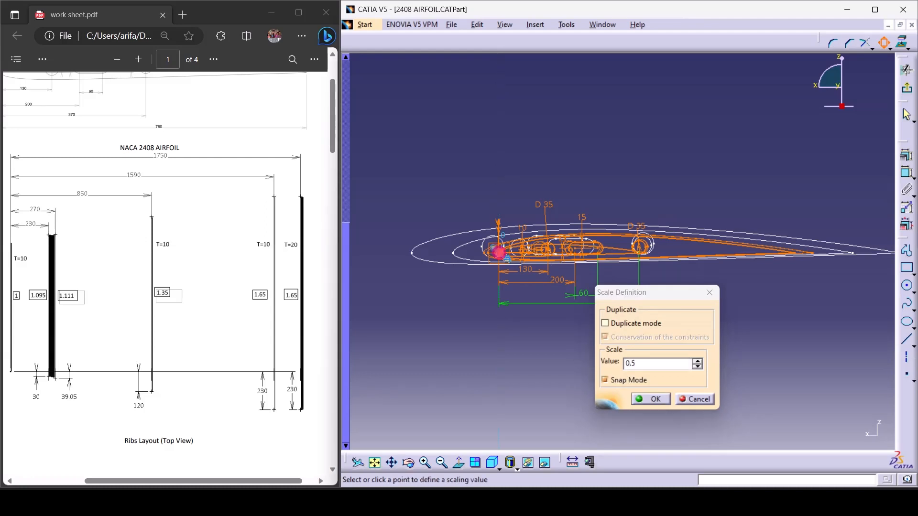
{"action": "left_click_drag", "start_coordinate": [642, 363], "coordinate": [594, 377]}
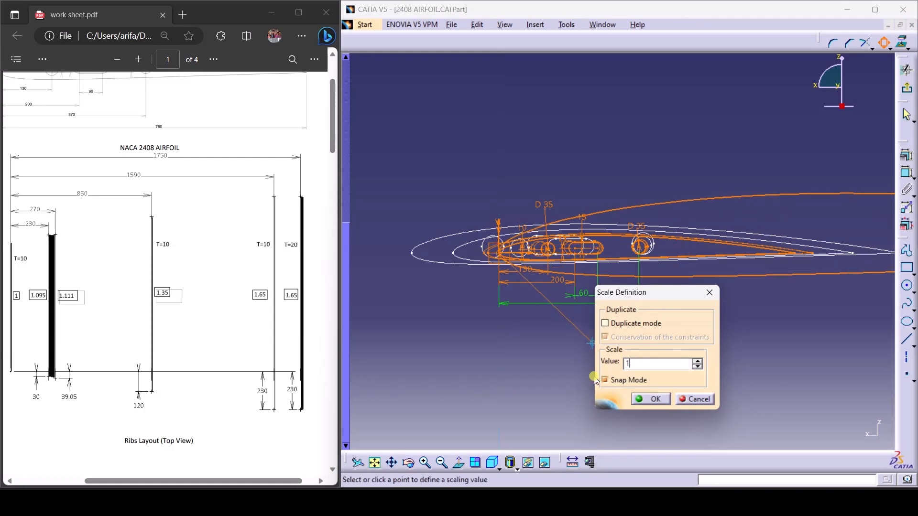
{"action": "type", "text": "1.65"}
{"action": "key", "text": "Return"}
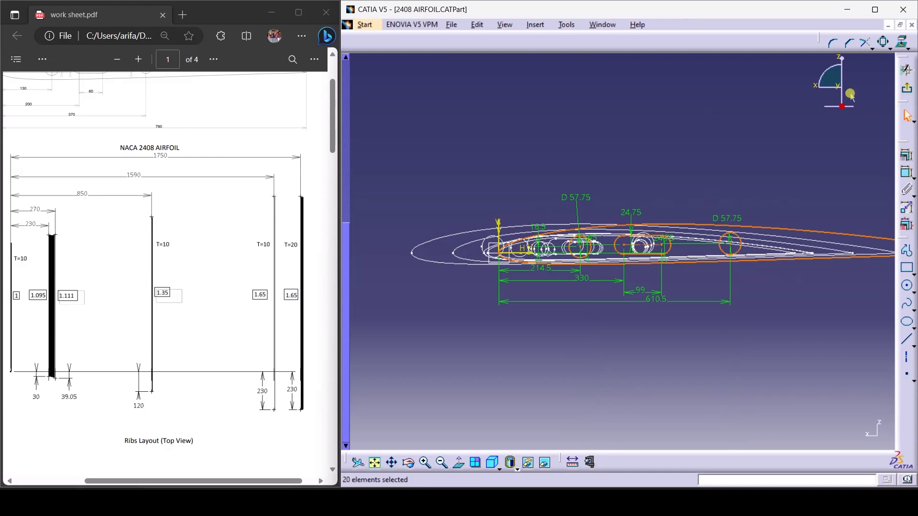
Translate the scaled airfoil on the 1750 mm plane 230 mm horizontally forward from the origin and exit the sketch
{"action": "left_click", "coordinate": [890, 48]}
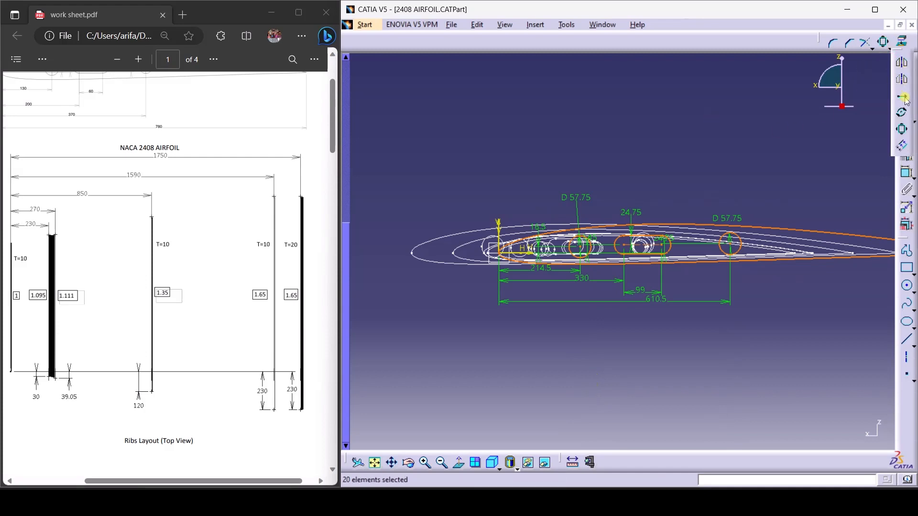
{"action": "left_click", "coordinate": [902, 98]}
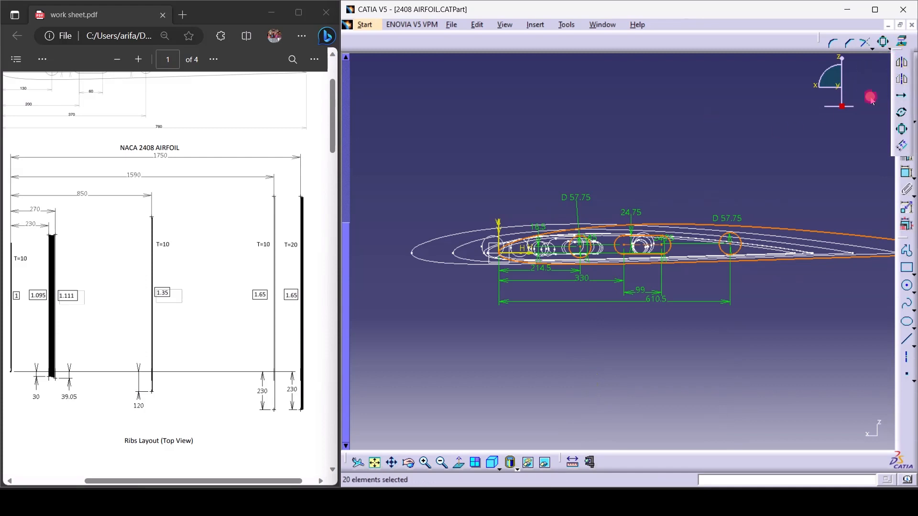
{"action": "left_click", "coordinate": [501, 253]}
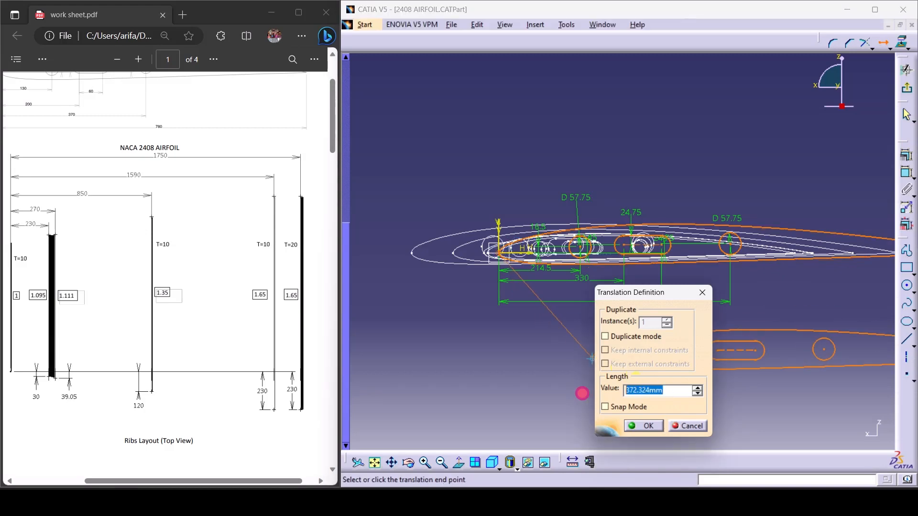
{"action": "key", "text": "Return"}
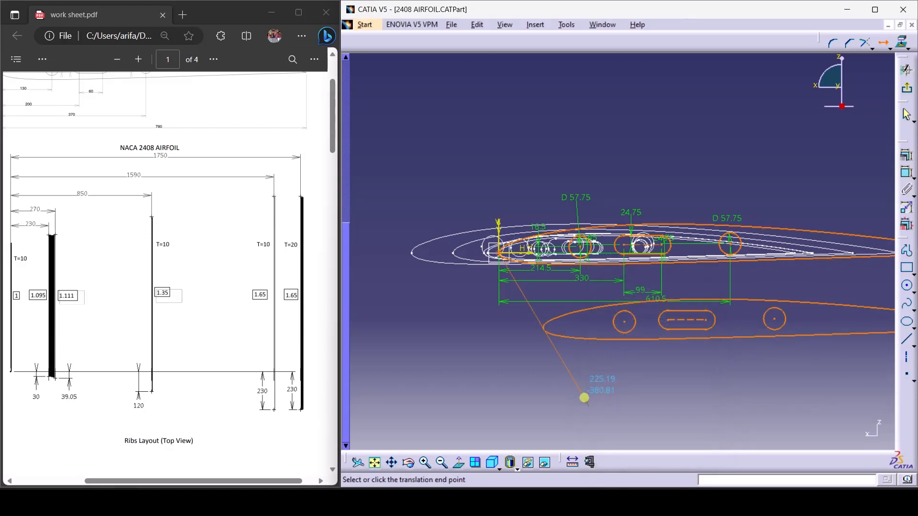
{"action": "left_click", "coordinate": [359, 244]}
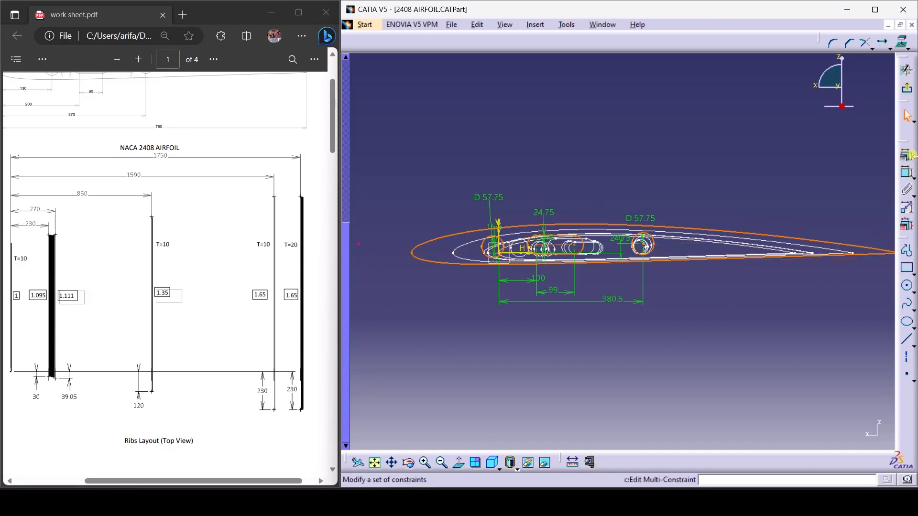
{"action": "left_click", "coordinate": [906, 70]}
{"action": "left_click", "coordinate": [731, 286]}
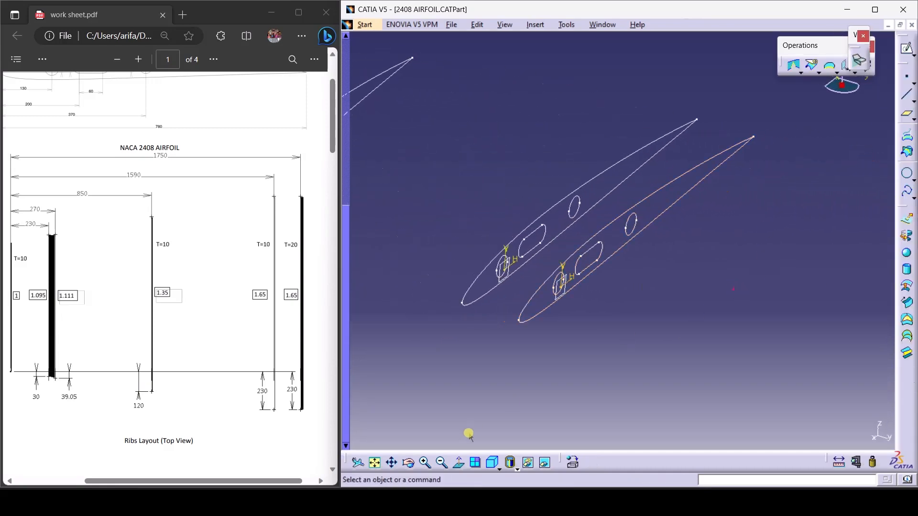
Switch the airfoil part from the surface design workbench to the Part Design workbench
{"action": "left_click", "coordinate": [442, 463]}
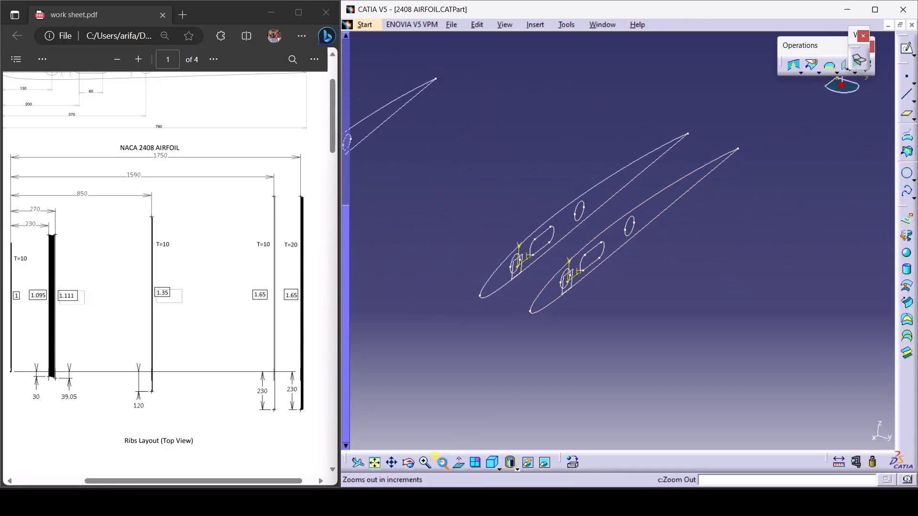
{"action": "left_click", "coordinate": [408, 463]}
{"action": "left_click_drag", "start_coordinate": [691, 283], "coordinate": [617, 262]}
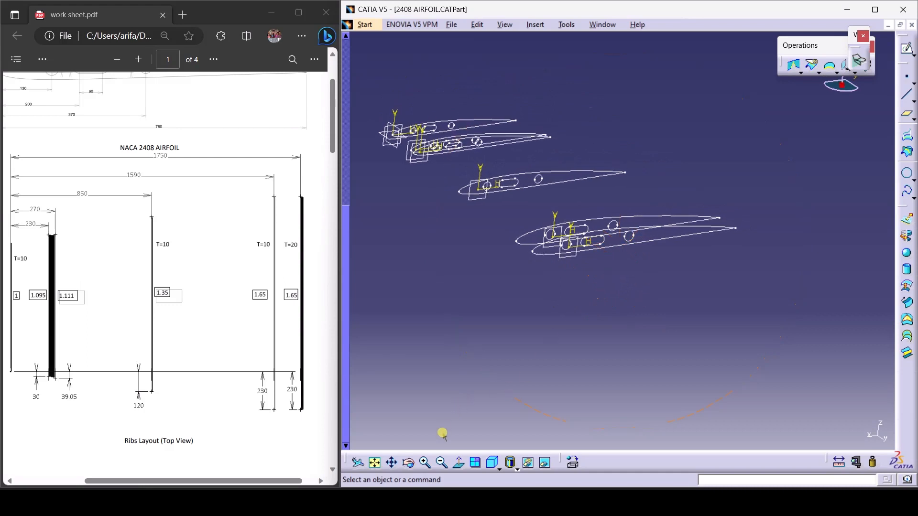
{"action": "left_click", "coordinate": [425, 462]}
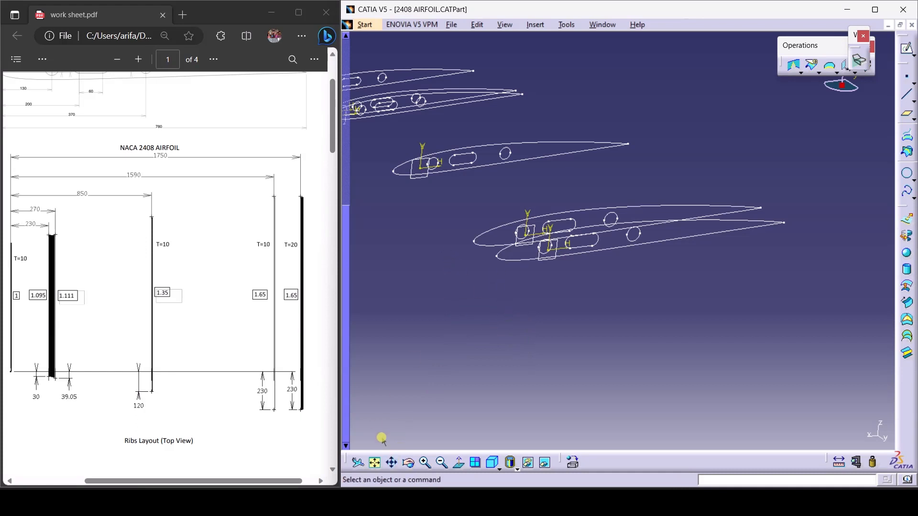
{"action": "left_click", "coordinate": [390, 466]}
{"action": "left_click_drag", "start_coordinate": [407, 268], "coordinate": [508, 343]}
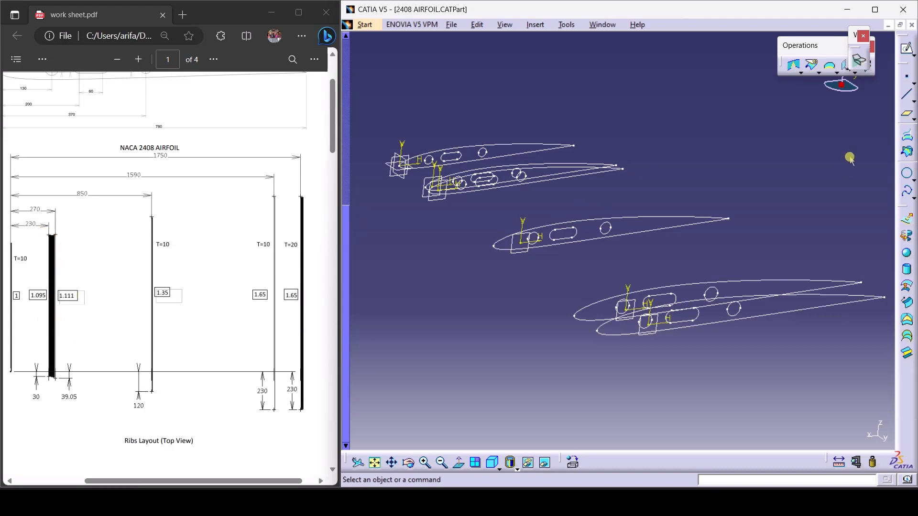
{"action": "left_click", "coordinate": [367, 25]}
{"action": "mouse_move", "coordinate": [483, 55]}
{"action": "left_click", "coordinate": [538, 56]}
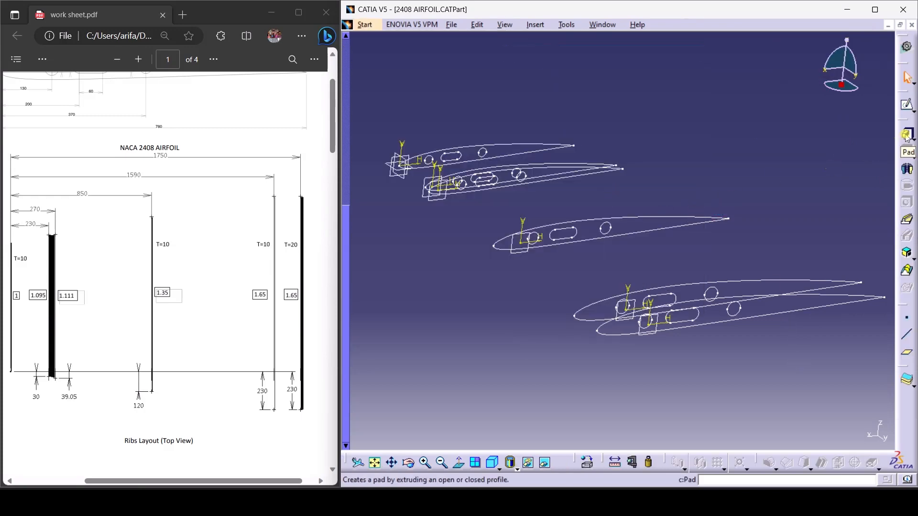
Maximize the CATIA window and pad the unscaled root airfoil profile with its holes 10 mm
{"action": "left_click", "coordinate": [874, 10]}
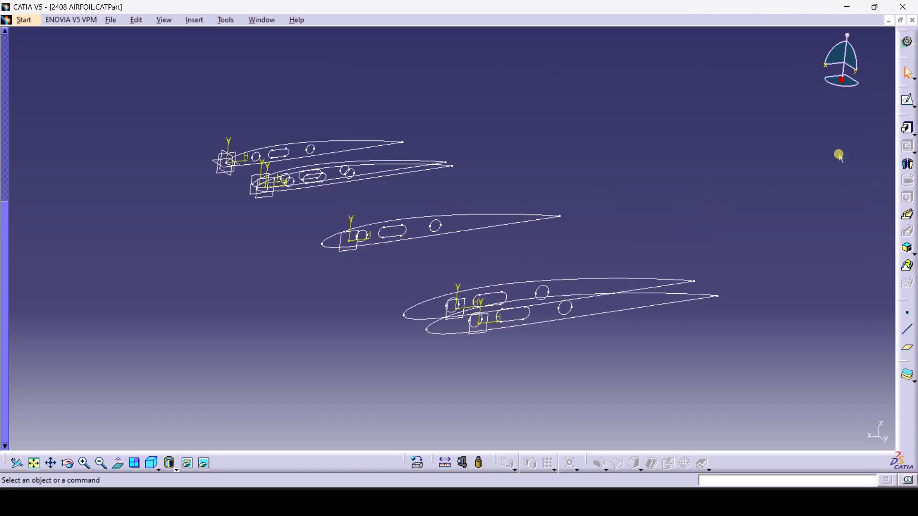
{"action": "left_click", "coordinate": [907, 129]}
{"action": "left_click", "coordinate": [337, 143]}
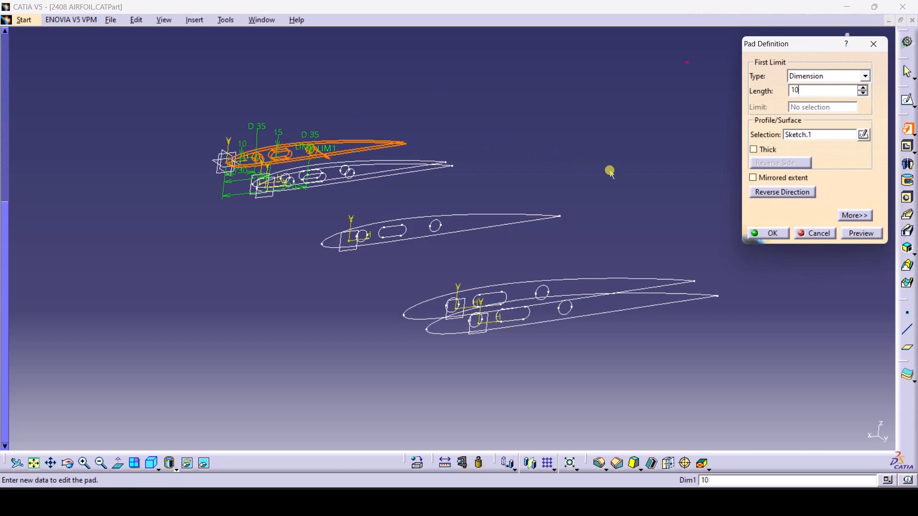
{"action": "key", "text": "Return"}
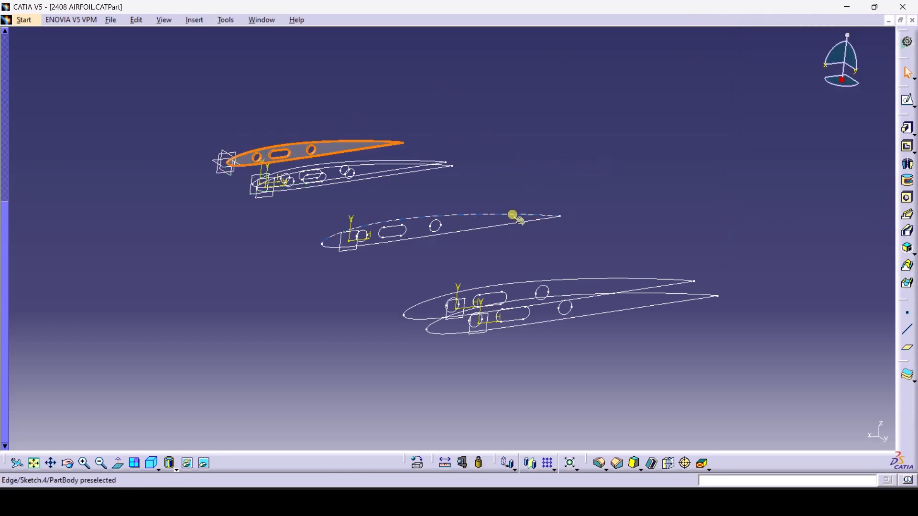
Pad the airfoil profiles on the 850 mm and 1590 mm planes 10 mm each
{"action": "left_click", "coordinate": [509, 215]}
{"action": "left_click", "coordinate": [908, 133]}
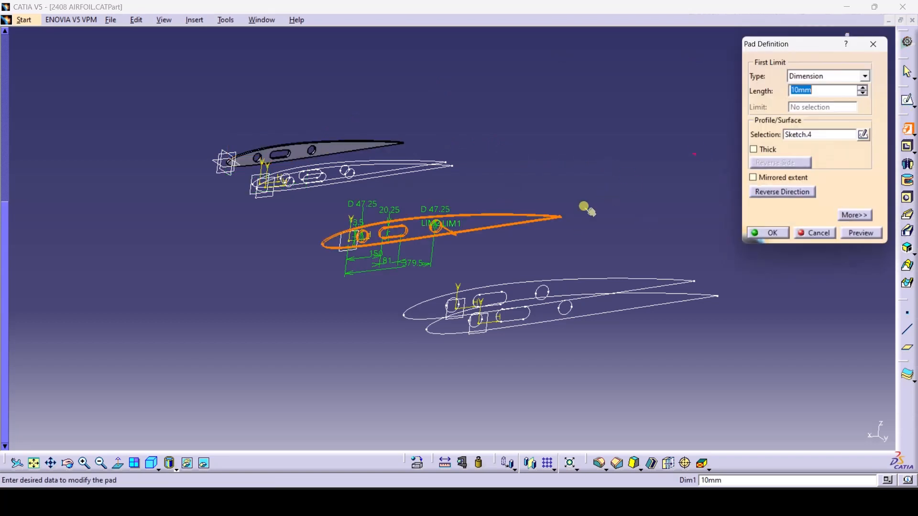
{"action": "key", "text": "Return"}
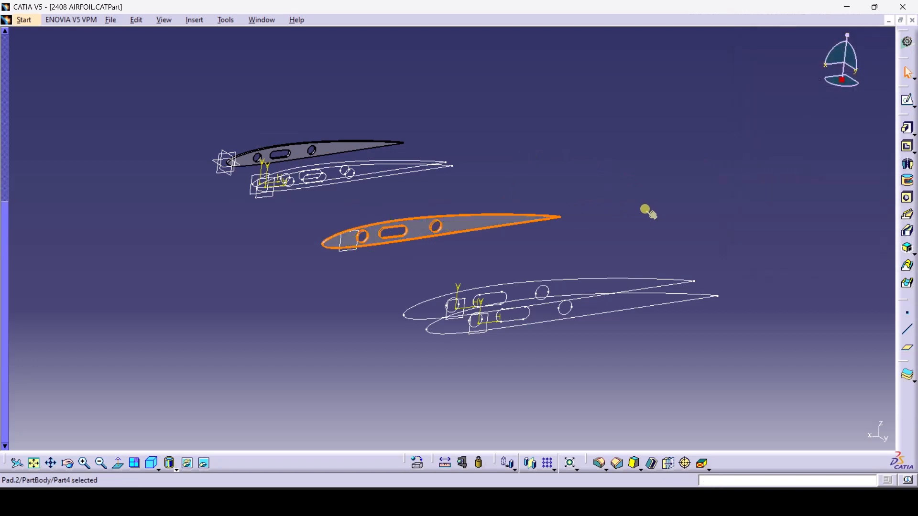
{"action": "left_click", "coordinate": [614, 278]}
{"action": "left_click", "coordinate": [908, 128]}
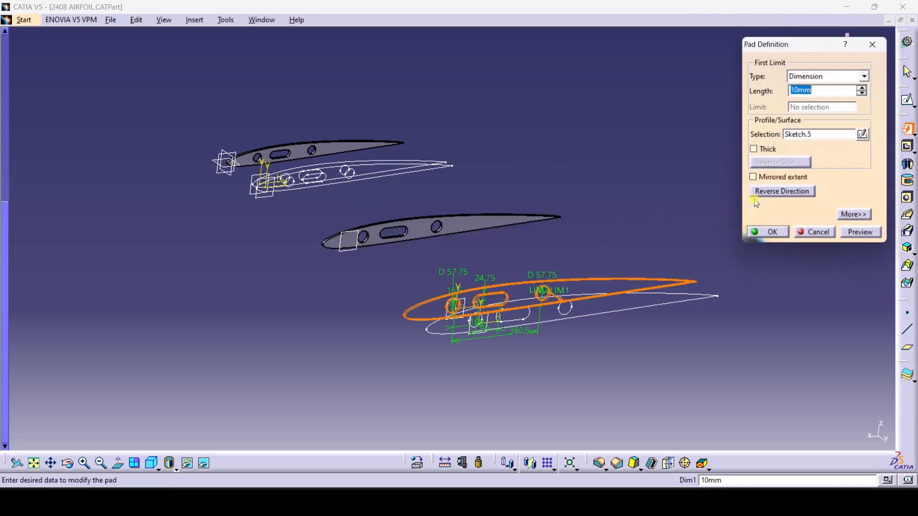
{"action": "left_click", "coordinate": [760, 229]}
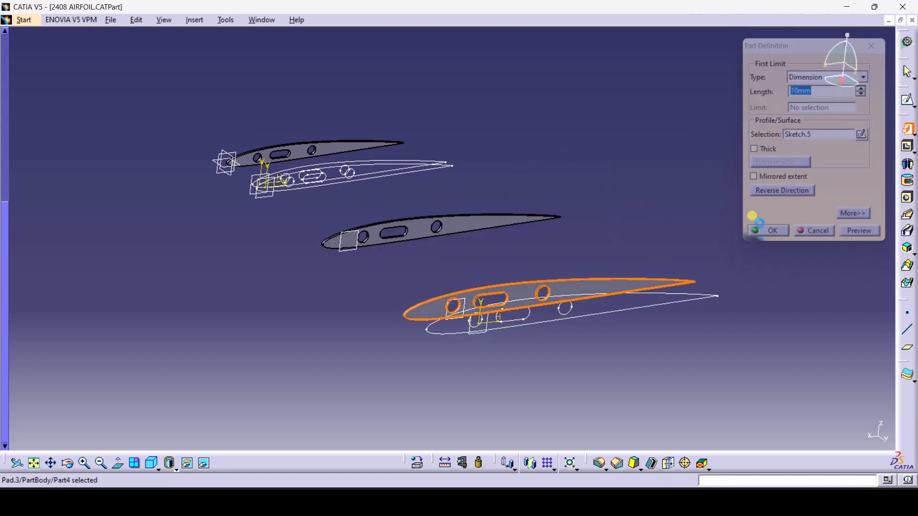
Pad the airfoil profile on the 1750 mm plane 20 mm, per the work sheet's rib thickness
{"action": "left_click", "coordinate": [676, 298]}
{"action": "left_click", "coordinate": [910, 103]}
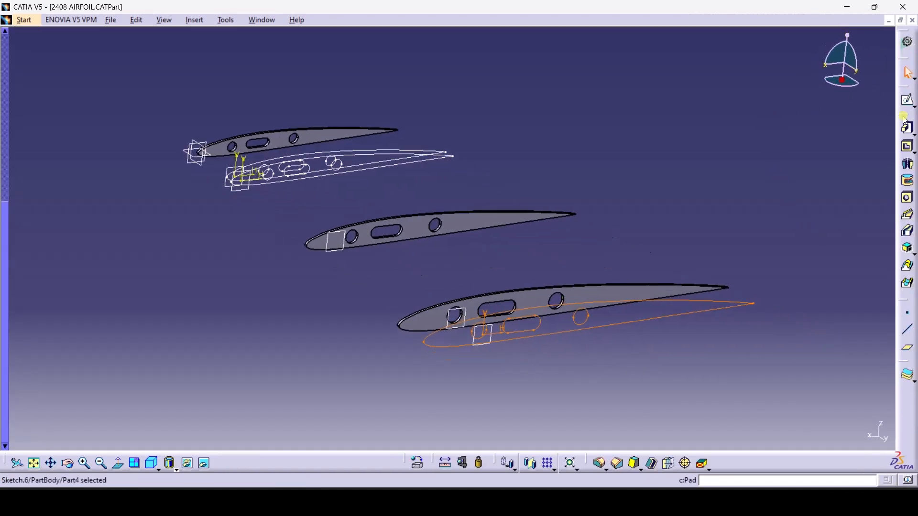
{"action": "left_click", "coordinate": [908, 128]}
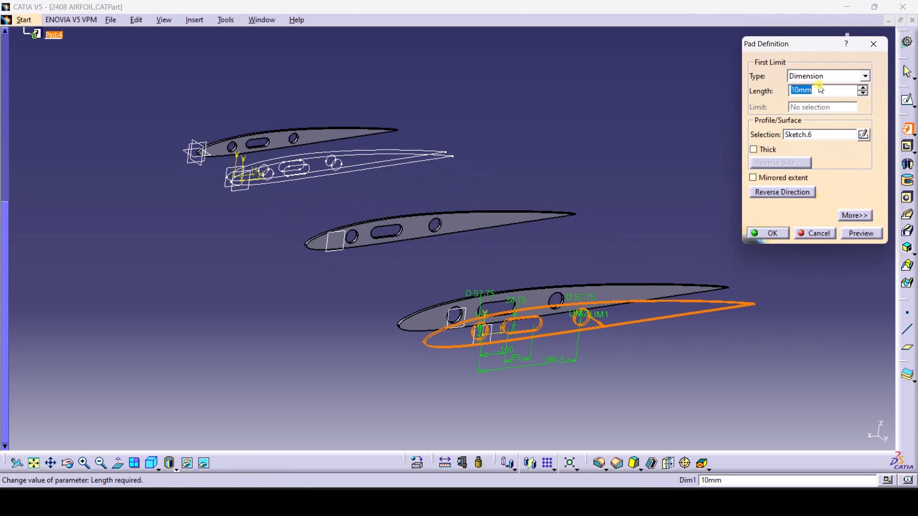
{"action": "key", "text": "Return"}
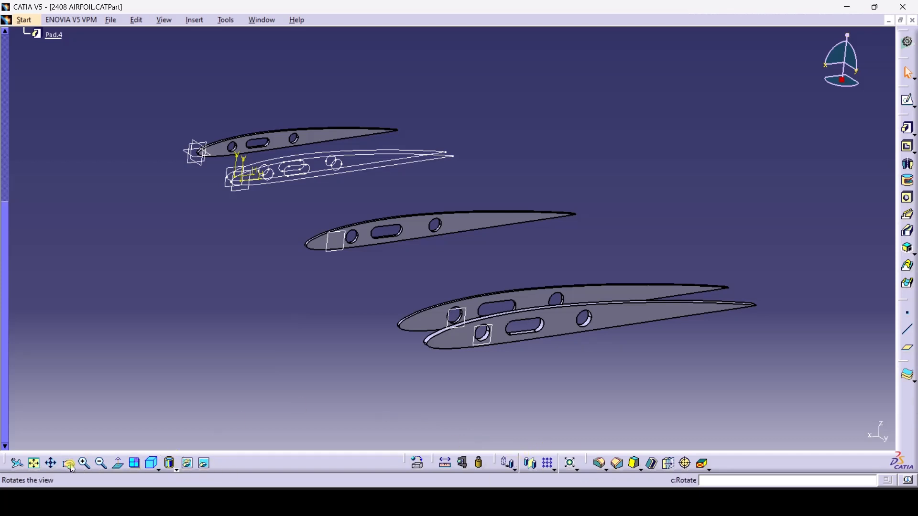
Open the airfoil sketch on the 230 mm plane, examine its hole and slot dimensions, and exit the sketch
{"action": "left_click", "coordinate": [72, 468]}
{"action": "left_click_drag", "start_coordinate": [207, 253], "coordinate": [342, 294]}
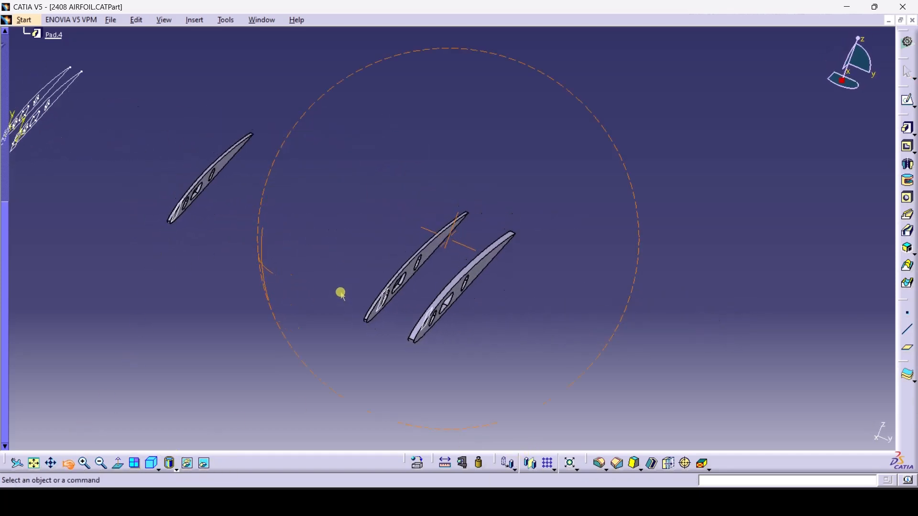
{"action": "left_click", "coordinate": [51, 463]}
{"action": "left_click_drag", "start_coordinate": [128, 141], "coordinate": [325, 296]}
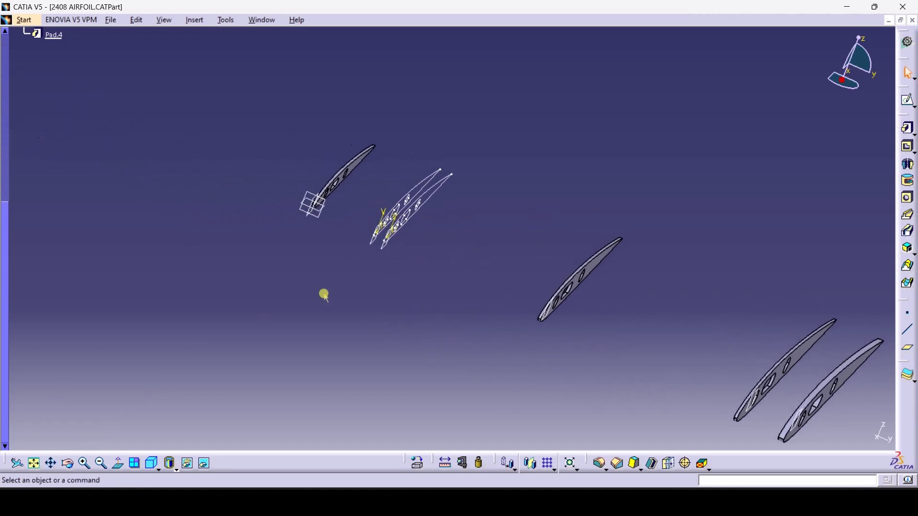
{"action": "left_click", "coordinate": [70, 465]}
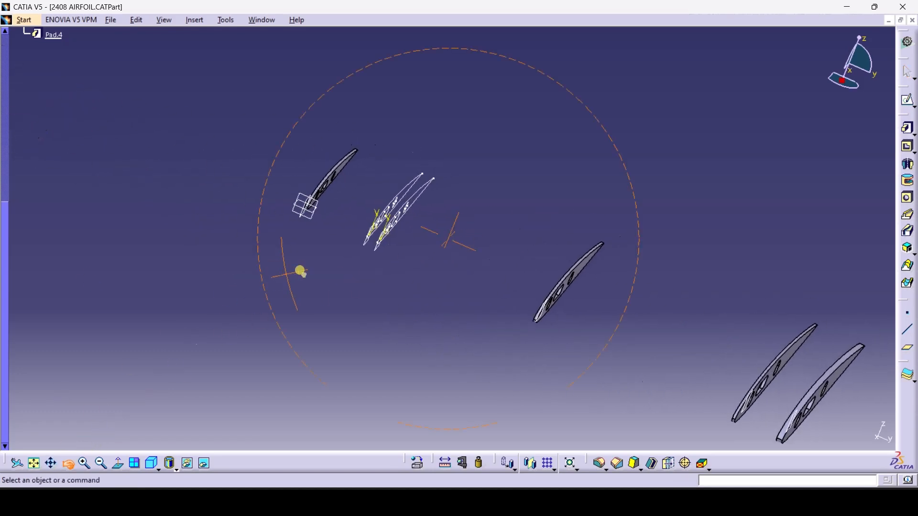
{"action": "left_click_drag", "start_coordinate": [301, 268], "coordinate": [363, 348]}
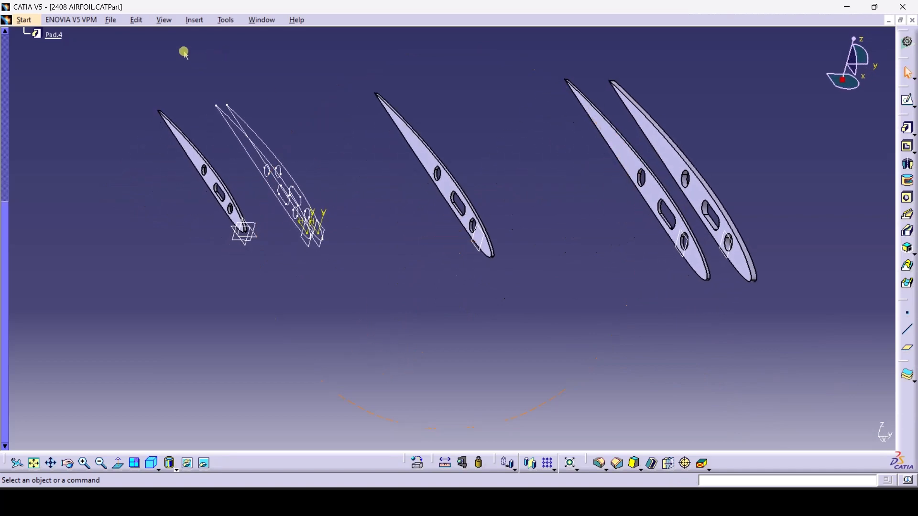
{"action": "left_click", "coordinate": [171, 22]}
{"action": "left_click", "coordinate": [231, 205]}
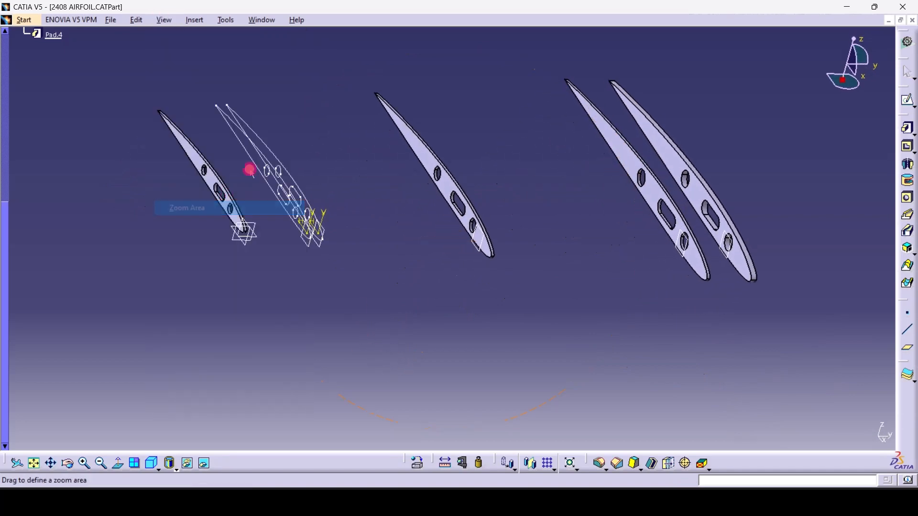
{"action": "left_click_drag", "start_coordinate": [200, 89], "coordinate": [335, 216]}
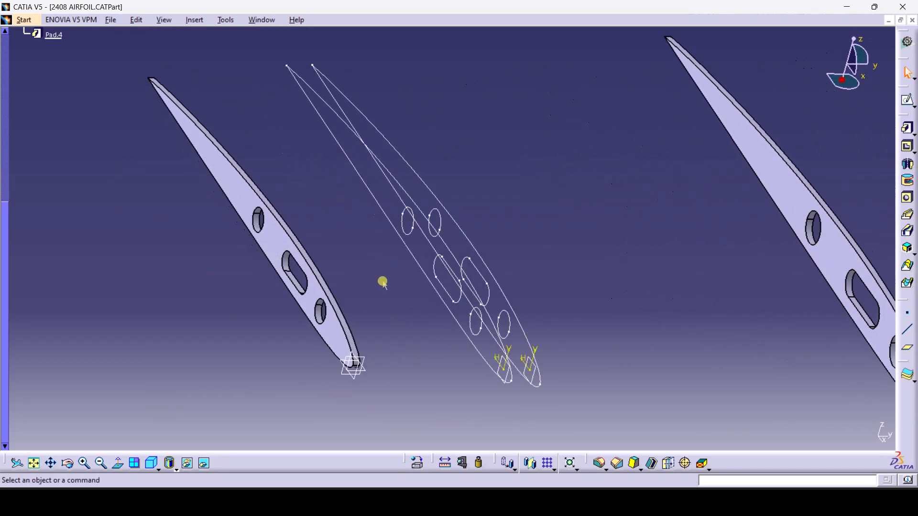
{"action": "left_click", "coordinate": [412, 252]}
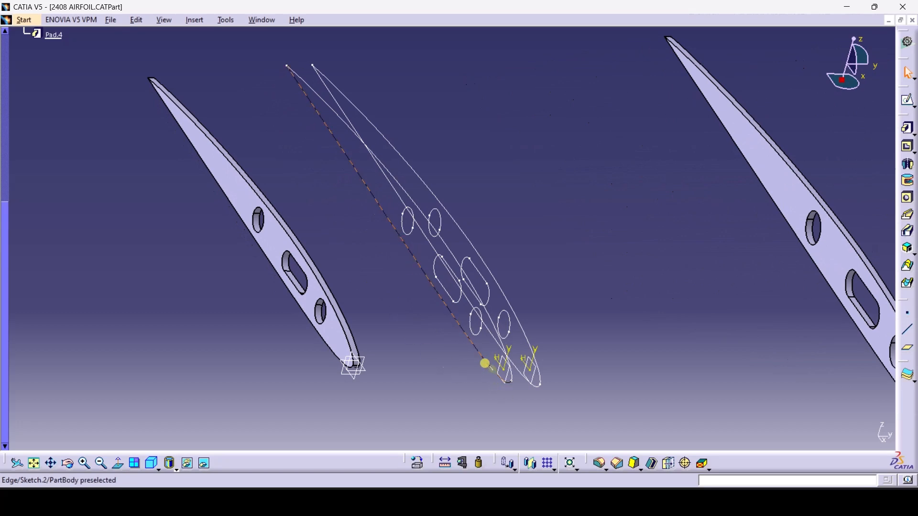
{"action": "double_click", "coordinate": [485, 364]}
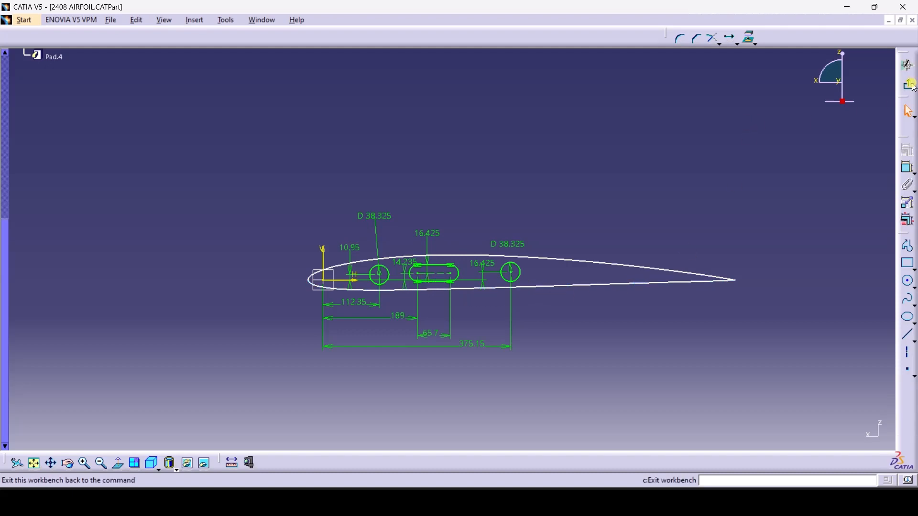
{"action": "left_click", "coordinate": [911, 86]}
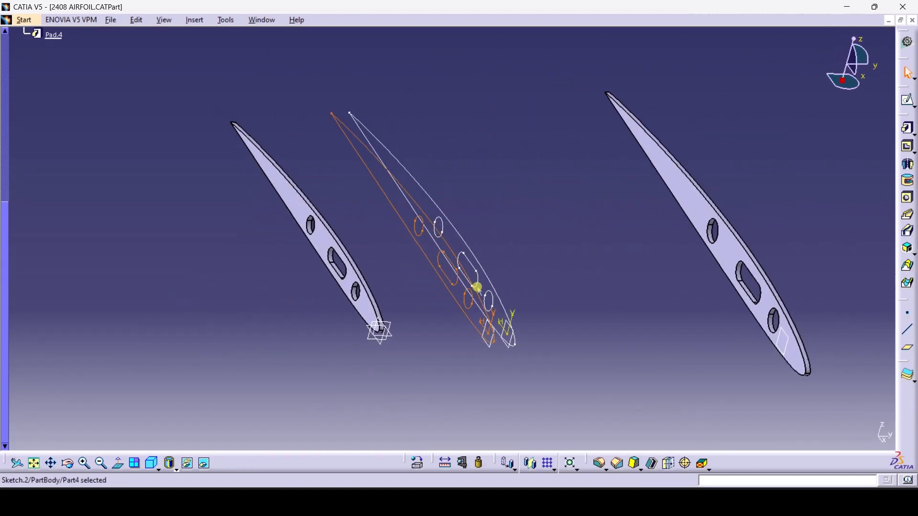
Cut the rear circular hole out of the airfoil sketch on the 230 mm plane and exit the sketch
{"action": "left_click", "coordinate": [467, 366]}
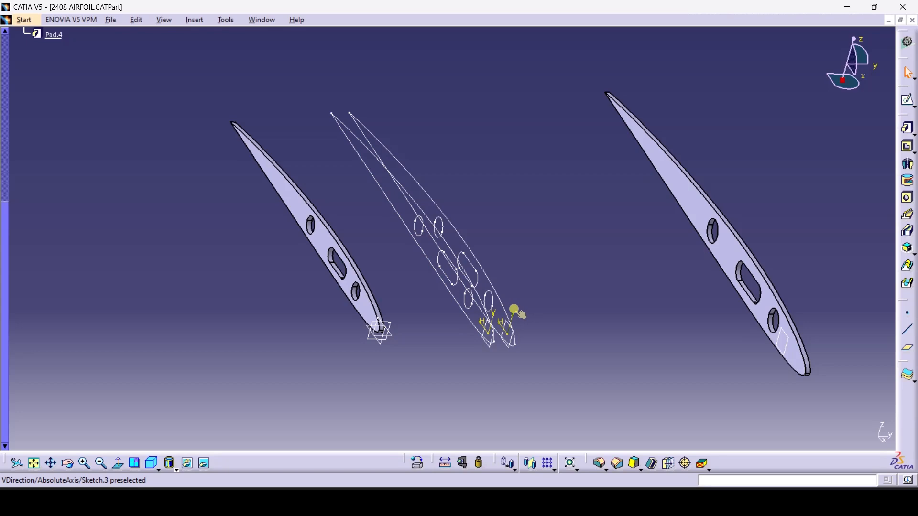
{"action": "double_click", "coordinate": [463, 313]}
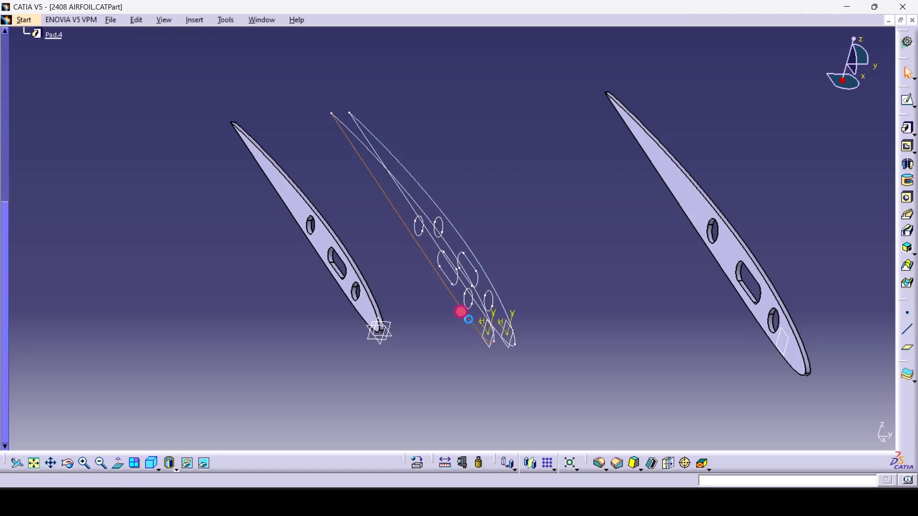
{"action": "left_click", "coordinate": [524, 273]}
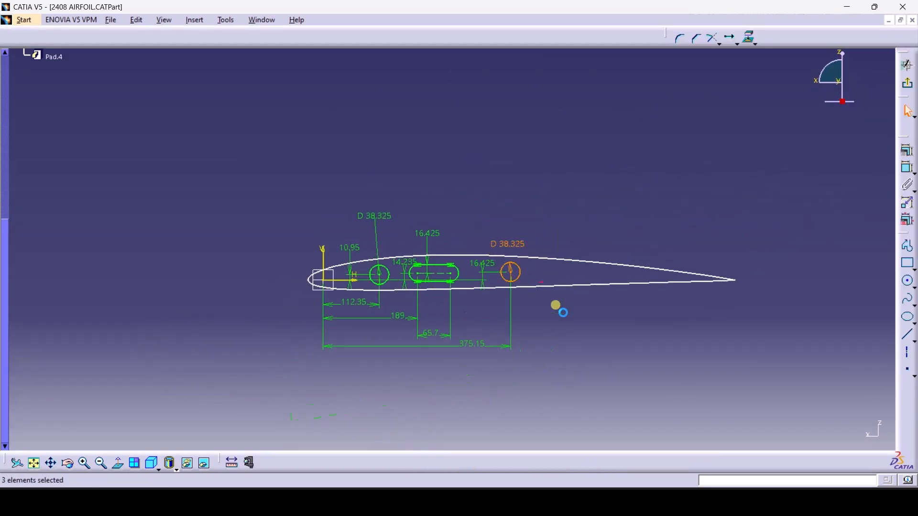
{"action": "key", "text": "Delete"}
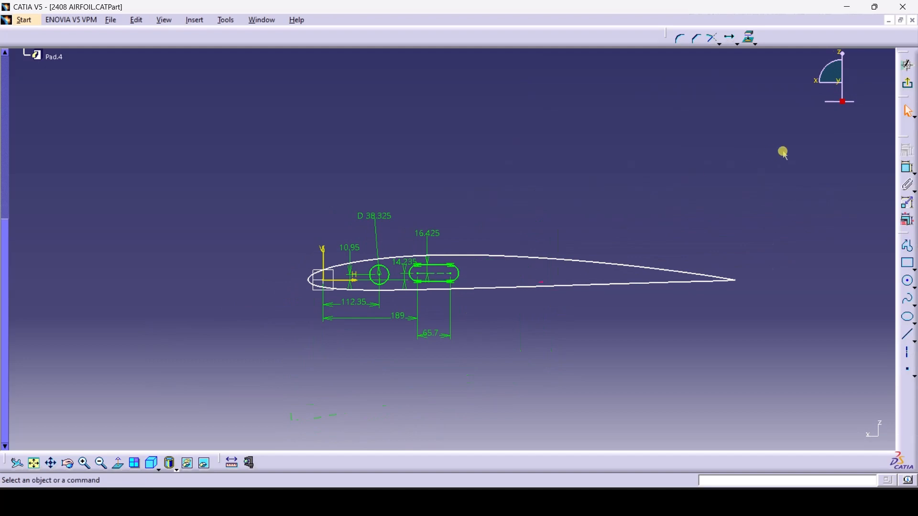
{"action": "left_click", "coordinate": [907, 65]}
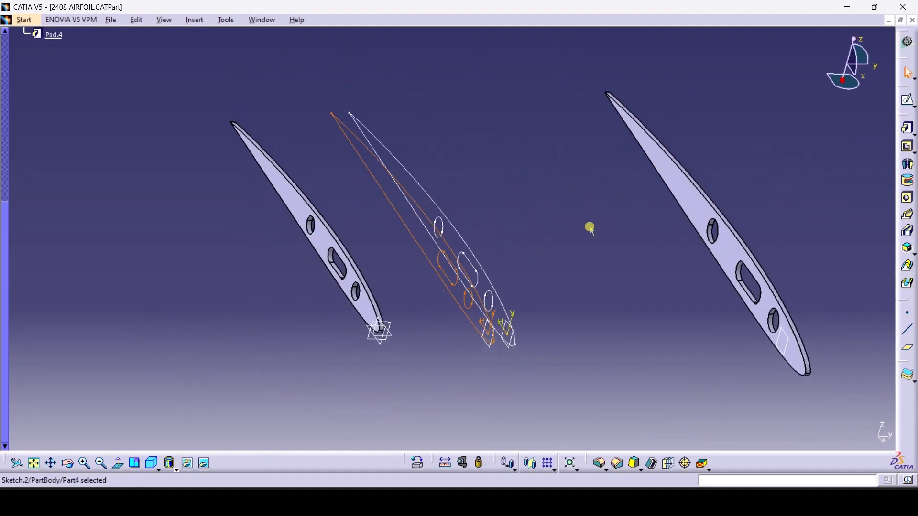
Create a new sketch on the 230 mm plane, paste the cut rear circular hole into it, and exit
{"action": "left_click", "coordinate": [505, 382]}
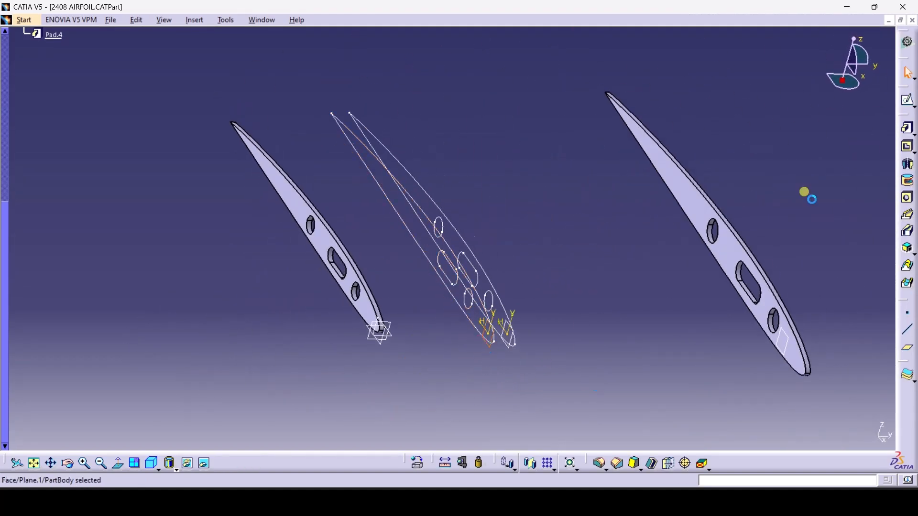
{"action": "left_click", "coordinate": [907, 100]}
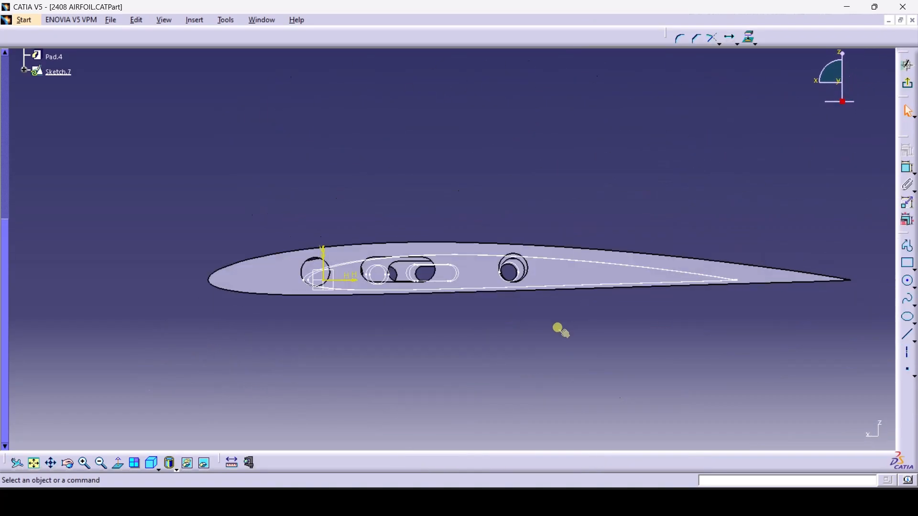
{"action": "left_click", "coordinate": [898, 77]}
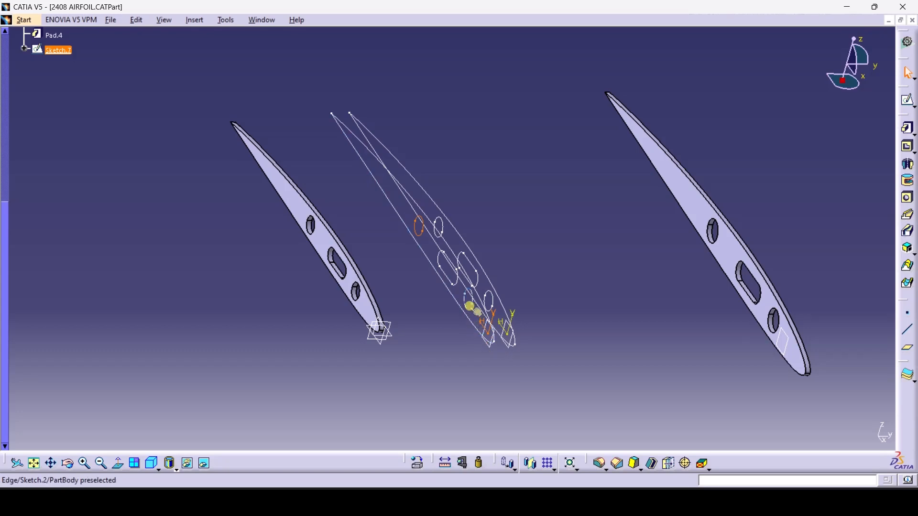
Cut the front circular hole out of the airfoil sketch on the 230 mm plane and exit the sketch
{"action": "double_click", "coordinate": [473, 309]}
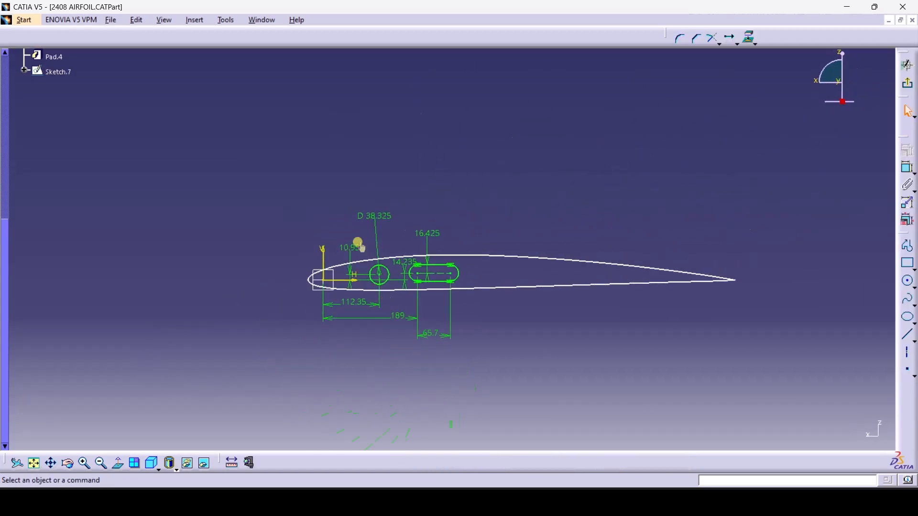
{"action": "left_click_drag", "start_coordinate": [380, 284], "coordinate": [389, 303]}
{"action": "key", "text": "Delete"}
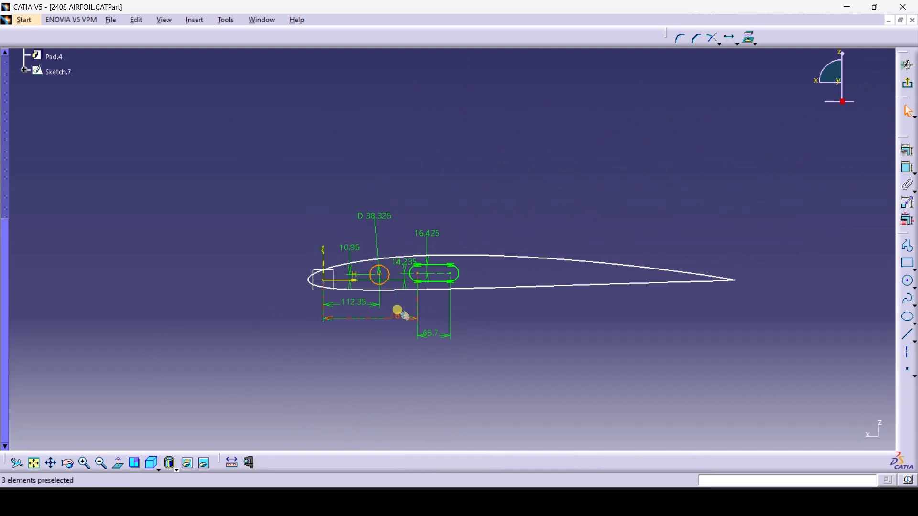
{"action": "left_click", "coordinate": [907, 65]}
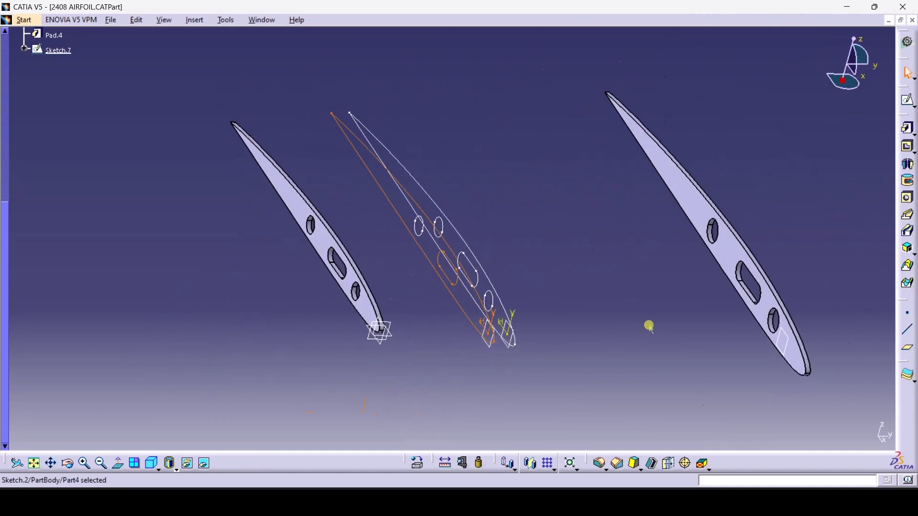
Create another sketch on the 230 mm plane, paste the cut front circular hole into it, and exit
{"action": "left_click", "coordinate": [505, 365]}
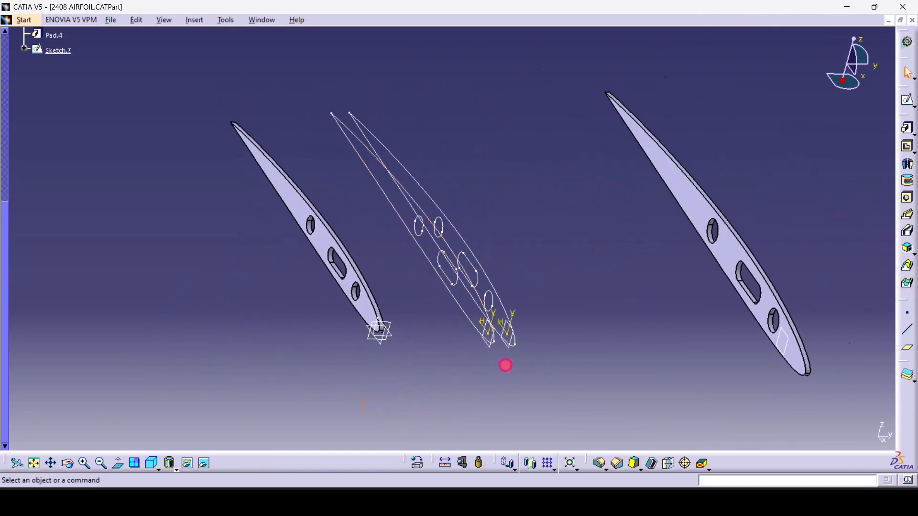
{"action": "left_click", "coordinate": [907, 99]}
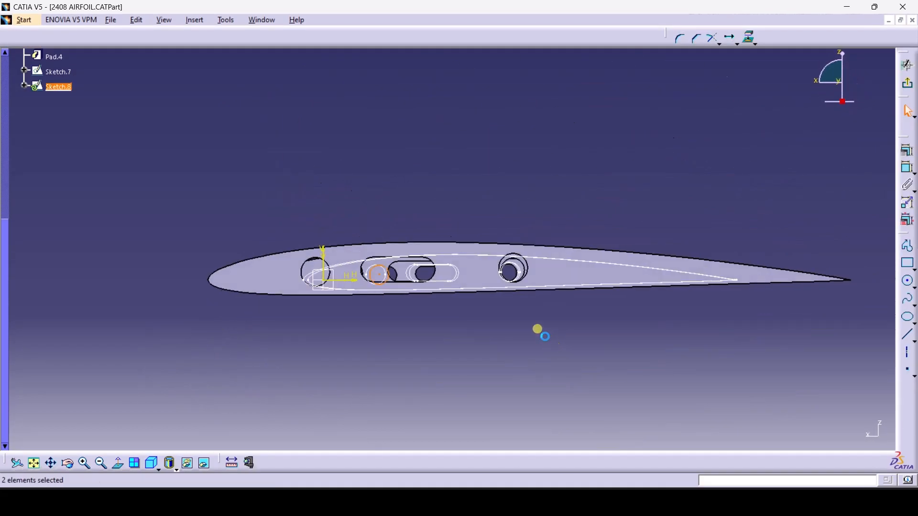
{"action": "left_click", "coordinate": [907, 65]}
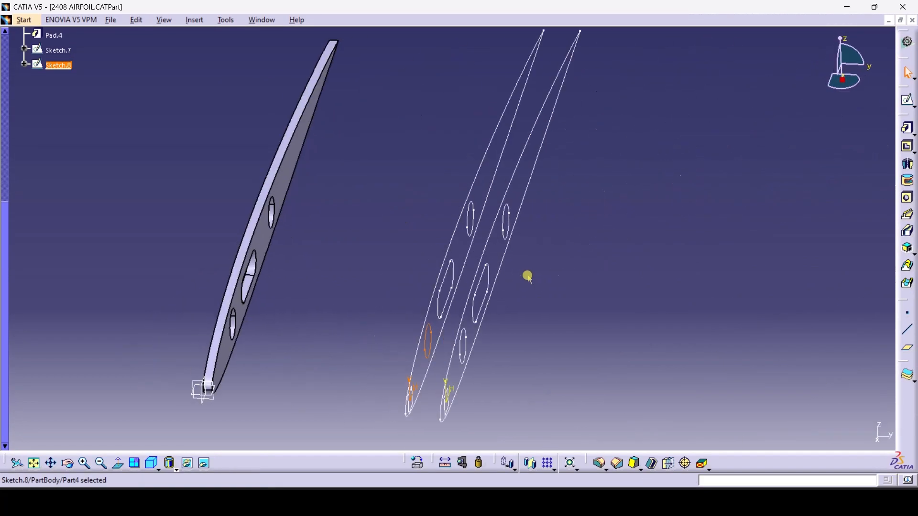
Open the airfoil sketch on the 230 mm plane and cut the elongated slot out of it
{"action": "double_click", "coordinate": [454, 283]}
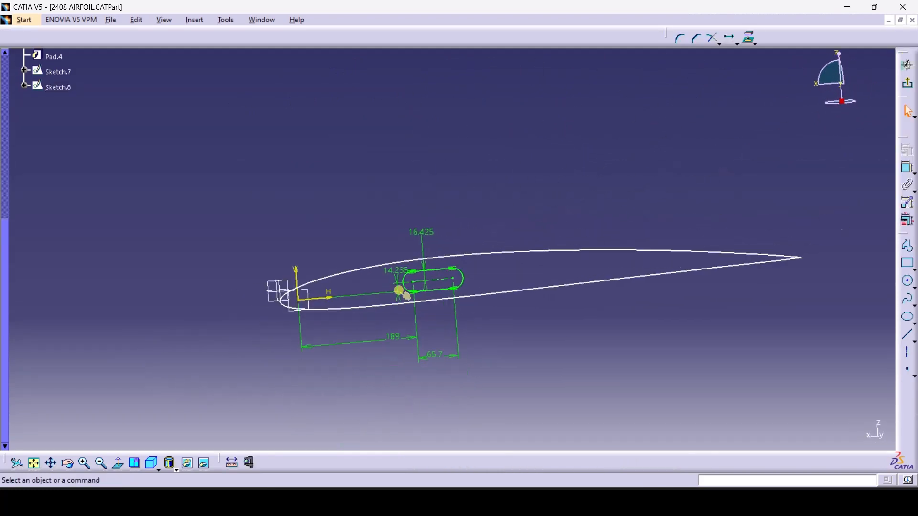
{"action": "left_click_drag", "start_coordinate": [435, 282], "coordinate": [494, 311]}
{"action": "key", "text": "Delete"}
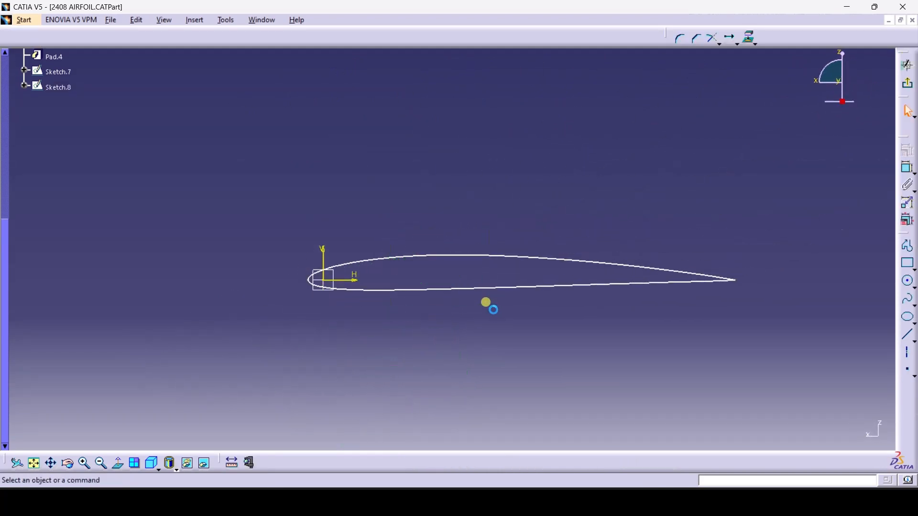
Exit the airfoil sketch, create a new sketch on the 230 mm plane holding the pasted elongated slot, and exit it
{"action": "left_click", "coordinate": [909, 86]}
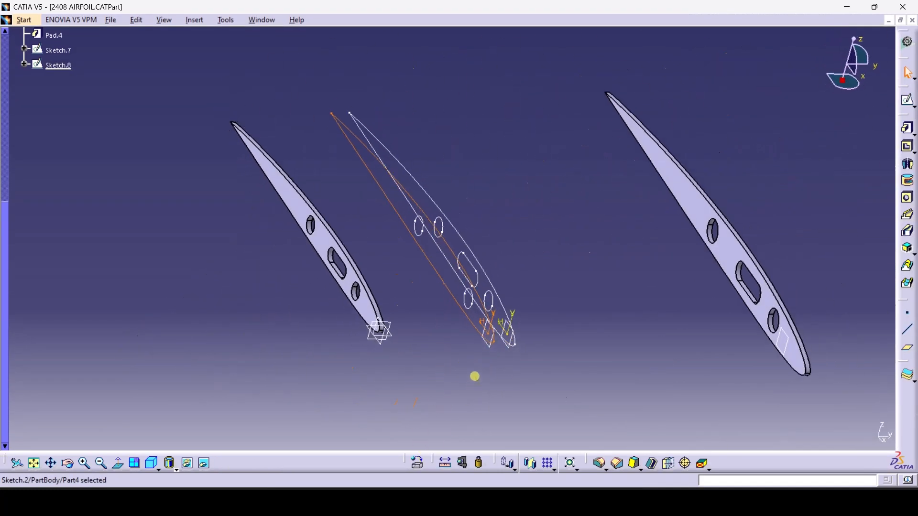
{"action": "left_click", "coordinate": [487, 360]}
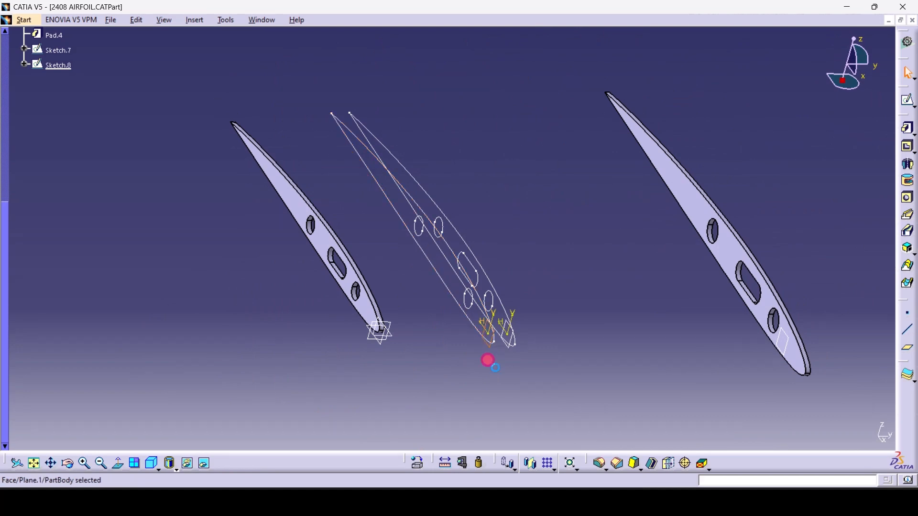
{"action": "left_click", "coordinate": [908, 100]}
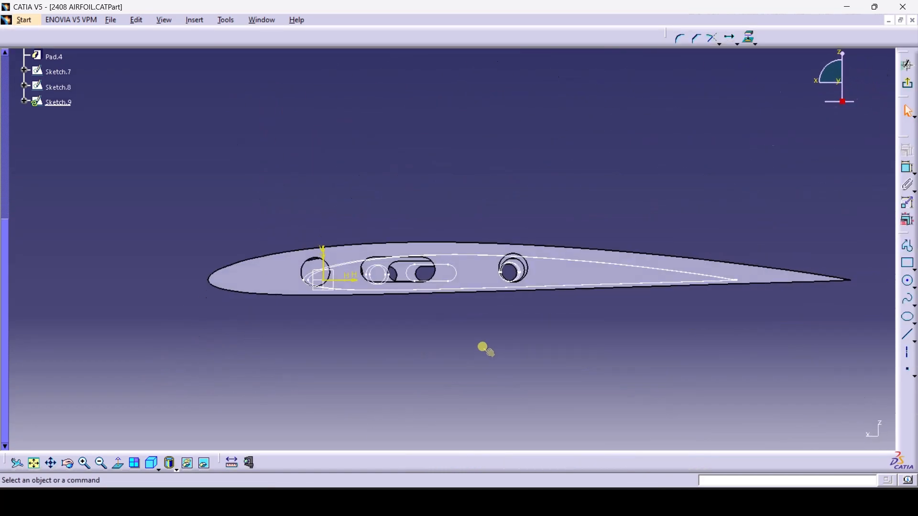
{"action": "left_click", "coordinate": [907, 83]}
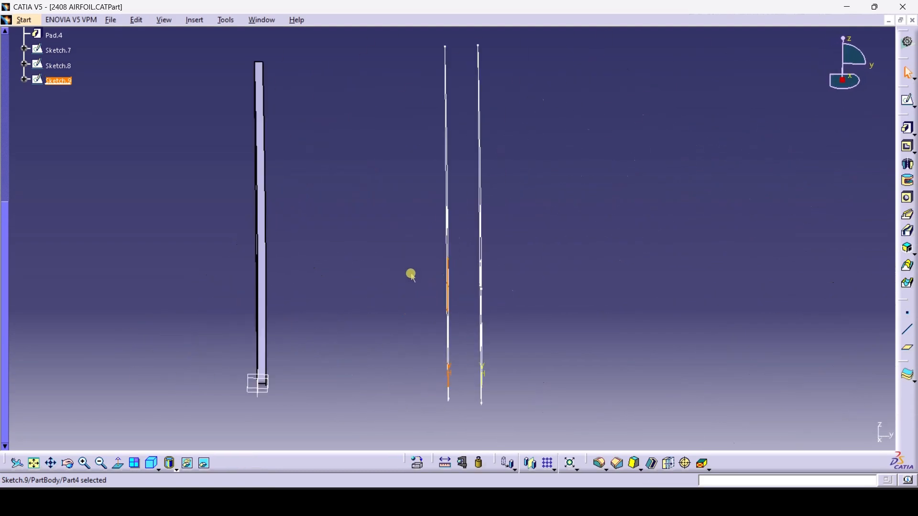
{"action": "left_click", "coordinate": [580, 272]}
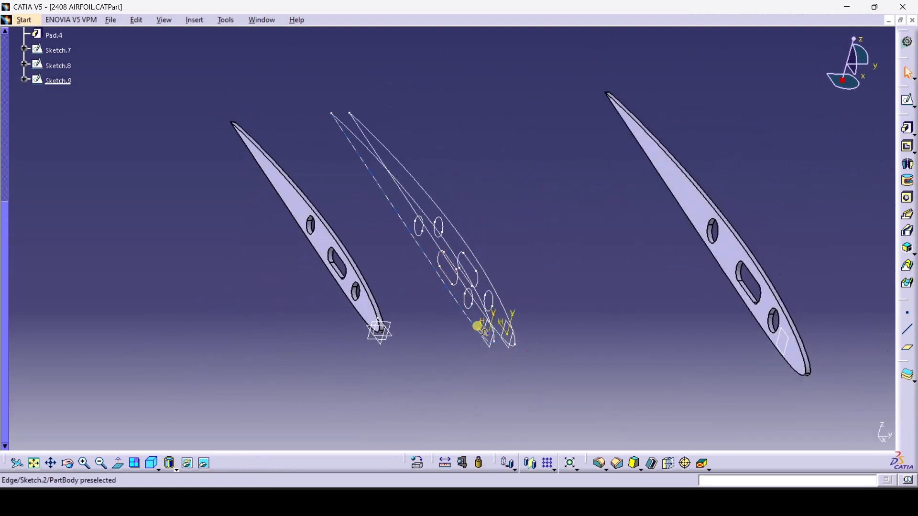
{"action": "left_click", "coordinate": [460, 280]}
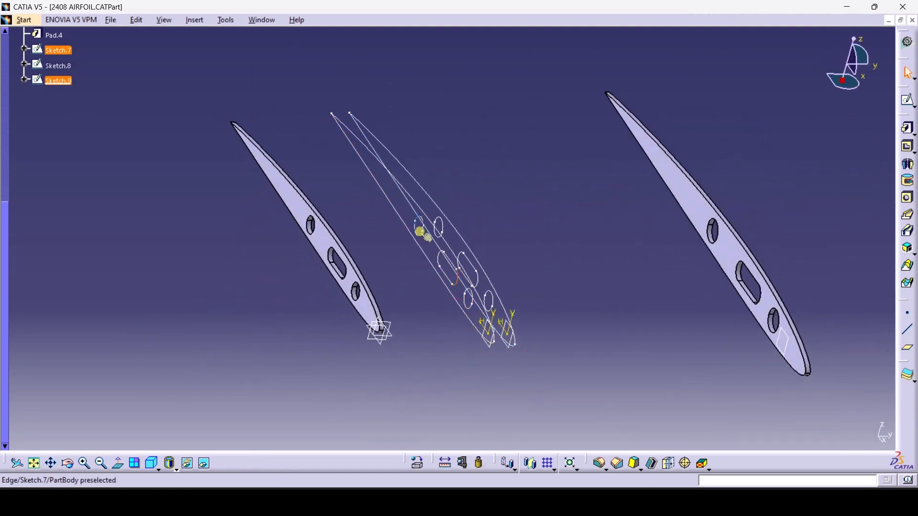
{"action": "left_click", "coordinate": [555, 287]}
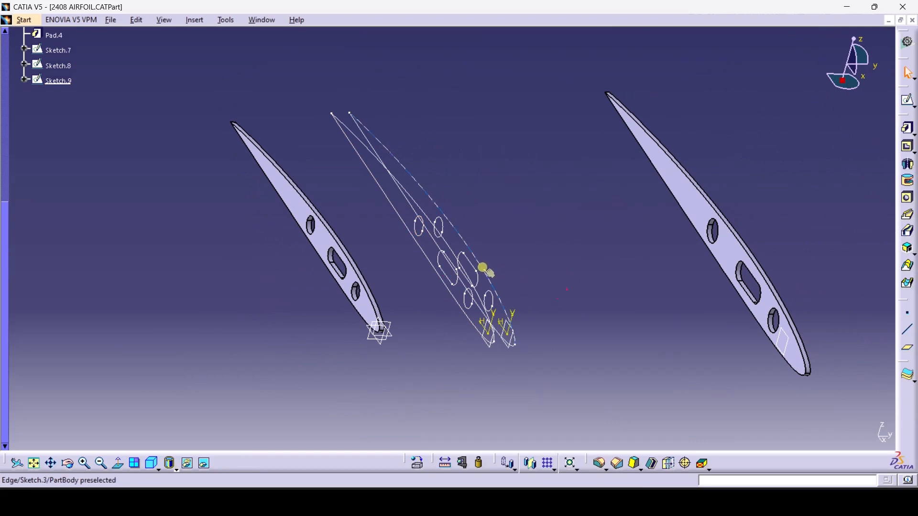
Open the airfoil sketch on the 270 mm plane, cut the rear circular hole out of it, and exit
{"action": "double_click", "coordinate": [483, 267]}
{"action": "left_click_drag", "start_coordinate": [444, 196], "coordinate": [508, 295]}
{"action": "left_click", "coordinate": [506, 293]}
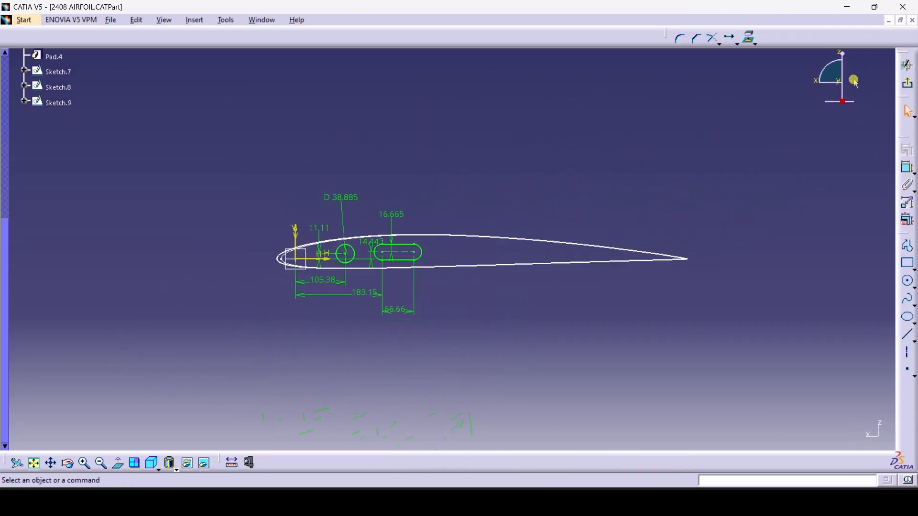
{"action": "left_click", "coordinate": [907, 84]}
Create a new sketch on the 270 mm plane, paste the cut rear circular hole into it, and exit
{"action": "left_click", "coordinate": [506, 341]}
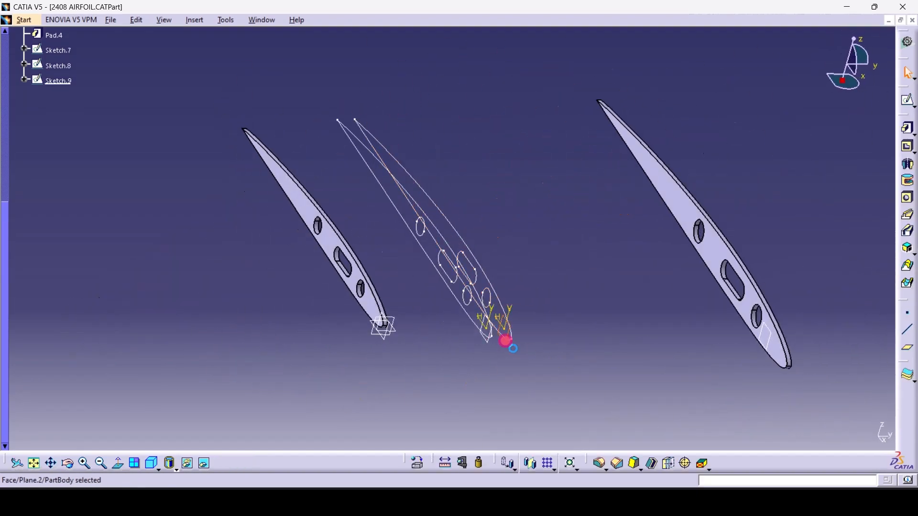
{"action": "left_click", "coordinate": [907, 99]}
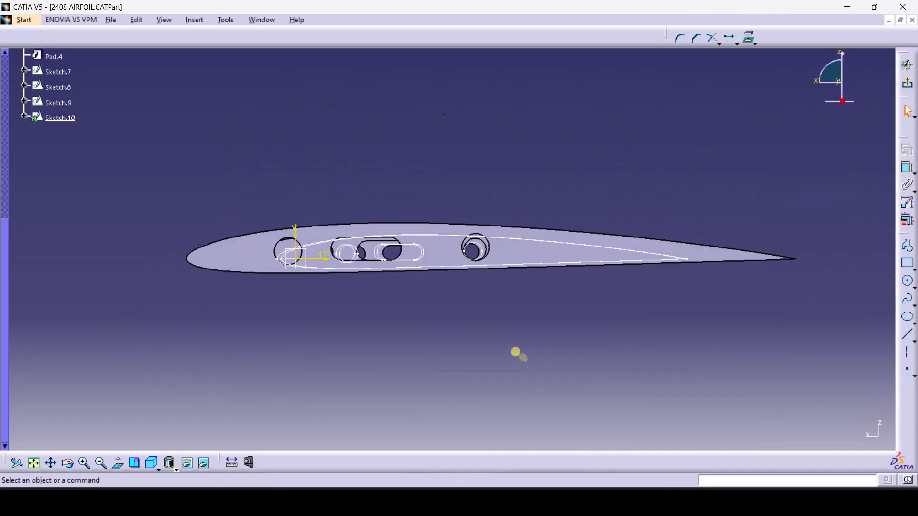
{"action": "key", "text": "ctrl+v"}
{"action": "left_click", "coordinate": [903, 83]}
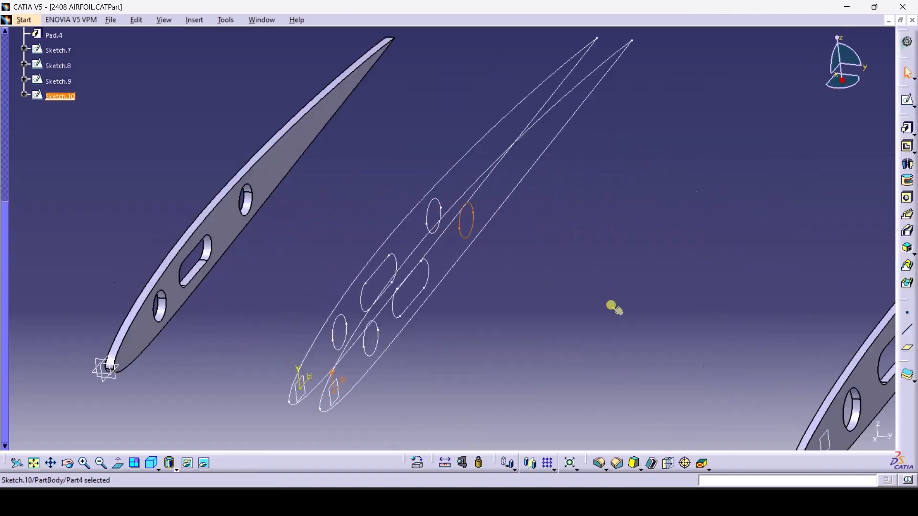
Cut the front circular hole out of the airfoil sketch on the 270 mm plane and exit the sketch
{"action": "double_click", "coordinate": [491, 295]}
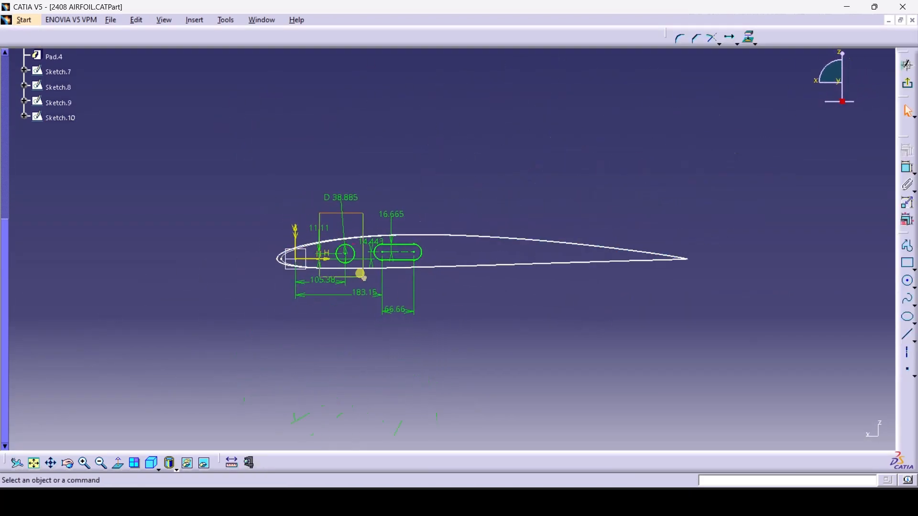
{"action": "left_click", "coordinate": [363, 277]}
{"action": "key", "text": "Delete"}
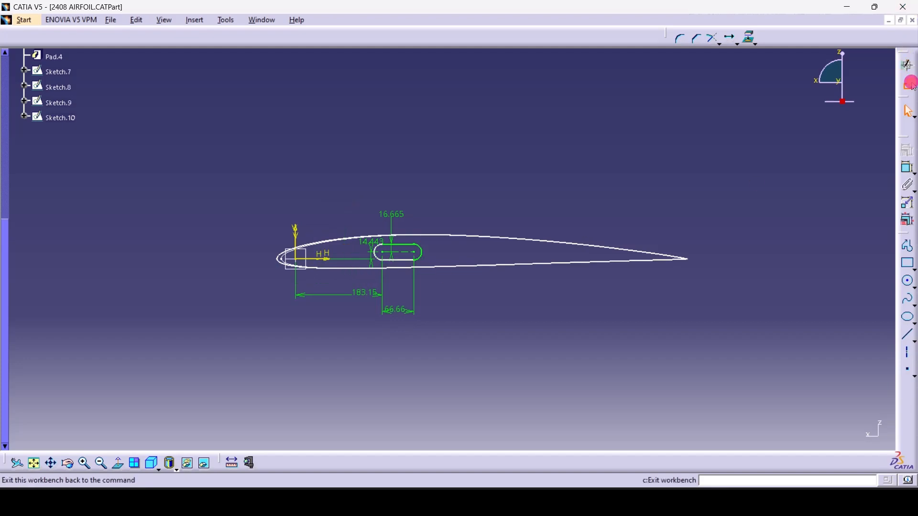
{"action": "left_click", "coordinate": [909, 54]}
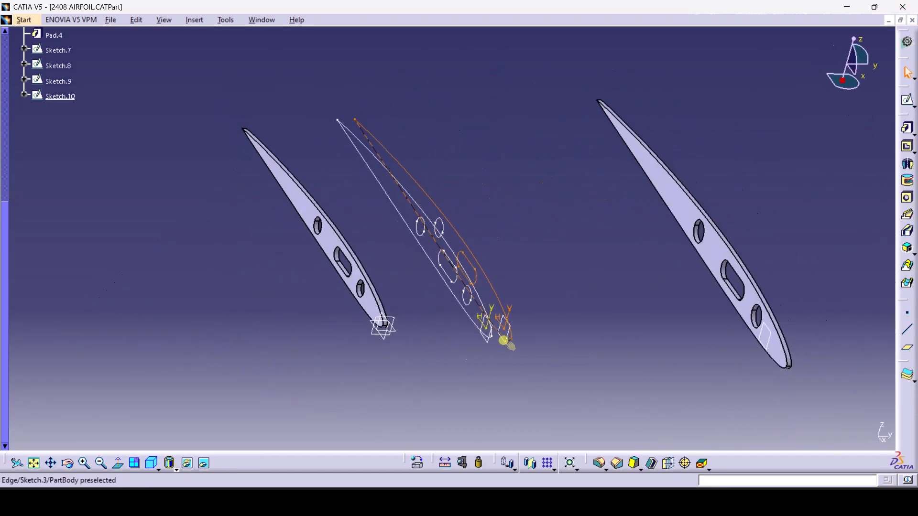
Create another sketch on the 270 mm plane, paste the cut front circular hole into it, and exit
{"action": "left_click", "coordinate": [503, 340]}
{"action": "left_click", "coordinate": [908, 109]}
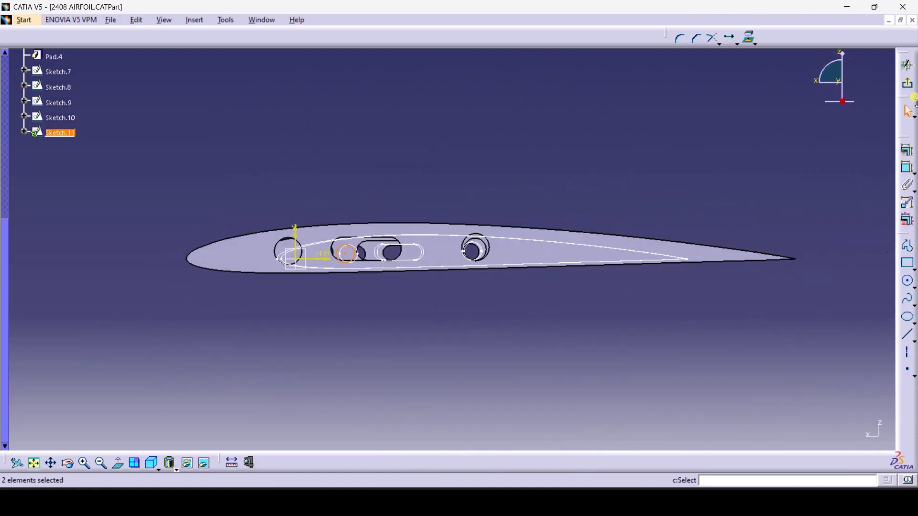
{"action": "left_click", "coordinate": [907, 85]}
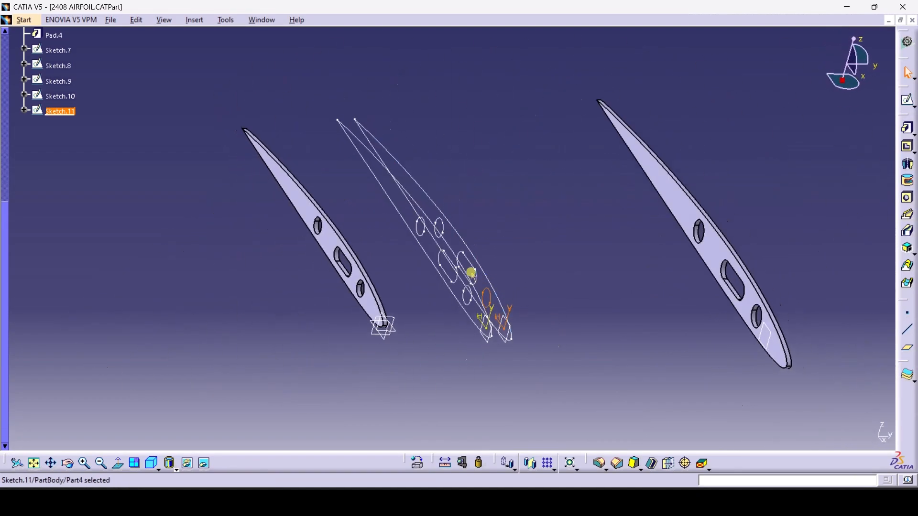
Cut the elongated slot out of the airfoil sketch on the 270 mm plane and exit the sketch
{"action": "double_click", "coordinate": [462, 256]}
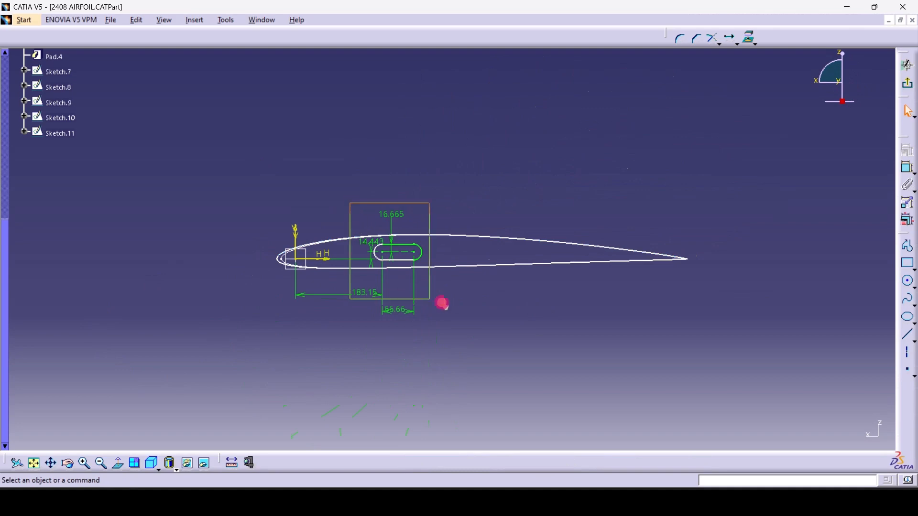
{"action": "left_click_drag", "start_coordinate": [441, 303], "coordinate": [455, 301]}
{"action": "key", "text": "Delete"}
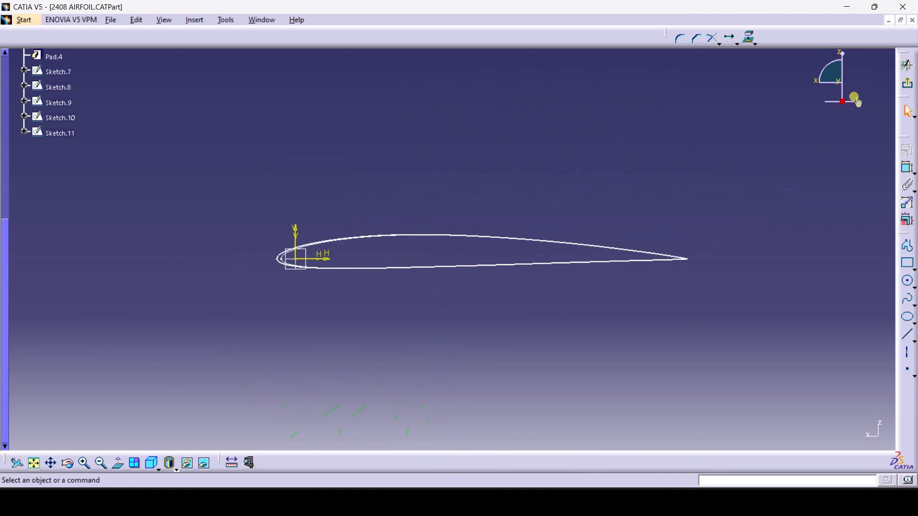
{"action": "left_click", "coordinate": [907, 85]}
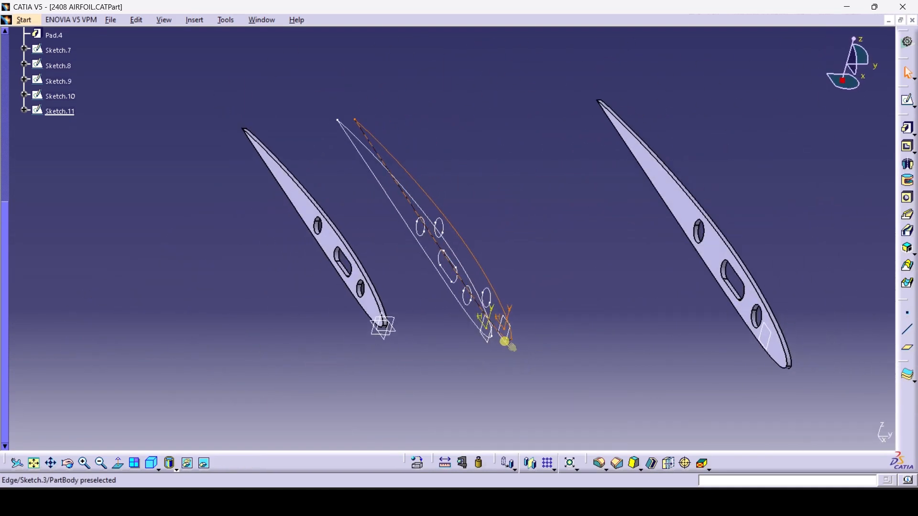
Create a new sketch on the 270 mm plane, paste the cut elongated slot into it, and exit
{"action": "left_click", "coordinate": [502, 340]}
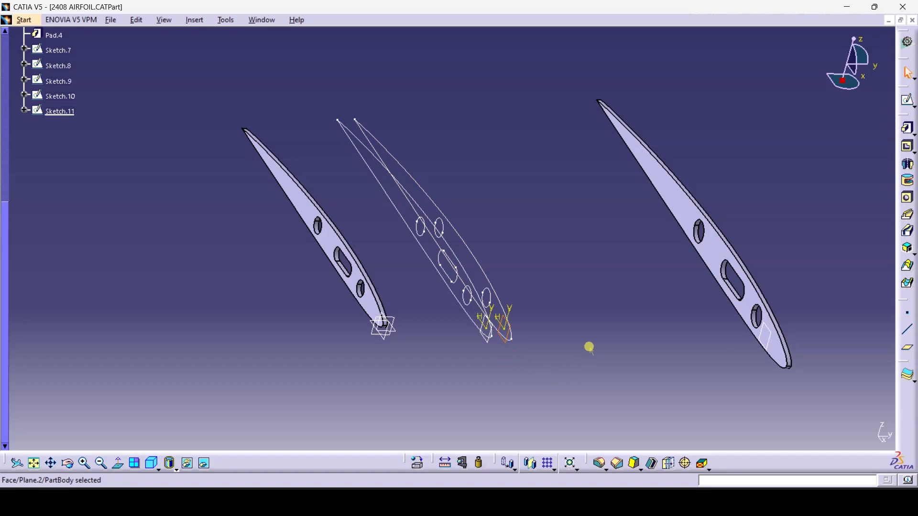
{"action": "left_click", "coordinate": [906, 102]}
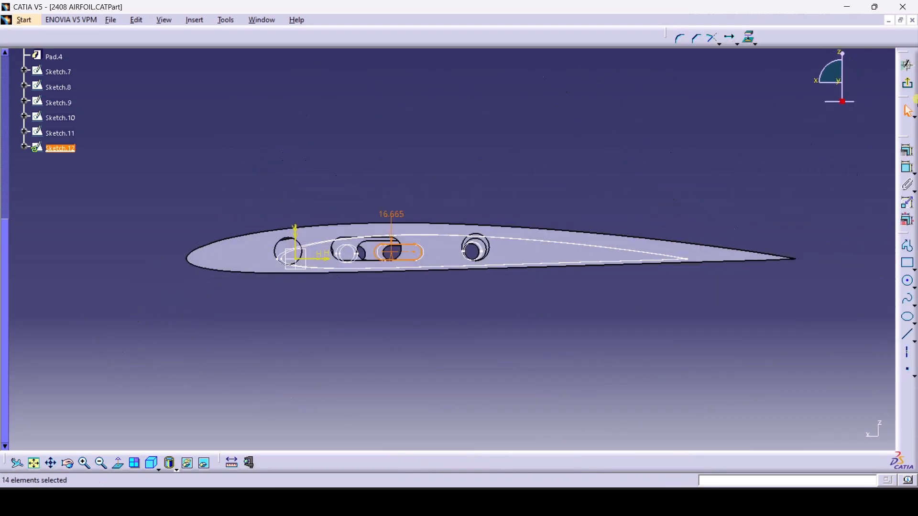
{"action": "left_click", "coordinate": [908, 84]}
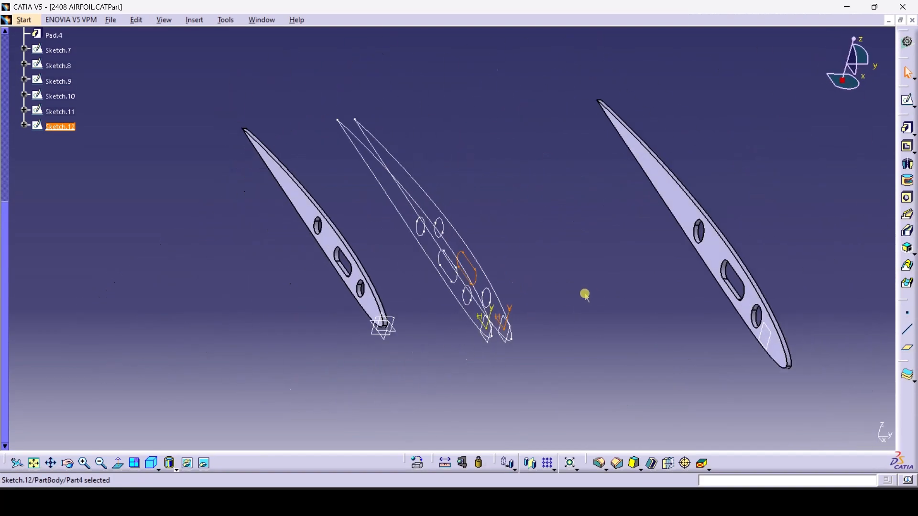
{"action": "left_click", "coordinate": [580, 293]}
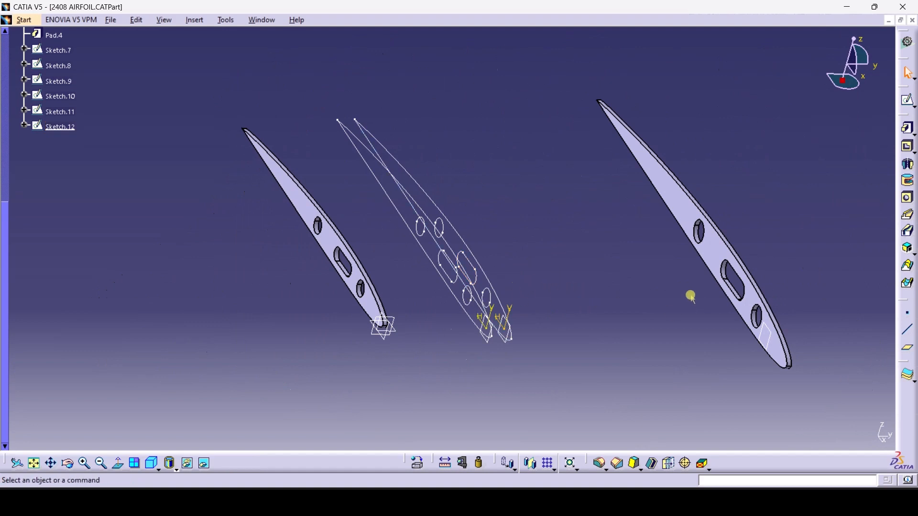
Create a Multi-Sections Solid between the airfoil profiles Sketch.2 and Sketch.3 on the 230 mm and 270 mm planes
{"action": "left_click", "coordinate": [908, 265]}
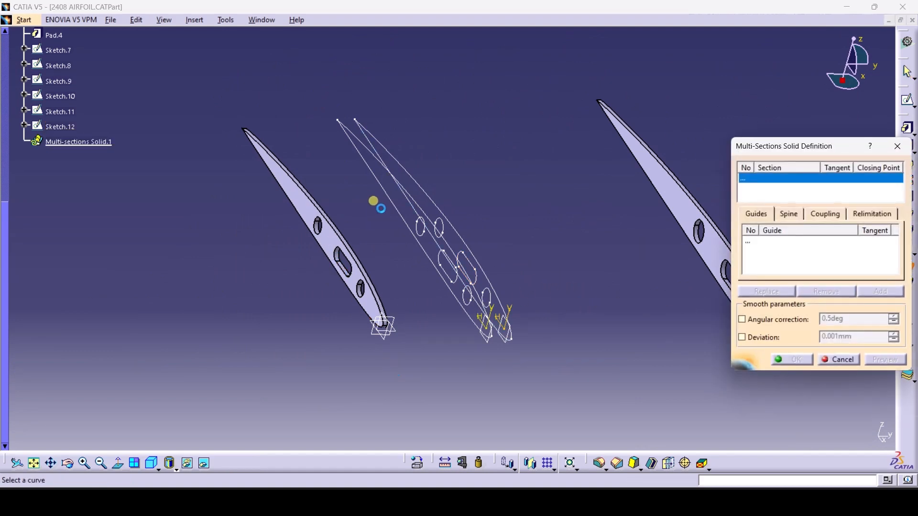
{"action": "left_click", "coordinate": [389, 197]}
{"action": "left_click", "coordinate": [430, 197]}
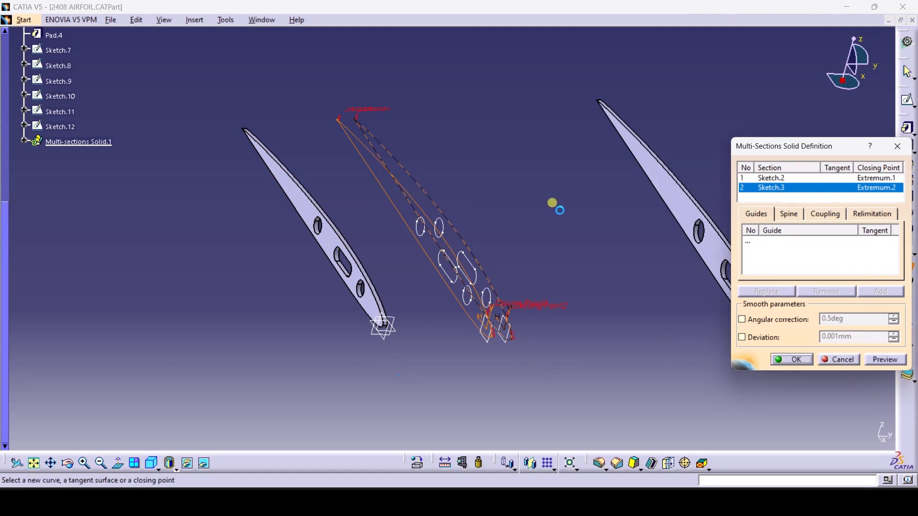
{"action": "left_click", "coordinate": [879, 360]}
{"action": "left_click", "coordinate": [788, 359]}
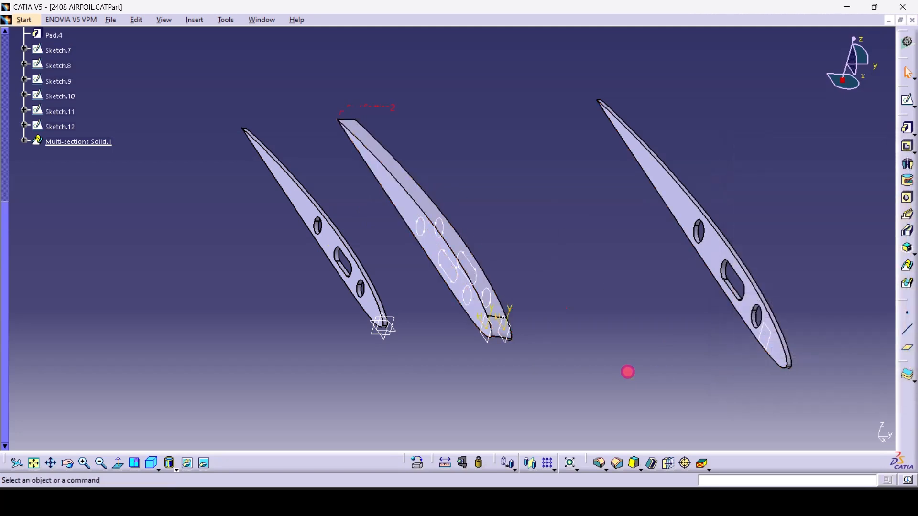
Cut the front hole through the lofted rib with a Removed Multi-Sections Solid between Sketch.8 and Sketch.11
{"action": "left_click", "coordinate": [907, 287]}
{"action": "left_click", "coordinate": [478, 307]}
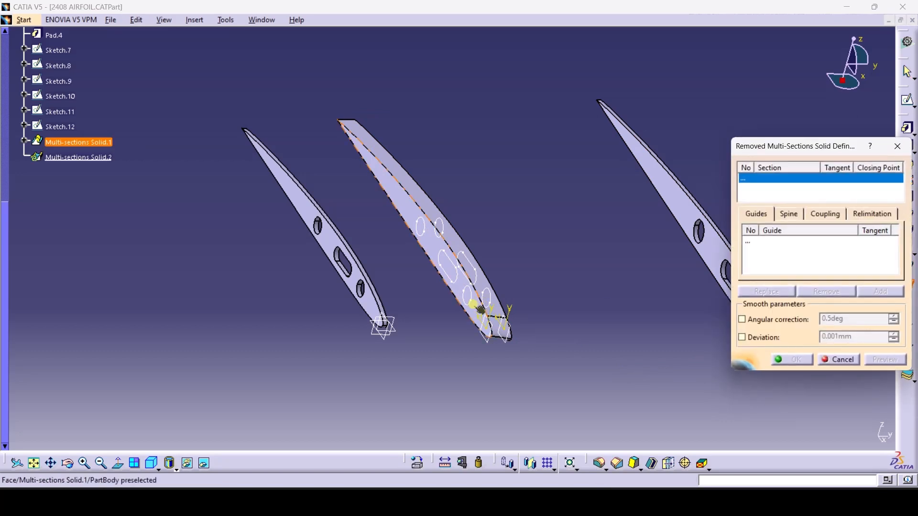
{"action": "left_click", "coordinate": [492, 301]}
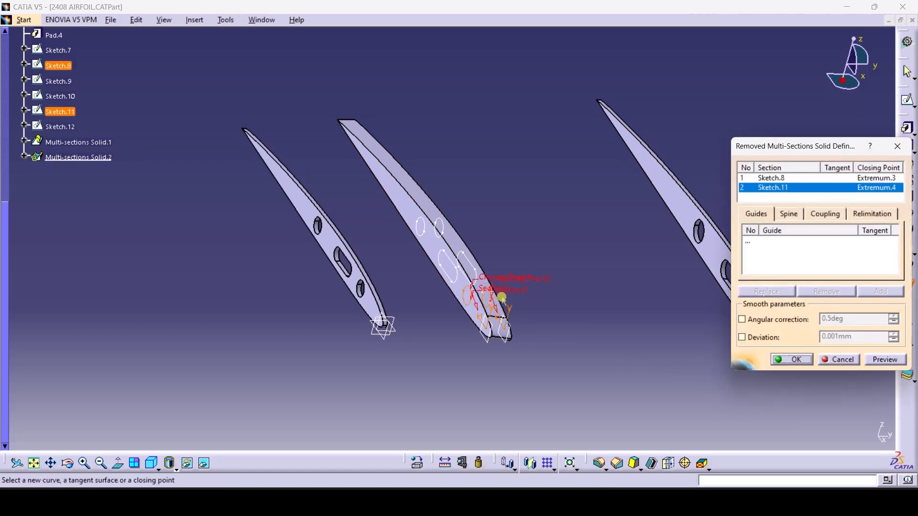
{"action": "left_click", "coordinate": [795, 360]}
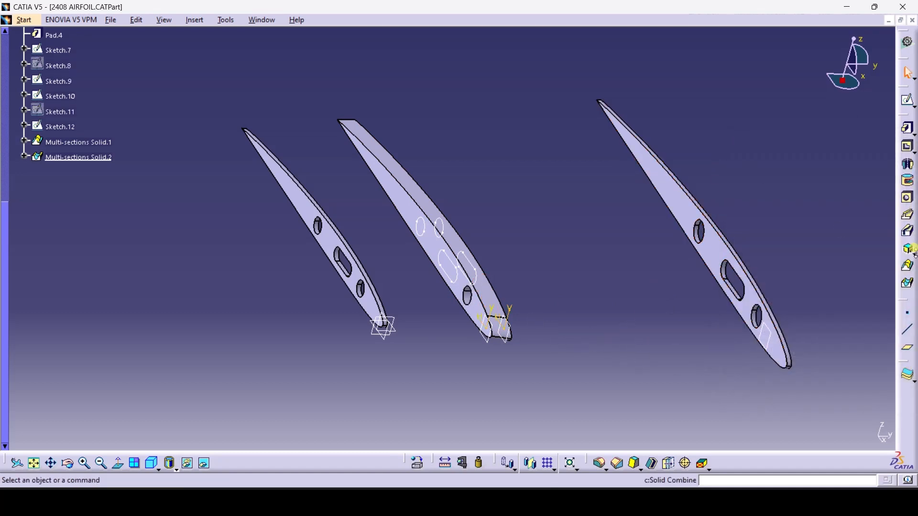
Cut the elongated slot through the lofted rib with a Removed Multi-Sections Solid between Sketch.9 and Sketch.12
{"action": "left_click", "coordinate": [908, 282]}
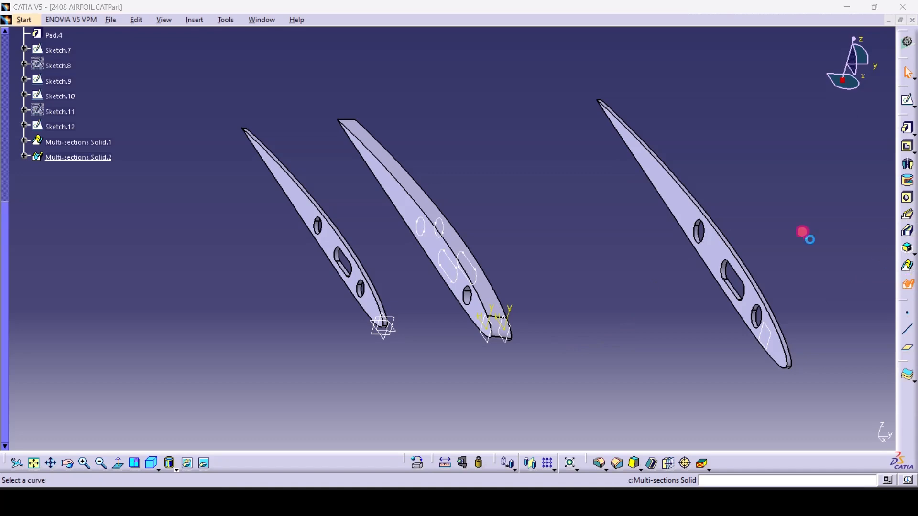
{"action": "left_click", "coordinate": [436, 285]}
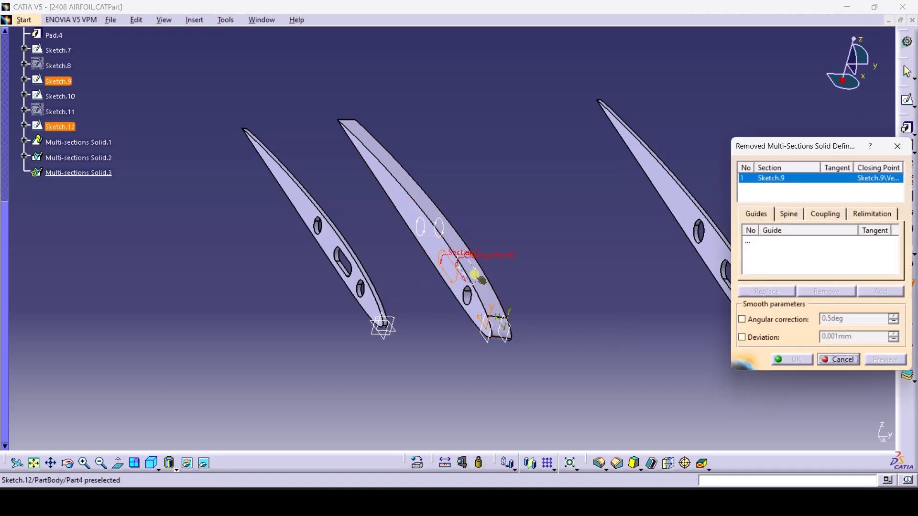
{"action": "left_click", "coordinate": [478, 279]}
{"action": "left_click", "coordinate": [785, 359]}
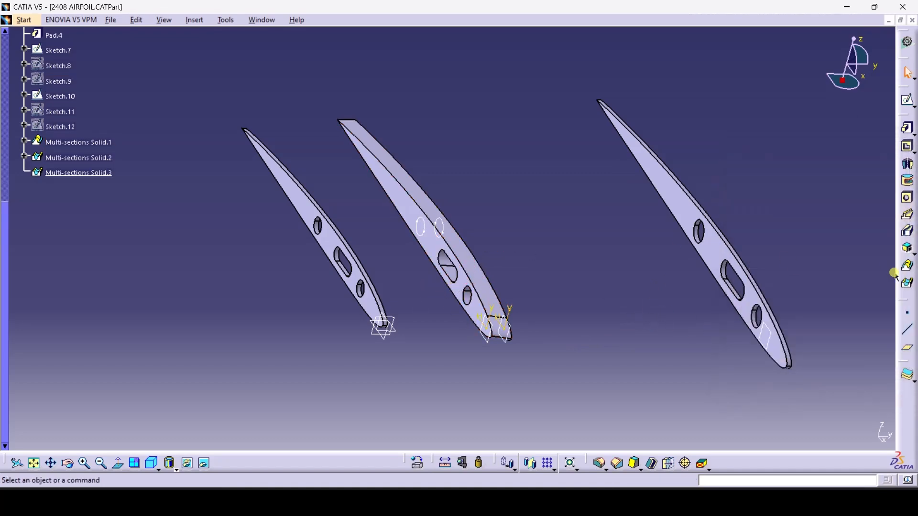
Cut the rear hole through the lofted rib with a Removed Multi-Sections Solid between Sketch.7 and Sketch.10
{"action": "left_click", "coordinate": [908, 283]}
{"action": "left_click", "coordinate": [424, 234]}
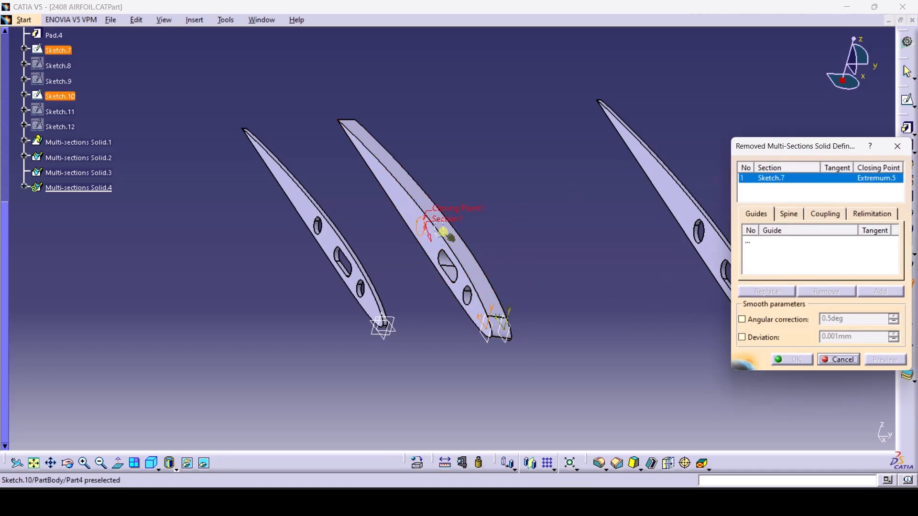
{"action": "left_click", "coordinate": [438, 225]}
{"action": "left_click", "coordinate": [799, 360]}
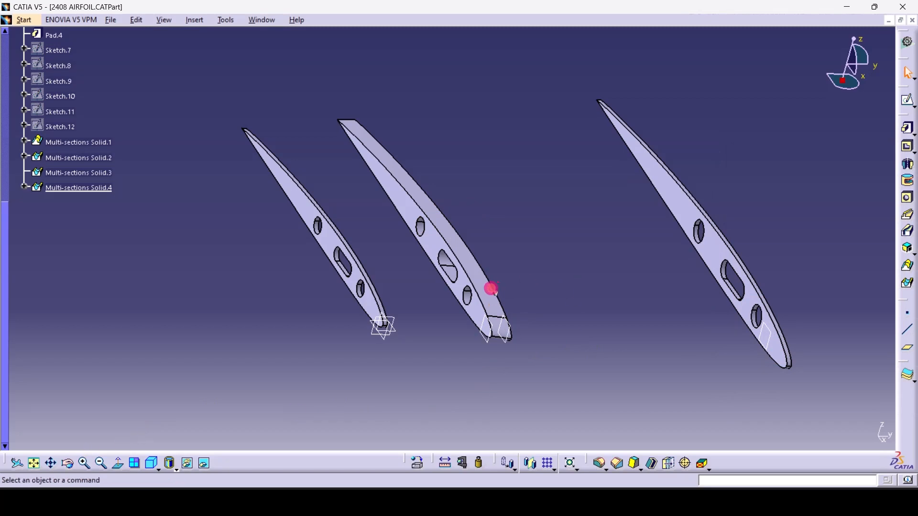
{"action": "left_click", "coordinate": [101, 463]}
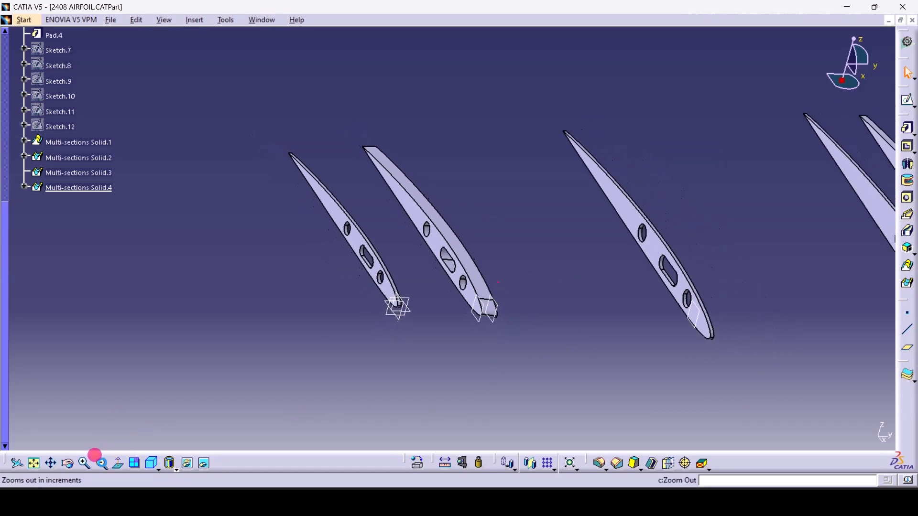
Start a new sketch on the xy plane
{"action": "left_click", "coordinate": [68, 463]}
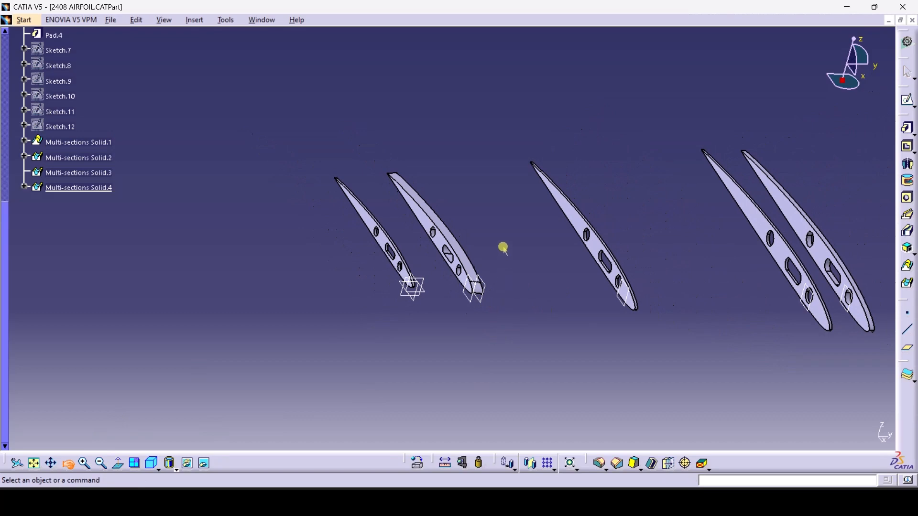
{"action": "left_click_drag", "start_coordinate": [502, 248], "coordinate": [548, 313]}
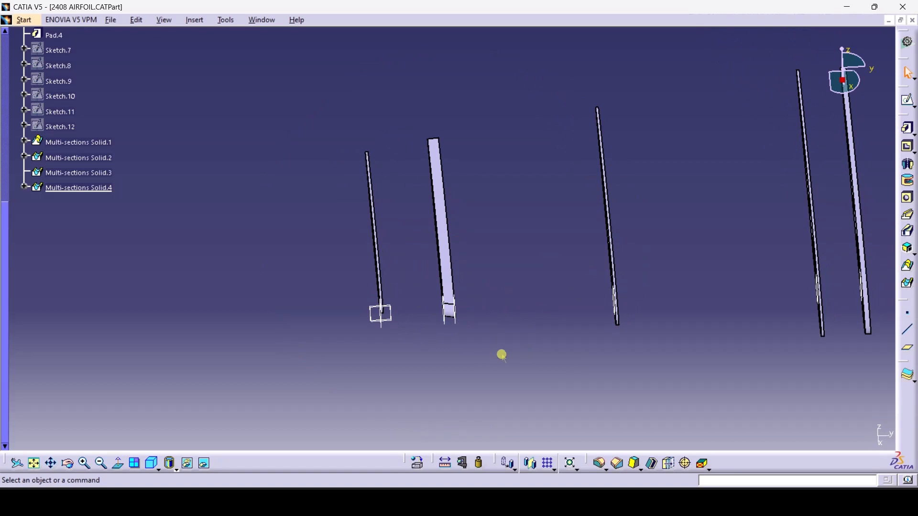
{"action": "left_click", "coordinate": [67, 463]}
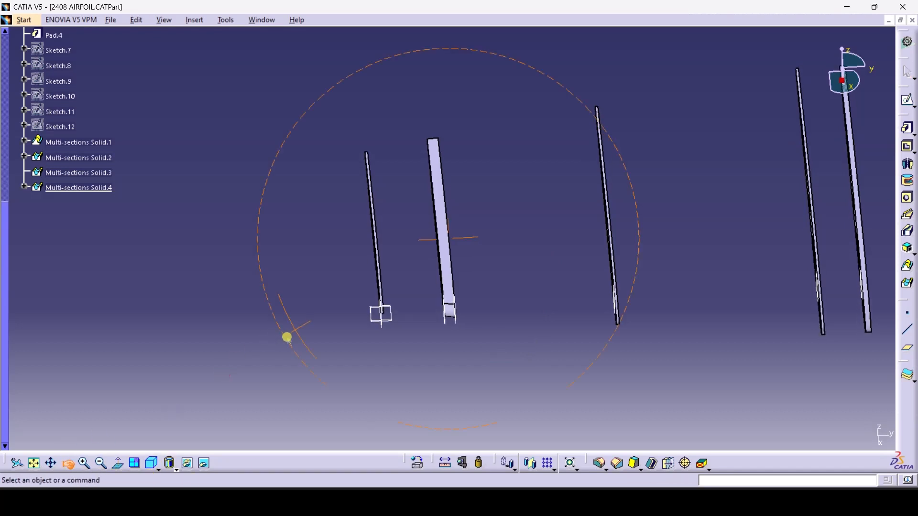
{"action": "left_click_drag", "start_coordinate": [287, 337], "coordinate": [366, 354]}
{"action": "left_click", "coordinate": [409, 315]}
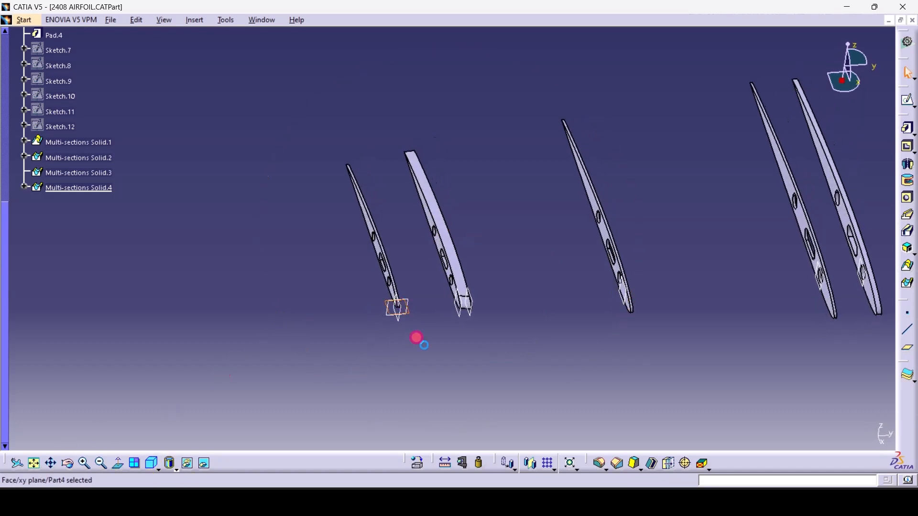
{"action": "left_click", "coordinate": [907, 101]}
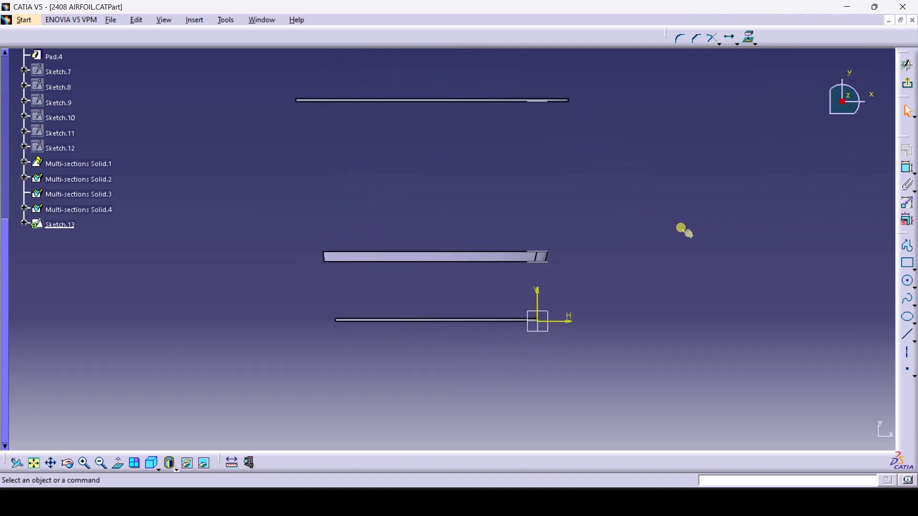
Hide the specification tree so the sketch area shows only the ribs
{"action": "left_click", "coordinate": [109, 462]}
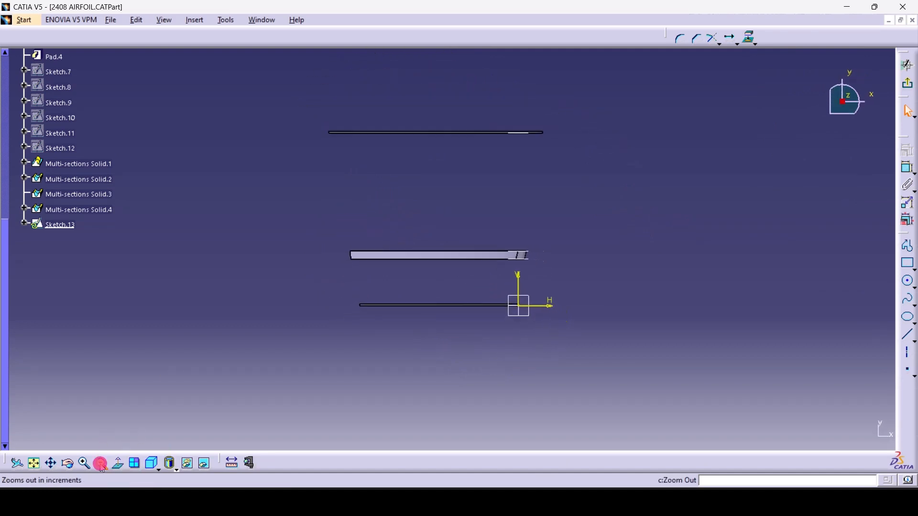
{"action": "left_click", "coordinate": [50, 463]}
{"action": "left_click_drag", "start_coordinate": [135, 292], "coordinate": [151, 342]}
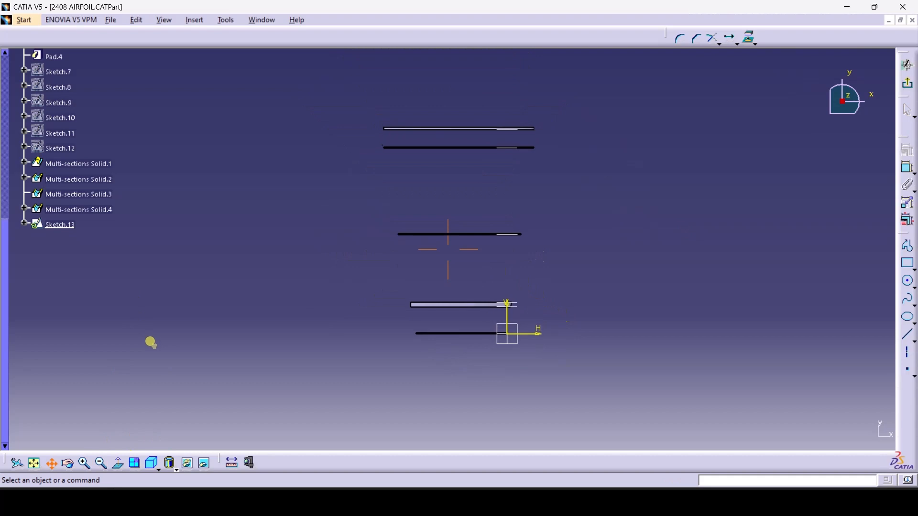
{"action": "left_click", "coordinate": [84, 462]}
{"action": "left_click", "coordinate": [50, 463]}
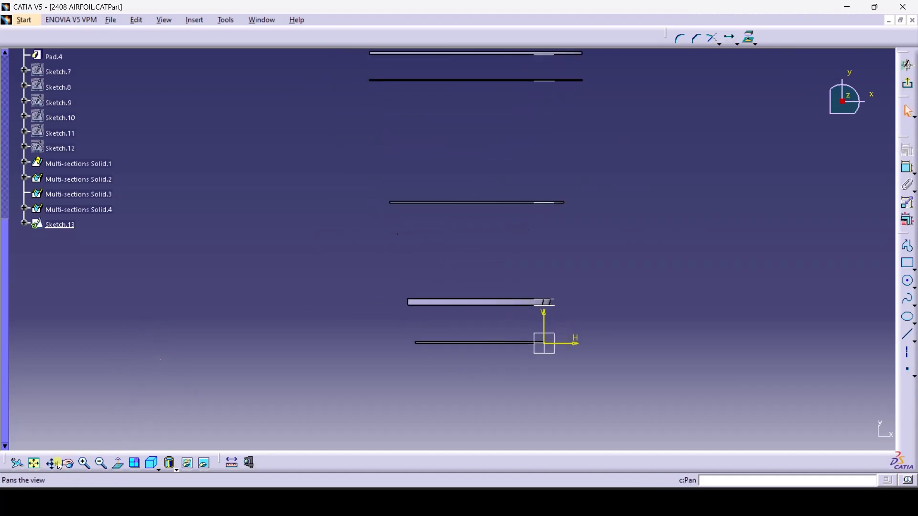
{"action": "mouse_move", "coordinate": [248, 223]}
{"action": "left_mouse_down"}
{"action": "mouse_move", "coordinate": [247, 256]}
{"action": "mouse_move", "coordinate": [272, 275]}
{"action": "left_mouse_up"}
{"action": "left_click", "coordinate": [50, 463]}
{"action": "key", "text": "F3"}
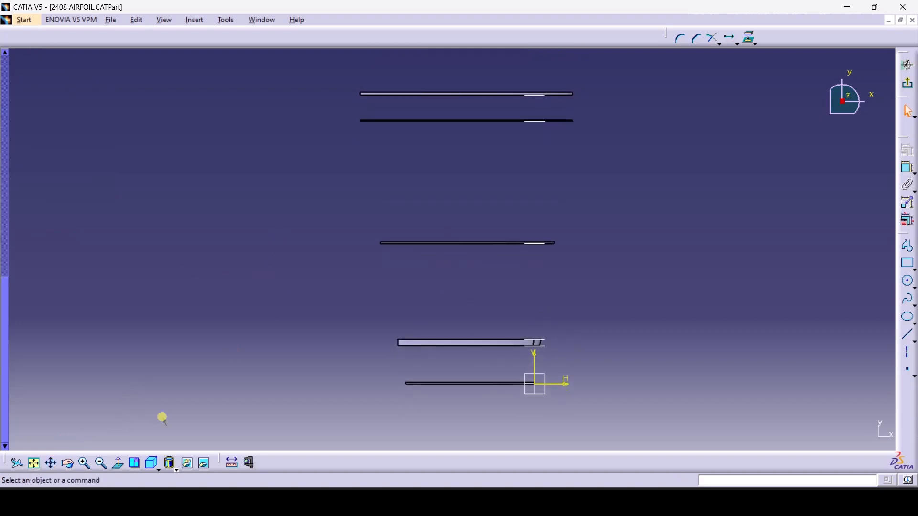
Bring up work sheet.pdf side by side with the CATIA sketch and show the Cutting Profile drawing on page 2
{"action": "left_click", "coordinate": [159, 502]}
{"action": "scroll", "coordinate": [260, 311], "scroll_direction": "down", "scroll_amount": 5}
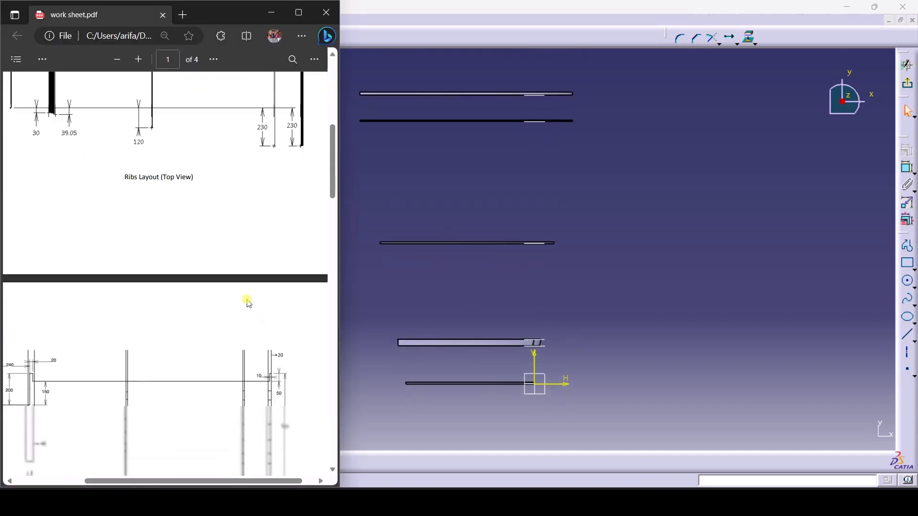
{"action": "double_click", "coordinate": [426, 17]}
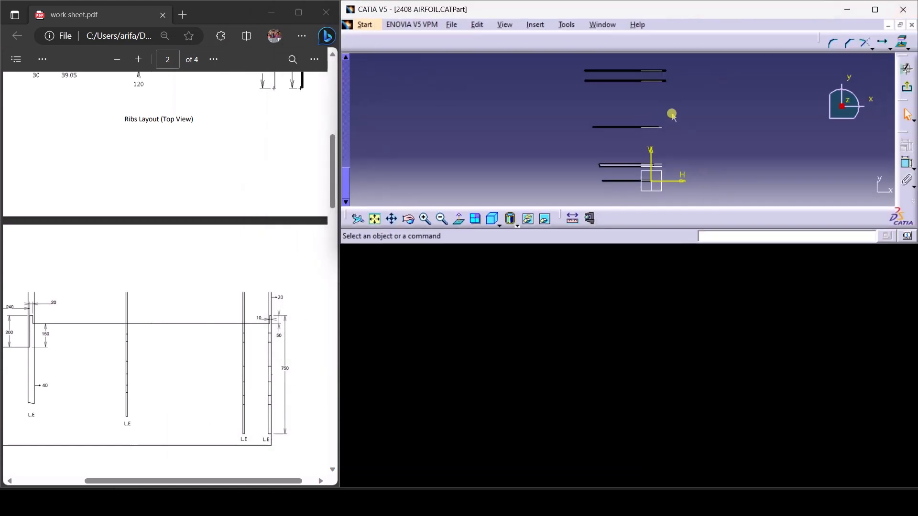
{"action": "double_click", "coordinate": [686, 241]}
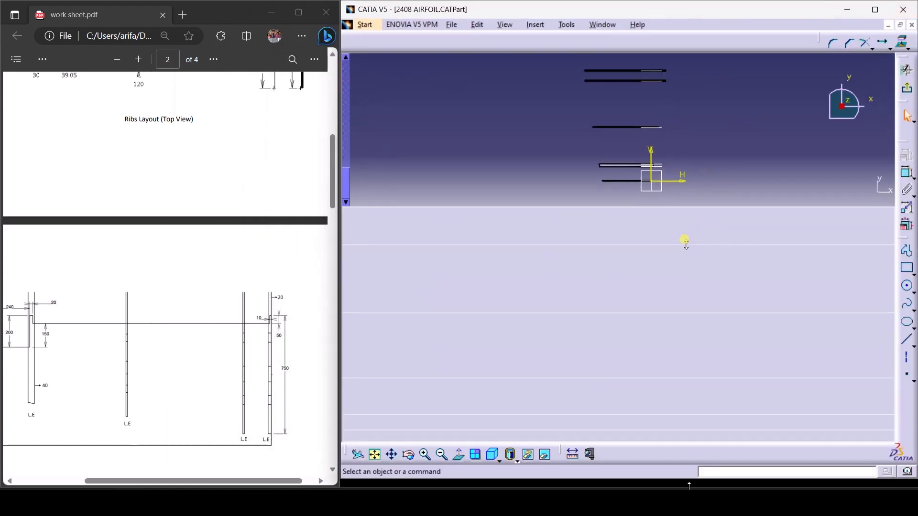
{"action": "scroll", "coordinate": [198, 272], "scroll_direction": "down", "scroll_amount": 1}
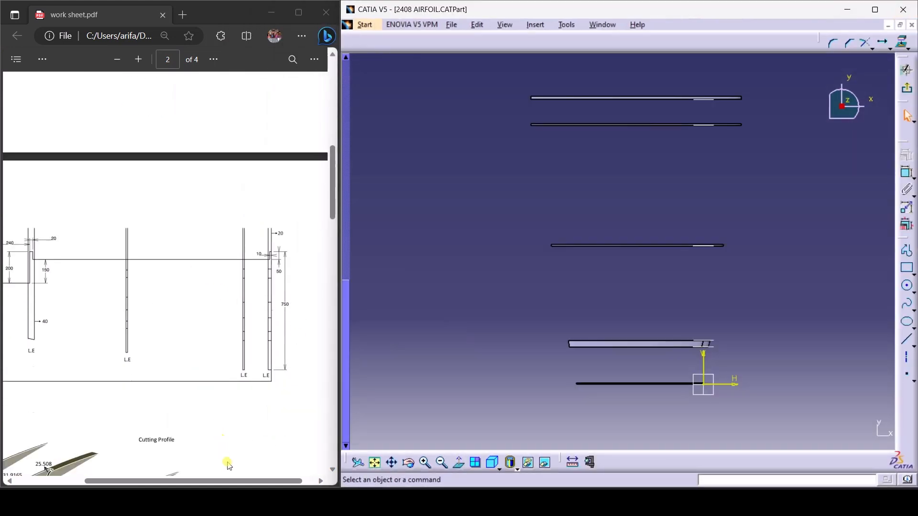
{"action": "left_click_drag", "start_coordinate": [253, 481], "coordinate": [232, 482]}
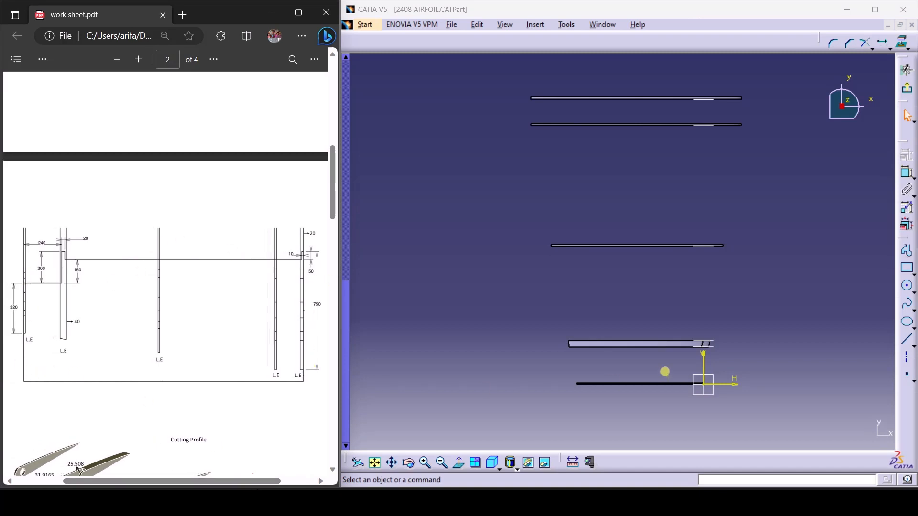
Rotate the worksheet until the Cutting Profile drawing has the same orientation as the ribs in the sketch
{"action": "left_click", "coordinate": [211, 59]}
{"action": "left_click", "coordinate": [179, 100]}
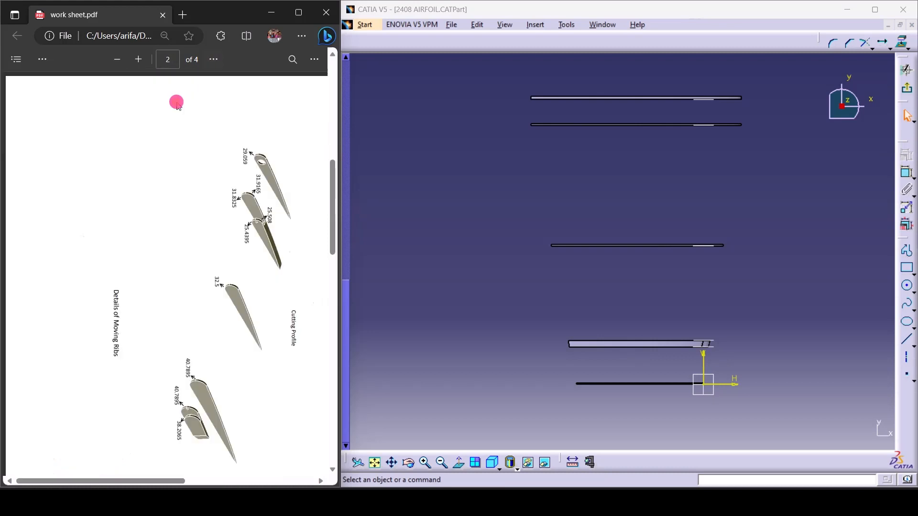
{"action": "left_click", "coordinate": [211, 66]}
{"action": "left_click", "coordinate": [143, 439]}
{"action": "left_click_drag", "start_coordinate": [172, 481], "coordinate": [301, 482]}
{"action": "left_click", "coordinate": [213, 59]}
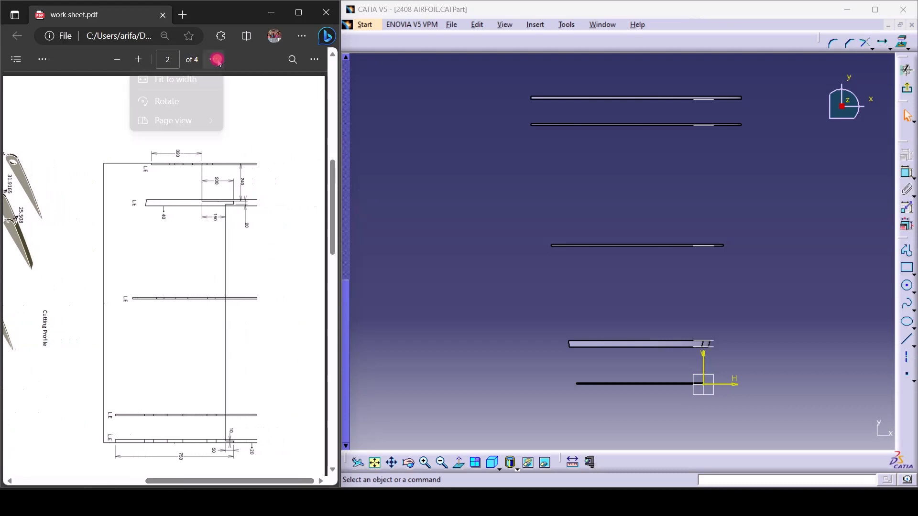
{"action": "left_click", "coordinate": [199, 101]}
{"action": "left_click", "coordinate": [211, 60]}
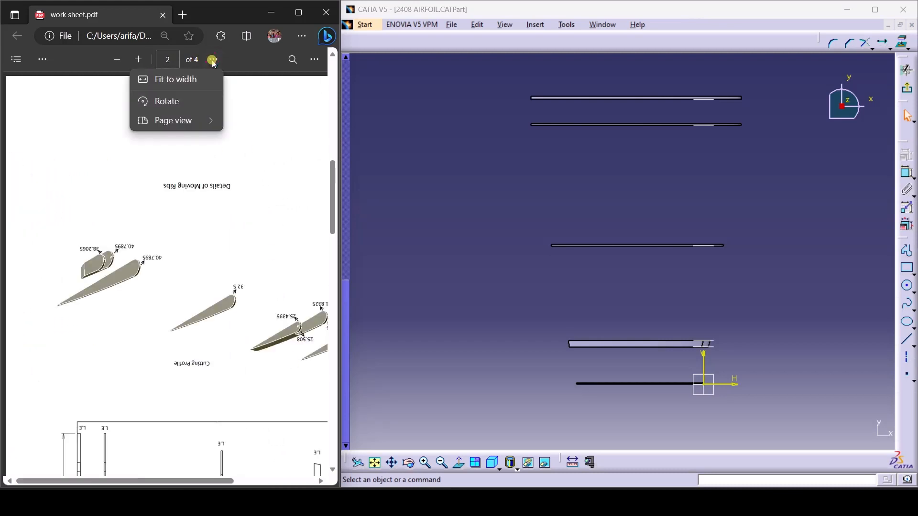
{"action": "left_click", "coordinate": [191, 100]}
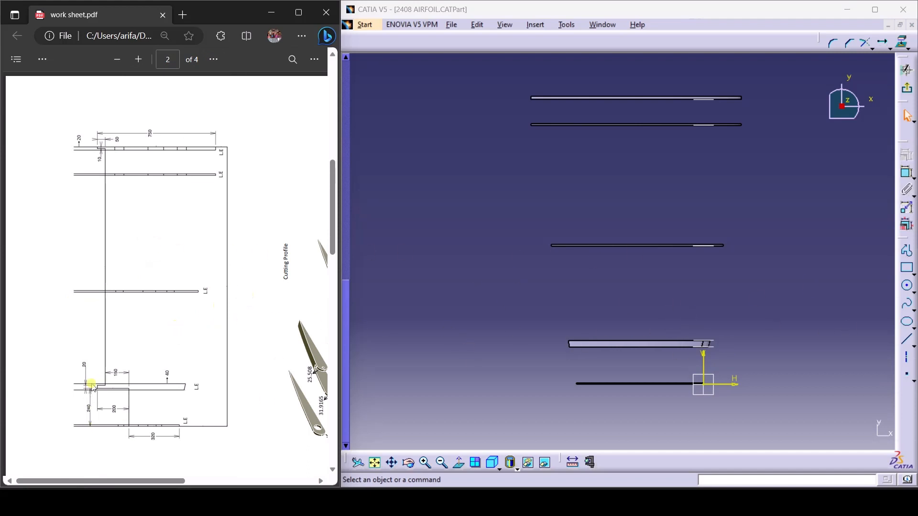
{"action": "scroll", "coordinate": [175, 349], "scroll_direction": "down", "scroll_amount": 2}
{"action": "scroll", "coordinate": [188, 357], "scroll_direction": "up", "scroll_amount": 2}
Draw the lower cutting profile lines from about (617, 0) along the horizontal axis, stepping around the lofted rib to about (-652, 302)
{"action": "left_click", "coordinate": [906, 250]}
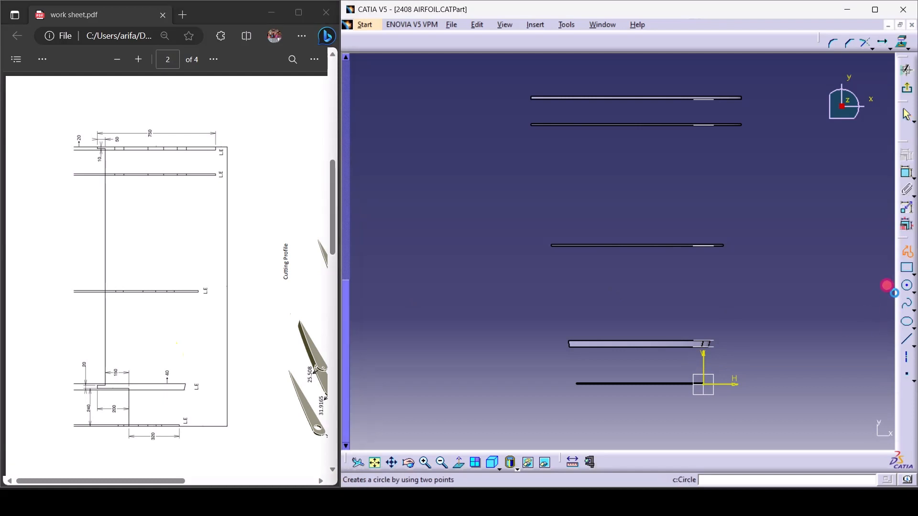
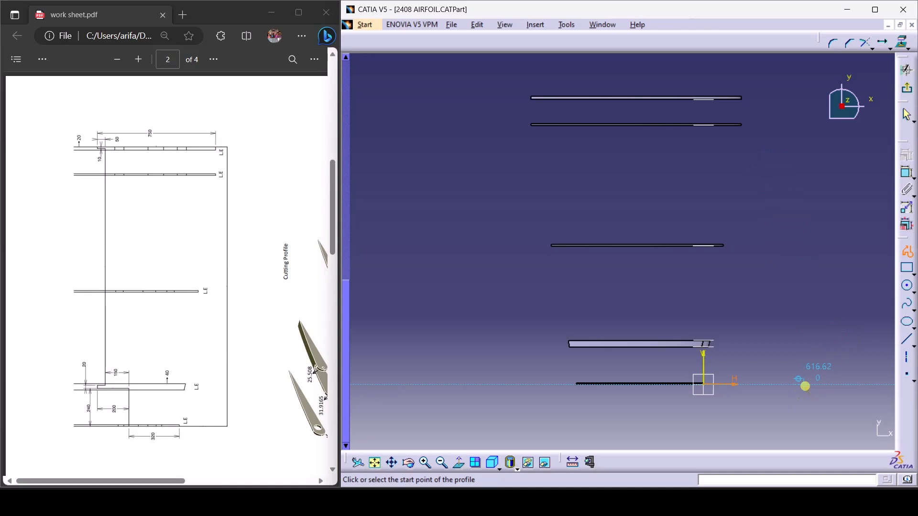
{"action": "left_click", "coordinate": [806, 385]}
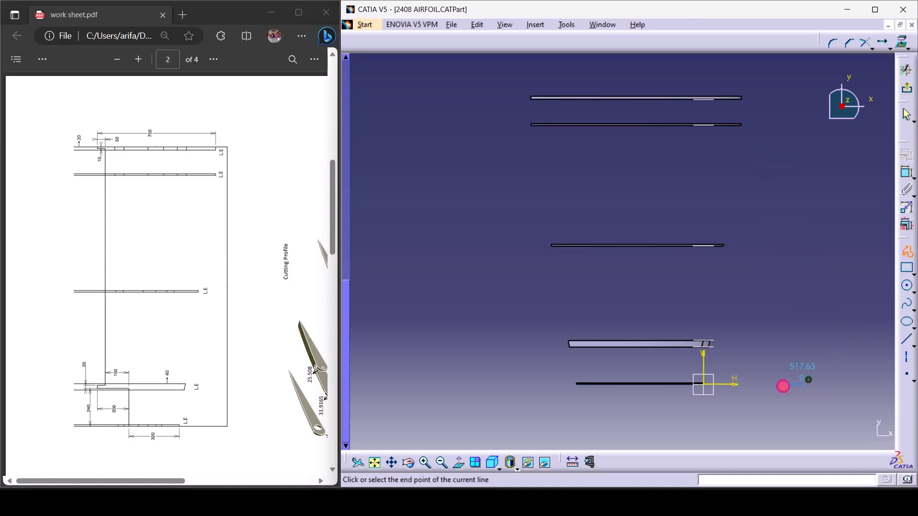
{"action": "left_click", "coordinate": [644, 384]}
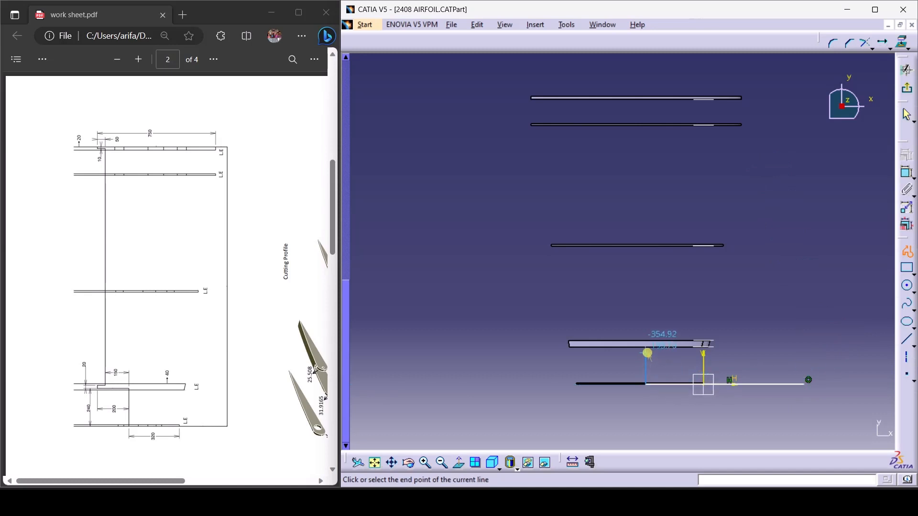
{"action": "left_click", "coordinate": [645, 350]}
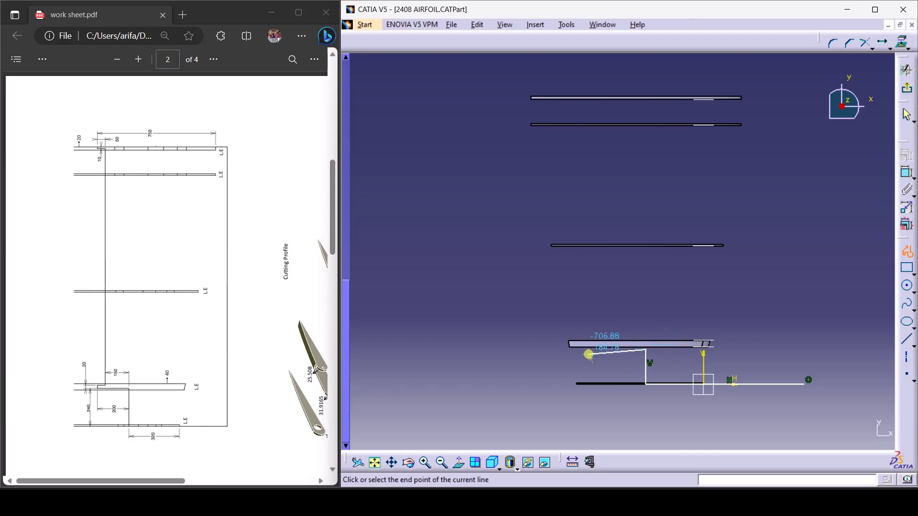
{"action": "left_click", "coordinate": [598, 349]}
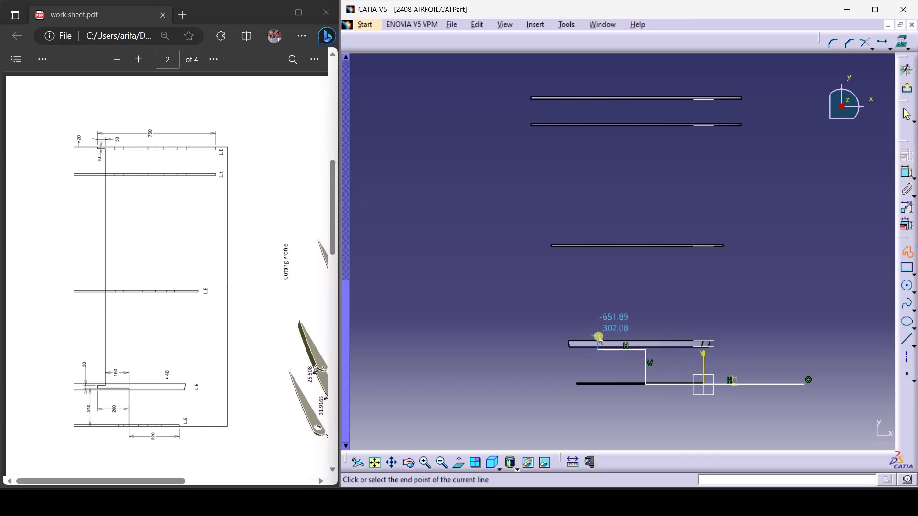
{"action": "left_click_drag", "start_coordinate": [598, 337], "coordinate": [616, 336]}
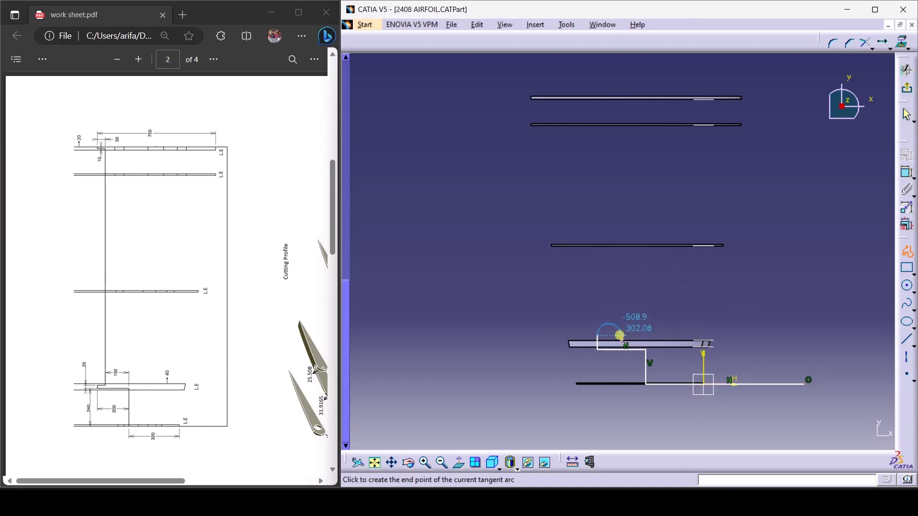
{"action": "key", "text": "Escape"}
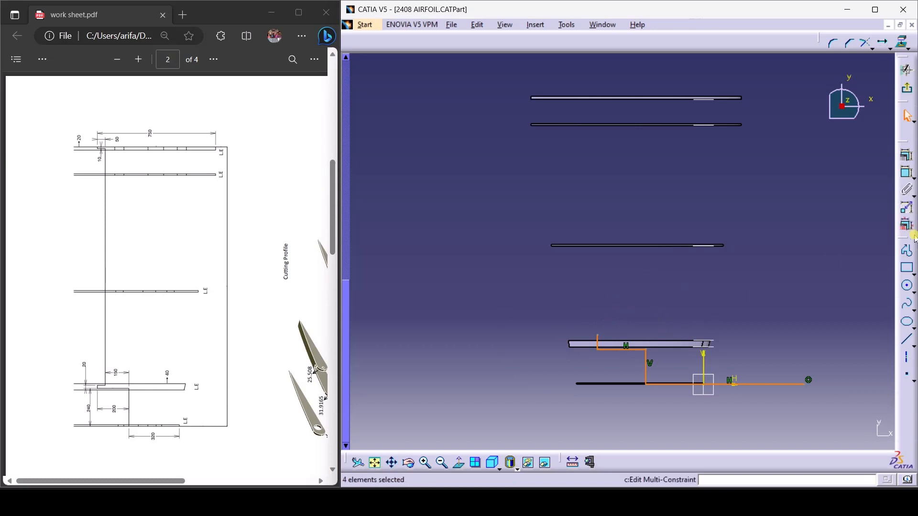
Continue the profile from its open end at the lofted rib, step around the farthest rib, and close it at the start point
{"action": "left_click", "coordinate": [906, 250]}
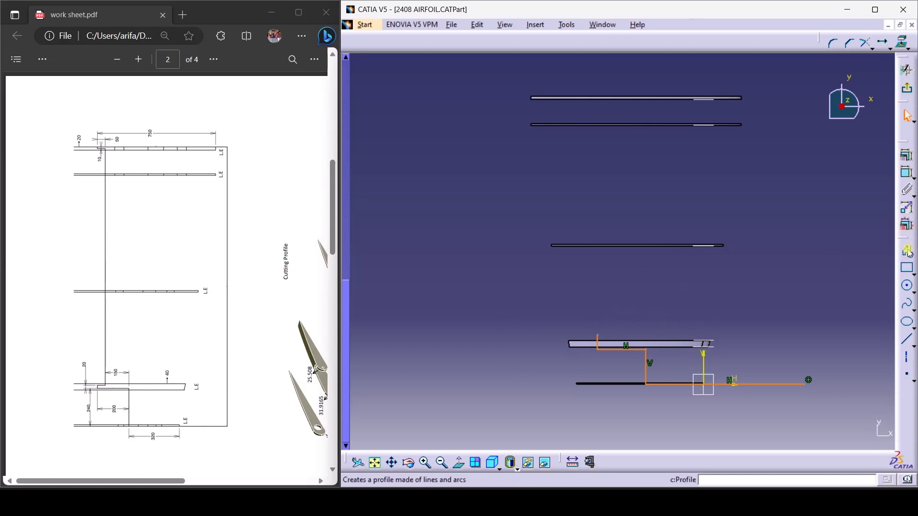
{"action": "left_click", "coordinate": [596, 335]}
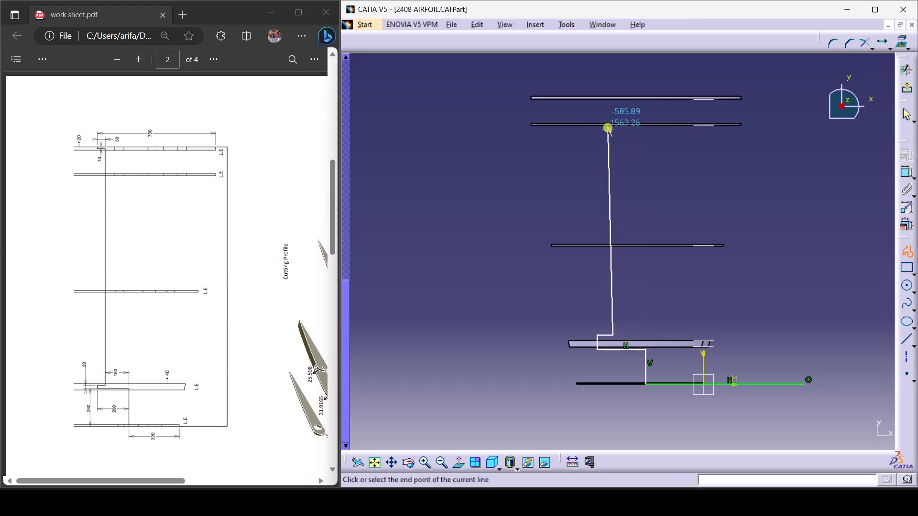
{"action": "left_click", "coordinate": [612, 106]}
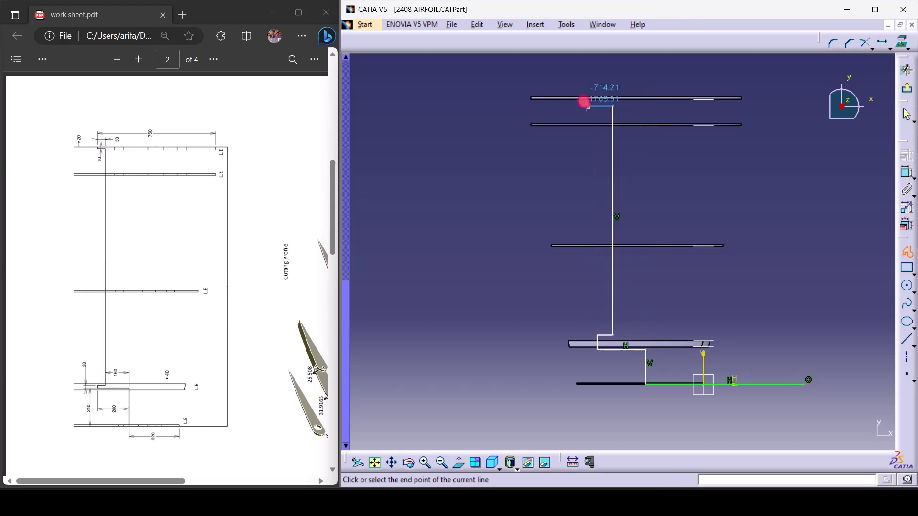
{"action": "left_click", "coordinate": [587, 106]}
{"action": "left_click", "coordinate": [587, 91]}
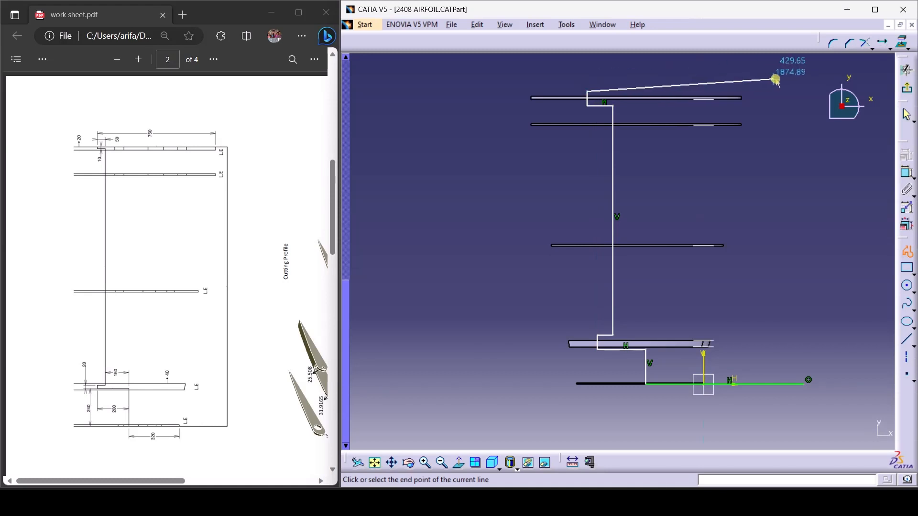
{"action": "left_click", "coordinate": [805, 92]}
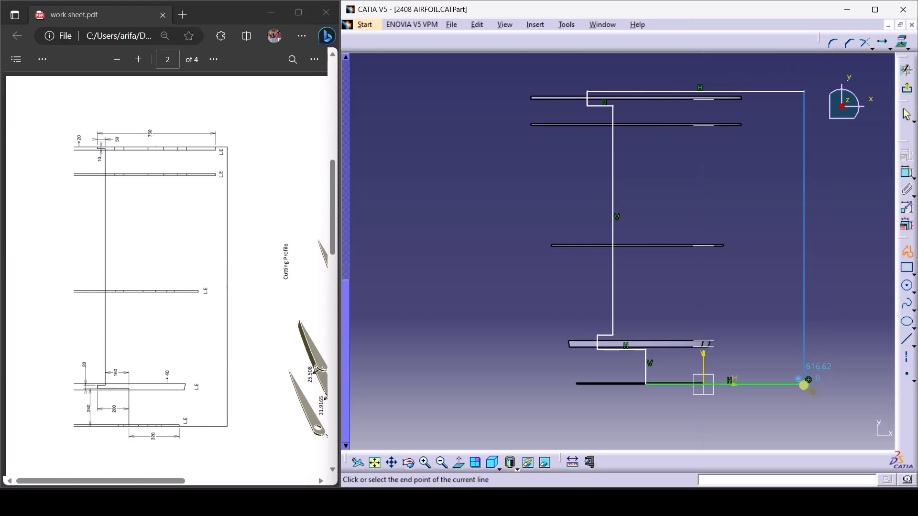
{"action": "left_click", "coordinate": [807, 380]}
Shift the cutting profile's bottom line slightly along the horizontal axis, then deselect it
{"action": "left_click", "coordinate": [906, 252]}
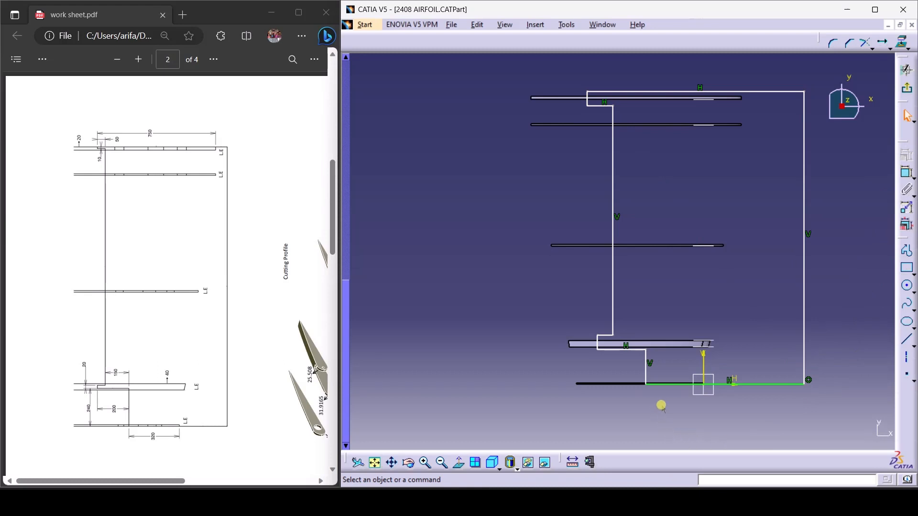
{"action": "mouse_move", "coordinate": [674, 383]}
{"action": "left_mouse_down"}
{"action": "mouse_move", "coordinate": [665, 393]}
{"action": "mouse_move", "coordinate": [671, 419]}
{"action": "left_mouse_up"}
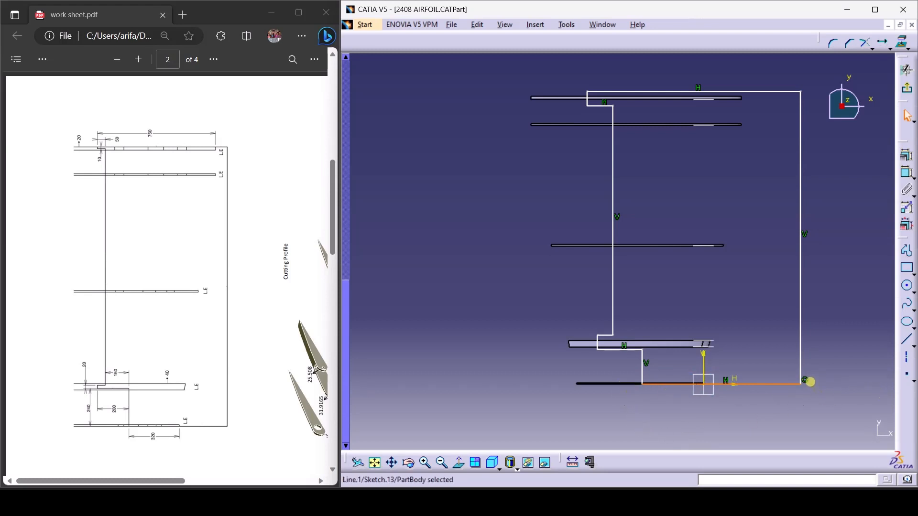
{"action": "left_click", "coordinate": [804, 380]}
{"action": "left_click", "coordinate": [821, 413]}
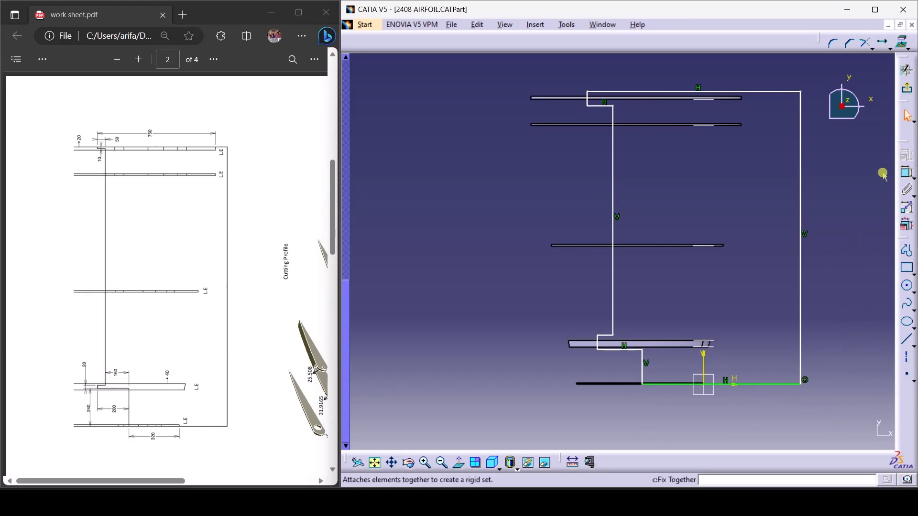
Dimension the horizontal distance between the cutting profile's two short vertical lines beside the lofted rib and set it to 200 mm
{"action": "left_click", "coordinate": [905, 173]}
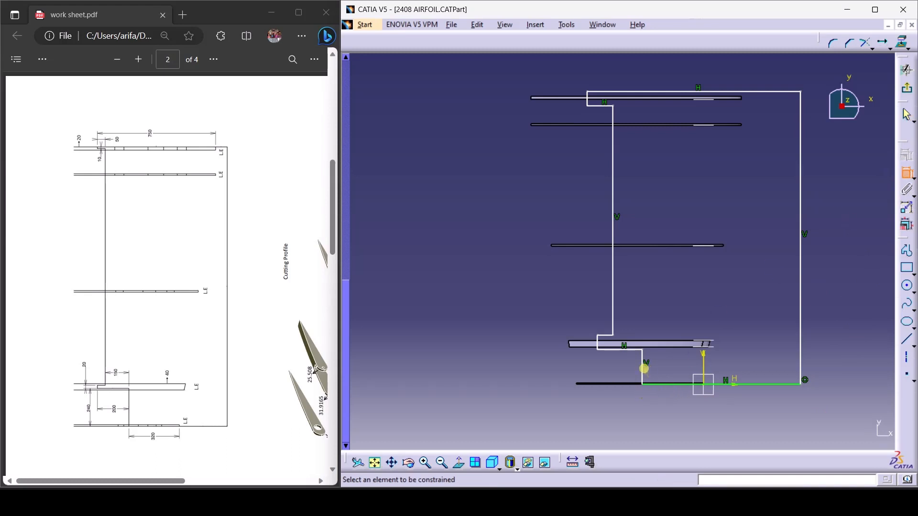
{"action": "left_click", "coordinate": [642, 368]}
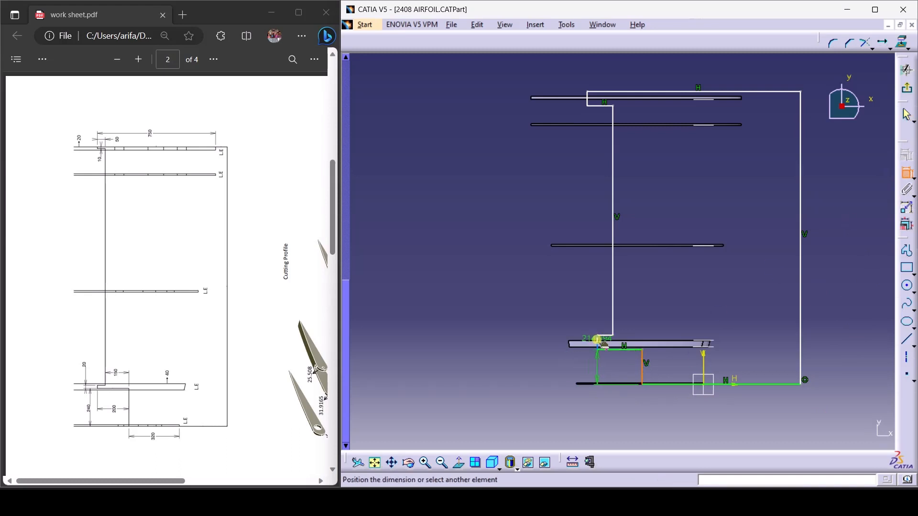
{"action": "left_click", "coordinate": [607, 354]}
{"action": "left_click", "coordinate": [620, 425]}
{"action": "double_click", "coordinate": [611, 412]}
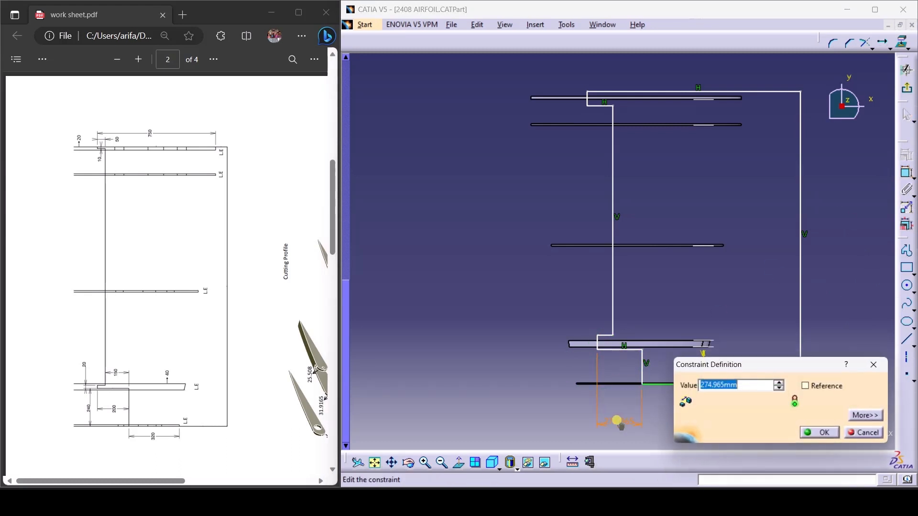
{"action": "type", "text": "200mm"}
{"action": "key", "text": "Return"}
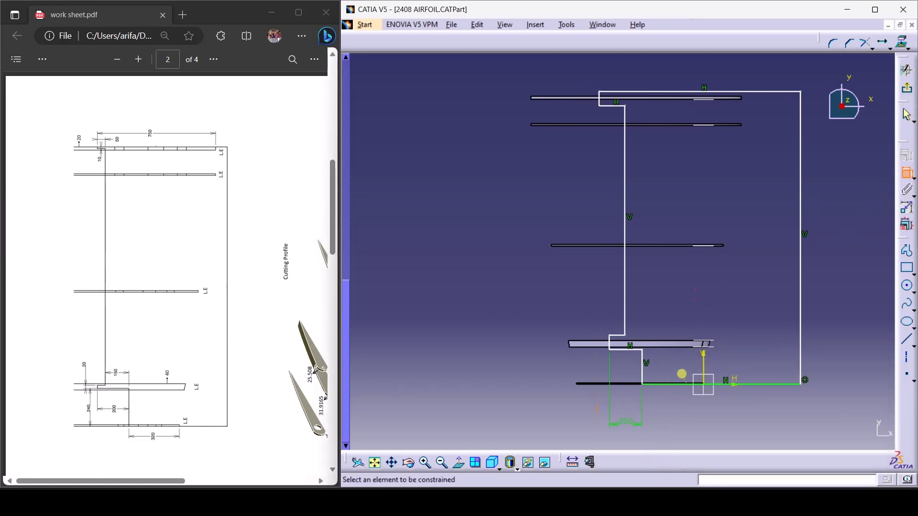
Dimension the profile's vertical line between the first rib and the lofted rib and set its length to 240 mm
{"action": "left_click", "coordinate": [643, 365]}
{"action": "left_click", "coordinate": [588, 369]}
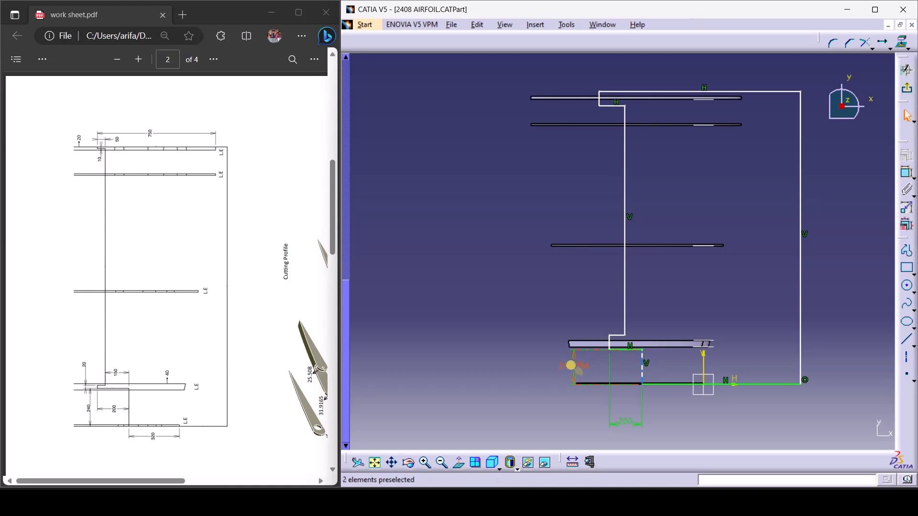
{"action": "double_click", "coordinate": [569, 369]}
{"action": "type", "text": "240mm"}
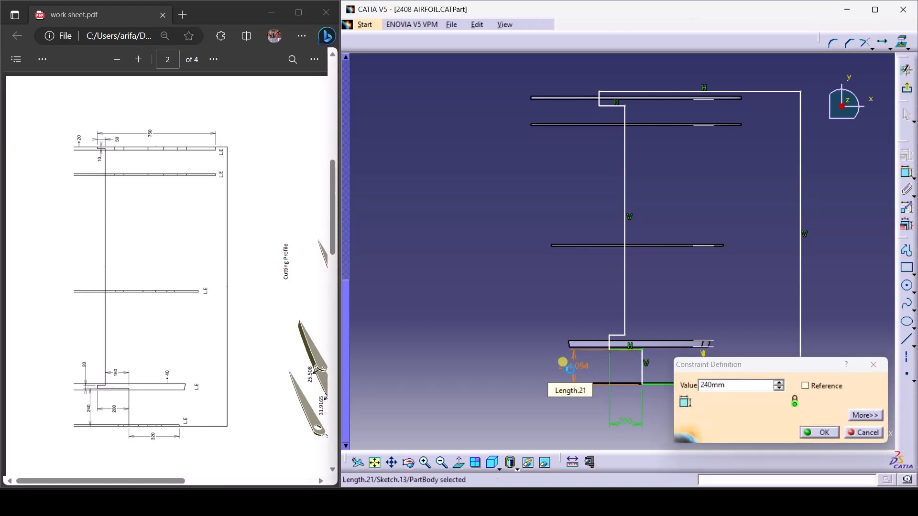
{"action": "key", "text": "Return"}
{"action": "left_click", "coordinate": [616, 407]}
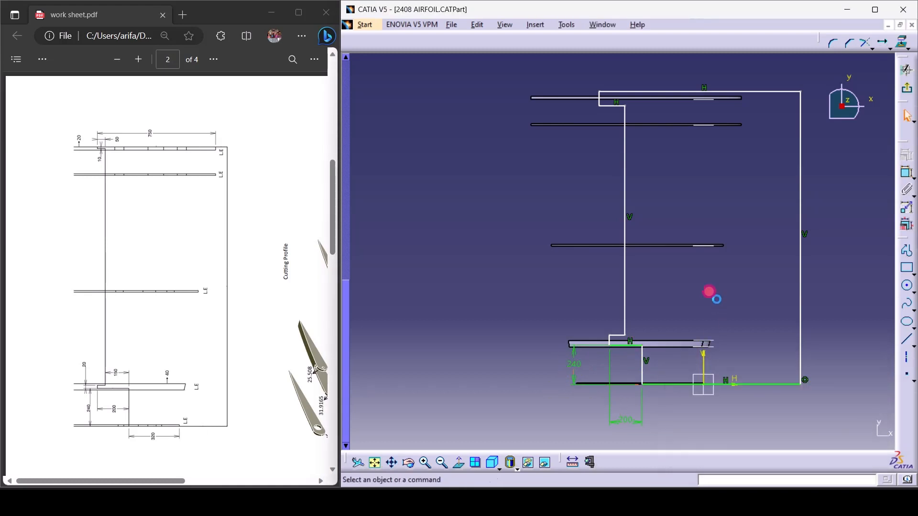
Dimension the short vertical step line at the lofted rib and set its length to 20 mm
{"action": "left_click", "coordinate": [908, 174]}
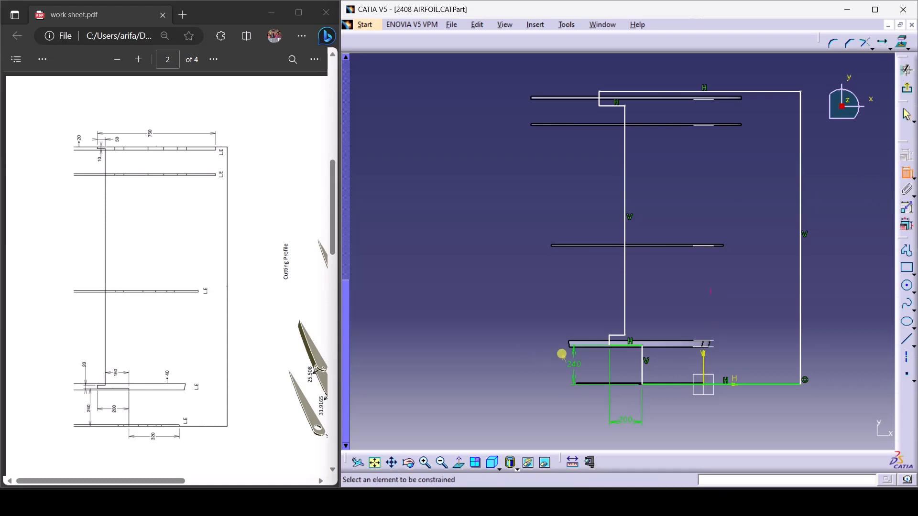
{"action": "left_click", "coordinate": [609, 337]}
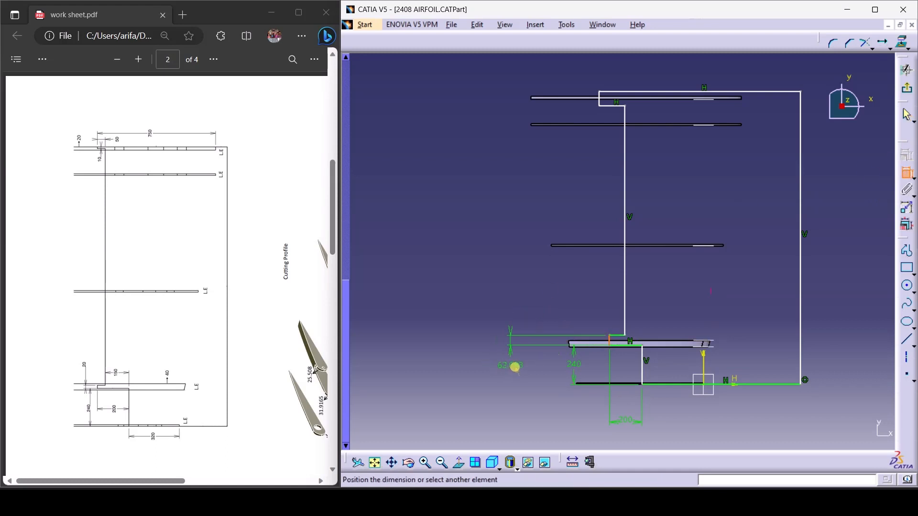
{"action": "left_click", "coordinate": [525, 364]}
{"action": "double_click", "coordinate": [528, 367]}
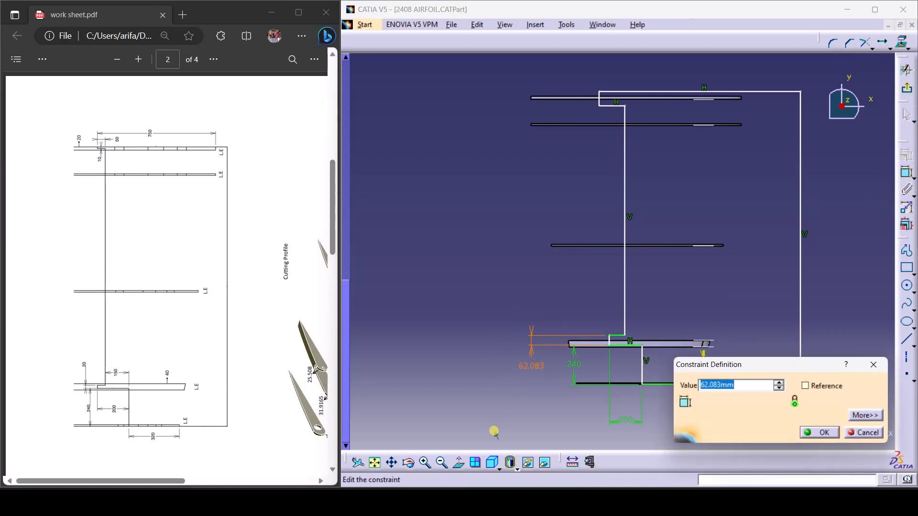
{"action": "type", "text": "20"}
{"action": "key", "text": "Return"}
{"action": "left_click", "coordinate": [511, 274]}
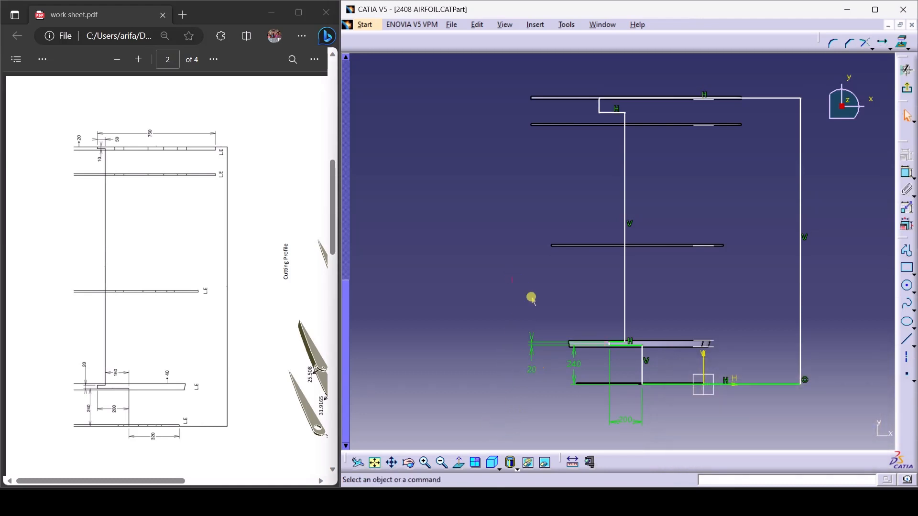
Dimension the short vertical step line at the farthest rib and set its length to 10 mm
{"action": "left_click", "coordinate": [907, 173]}
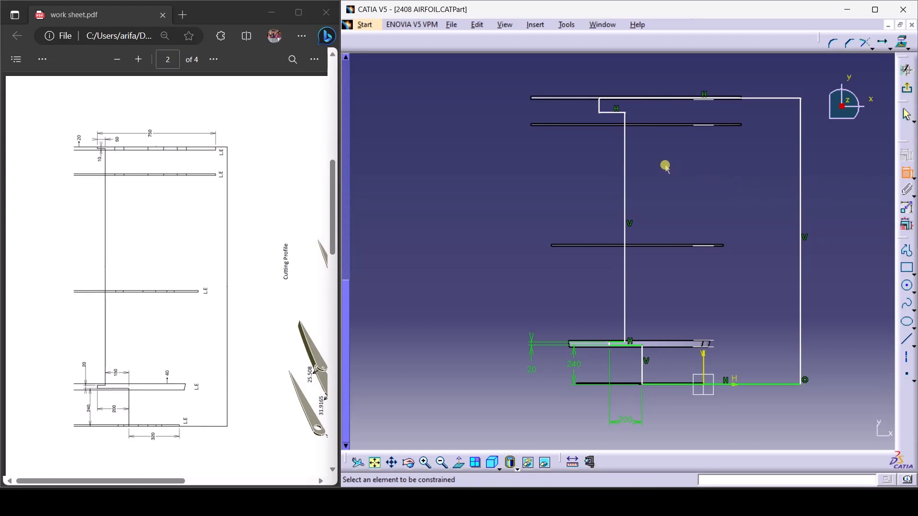
{"action": "left_click", "coordinate": [599, 106]}
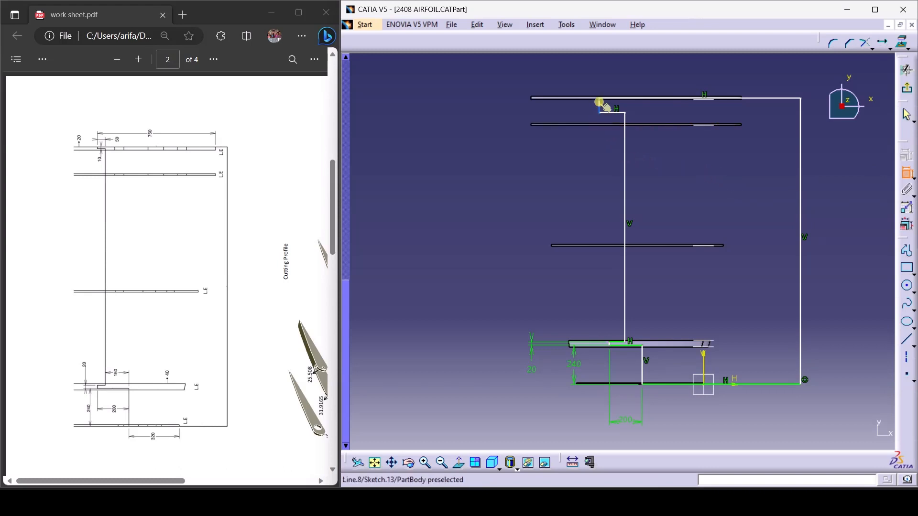
{"action": "left_click", "coordinate": [479, 155]}
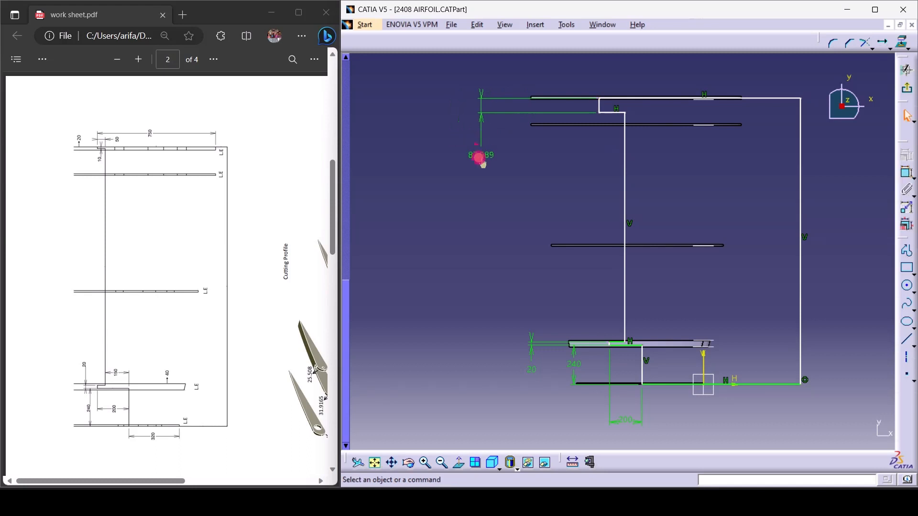
{"action": "double_click", "coordinate": [480, 156]}
{"action": "type", "text": "10mm"}
{"action": "key", "text": "Return"}
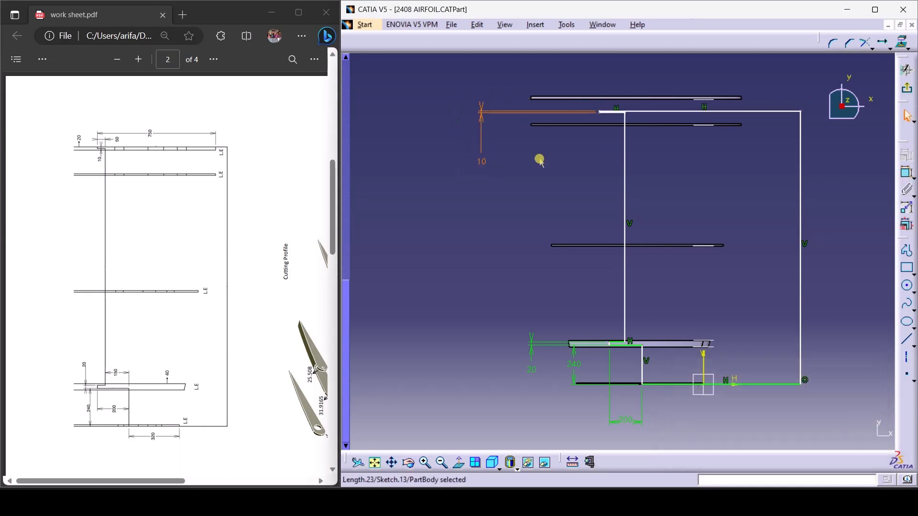
{"action": "left_click", "coordinate": [666, 145]}
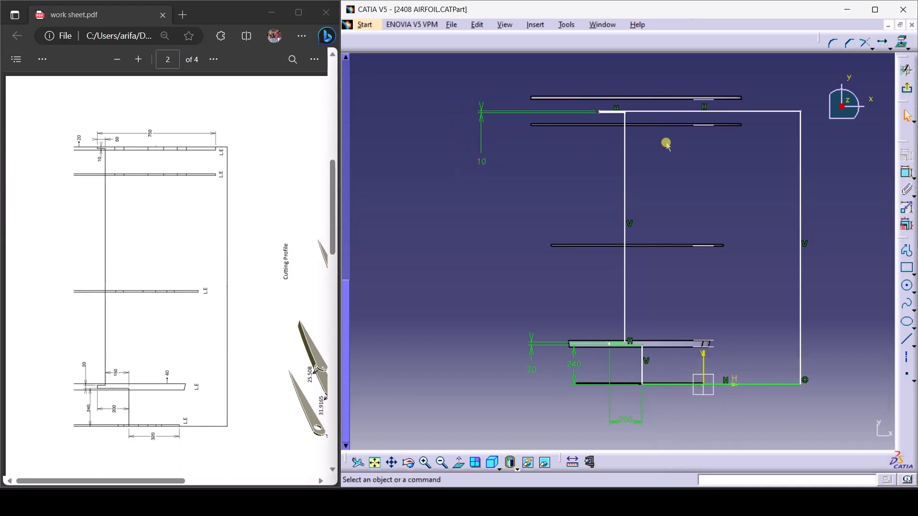
Make the profile's long closing horizontal line coincident with the outer edge of the farthest rib
{"action": "left_click", "coordinate": [665, 111]}
{"action": "left_click", "coordinate": [665, 96], "text": "ctrl"}
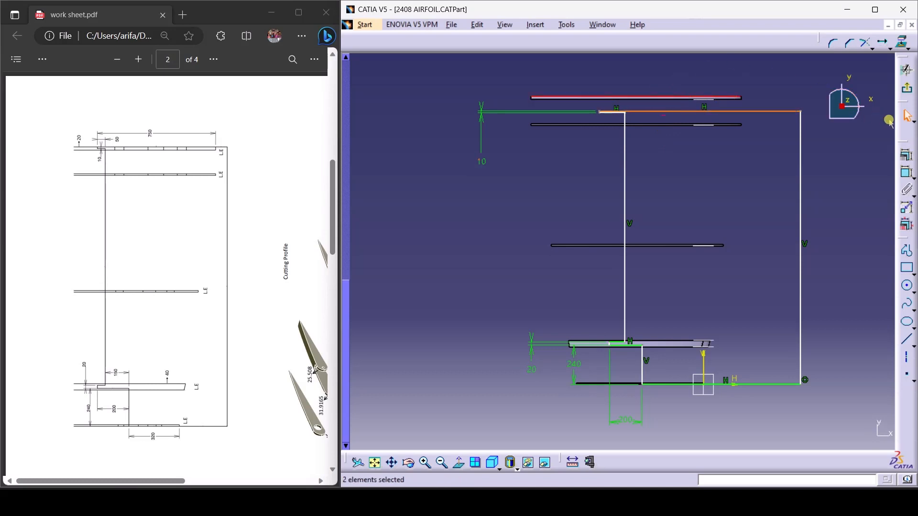
{"action": "left_click", "coordinate": [906, 154]}
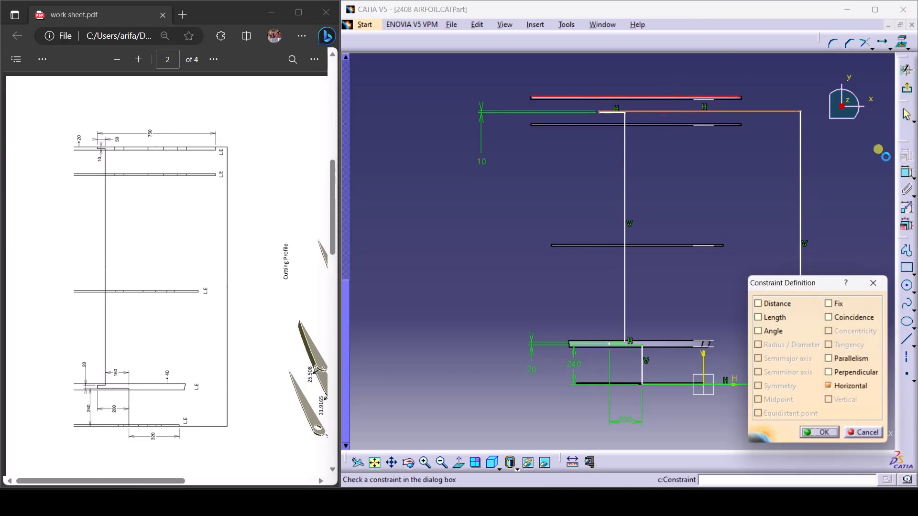
{"action": "left_click", "coordinate": [846, 318]}
{"action": "left_click", "coordinate": [829, 432]}
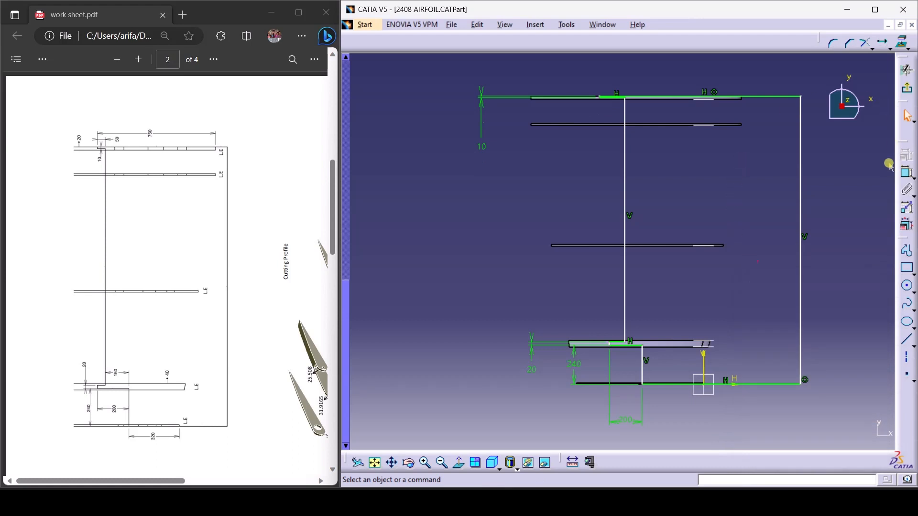
Dimension the short horizontal step line at the farthest rib and set its length to 50 mm
{"action": "left_click", "coordinate": [906, 172]}
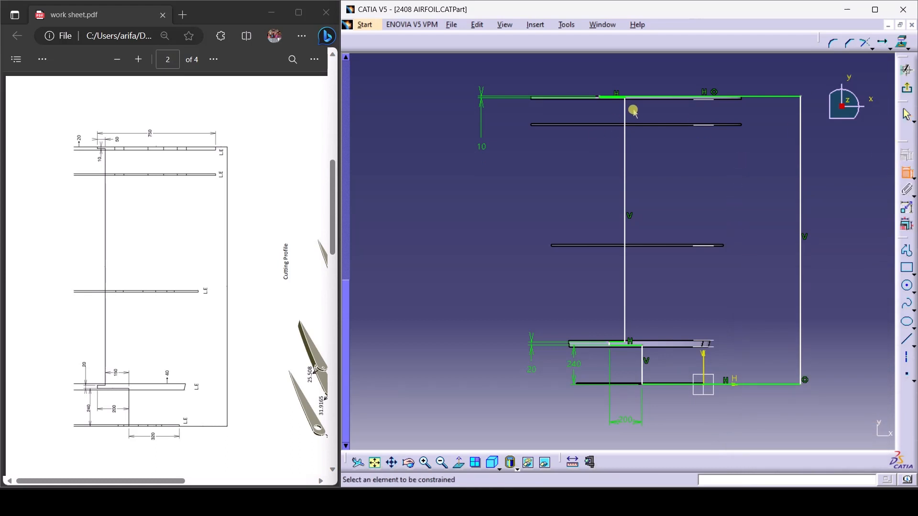
{"action": "left_click", "coordinate": [610, 97]}
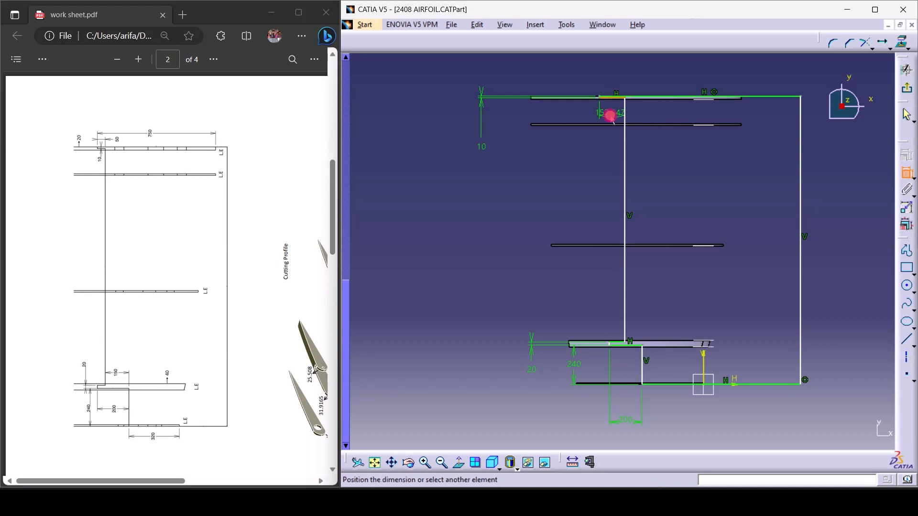
{"action": "left_click", "coordinate": [610, 75]}
{"action": "double_click", "coordinate": [609, 73]}
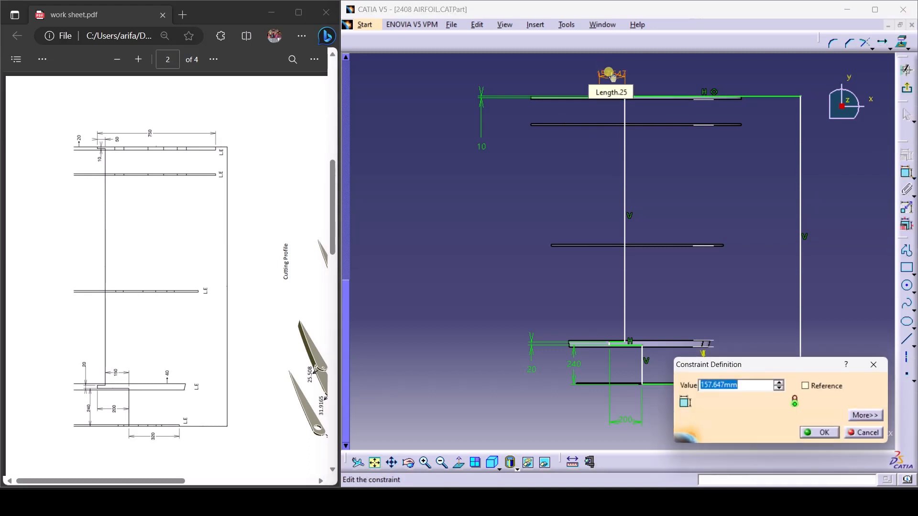
{"action": "type", "text": "50"}
{"action": "key", "text": "Return"}
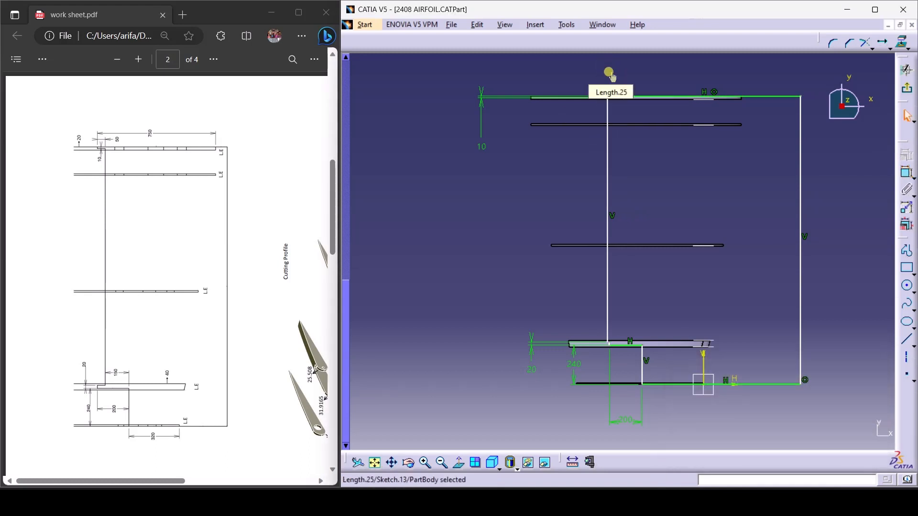
{"action": "left_click", "coordinate": [729, 149]}
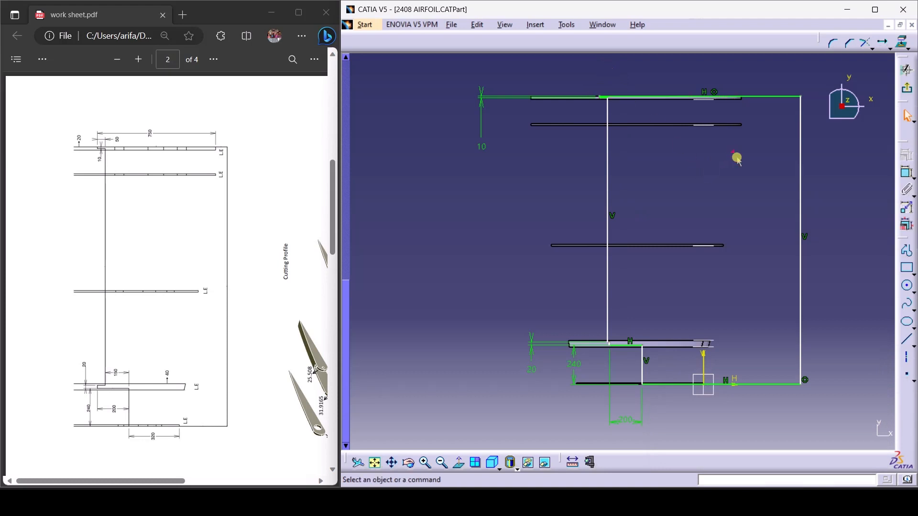
Dimension the distance from the farthest rib's leading edge to the end of the profile's short step and set it to 750 mm
{"action": "left_click", "coordinate": [505, 26]}
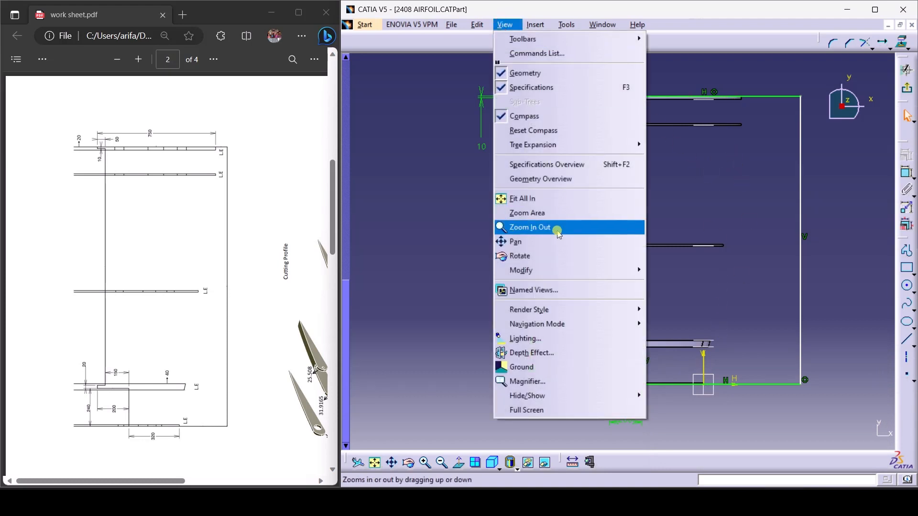
{"action": "left_click", "coordinate": [557, 213]}
{"action": "left_click_drag", "start_coordinate": [573, 79], "coordinate": [760, 115]}
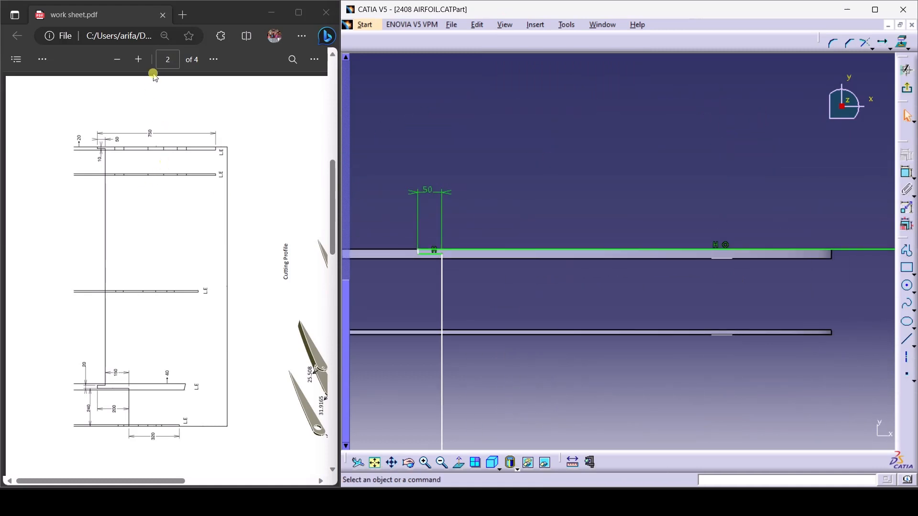
{"action": "left_click", "coordinate": [139, 59]}
{"action": "left_click", "coordinate": [139, 59]}
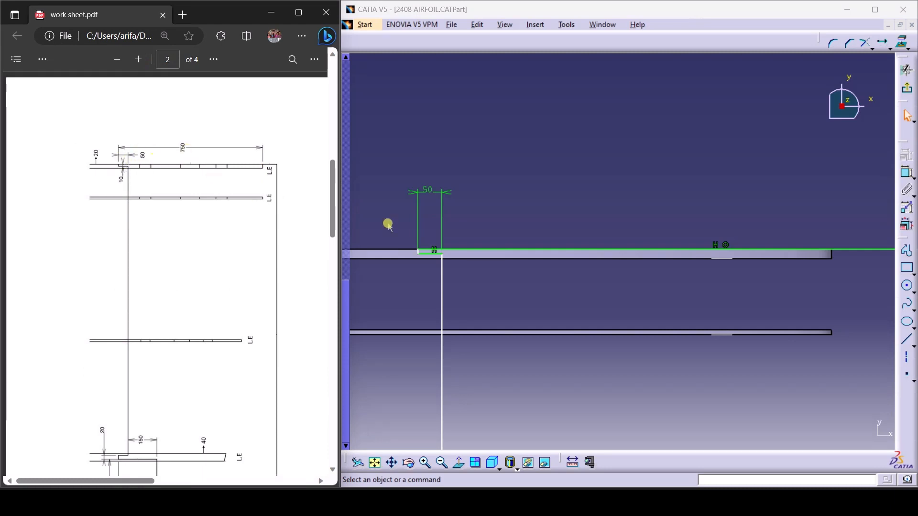
{"action": "left_click", "coordinate": [907, 177]}
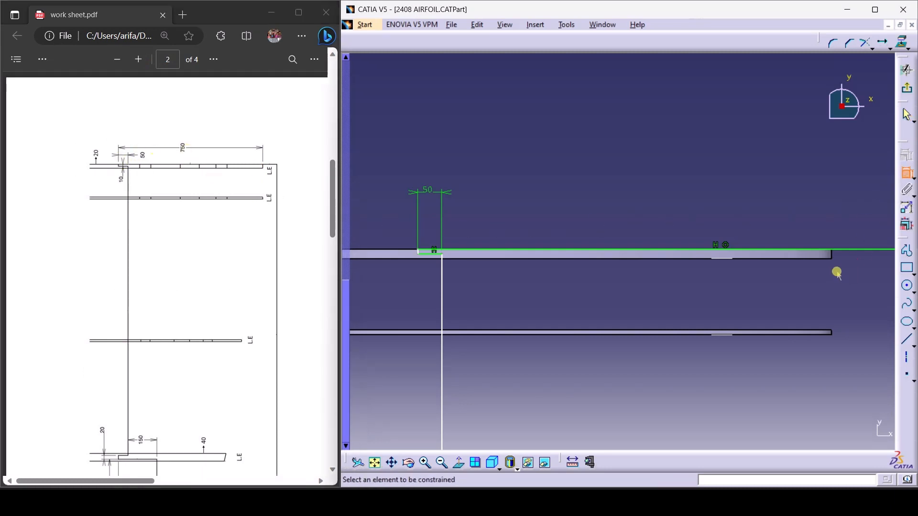
{"action": "left_click", "coordinate": [832, 254]}
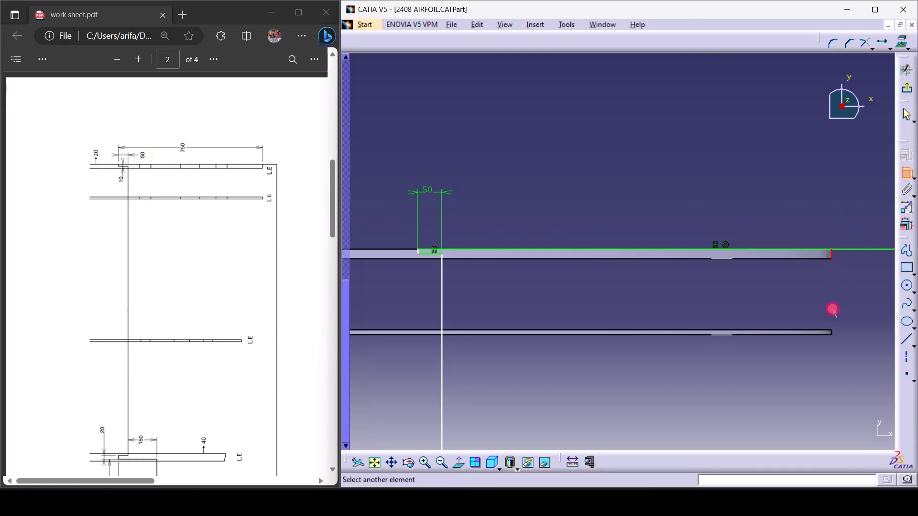
{"action": "left_click", "coordinate": [423, 252]}
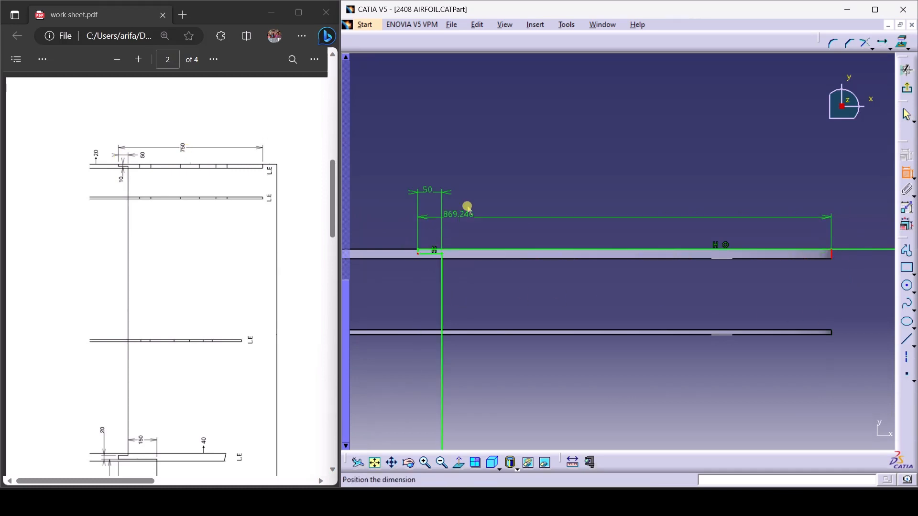
{"action": "left_click", "coordinate": [552, 133]}
{"action": "double_click", "coordinate": [554, 134]}
{"action": "type", "text": "7"}
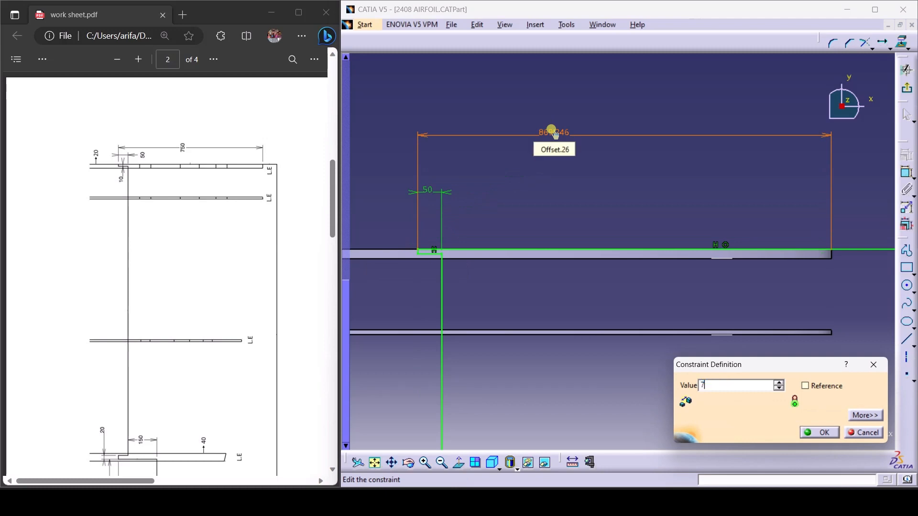
{"action": "type", "text": "50"}
{"action": "key", "text": "Return"}
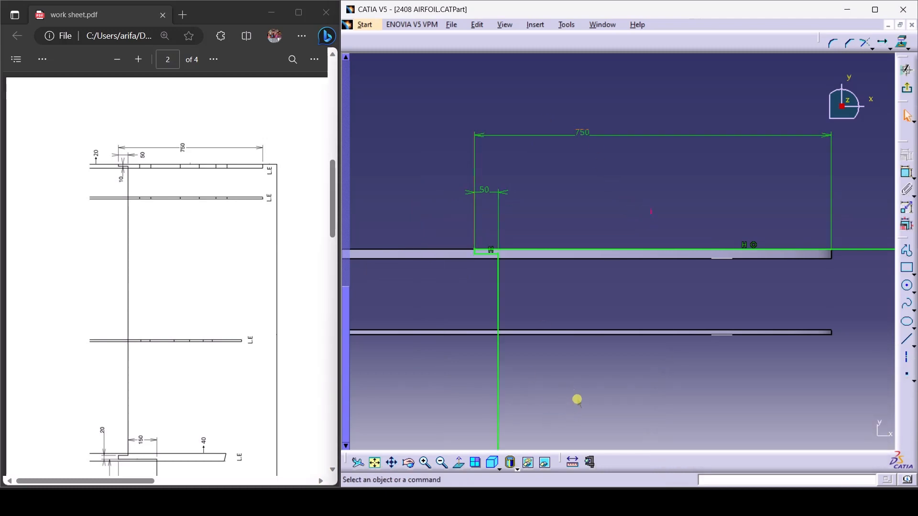
Dimension the horizontal distance between the profile's long inner vertical line and the short vertical line below the second rib, and set it to 150 mm
{"action": "left_click", "coordinate": [391, 465]}
{"action": "left_click_drag", "start_coordinate": [727, 291], "coordinate": [705, 145]}
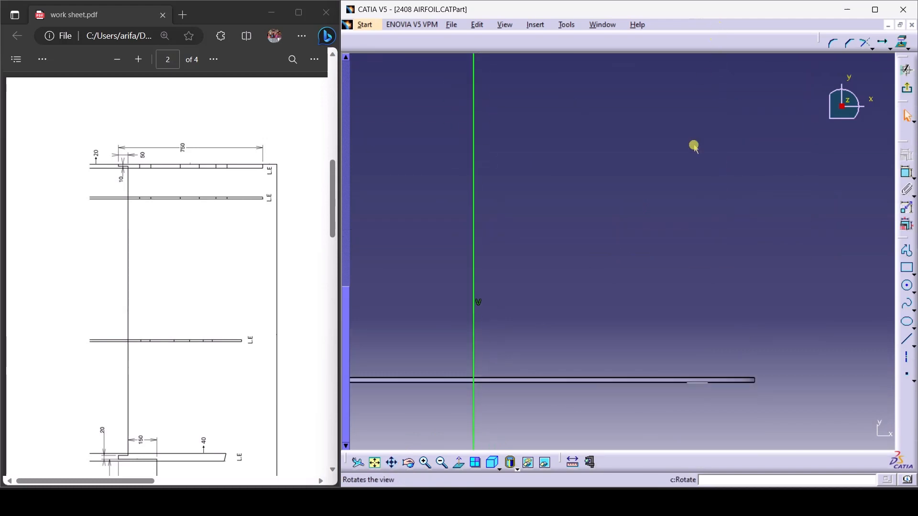
{"action": "left_click", "coordinate": [391, 463]}
{"action": "left_click_drag", "start_coordinate": [667, 386], "coordinate": [637, 67]}
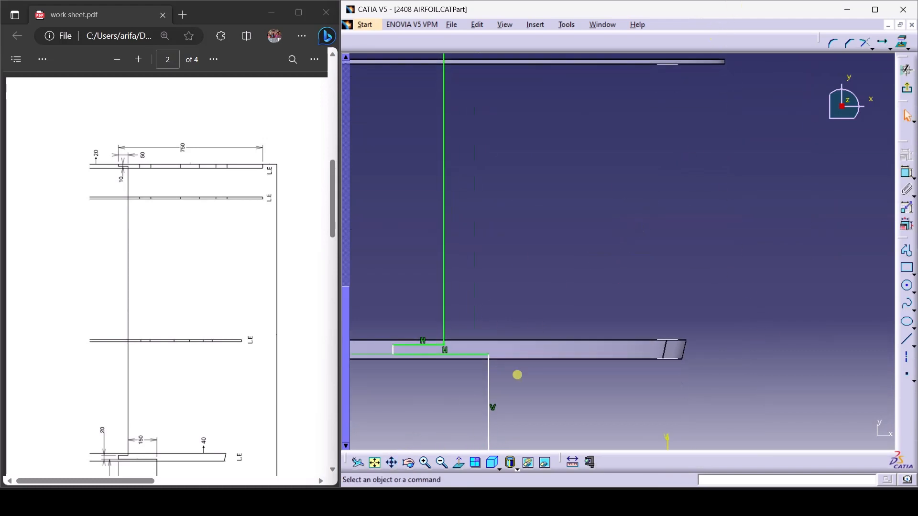
{"action": "left_click", "coordinate": [391, 462]}
{"action": "mouse_move", "coordinate": [614, 379]}
{"action": "left_mouse_down"}
{"action": "mouse_move", "coordinate": [803, 240]}
{"action": "mouse_move", "coordinate": [708, 267]}
{"action": "mouse_move", "coordinate": [686, 259]}
{"action": "left_mouse_up"}
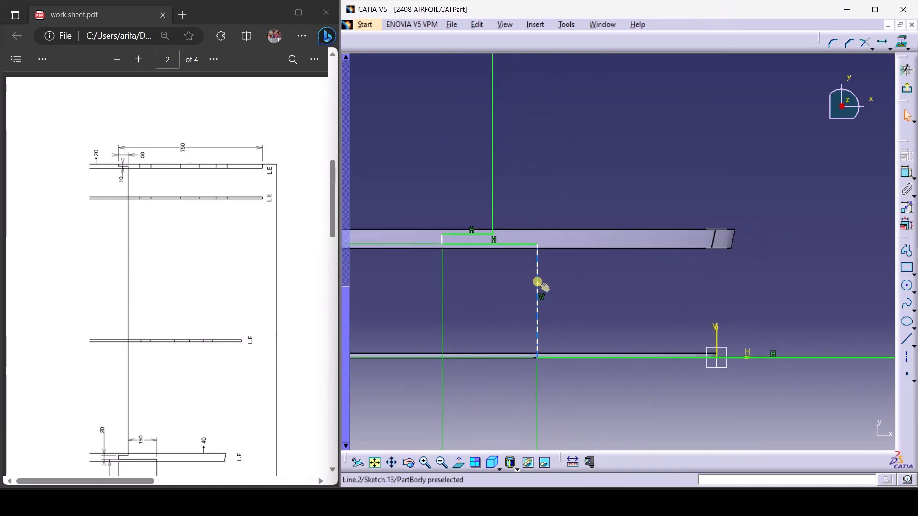
{"action": "left_click", "coordinate": [437, 459]}
{"action": "scroll", "coordinate": [115, 416], "scroll_direction": "down", "scroll_amount": 3}
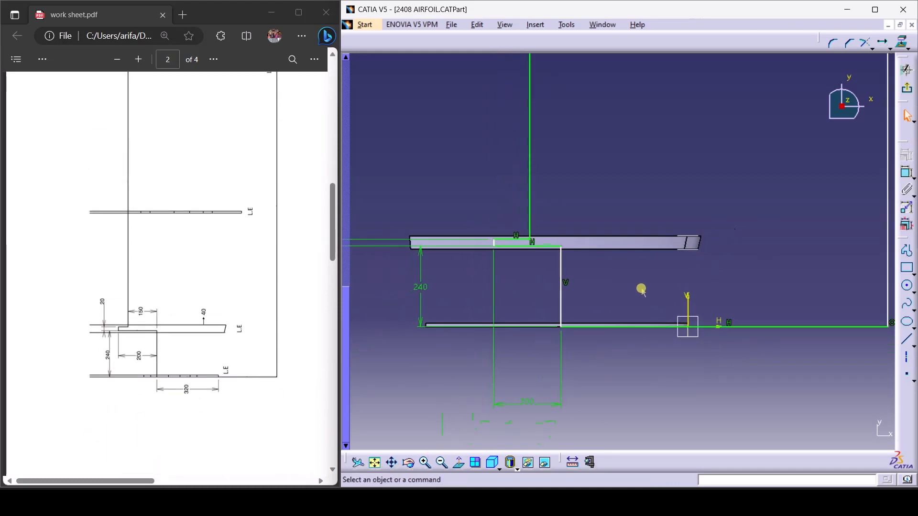
{"action": "left_click", "coordinate": [907, 172]}
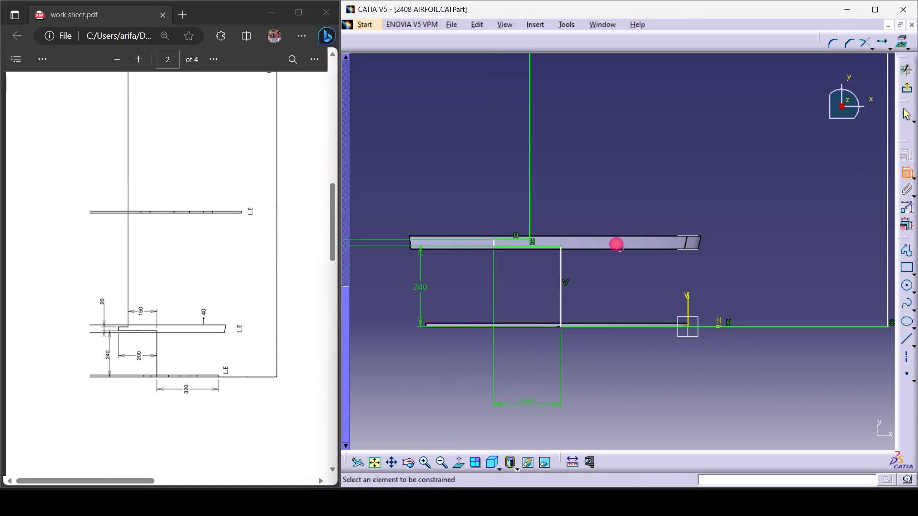
{"action": "left_click", "coordinate": [562, 275]}
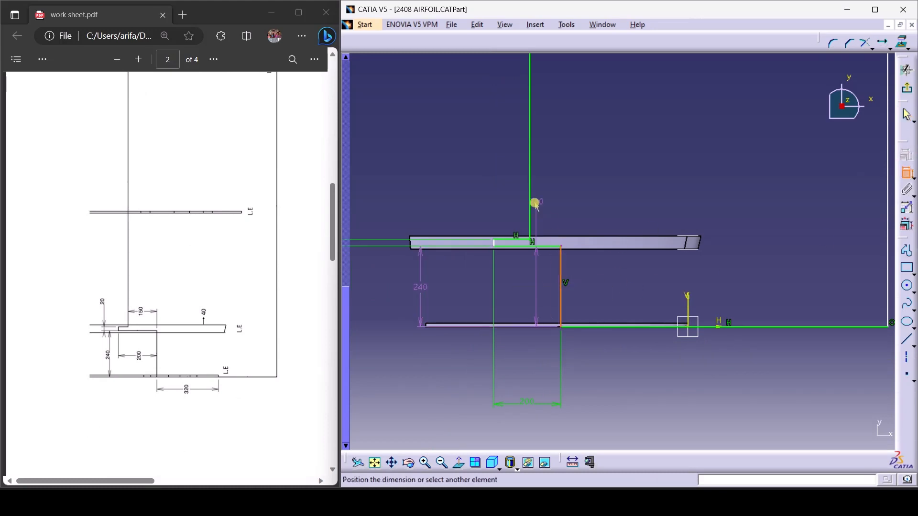
{"action": "left_click", "coordinate": [529, 198]}
{"action": "left_click", "coordinate": [544, 201]}
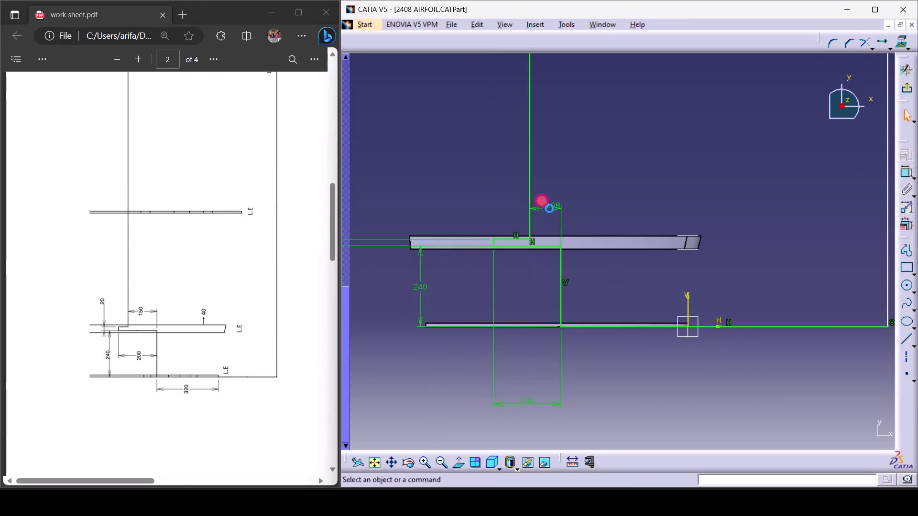
{"action": "double_click", "coordinate": [542, 198]}
{"action": "type", "text": "150"}
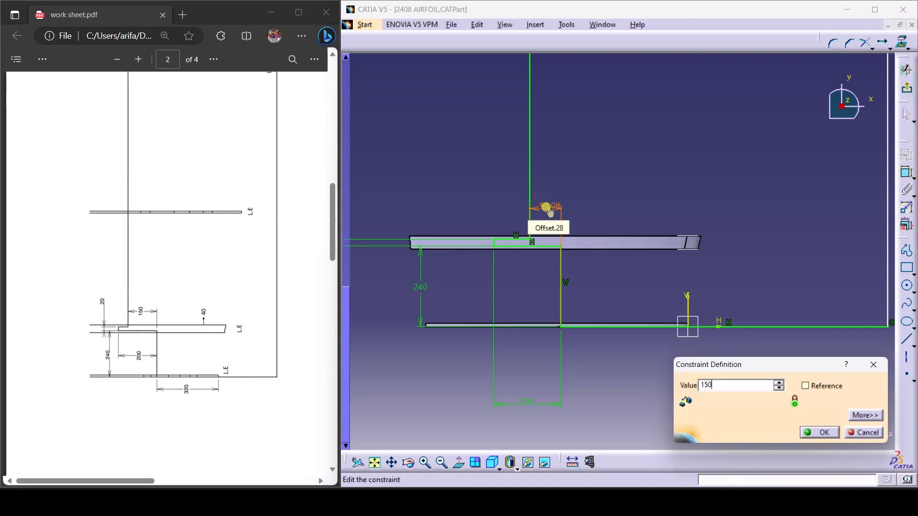
{"action": "key", "text": "Return"}
{"action": "left_click", "coordinate": [638, 188]}
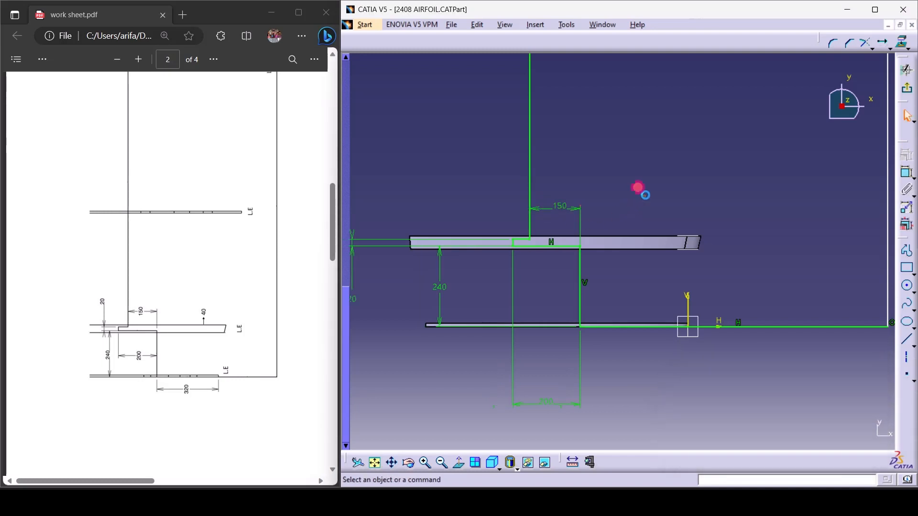
Reposition the 240 mm and 20 mm vertical dimensions closer to the profile's step at the second rib
{"action": "left_click", "coordinate": [438, 290]}
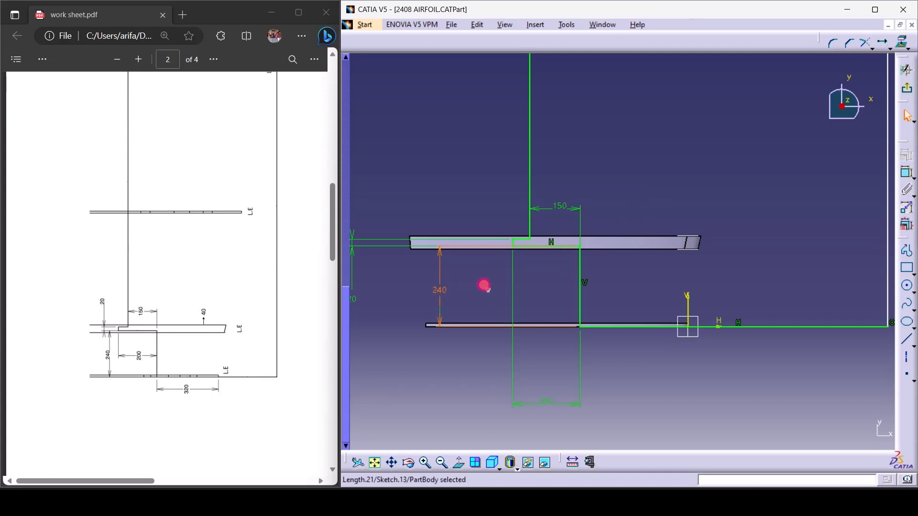
{"action": "left_click_drag", "start_coordinate": [437, 251], "coordinate": [487, 257]}
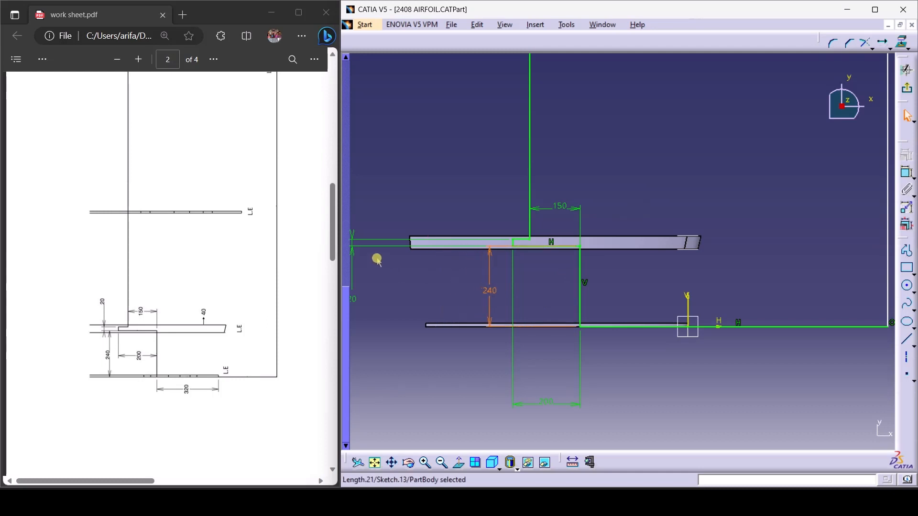
{"action": "left_click_drag", "start_coordinate": [354, 249], "coordinate": [459, 254]}
{"action": "left_click", "coordinate": [655, 407]}
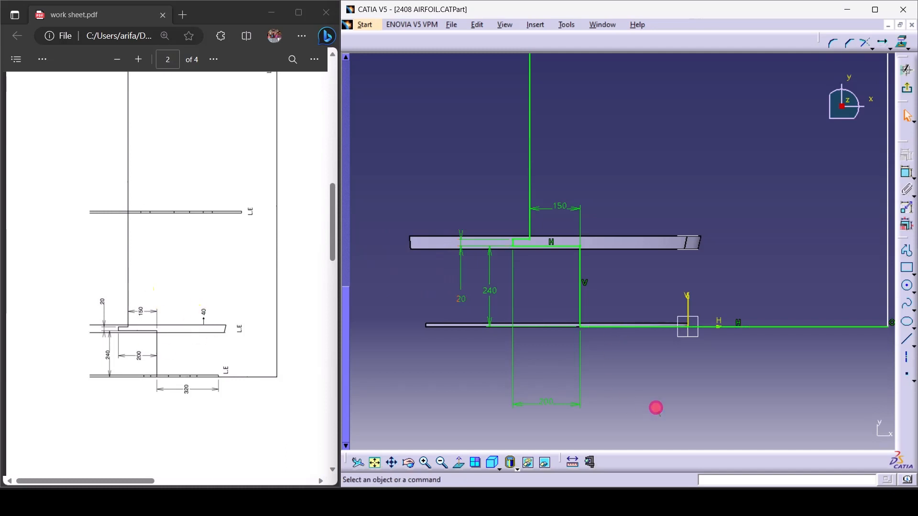
Adjust the profile's undimensioned closing vertical line so that it stands clear beyond the leading edges of all ribs
{"action": "left_click", "coordinate": [442, 463]}
{"action": "left_click", "coordinate": [440, 463]}
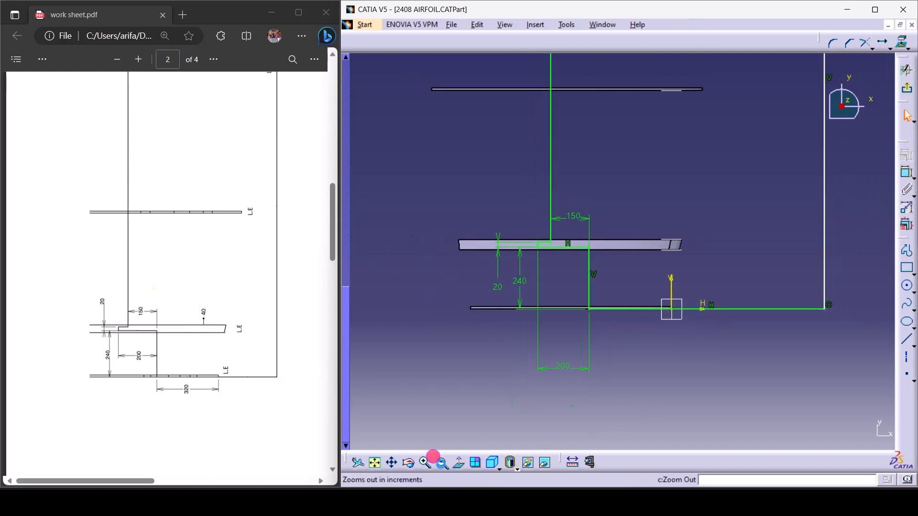
{"action": "left_click", "coordinate": [437, 460]}
{"action": "left_click", "coordinate": [434, 459]}
{"action": "left_click", "coordinate": [432, 457]}
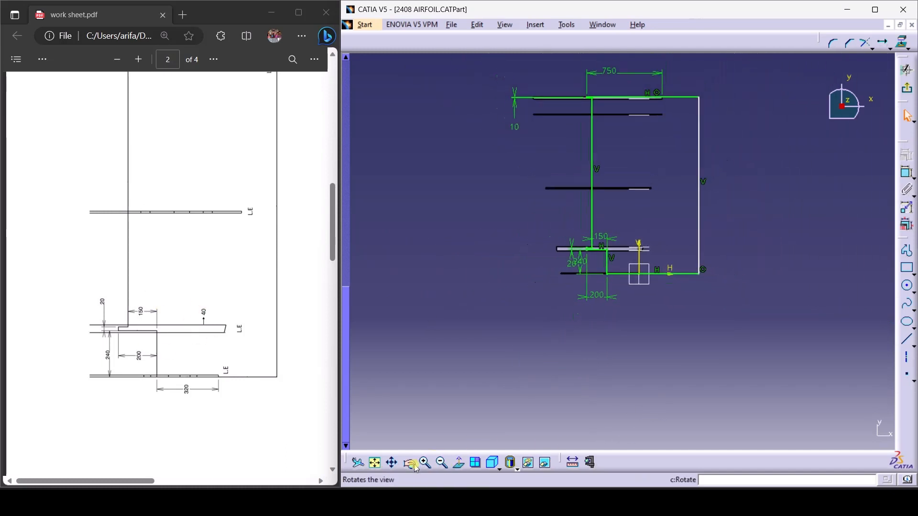
{"action": "left_click", "coordinate": [389, 462]}
{"action": "left_click_drag", "start_coordinate": [423, 290], "coordinate": [424, 331]}
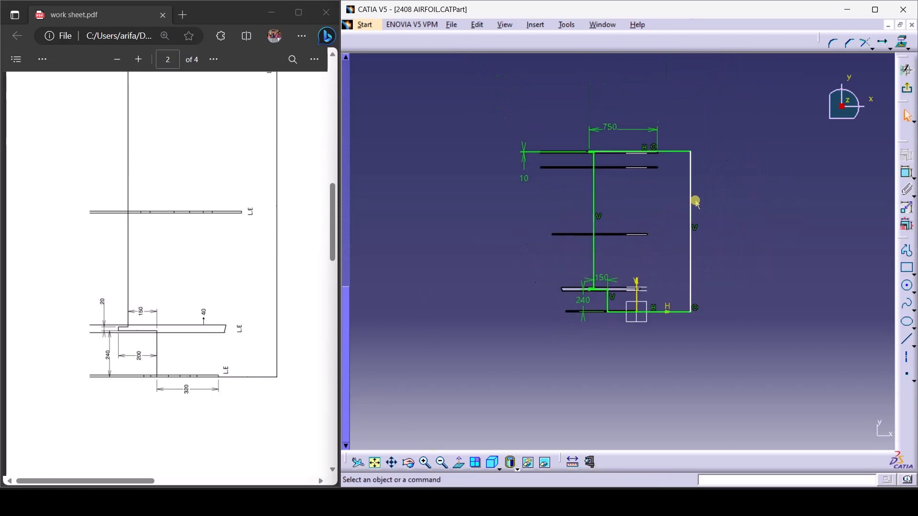
{"action": "mouse_move", "coordinate": [696, 203]}
{"action": "left_mouse_down"}
{"action": "mouse_move", "coordinate": [789, 201]}
{"action": "mouse_move", "coordinate": [682, 213]}
{"action": "mouse_move", "coordinate": [714, 230]}
{"action": "mouse_move", "coordinate": [680, 230]}
{"action": "mouse_move", "coordinate": [691, 235]}
{"action": "left_mouse_up"}
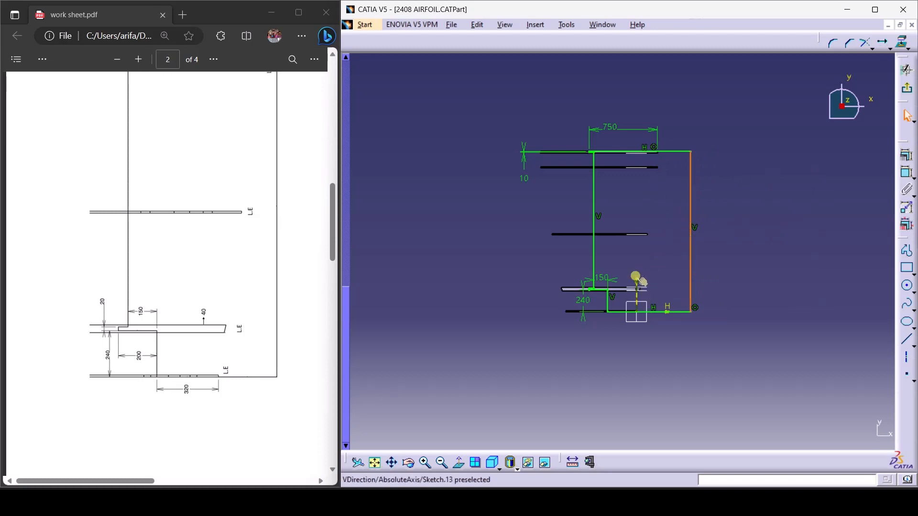
{"action": "left_click", "coordinate": [419, 459]}
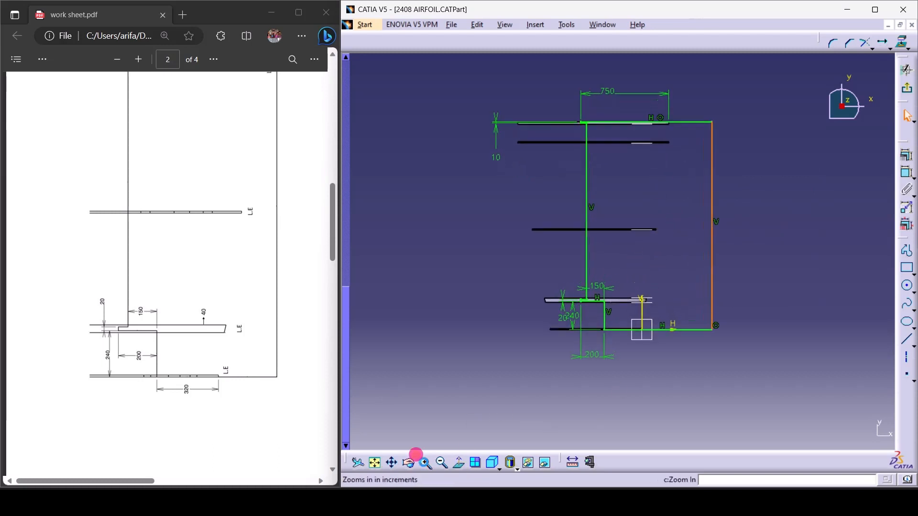
{"action": "left_click", "coordinate": [416, 455]}
{"action": "left_click", "coordinate": [416, 455]}
{"action": "middle_click_drag", "start_coordinate": [440, 287], "coordinate": [441, 326]}
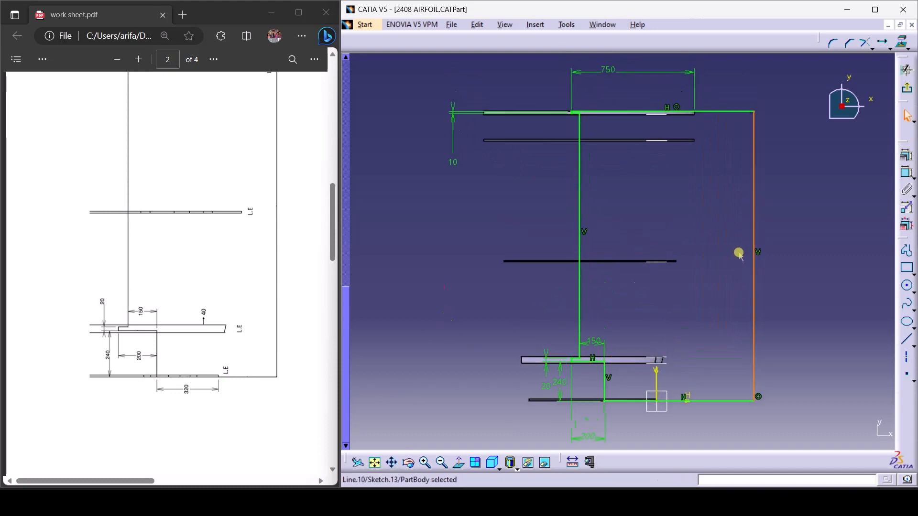
{"action": "mouse_move", "coordinate": [756, 228]}
{"action": "left_mouse_down"}
{"action": "mouse_move", "coordinate": [692, 225]}
{"action": "mouse_move", "coordinate": [717, 225]}
{"action": "left_mouse_up"}
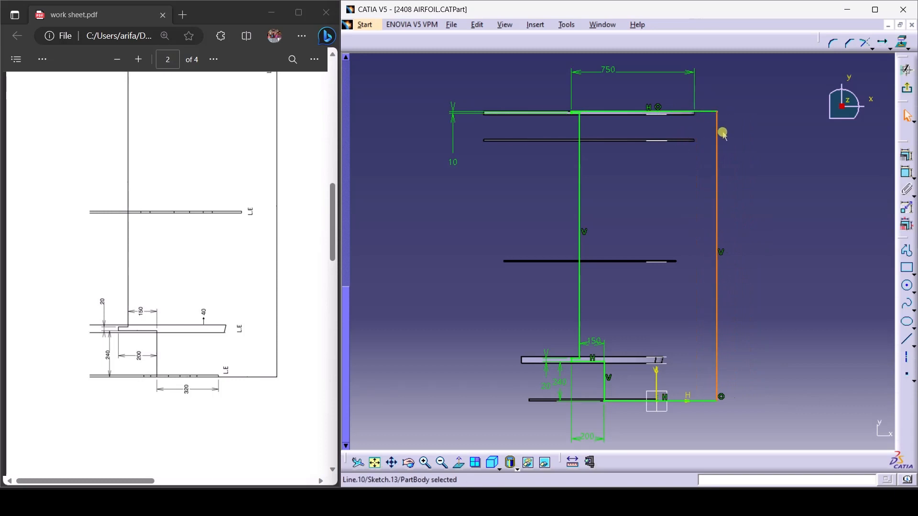
{"action": "mouse_move", "coordinate": [714, 139]}
{"action": "left_mouse_down"}
{"action": "mouse_move", "coordinate": [725, 139]}
{"action": "mouse_move", "coordinate": [746, 224]}
{"action": "left_mouse_up"}
{"action": "left_click", "coordinate": [781, 232]}
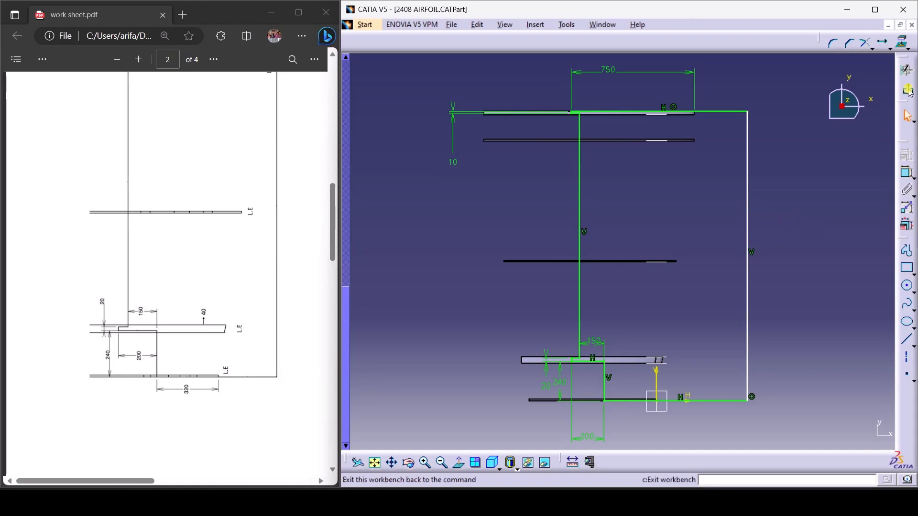
Exit the profile sketch and save the part under the new name TAIL WING PROFILE
{"action": "left_click", "coordinate": [906, 71]}
{"action": "left_click", "coordinate": [693, 271]}
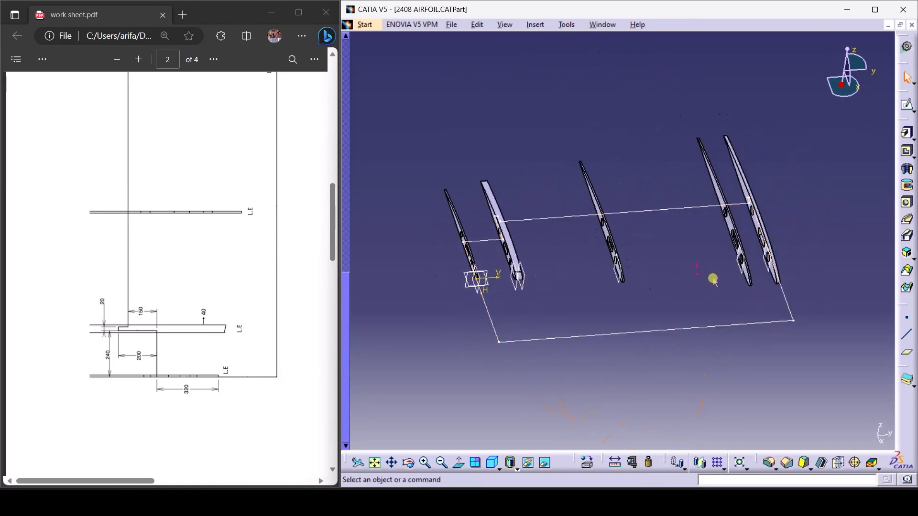
{"action": "left_click", "coordinate": [453, 25]}
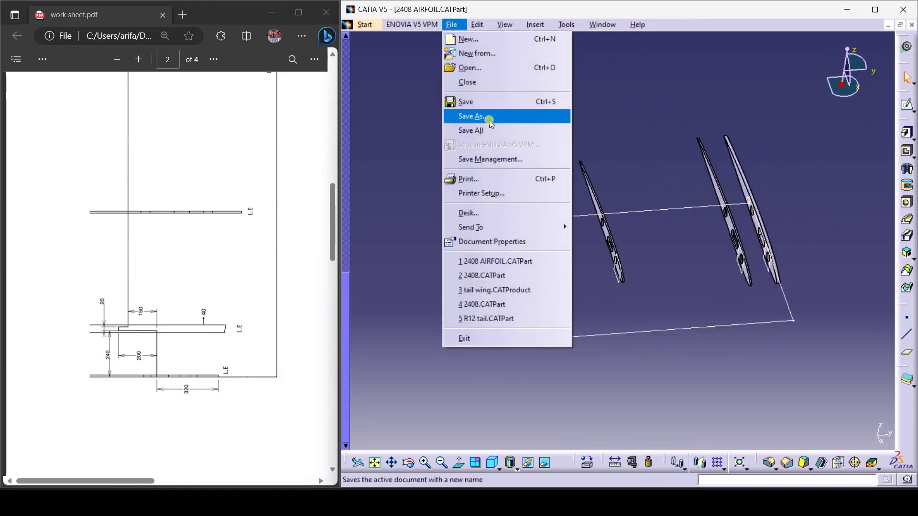
{"action": "left_click", "coordinate": [485, 119]}
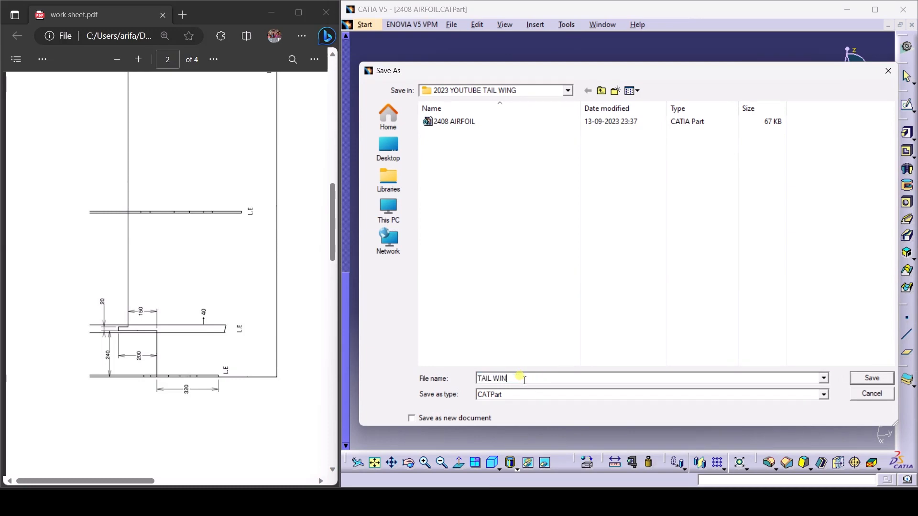
{"action": "type", "text": "PROFILE"}
{"action": "left_click", "coordinate": [868, 377]}
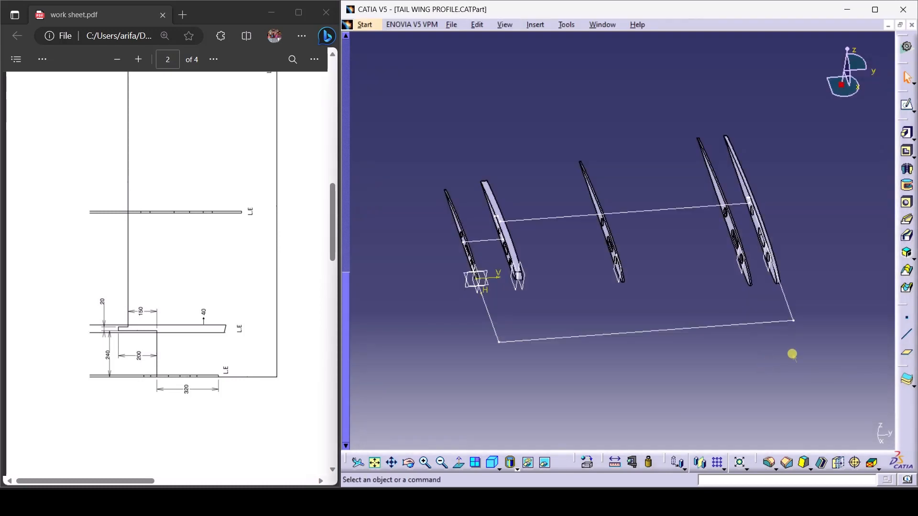
Cut the front portion of the ribs with a Pocket from the closed profile sketch, using mirrored extent and a depth of 200 mm
{"action": "left_click", "coordinate": [907, 152]}
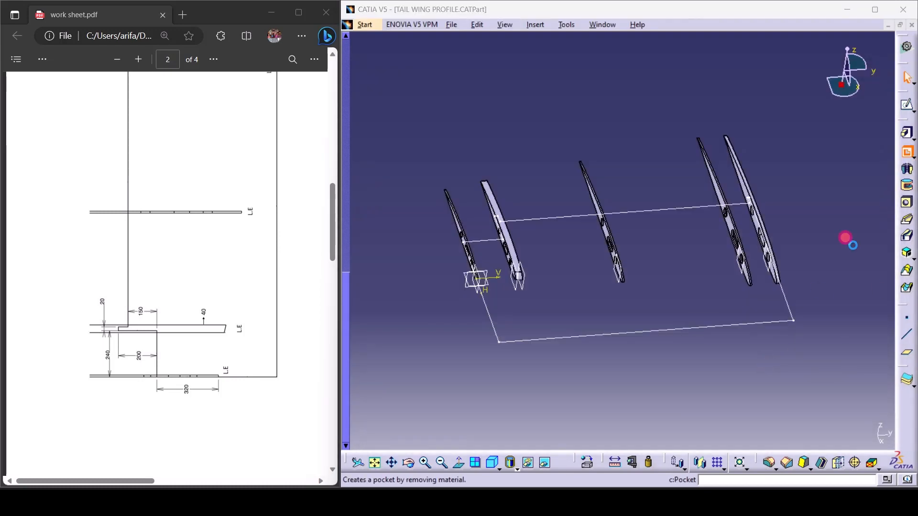
{"action": "left_click", "coordinate": [747, 329]}
{"action": "left_click", "coordinate": [789, 177]}
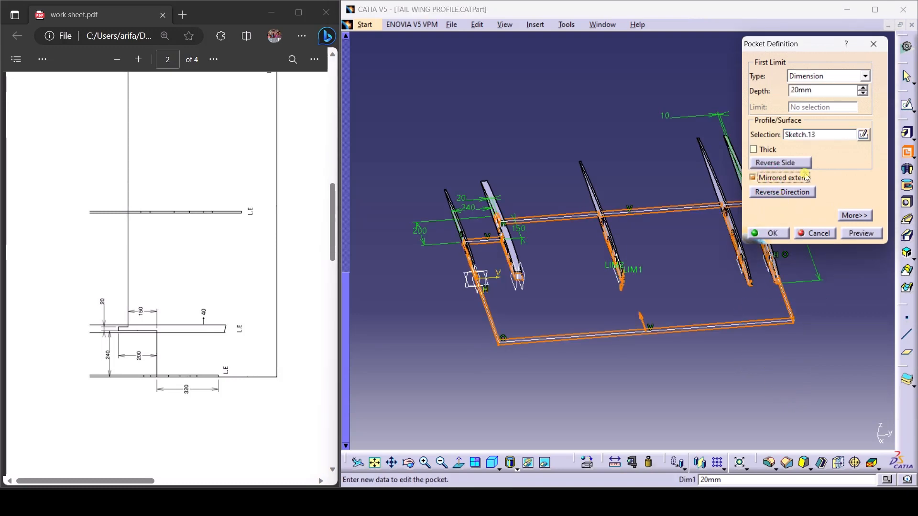
{"action": "left_click", "coordinate": [815, 90]}
{"action": "double_click", "coordinate": [819, 91]}
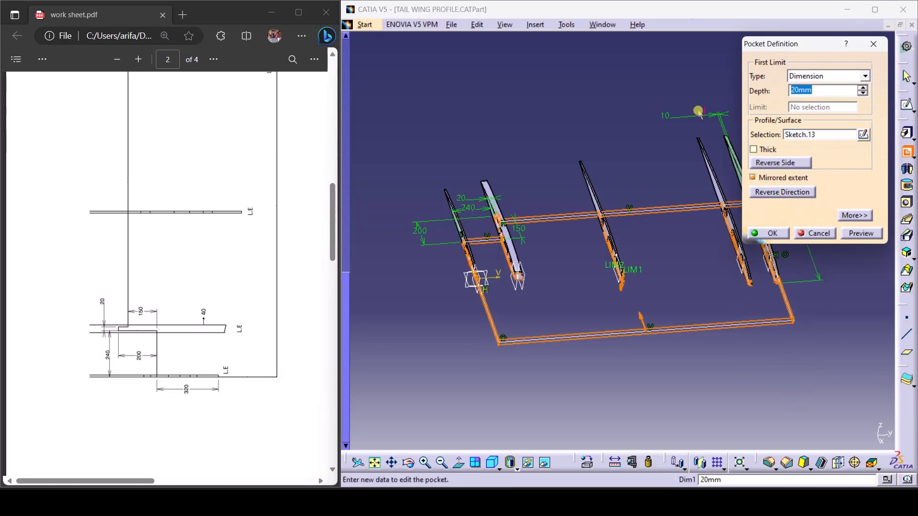
{"action": "type", "text": "200"}
{"action": "left_click", "coordinate": [626, 149]}
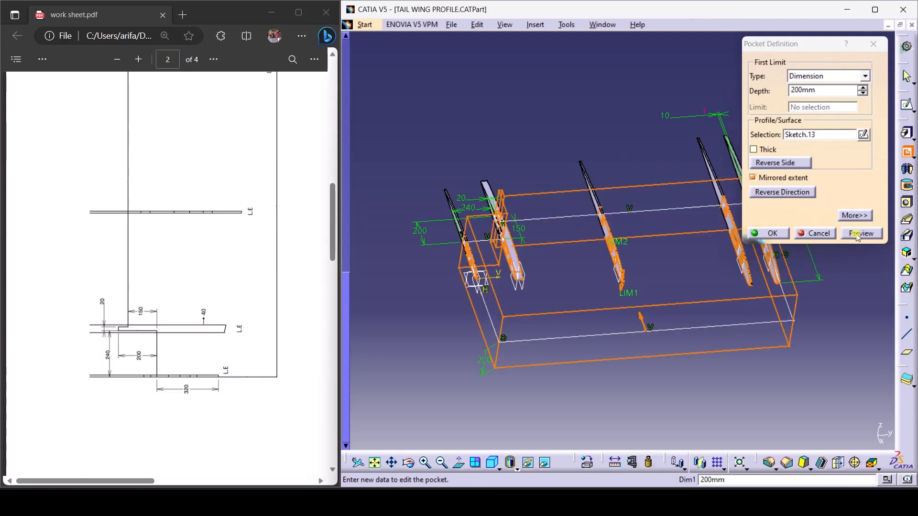
{"action": "left_click", "coordinate": [858, 234]}
{"action": "left_click", "coordinate": [779, 234]}
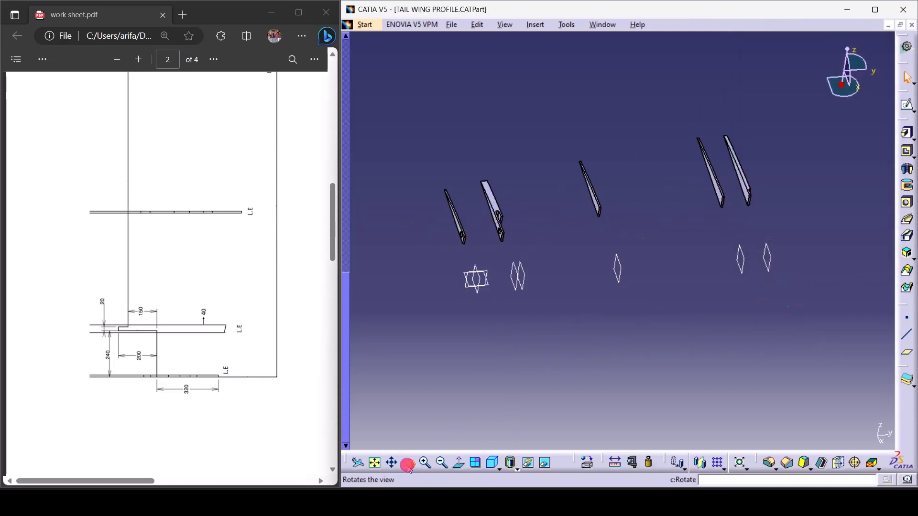
{"action": "left_click_drag", "start_coordinate": [408, 463], "coordinate": [553, 150]}
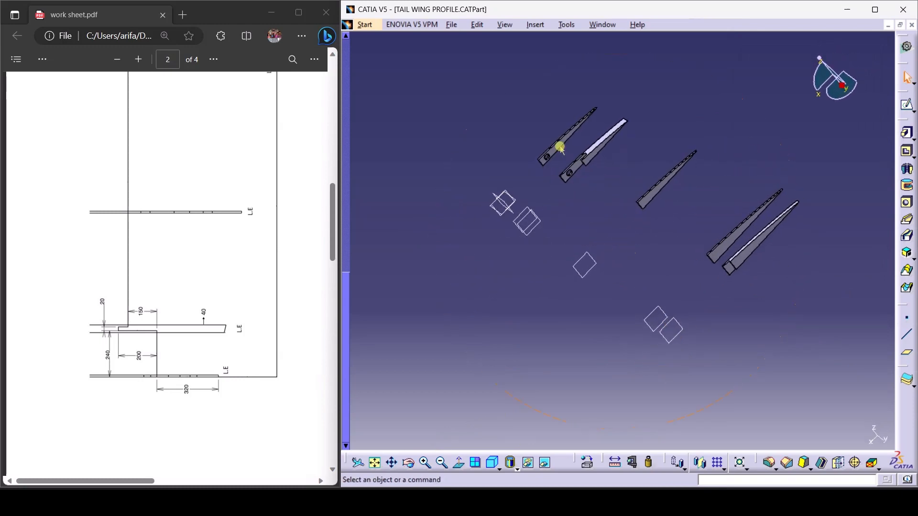
Save the trimmed ribs as a separate part file named REAR PART
{"action": "left_click", "coordinate": [452, 26]}
{"action": "left_click", "coordinate": [473, 116]}
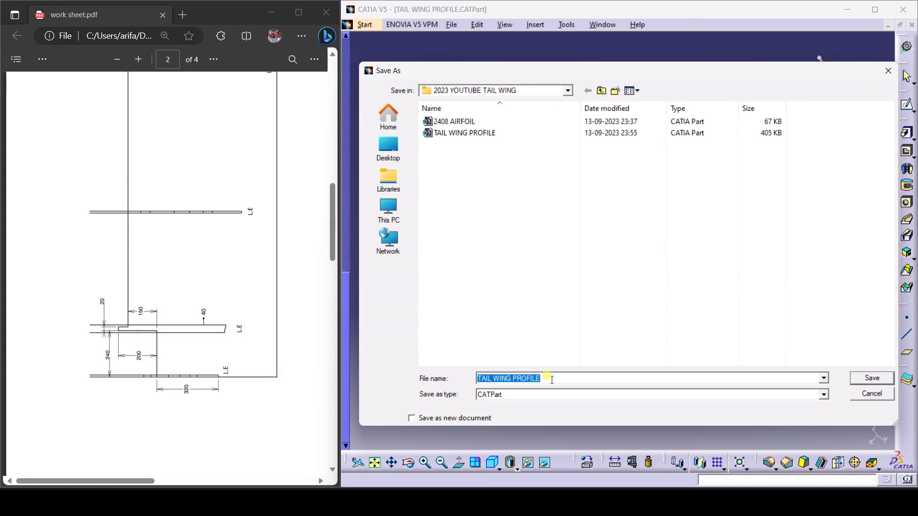
{"action": "type", "text": "REAR PART"}
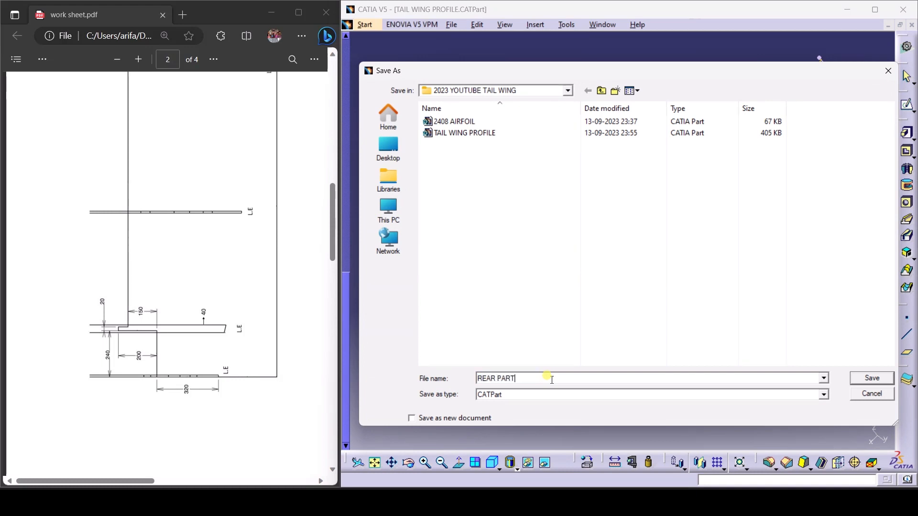
{"action": "key", "text": "Return"}
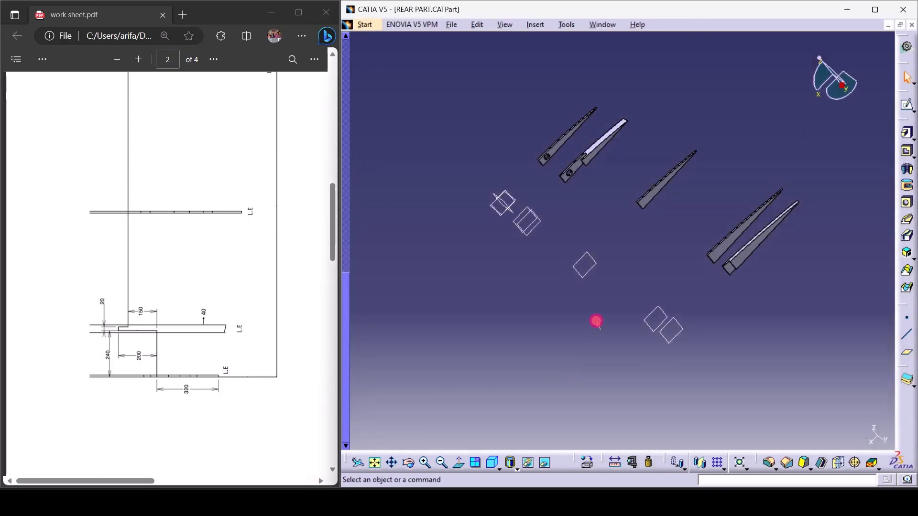
Close the rear part, reopen the TAIL WING PROFILE part and dismiss the missing-file message
{"action": "left_click", "coordinate": [913, 27]}
{"action": "key", "text": "ctrl+o"}
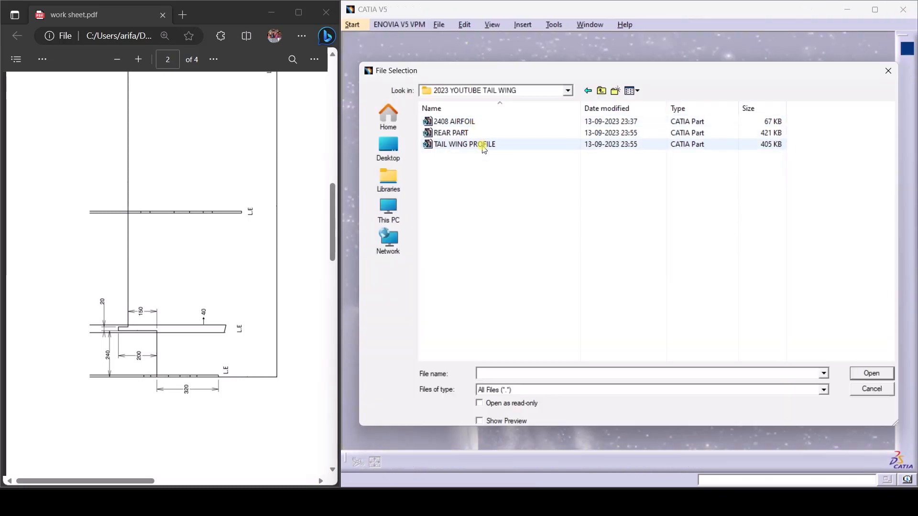
{"action": "double_click", "coordinate": [484, 149]}
{"action": "left_click", "coordinate": [794, 382]}
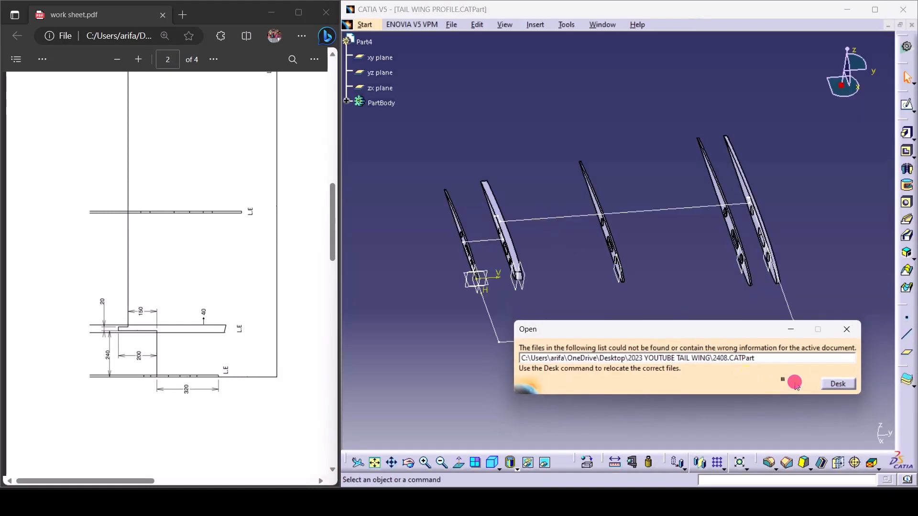
Cut the rear portion of the ribs with a Pocket from the closed profile sketch, using the reversed side, 200 mm depth and mirrored extent
{"action": "left_click", "coordinate": [774, 322]}
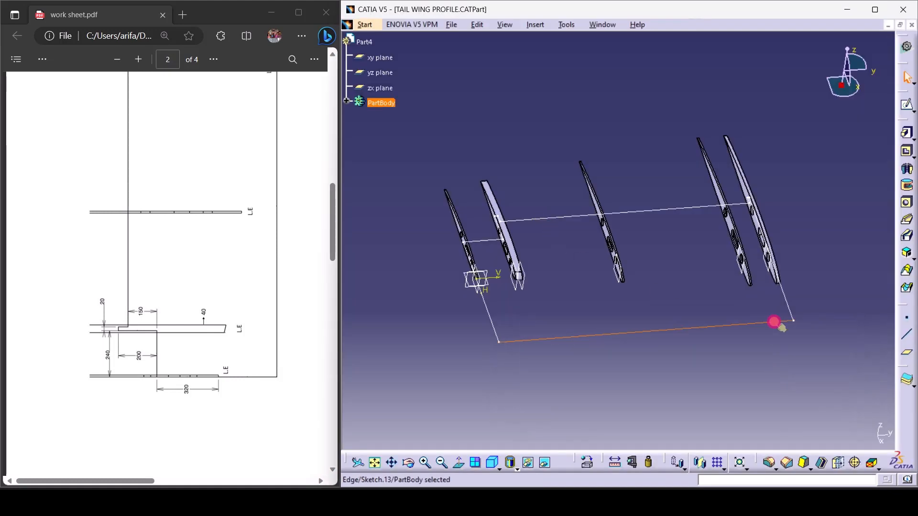
{"action": "left_click", "coordinate": [906, 153]}
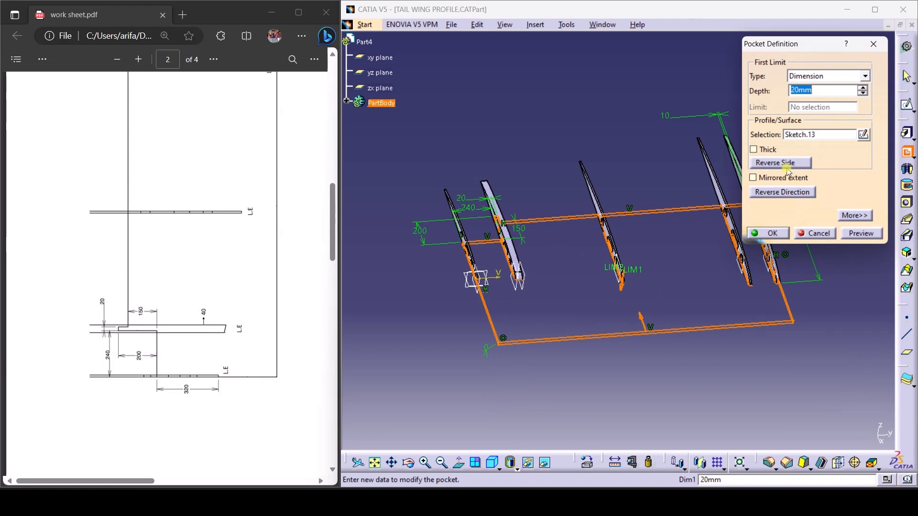
{"action": "left_click", "coordinate": [800, 164]}
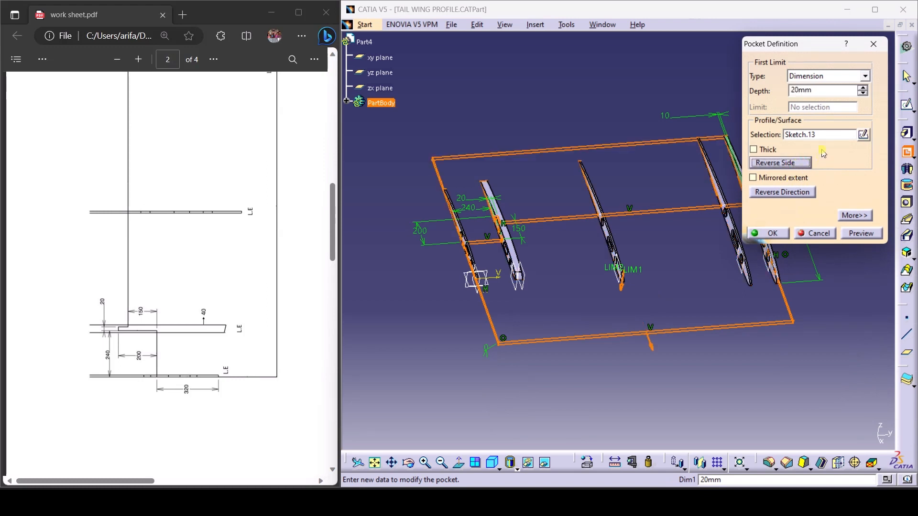
{"action": "left_click", "coordinate": [819, 91]}
{"action": "double_click", "coordinate": [819, 92]}
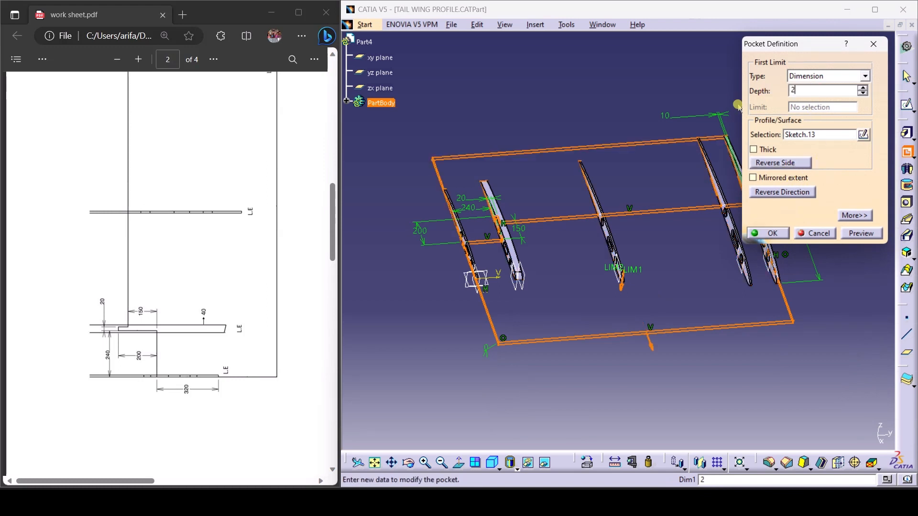
{"action": "type", "text": "200"}
{"action": "left_click", "coordinate": [793, 181]}
{"action": "left_click", "coordinate": [860, 233]}
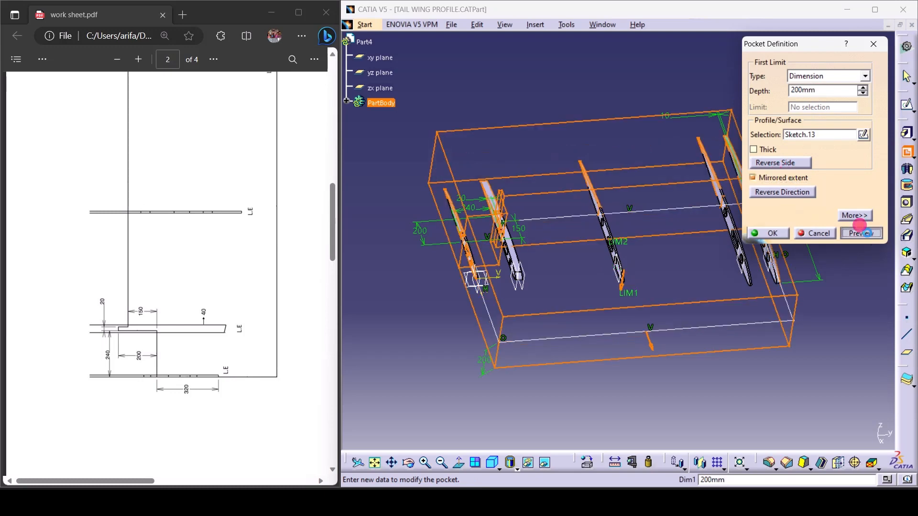
{"action": "left_click", "coordinate": [771, 234]}
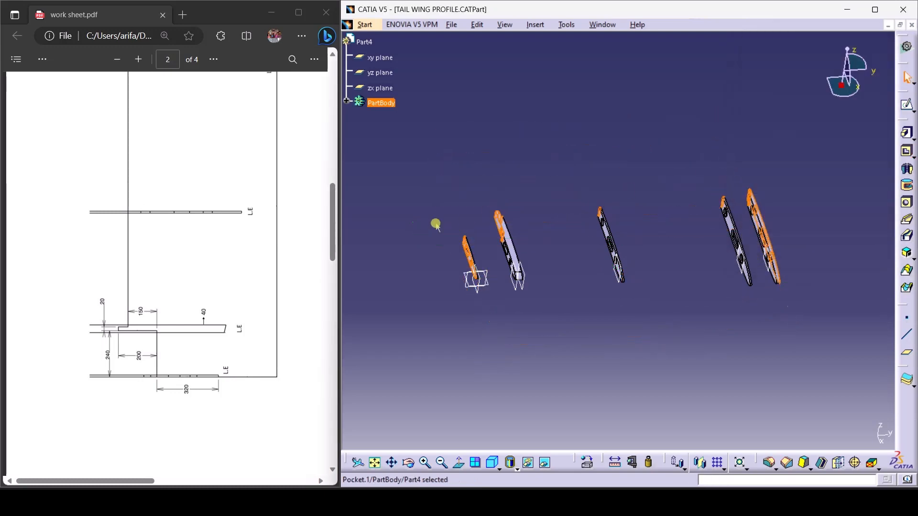
{"action": "left_click", "coordinate": [748, 302]}
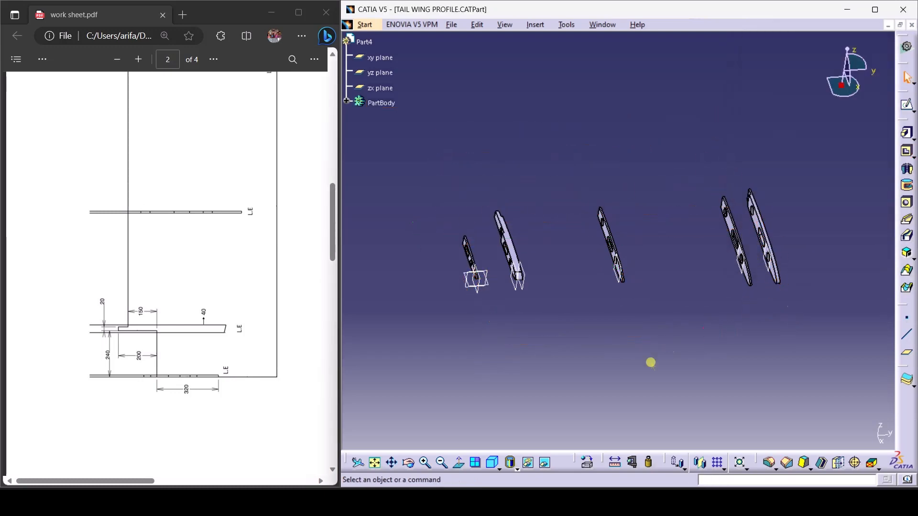
Save the trimmed front ribs as a separate part file named FRONT PART
{"action": "left_click", "coordinate": [409, 464]}
{"action": "left_click_drag", "start_coordinate": [731, 287], "coordinate": [581, 334]}
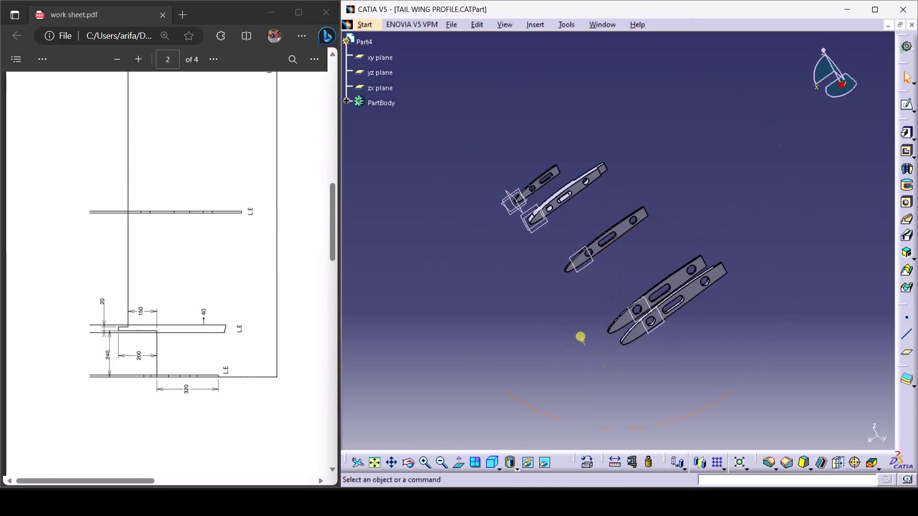
{"action": "left_click", "coordinate": [452, 26]}
{"action": "left_click", "coordinate": [467, 115]}
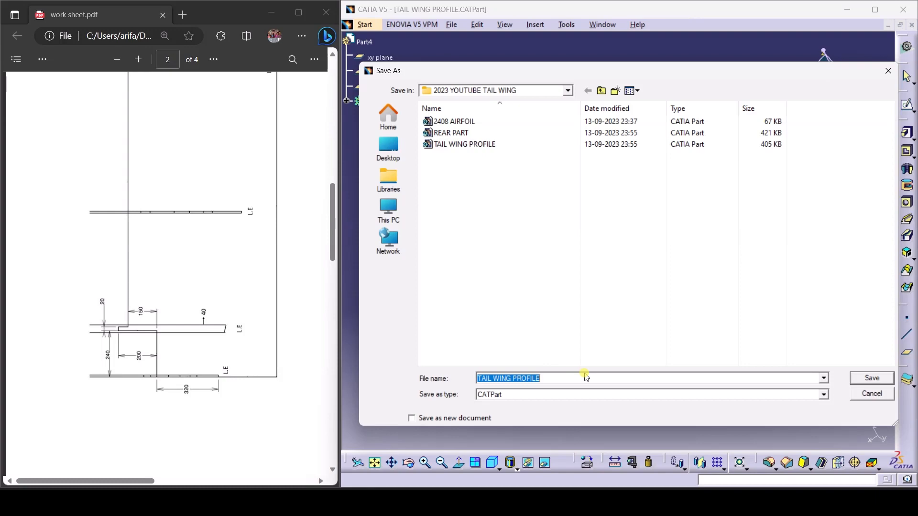
{"action": "type", "text": "FRO"}
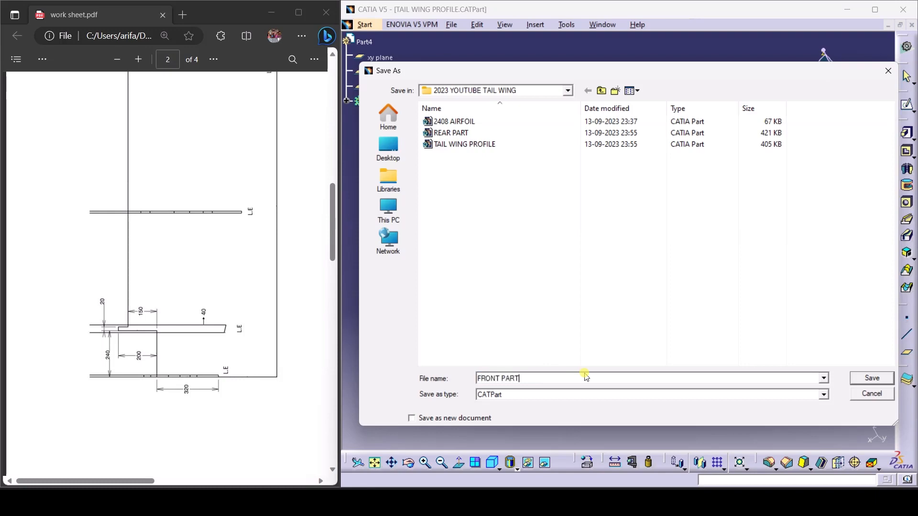
{"action": "type", "text": "NT PART"}
{"action": "left_click", "coordinate": [861, 377]}
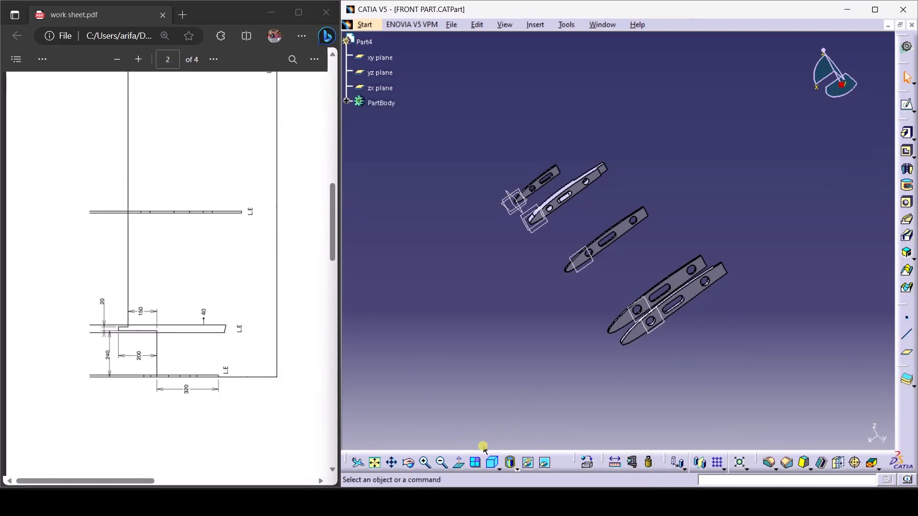
Enlarge the worksheet PDF, rotate its pages upright and check the details of the moving ribs
{"action": "middle_click_drag", "start_coordinate": [620, 371], "coordinate": [465, 385]}
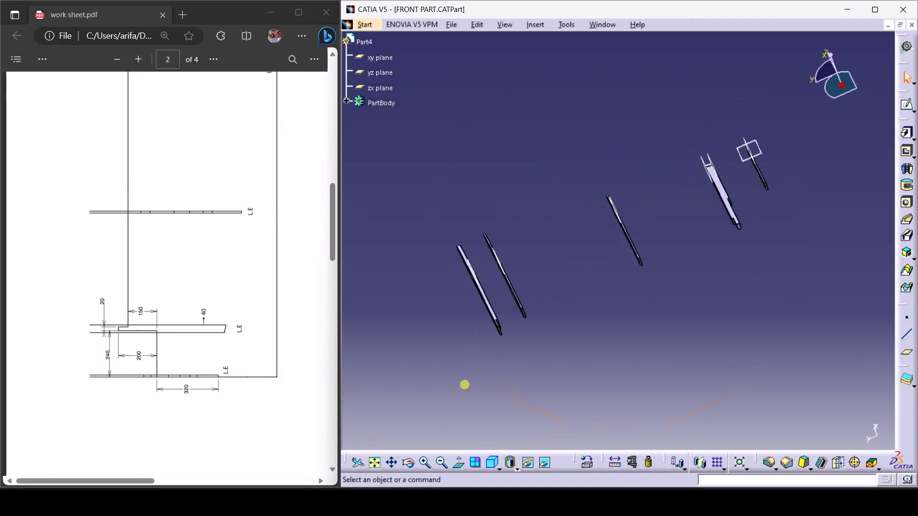
{"action": "scroll", "coordinate": [300, 365], "scroll_direction": "down", "scroll_amount": 5}
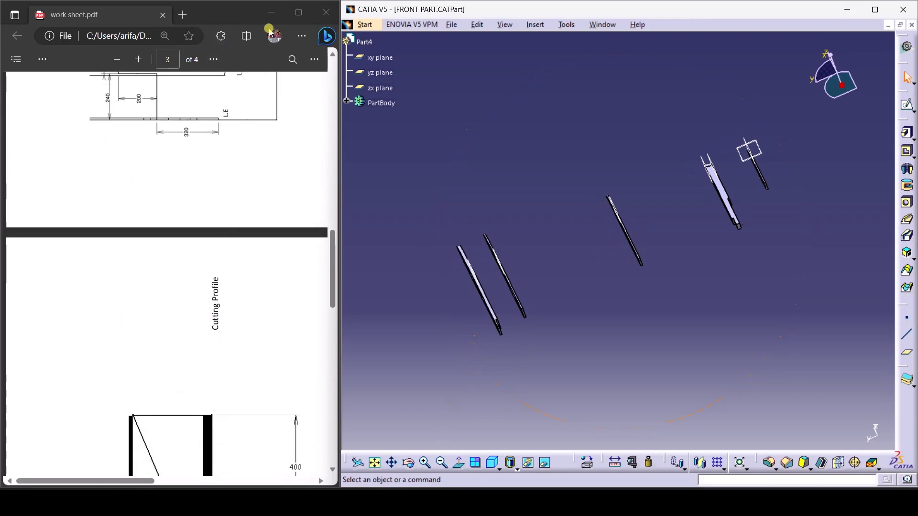
{"action": "left_click", "coordinate": [299, 13]}
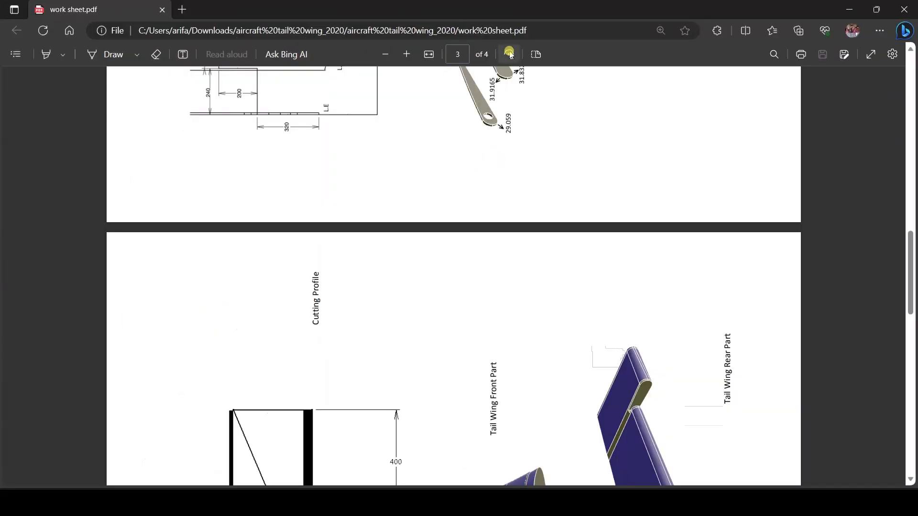
{"action": "left_click", "coordinate": [510, 54]}
{"action": "scroll", "coordinate": [584, 205], "scroll_direction": "up", "scroll_amount": 5}
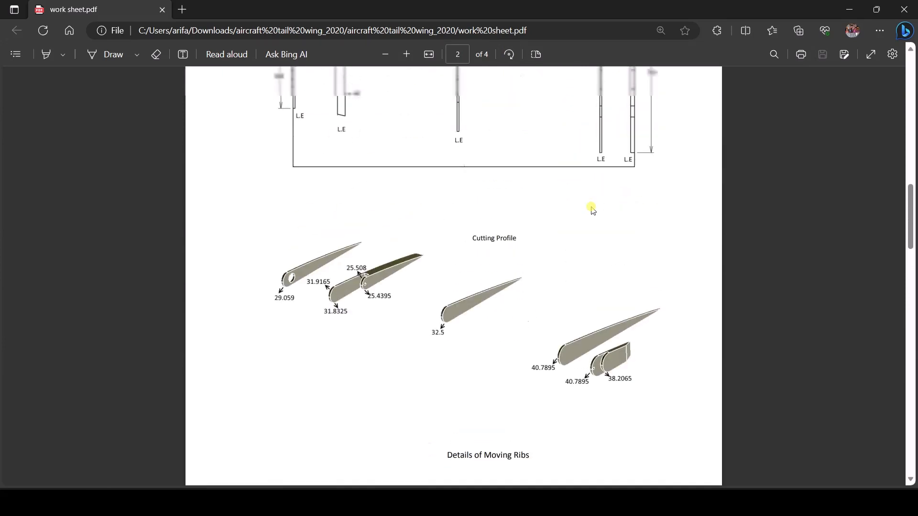
{"action": "left_click", "coordinate": [848, 9]}
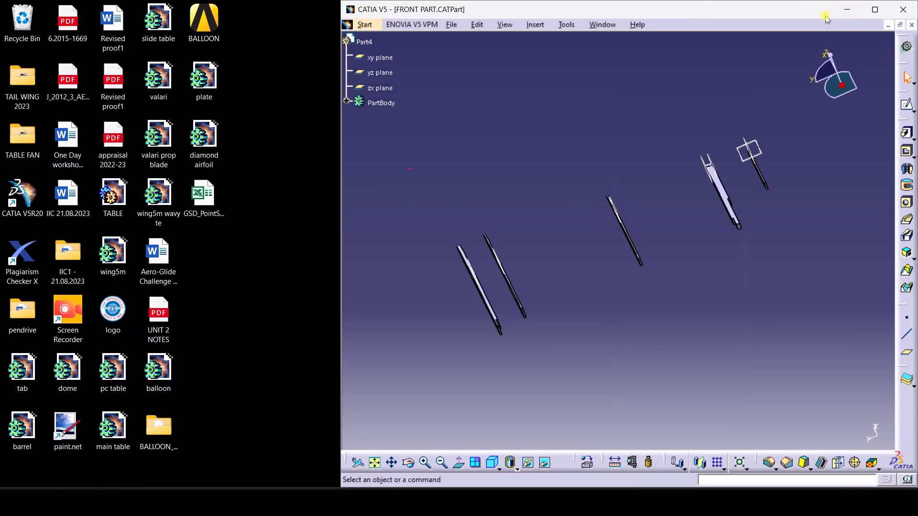
Return to the CATIA part, maximize its window and inspect the cut ends of the front ribs
{"action": "left_click", "coordinate": [874, 9]}
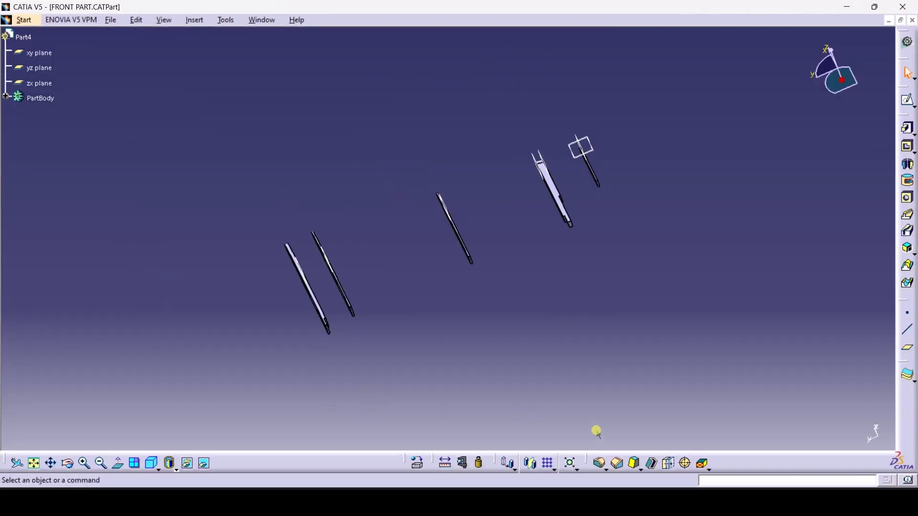
{"action": "left_click", "coordinate": [85, 463]}
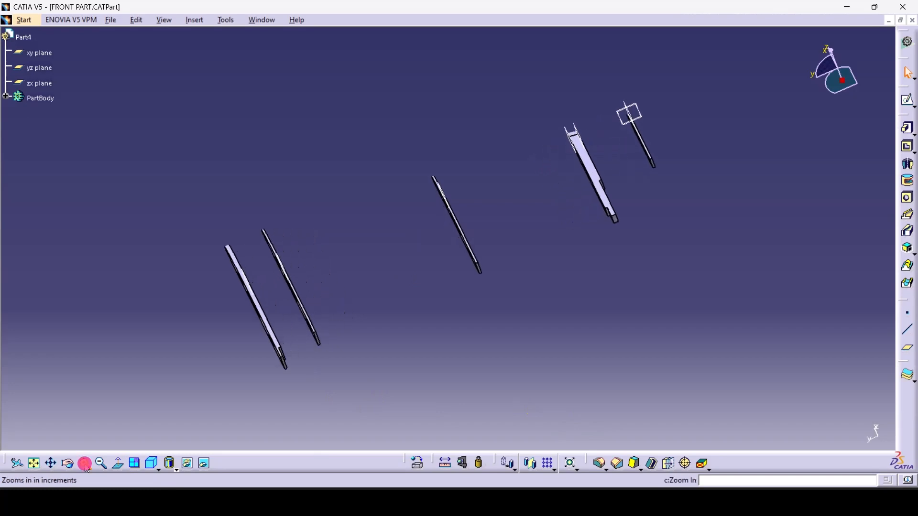
{"action": "left_click", "coordinate": [69, 465]}
{"action": "left_click_drag", "start_coordinate": [427, 310], "coordinate": [389, 295]}
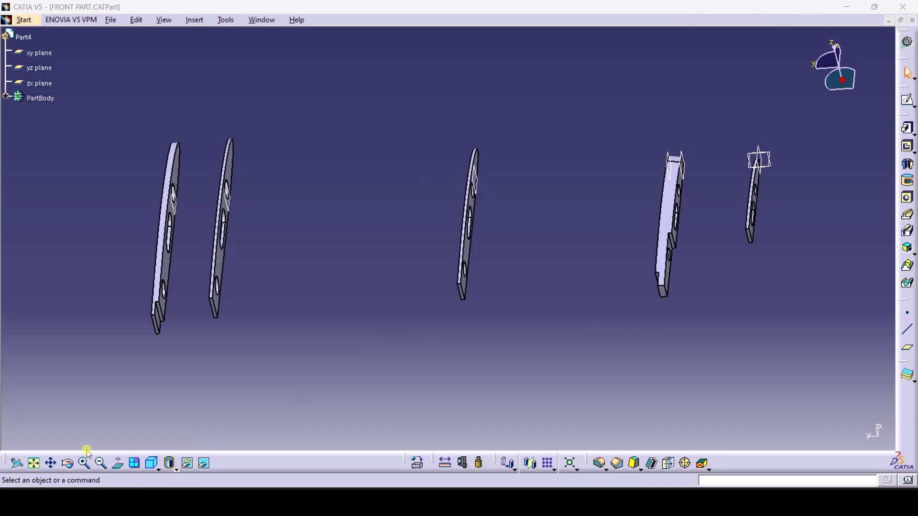
Switch to the worksheet and examine the cutting profile and the Tail Wing Front Part illustration up close
{"action": "left_click", "coordinate": [100, 500]}
{"action": "scroll", "coordinate": [490, 237], "scroll_direction": "up", "scroll_amount": 4}
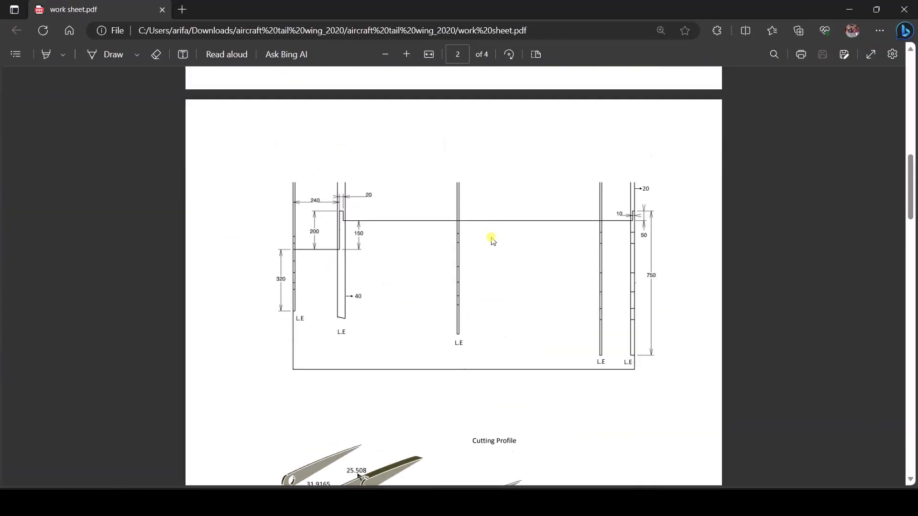
{"action": "scroll", "coordinate": [487, 239], "scroll_direction": "down", "scroll_amount": 15}
{"action": "scroll", "coordinate": [477, 245], "scroll_direction": "down", "scroll_amount": 3}
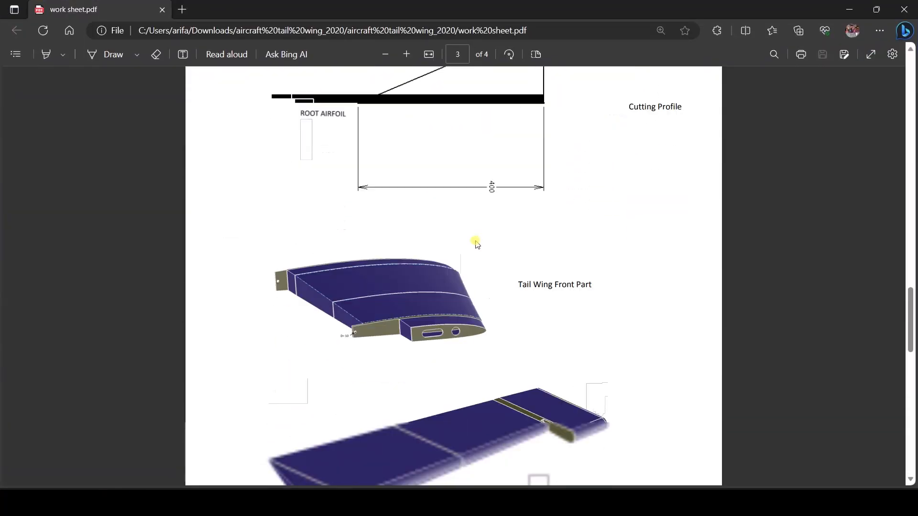
{"action": "left_click", "coordinate": [406, 54]}
{"action": "scroll", "coordinate": [366, 265], "scroll_direction": "down", "scroll_amount": 6}
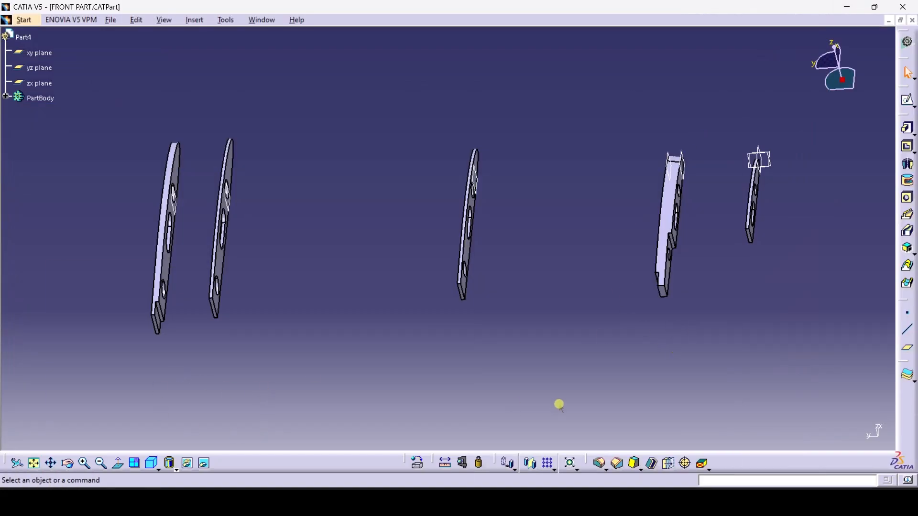
Start a sketch on the large end rib's outer face and draw a circle about 9.6 mm in diameter near its cut rear edge
{"action": "left_click", "coordinate": [69, 466]}
{"action": "left_click_drag", "start_coordinate": [296, 291], "coordinate": [369, 273]}
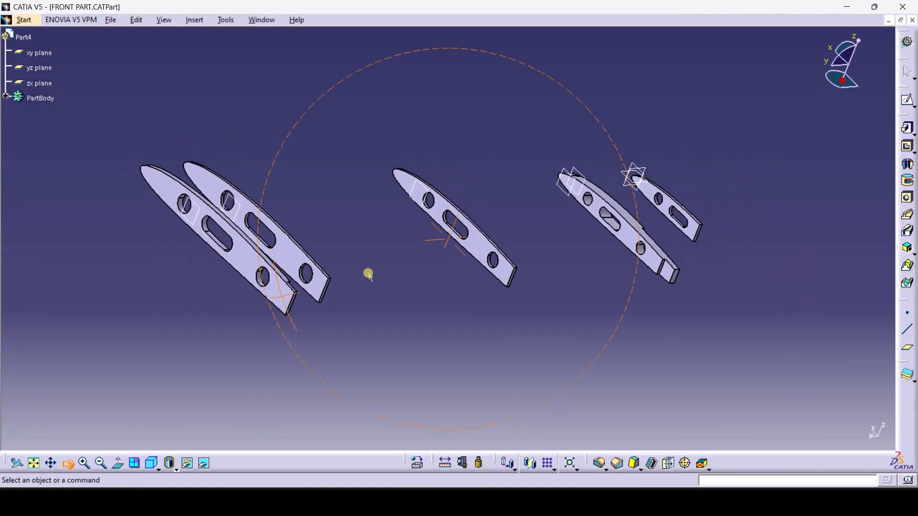
{"action": "left_click", "coordinate": [907, 105]}
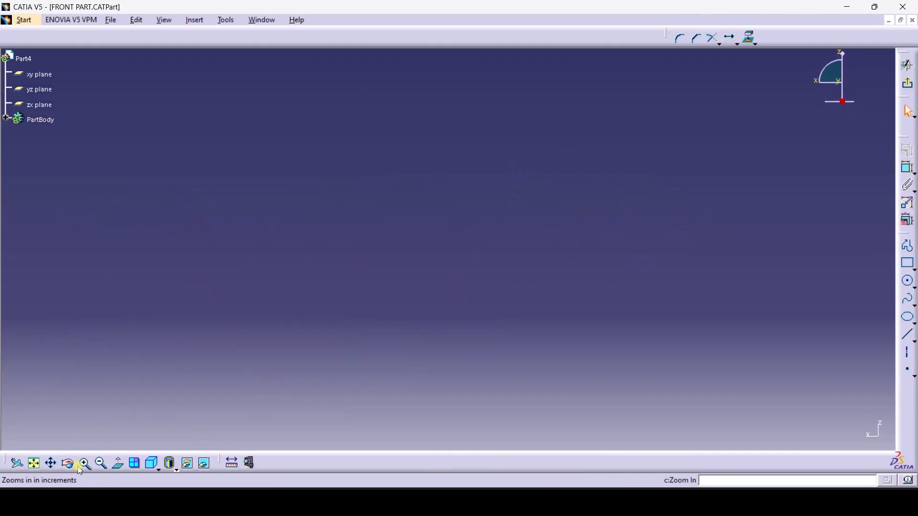
{"action": "left_click", "coordinate": [50, 463]}
{"action": "mouse_move", "coordinate": [130, 384]}
{"action": "left_mouse_down"}
{"action": "mouse_move", "coordinate": [574, 190]}
{"action": "mouse_move", "coordinate": [621, 90]}
{"action": "left_mouse_up"}
{"action": "left_click", "coordinate": [84, 463]}
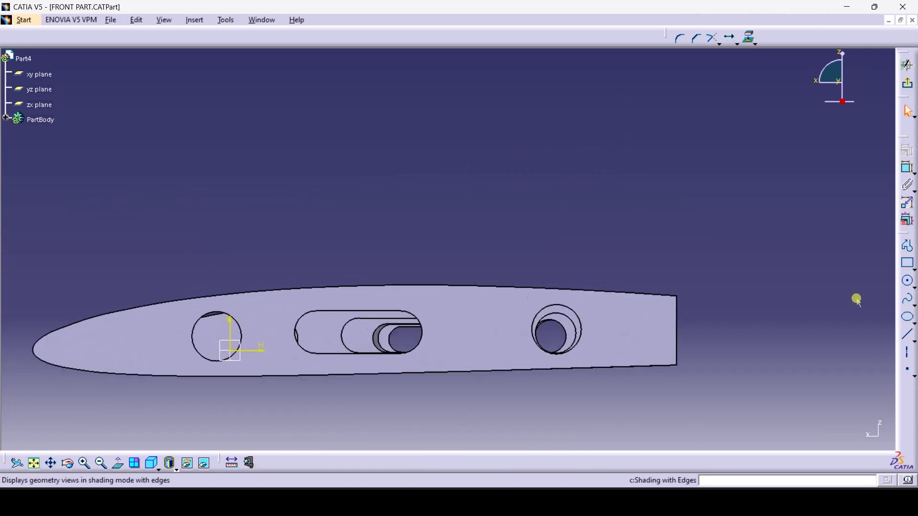
{"action": "left_click", "coordinate": [910, 284]}
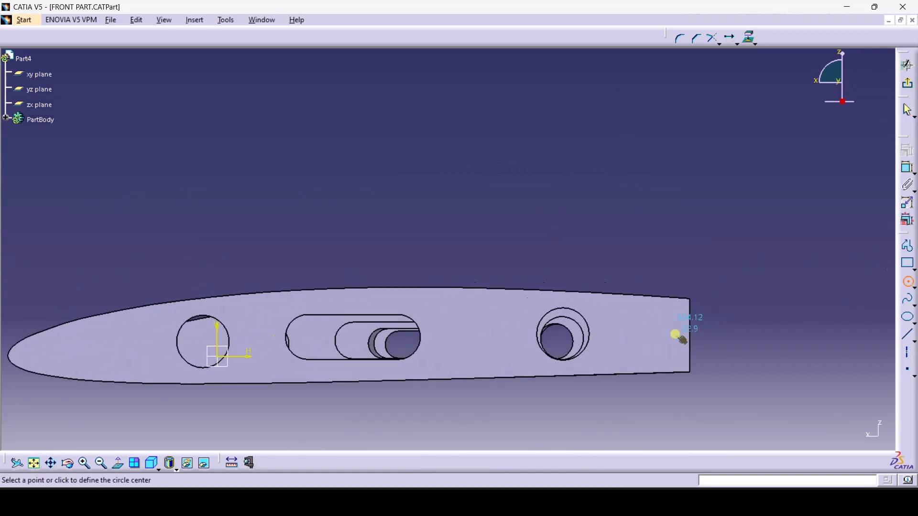
{"action": "double_click", "coordinate": [675, 336]}
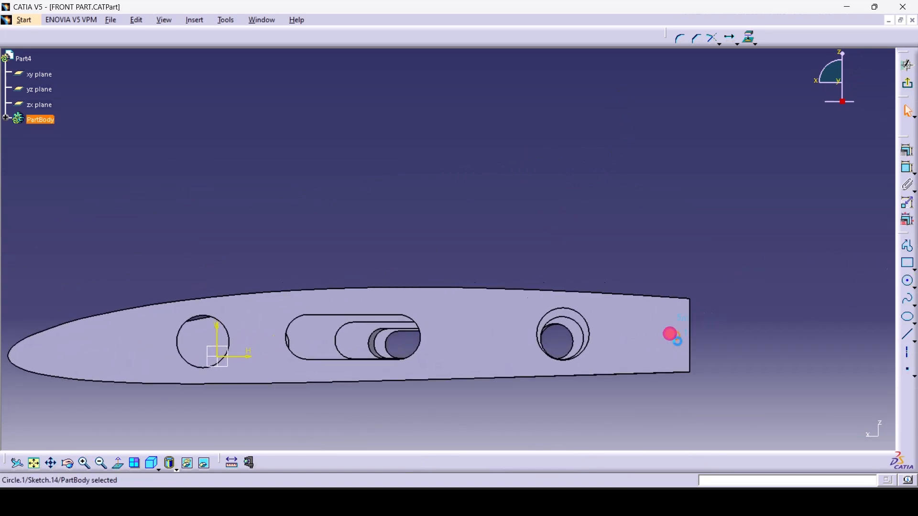
Dimension the circle's diameter and set it to 10 mm
{"action": "left_click", "coordinate": [905, 171]}
{"action": "left_click", "coordinate": [676, 336]}
{"action": "left_click", "coordinate": [725, 210]}
{"action": "double_click", "coordinate": [731, 218]}
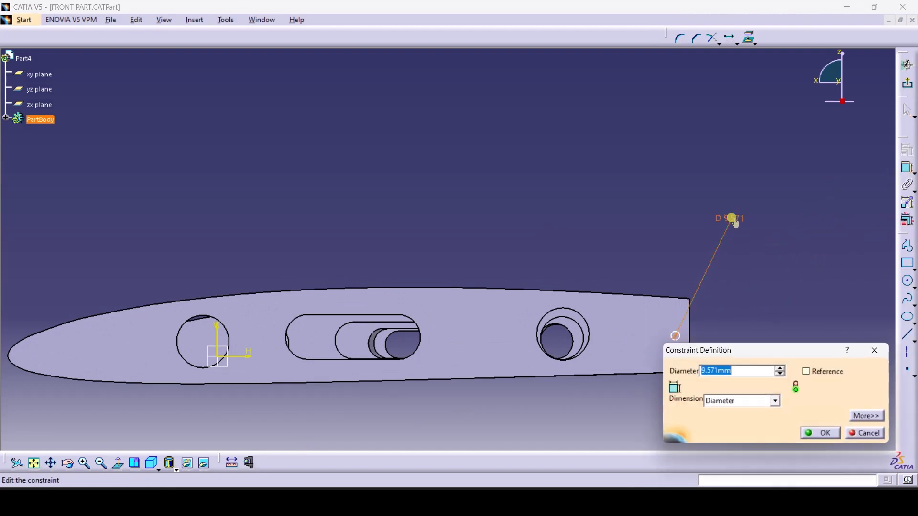
{"action": "type", "text": "10"}
{"action": "key", "text": "Return"}
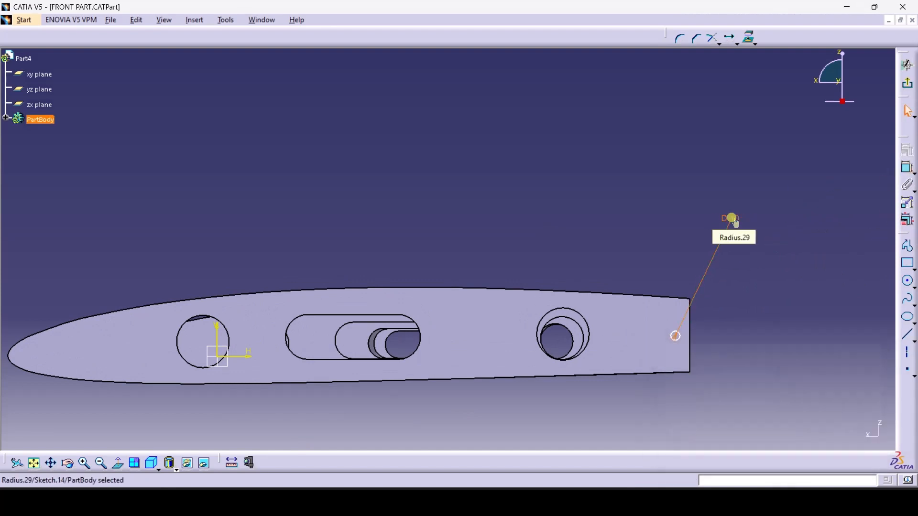
Constrain the circle's centre to a distance of 10 mm from the rib's cut rear edge
{"action": "left_click", "coordinate": [690, 340]}
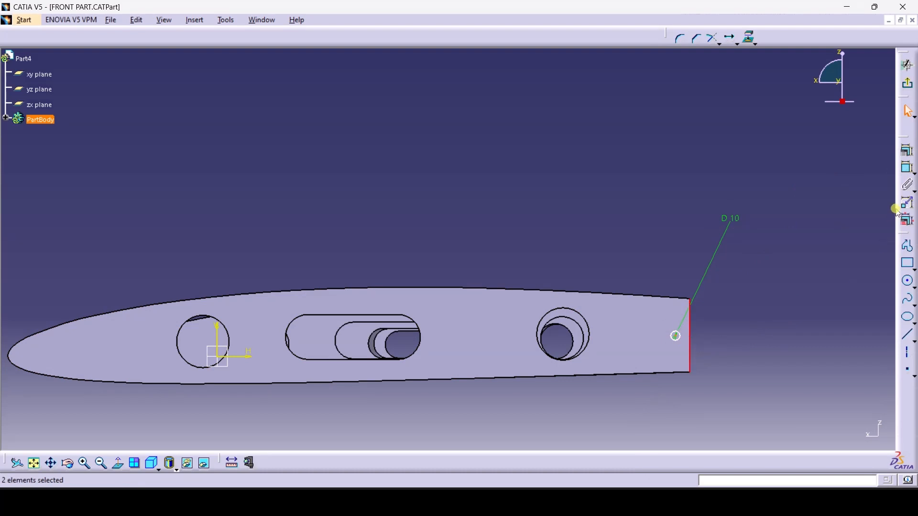
{"action": "left_click", "coordinate": [909, 176]}
{"action": "left_click", "coordinate": [762, 165]}
{"action": "double_click", "coordinate": [758, 162]}
{"action": "type", "text": "10"}
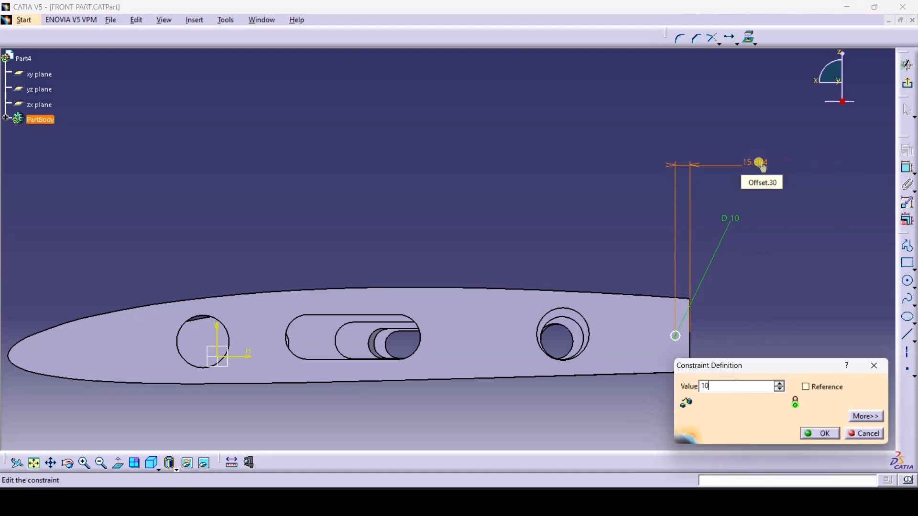
{"action": "key", "text": "Return"}
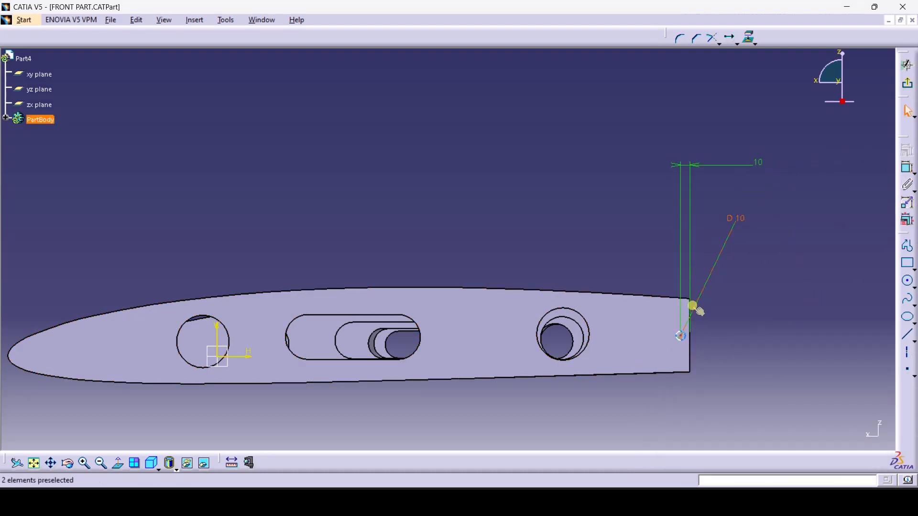
{"action": "left_click", "coordinate": [690, 299]}
{"action": "left_click", "coordinate": [718, 402]}
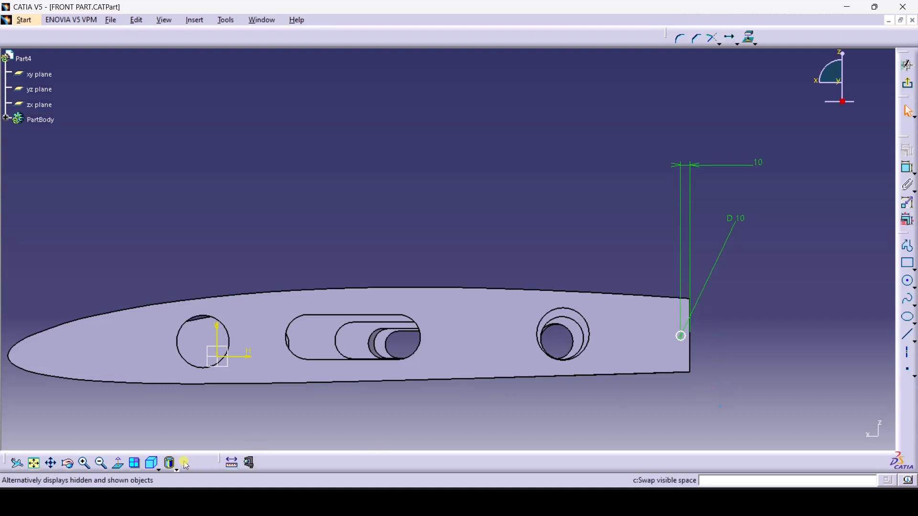
Constrain the circle's centre as equidistant from the upper and lower corners of the large end rib's cut rear edge
{"action": "left_click", "coordinate": [71, 463]}
{"action": "mouse_move", "coordinate": [546, 399]}
{"action": "left_mouse_down"}
{"action": "mouse_move", "coordinate": [544, 391]}
{"action": "mouse_move", "coordinate": [529, 393]}
{"action": "mouse_move", "coordinate": [563, 406]}
{"action": "mouse_move", "coordinate": [544, 410]}
{"action": "left_mouse_up"}
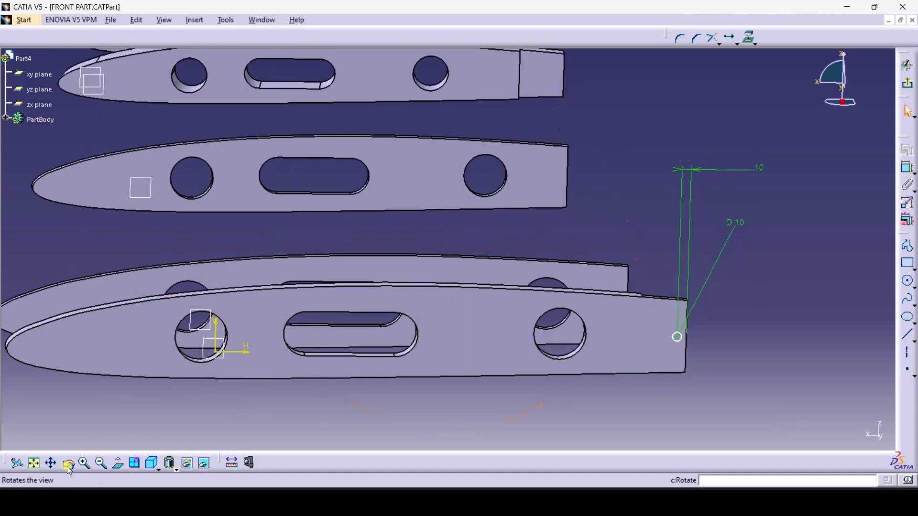
{"action": "left_click_drag", "start_coordinate": [661, 272], "coordinate": [575, 276]}
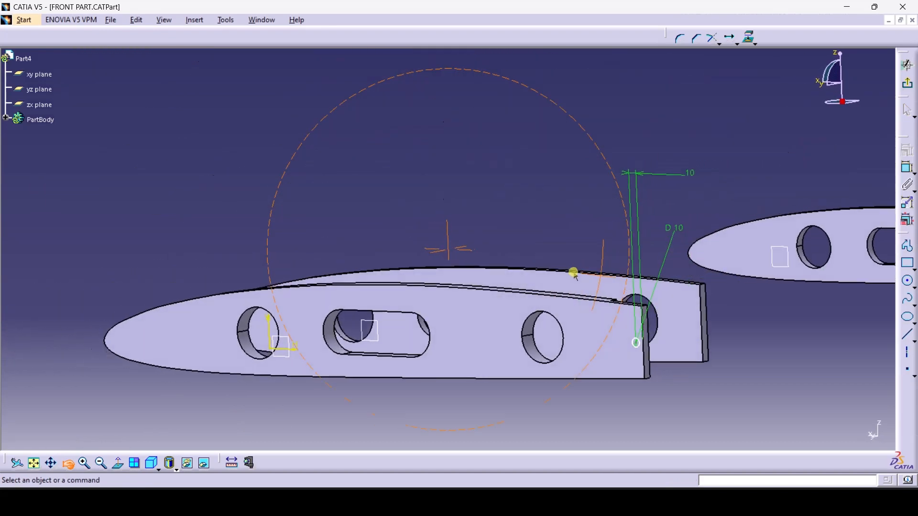
{"action": "left_click", "coordinate": [84, 463]}
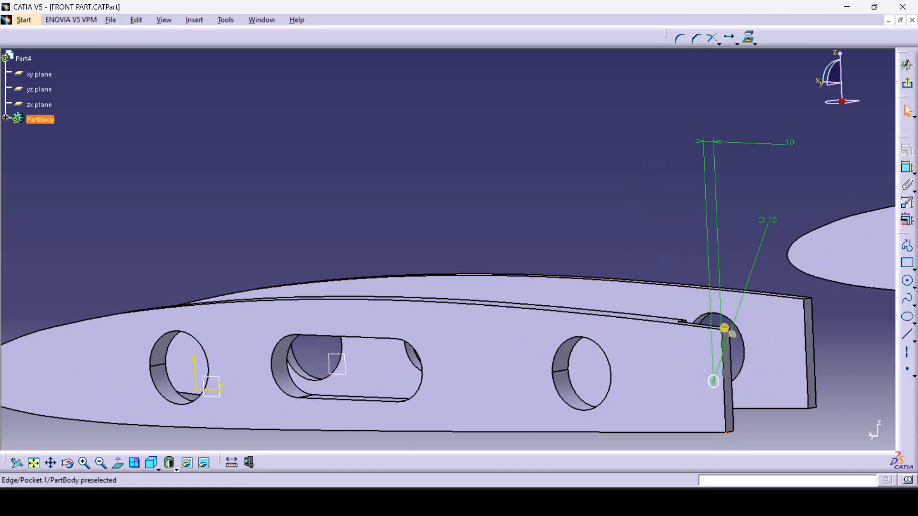
{"action": "left_click", "coordinate": [727, 432], "text": "ctrl"}
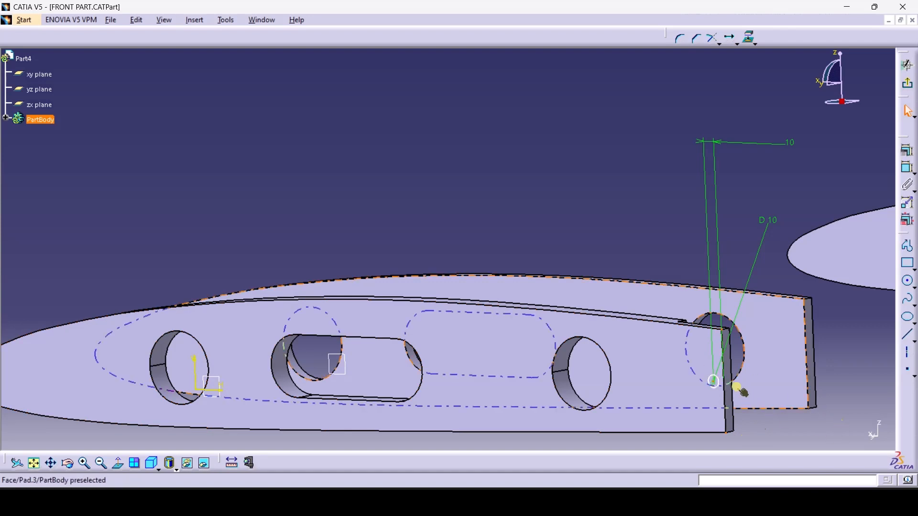
{"action": "left_click", "coordinate": [909, 153]}
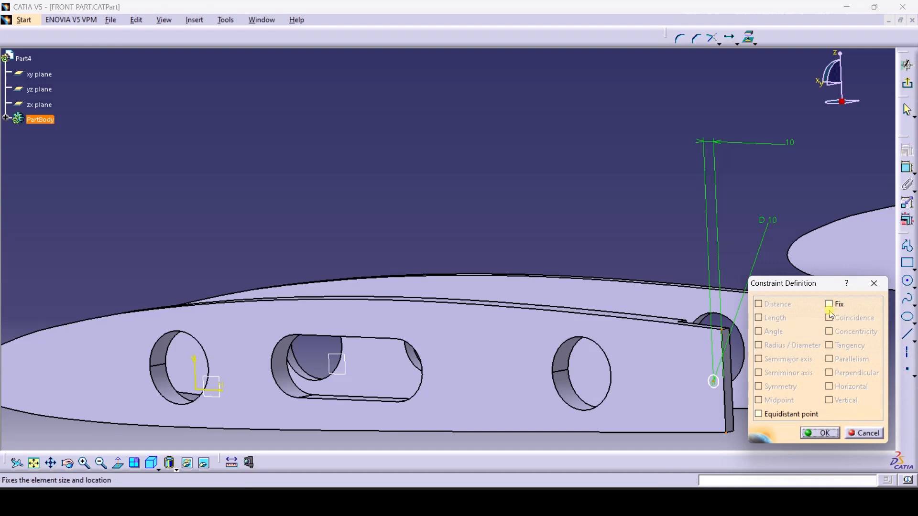
{"action": "left_click", "coordinate": [794, 414]}
{"action": "left_click", "coordinate": [820, 434]}
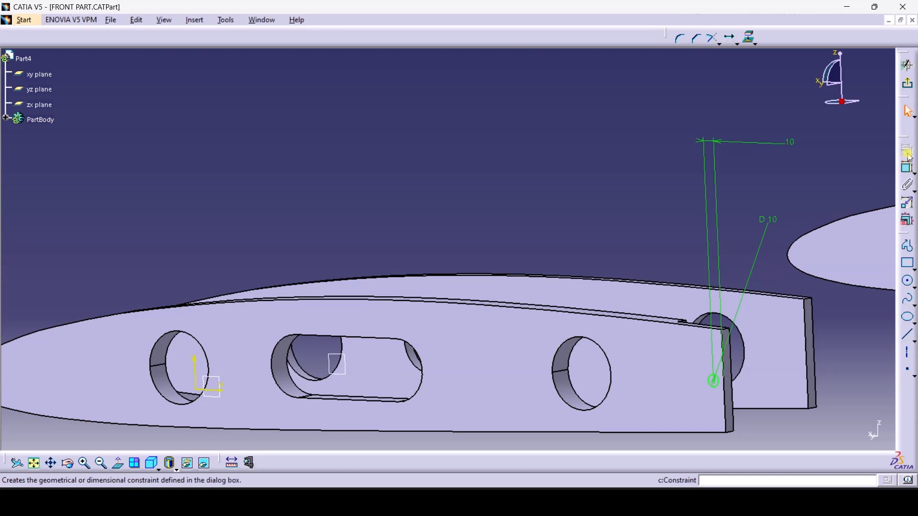
{"action": "left_click", "coordinate": [907, 168]}
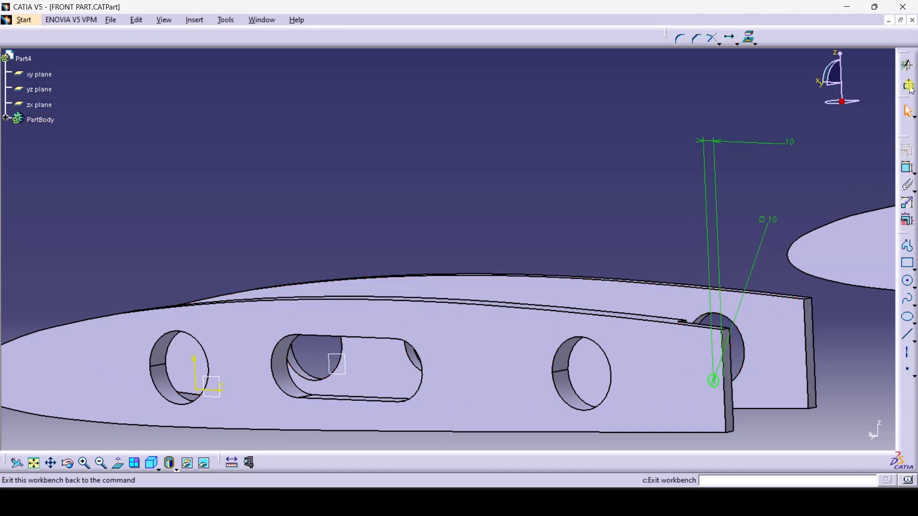
Exit the sketch and cut the circle through the large end rib as a 20 mm deep pocket with reversed direction
{"action": "left_click", "coordinate": [906, 65]}
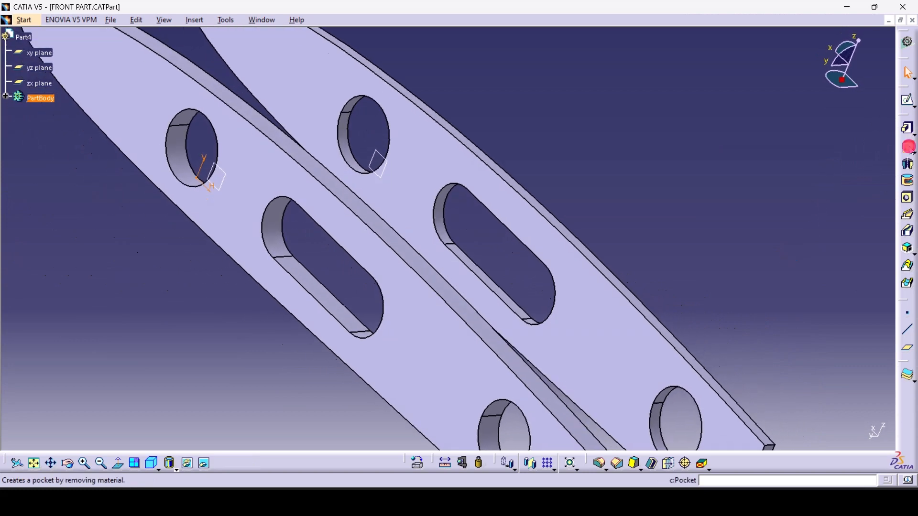
{"action": "left_click", "coordinate": [909, 148]}
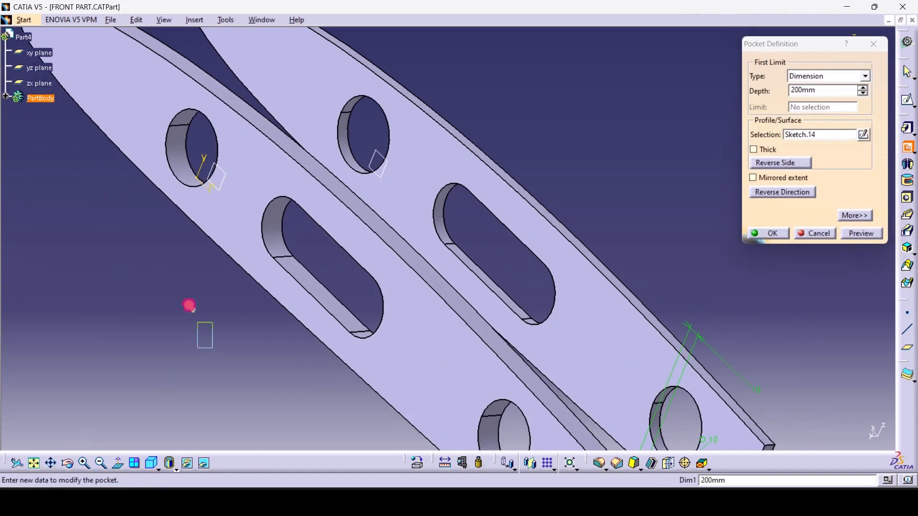
{"action": "left_click", "coordinate": [50, 463]}
{"action": "left_click_drag", "start_coordinate": [251, 389], "coordinate": [216, 199]}
{"action": "left_click", "coordinate": [796, 164]}
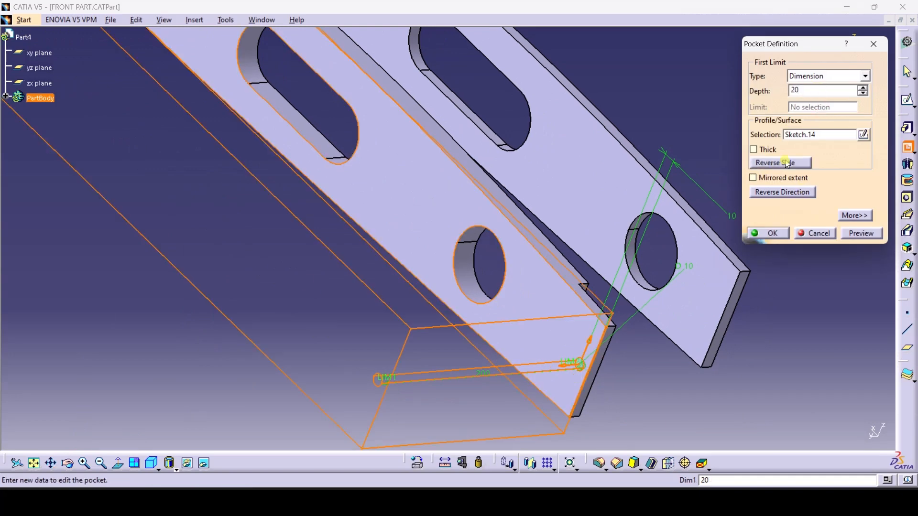
{"action": "left_click", "coordinate": [792, 196]}
{"action": "left_click", "coordinate": [776, 225]}
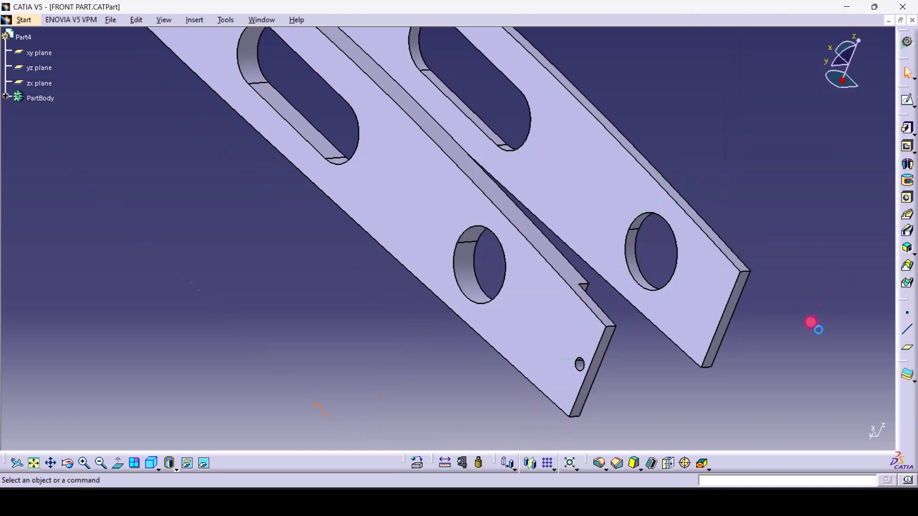
Start a sketch on the stepped rear face of the thick rib beside the smallest rib and draw a circle near its cut rear edge
{"action": "left_click", "coordinate": [101, 466]}
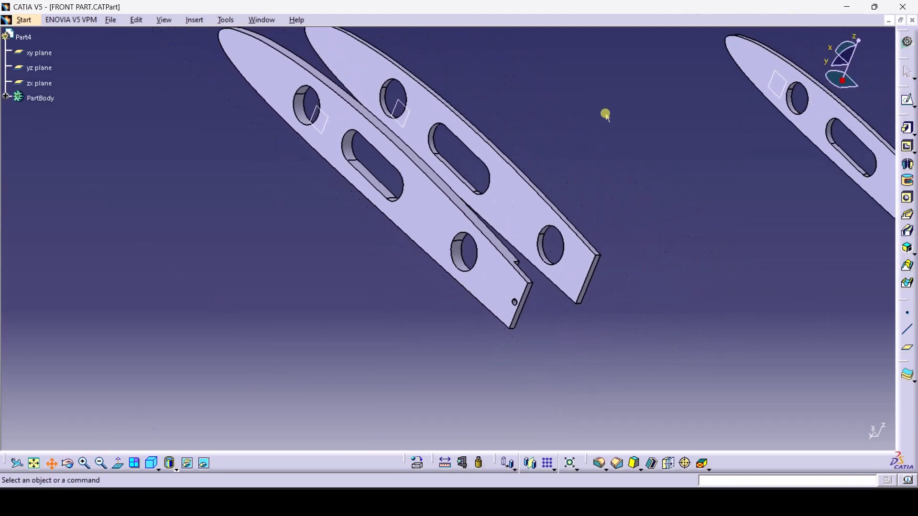
{"action": "middle_click_drag", "start_coordinate": [606, 114], "coordinate": [80, 158]}
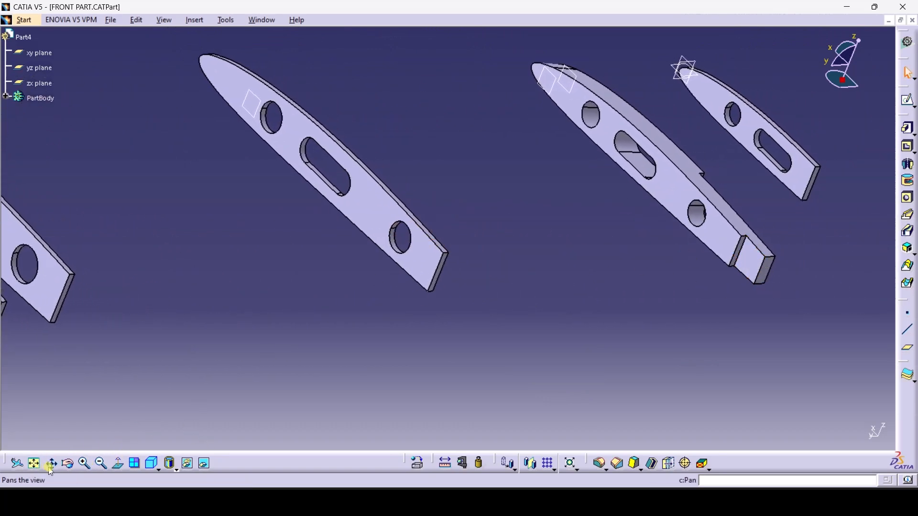
{"action": "middle_click_drag", "start_coordinate": [782, 212], "coordinate": [386, 264]}
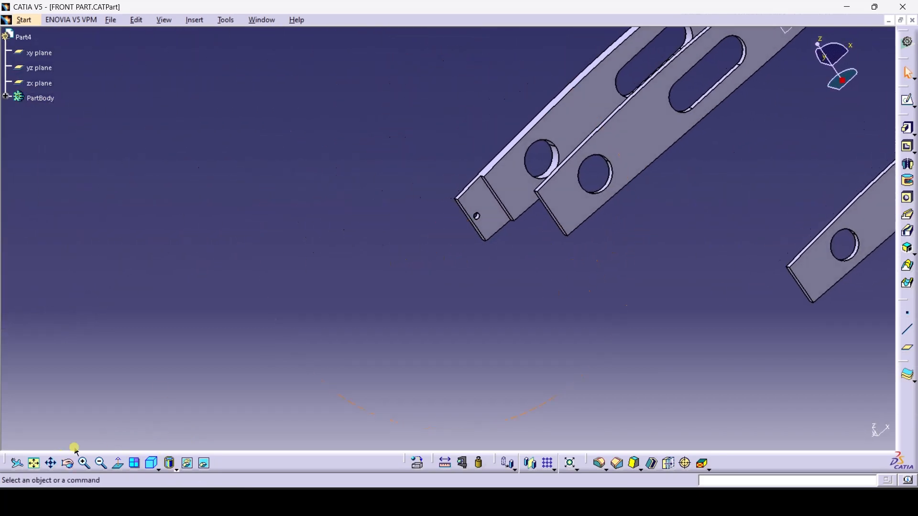
{"action": "middle_click_drag", "start_coordinate": [815, 254], "coordinate": [440, 259]}
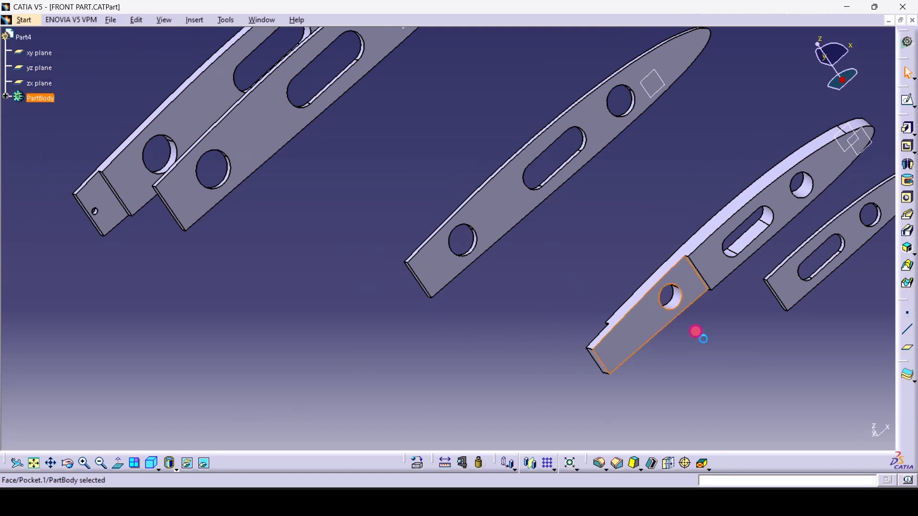
{"action": "left_click", "coordinate": [908, 100]}
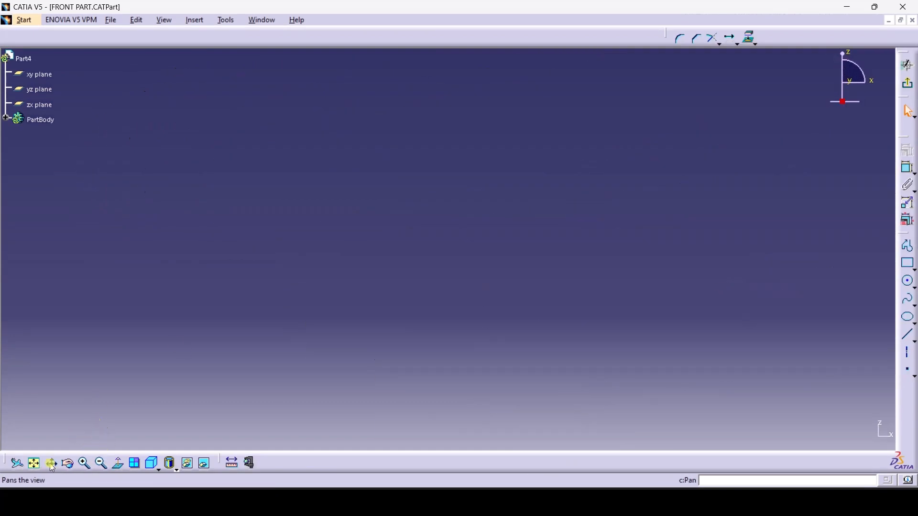
{"action": "left_click", "coordinate": [34, 463]}
{"action": "left_click", "coordinate": [164, 20]}
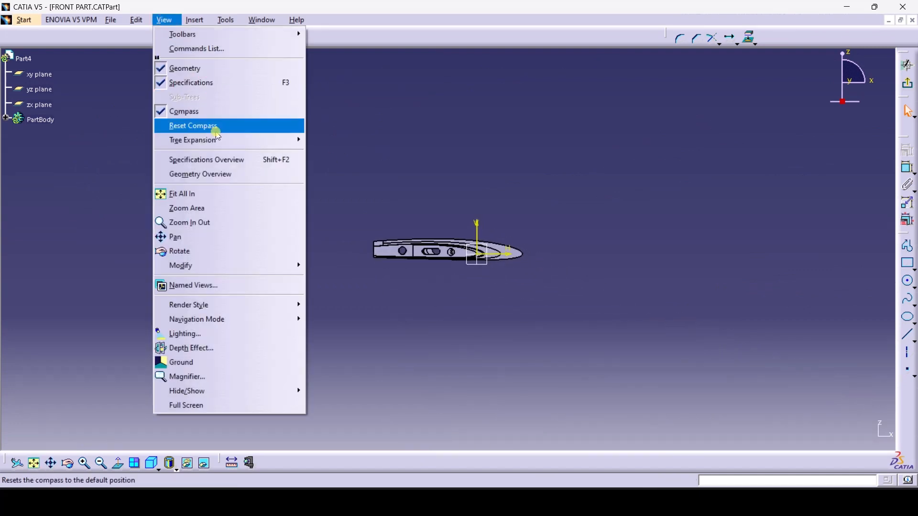
{"action": "left_click", "coordinate": [225, 208]}
{"action": "left_click_drag", "start_coordinate": [338, 224], "coordinate": [413, 278]}
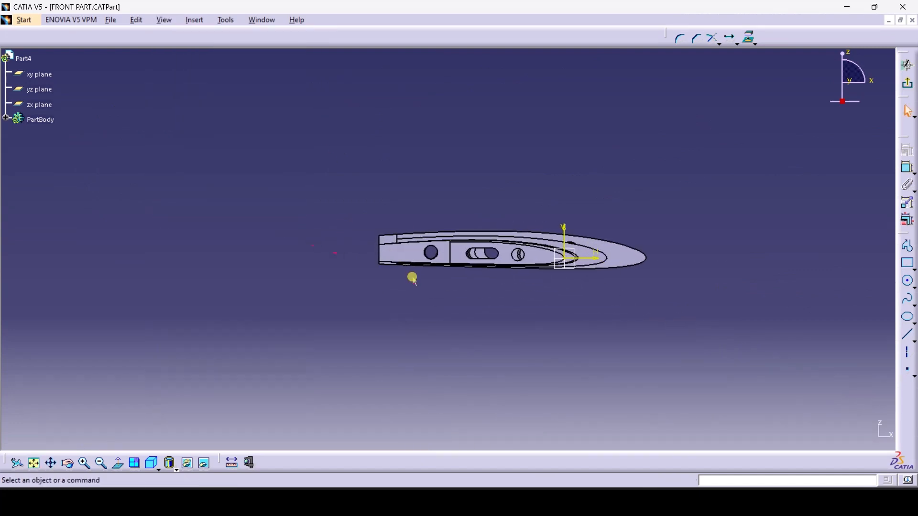
{"action": "left_click", "coordinate": [910, 284]}
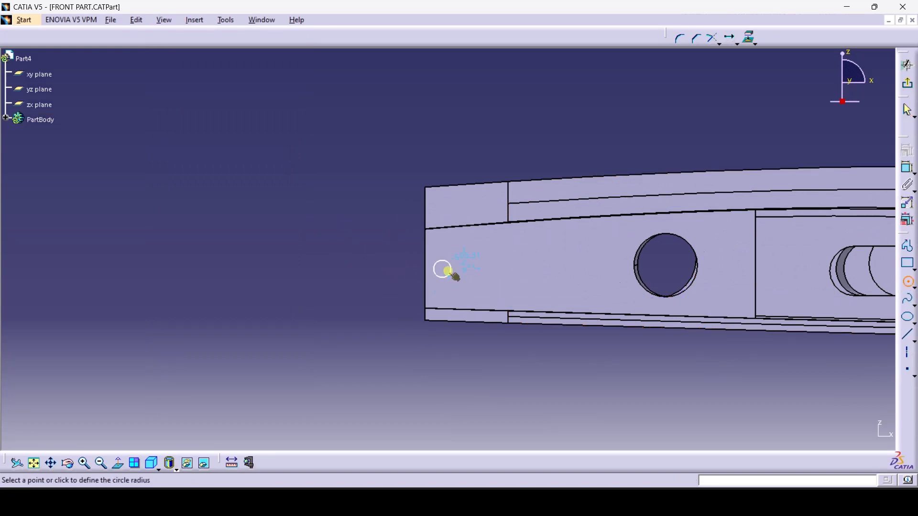
{"action": "left_click", "coordinate": [449, 266]}
Dimension the new circle's diameter on the thick rib and set it to 10 mm
{"action": "left_click", "coordinate": [907, 168]}
{"action": "left_click", "coordinate": [443, 268]}
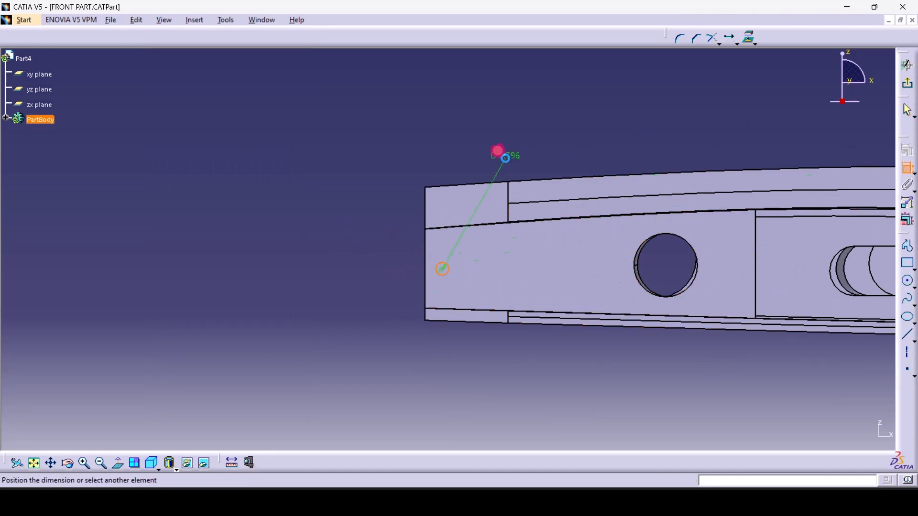
{"action": "left_click", "coordinate": [498, 151]}
{"action": "double_click", "coordinate": [501, 137]}
{"action": "type", "text": "10"}
{"action": "key", "text": "Return"}
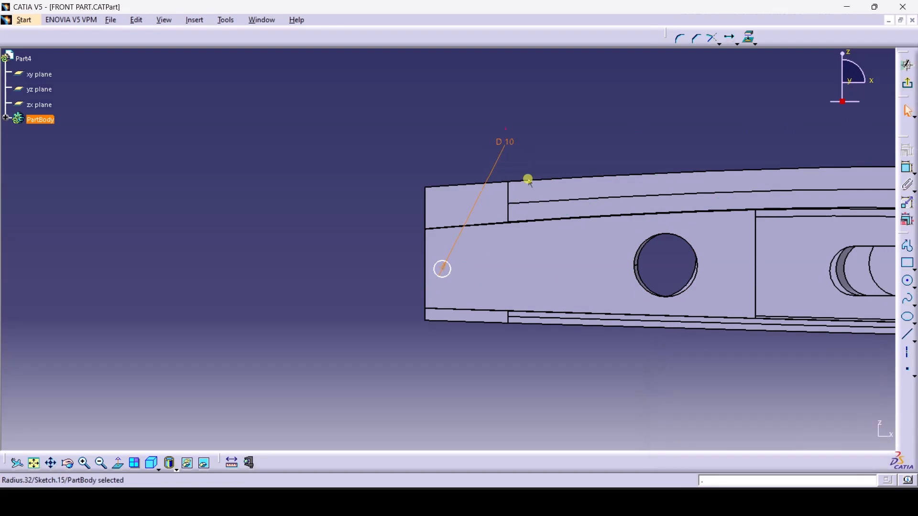
Constrain the circle's centre to a distance of 10 mm from the thick rib's cut rear edge
{"action": "left_click", "coordinate": [910, 169]}
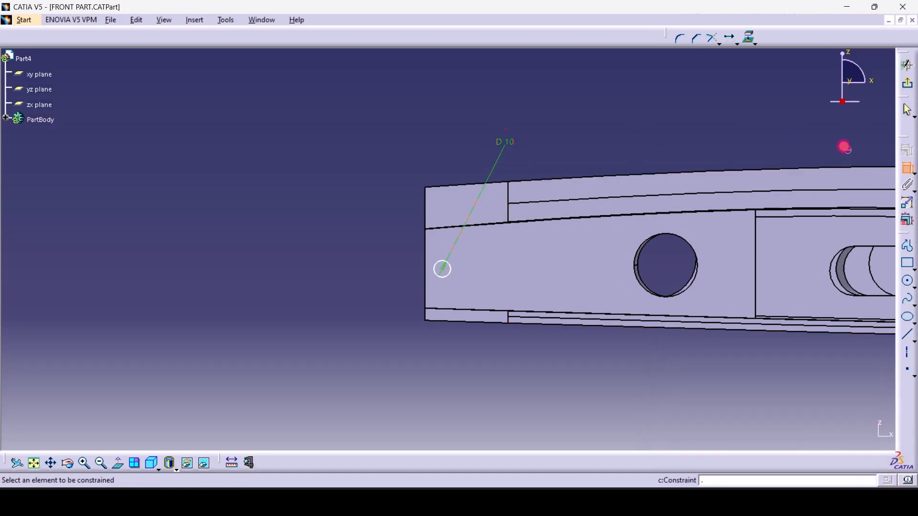
{"action": "left_click", "coordinate": [441, 268]}
{"action": "left_click", "coordinate": [426, 287]}
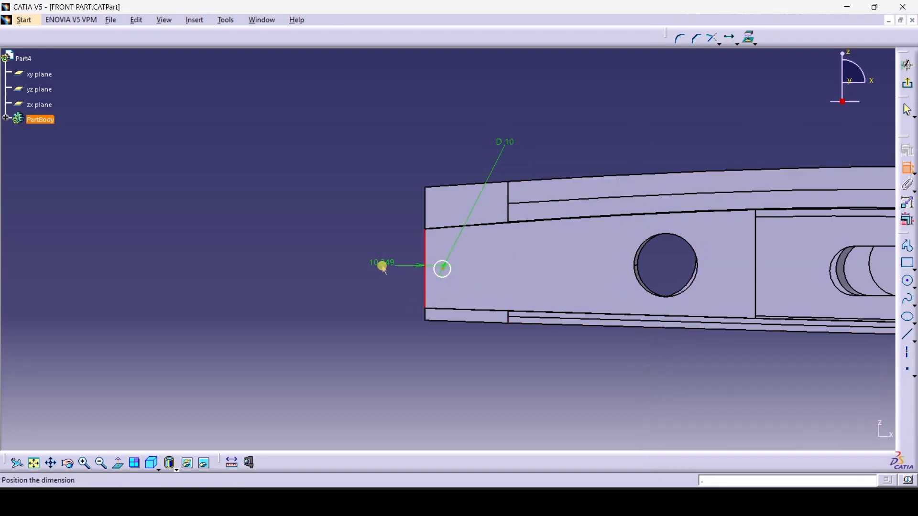
{"action": "double_click", "coordinate": [458, 114]}
{"action": "type", "text": "10"}
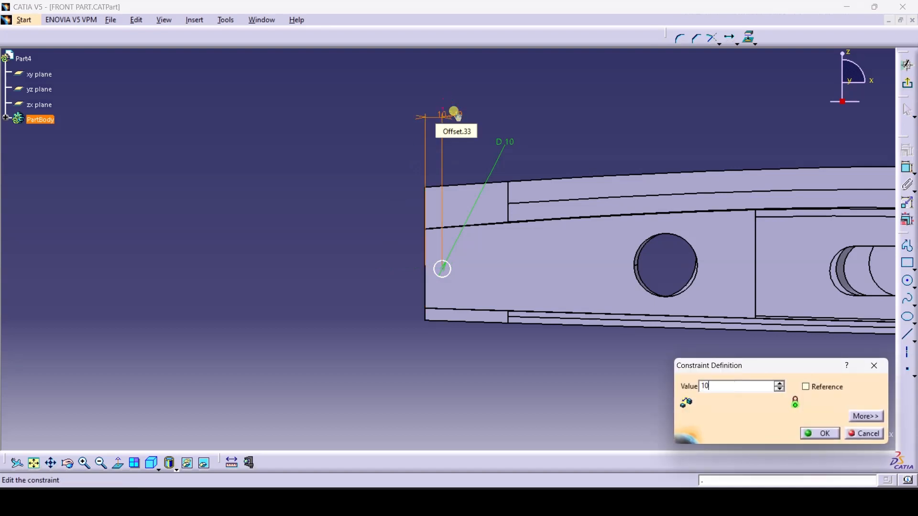
{"action": "key", "text": "Return"}
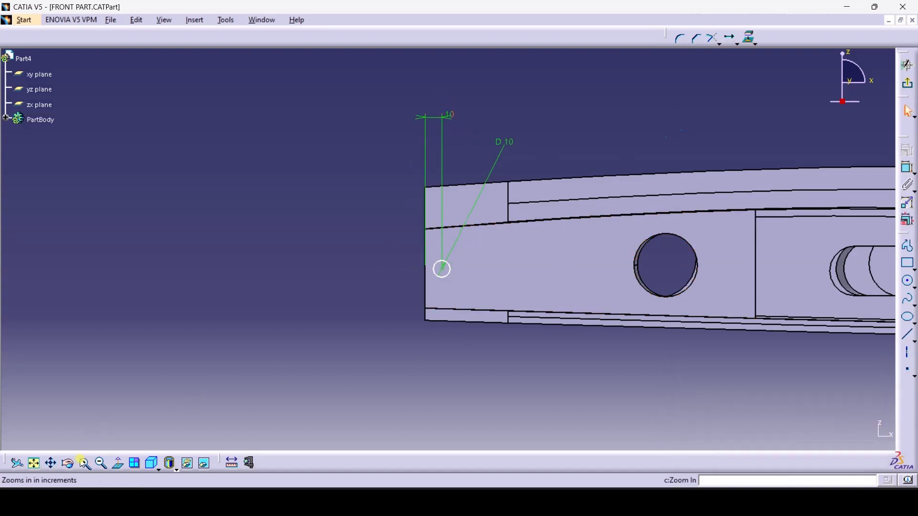
Make the circle's centre equidistant from the upper and lower corners of the thick rib's cut rear edge
{"action": "left_click", "coordinate": [70, 465]}
{"action": "mouse_move", "coordinate": [365, 251]}
{"action": "left_mouse_down"}
{"action": "mouse_move", "coordinate": [381, 249]}
{"action": "mouse_move", "coordinate": [380, 257]}
{"action": "left_mouse_up"}
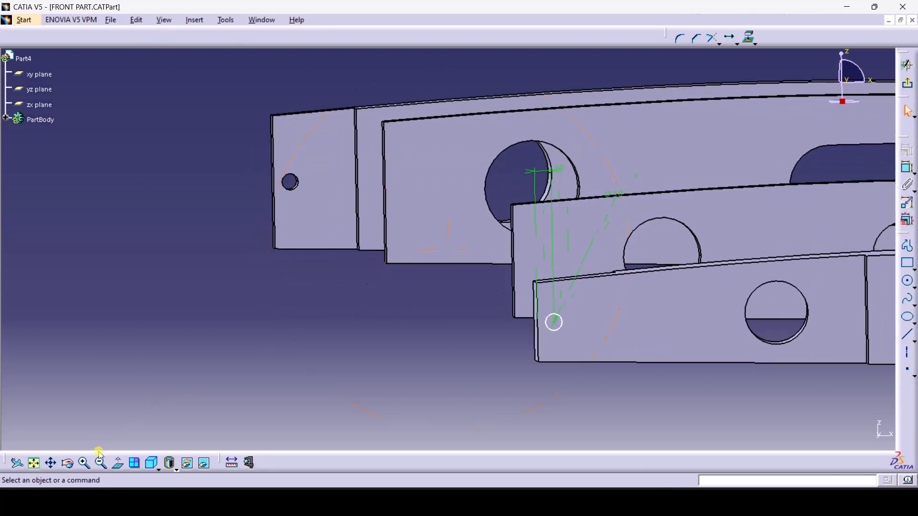
{"action": "left_click", "coordinate": [48, 457]}
{"action": "left_click_drag", "start_coordinate": [351, 405], "coordinate": [243, 323]}
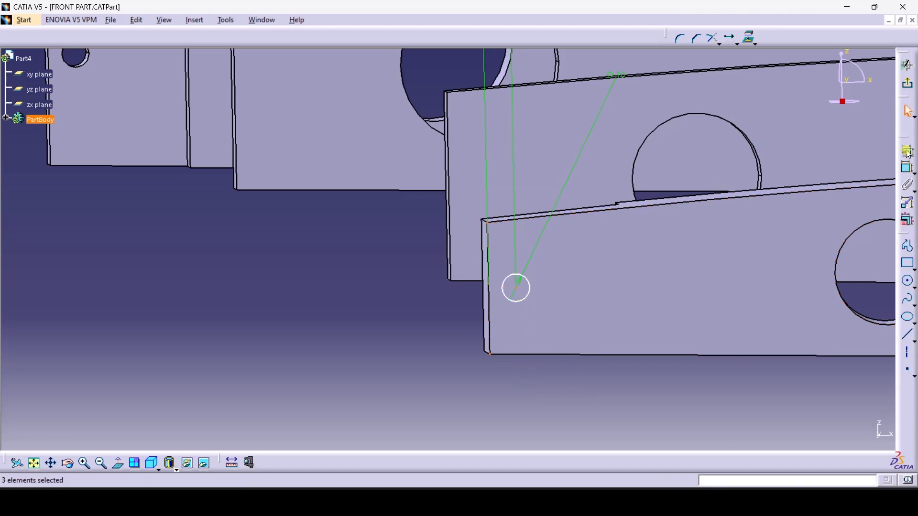
{"action": "left_click", "coordinate": [909, 155]}
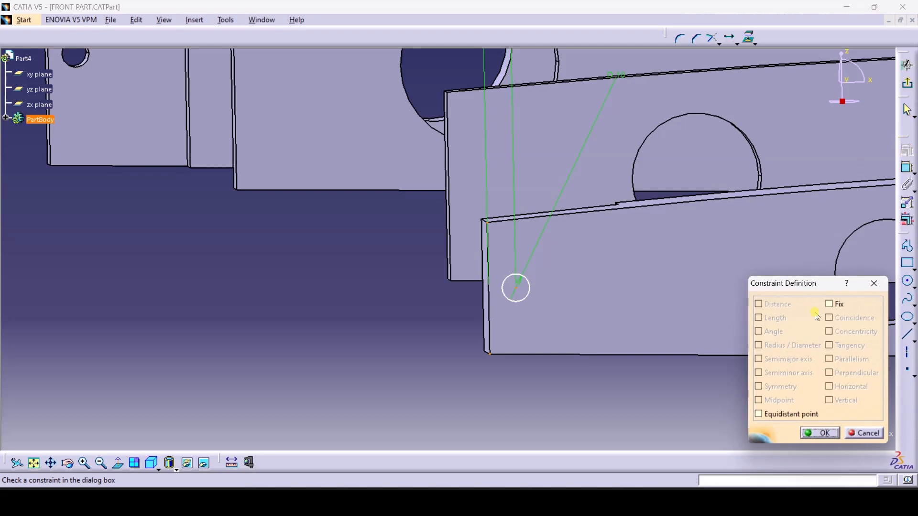
{"action": "left_click", "coordinate": [826, 420]}
{"action": "left_click", "coordinate": [819, 433]}
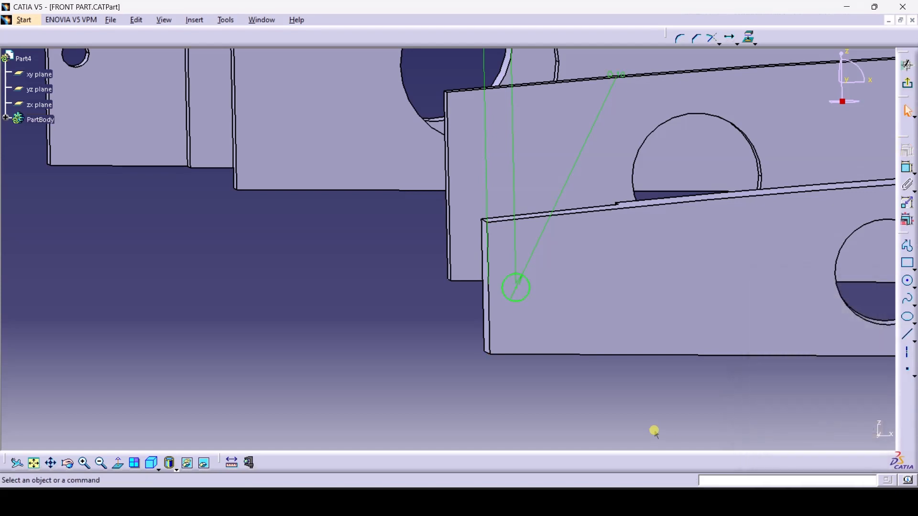
Exit the sketch and pocket the circle 20 mm deep into the thick rib with the direction reversed
{"action": "left_click", "coordinate": [907, 65]}
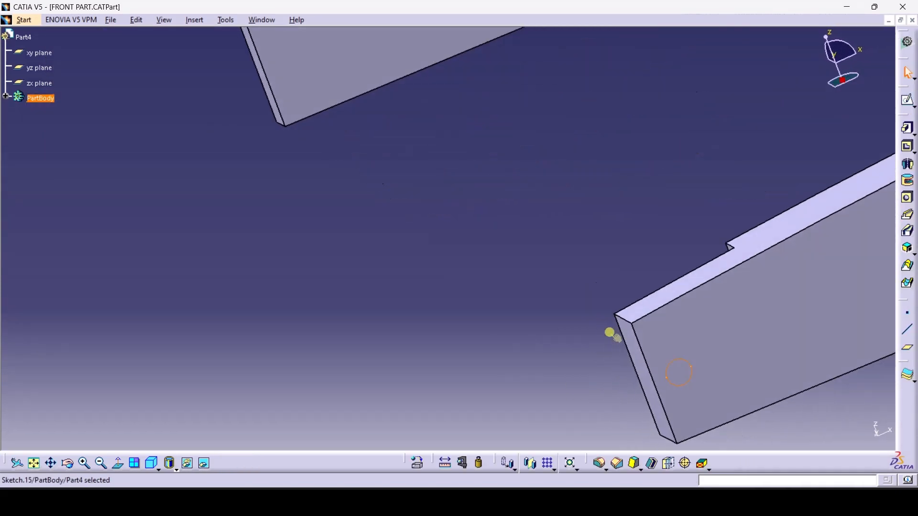
{"action": "left_click", "coordinate": [908, 146]}
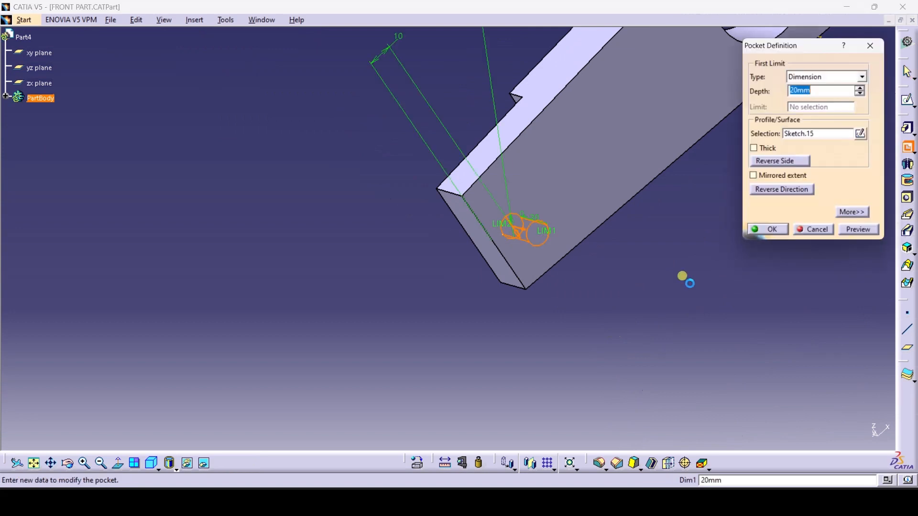
{"action": "left_click", "coordinate": [796, 191]}
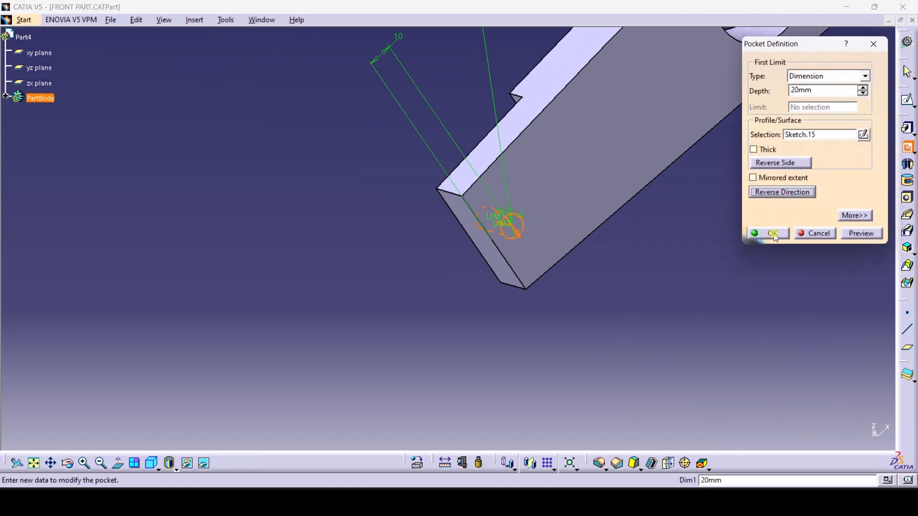
{"action": "left_click", "coordinate": [863, 87]}
{"action": "left_click", "coordinate": [763, 233]}
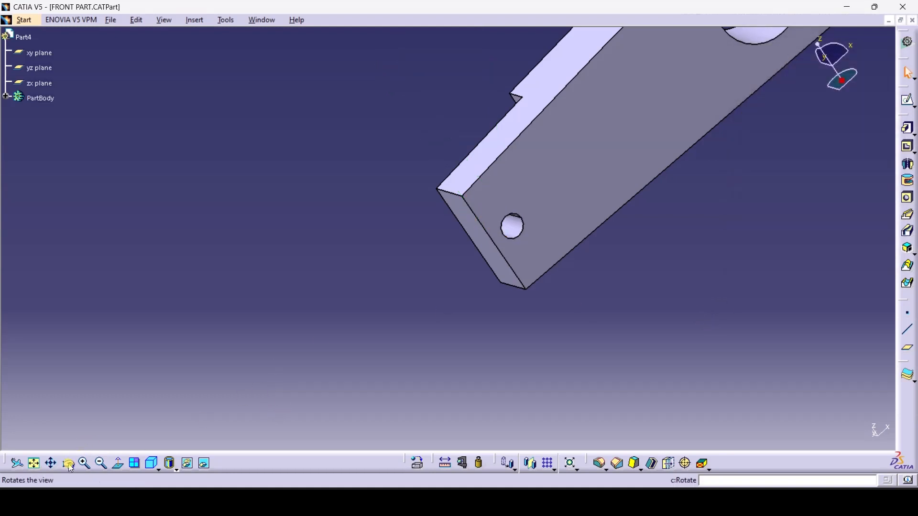
Switch the FRONT PART model to the Wireframe and Surface Design workbench
{"action": "left_click", "coordinate": [102, 461]}
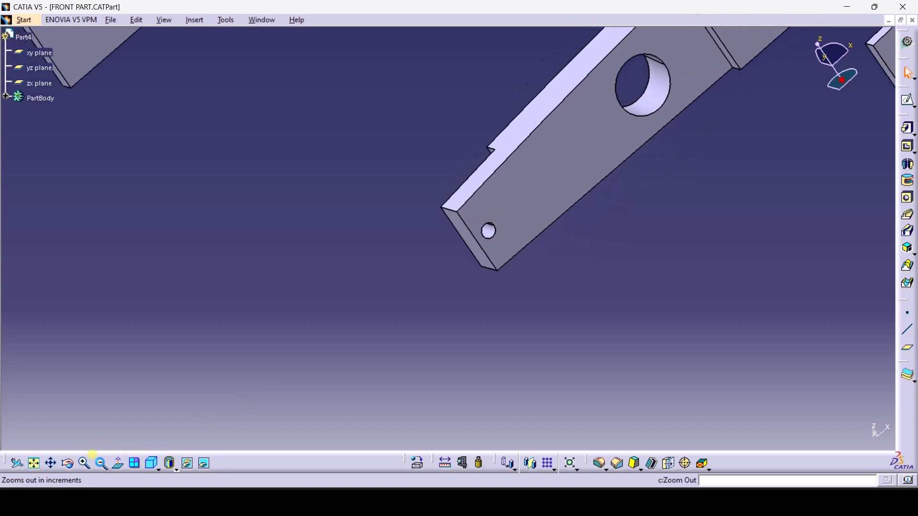
{"action": "left_click", "coordinate": [67, 463]}
{"action": "left_click_drag", "start_coordinate": [325, 330], "coordinate": [424, 264]}
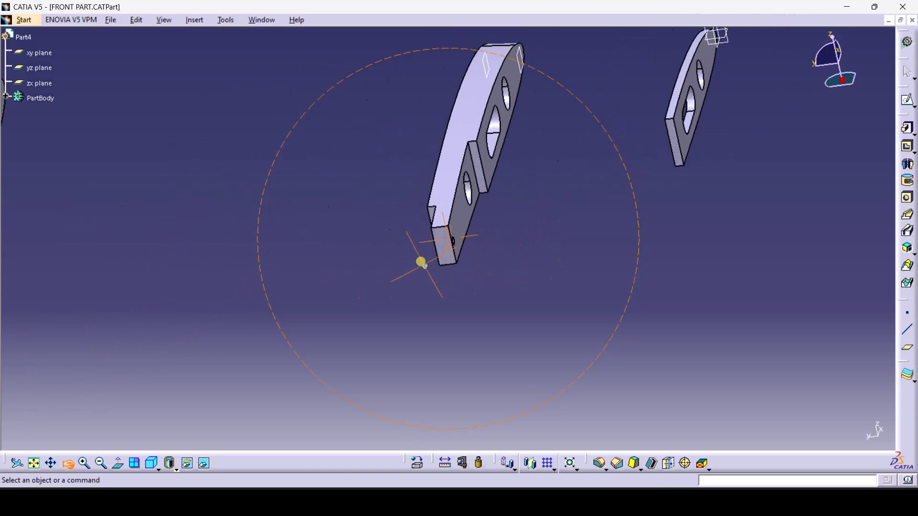
{"action": "left_click", "coordinate": [50, 463]}
{"action": "left_click_drag", "start_coordinate": [529, 233], "coordinate": [467, 346]}
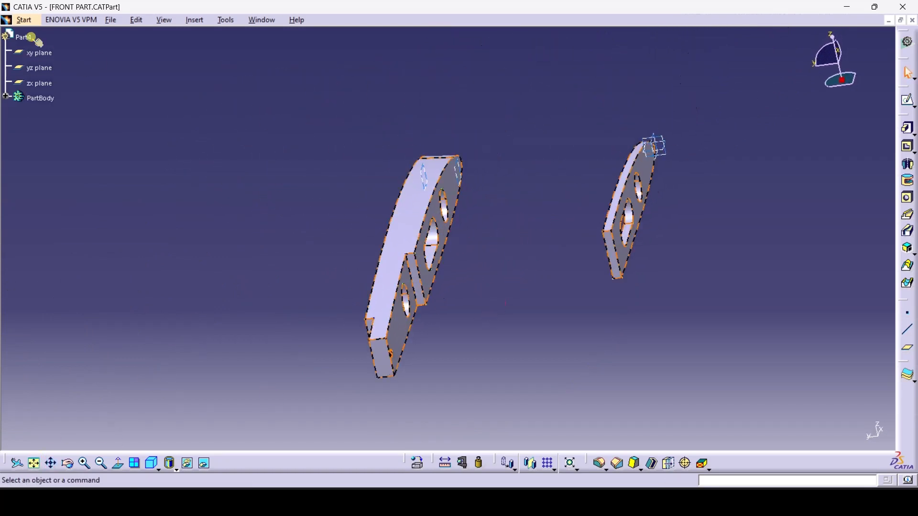
{"action": "left_click", "coordinate": [24, 19]}
{"action": "mouse_move", "coordinate": [106, 48]}
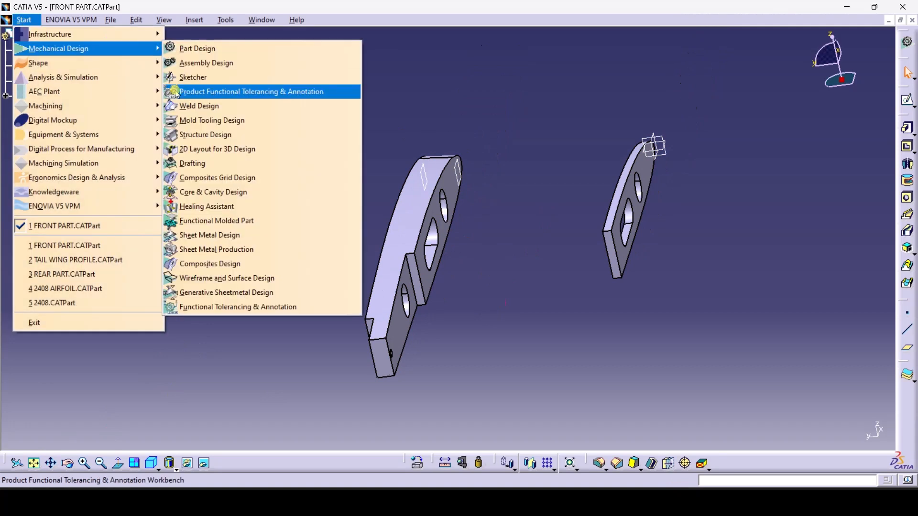
{"action": "left_click", "coordinate": [246, 280]}
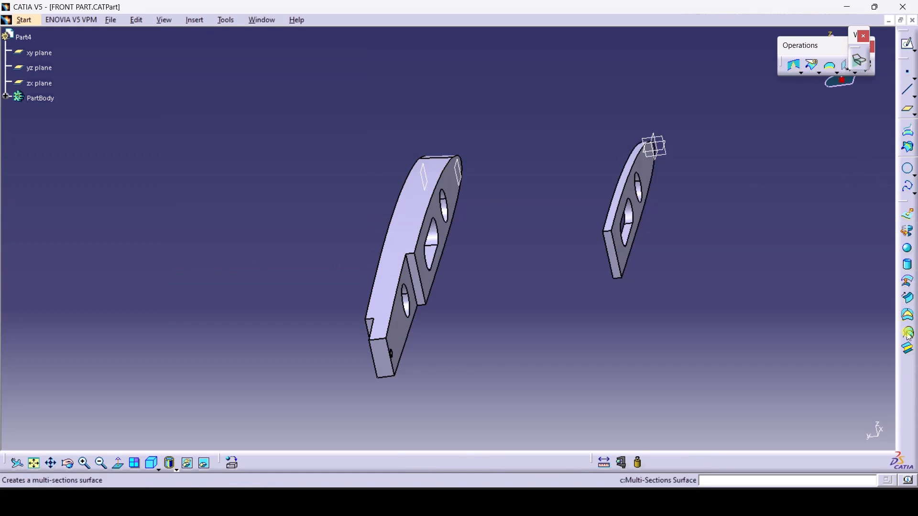
Create a multi-sections surface between the facing upper profile edges of the small end rib and the thick stepped rib
{"action": "left_click", "coordinate": [908, 334]}
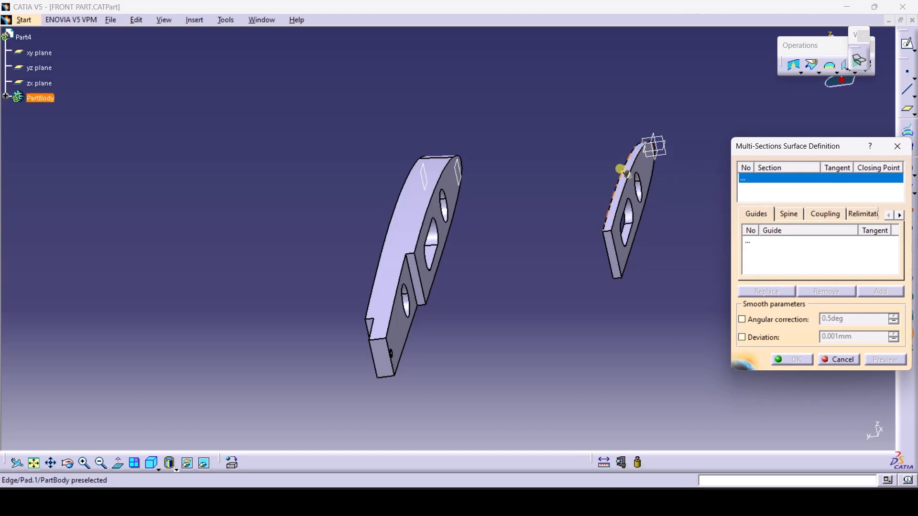
{"action": "left_click", "coordinate": [620, 168]}
{"action": "left_click", "coordinate": [437, 183]}
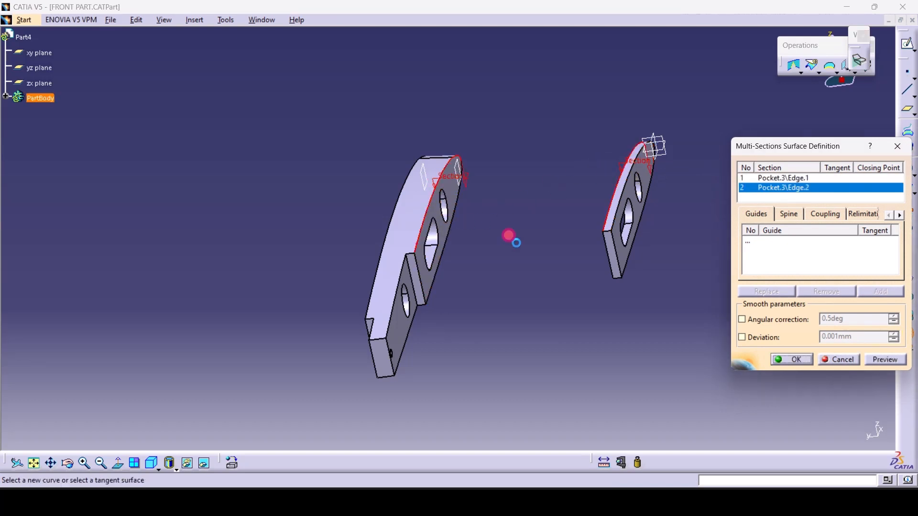
{"action": "left_click", "coordinate": [886, 360]}
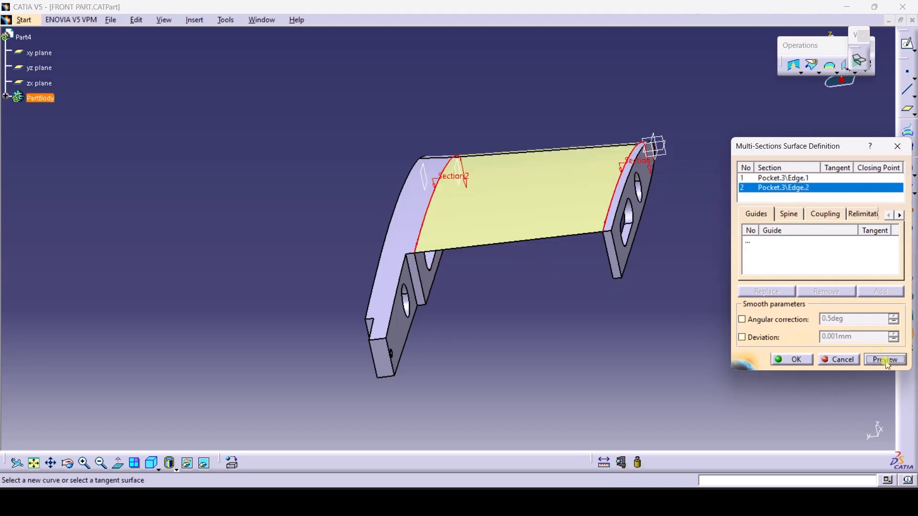
{"action": "left_click", "coordinate": [802, 360]}
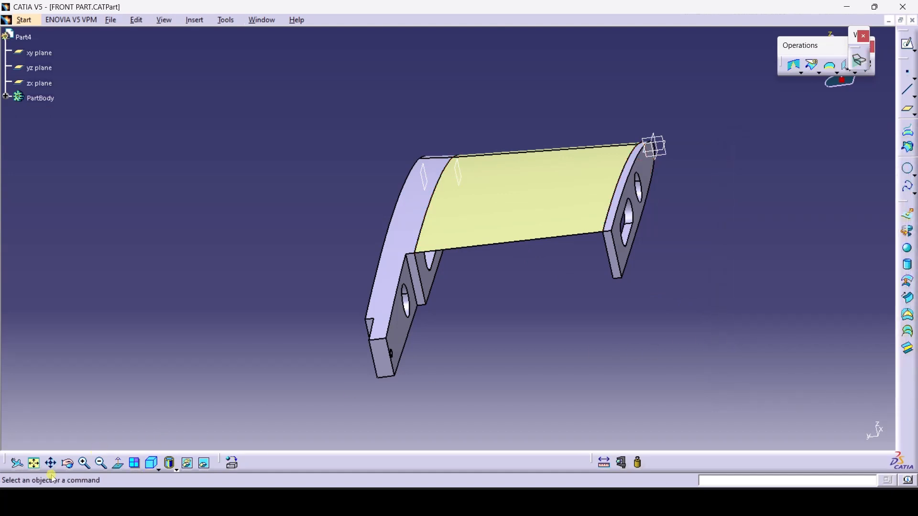
Create a multi-sections surface joining the thick stepped rib's outer upper edge to the upper edge of the nearest thin rib
{"action": "left_click", "coordinate": [101, 463]}
{"action": "left_click", "coordinate": [51, 464]}
{"action": "left_click_drag", "start_coordinate": [232, 240], "coordinate": [460, 247]}
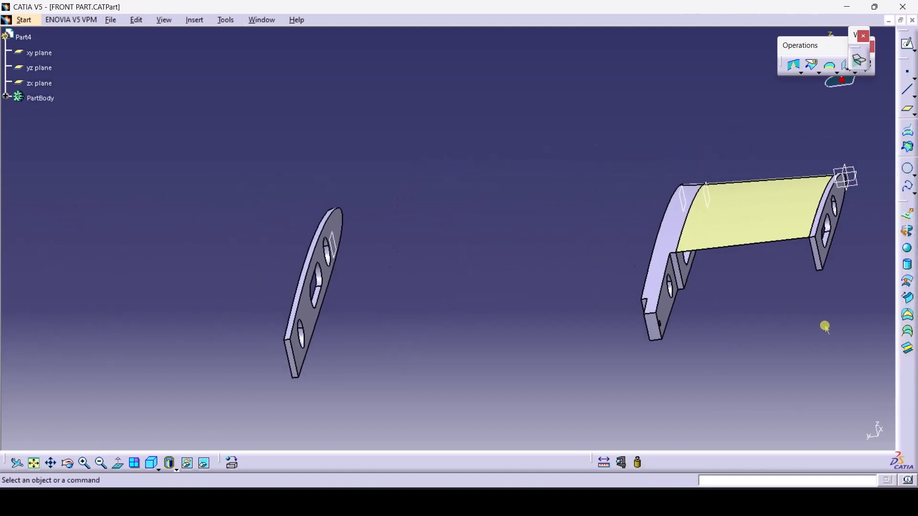
{"action": "left_click", "coordinate": [908, 333]}
{"action": "left_click", "coordinate": [639, 200]}
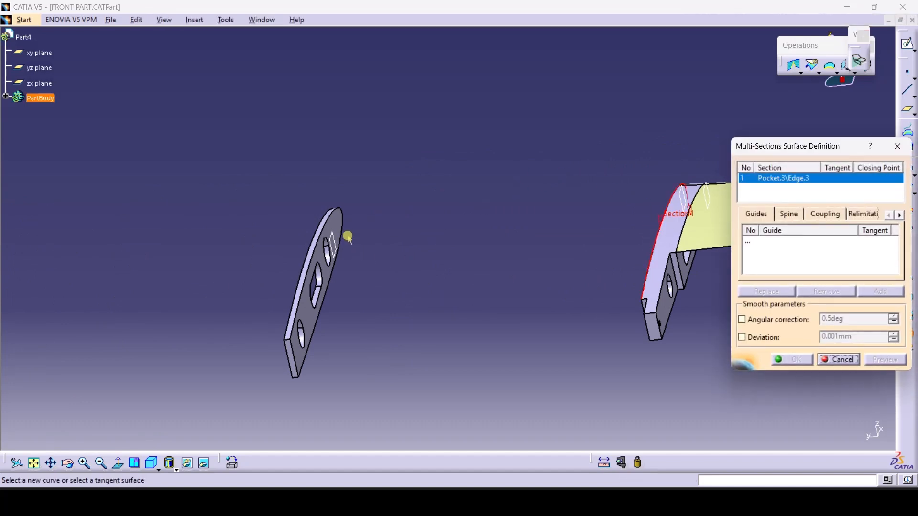
{"action": "left_click", "coordinate": [321, 219]}
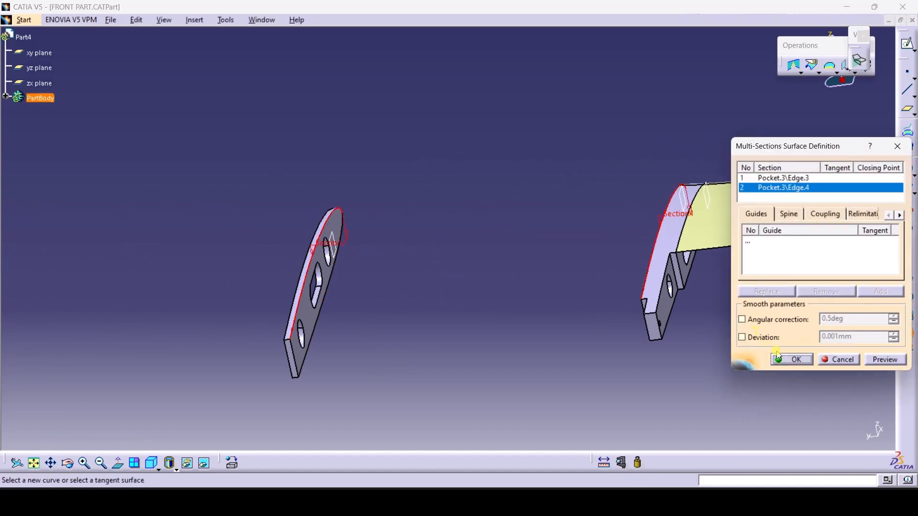
{"action": "left_click", "coordinate": [792, 360]}
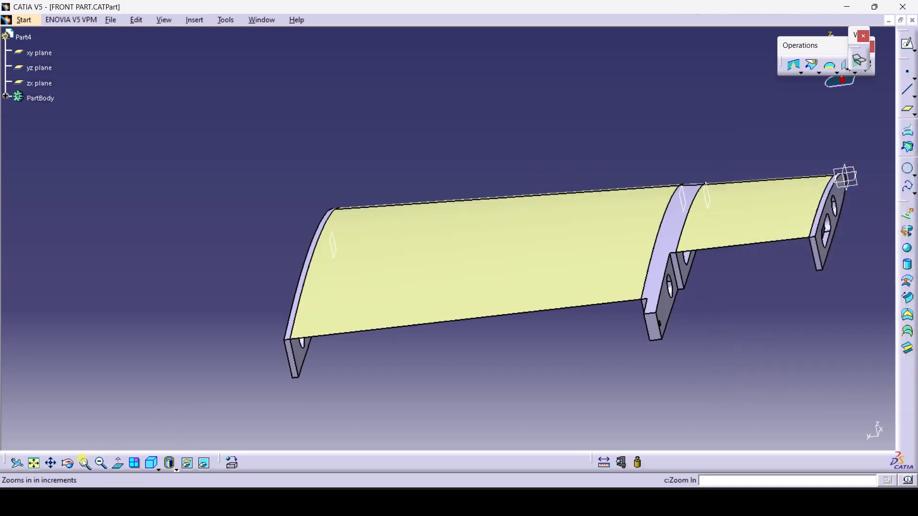
Create a multi-sections surface between the facing upper profile edges of the two thin ribs
{"action": "left_click", "coordinate": [52, 466]}
{"action": "mouse_move", "coordinate": [136, 239]}
{"action": "left_mouse_down"}
{"action": "mouse_move", "coordinate": [633, 121]}
{"action": "mouse_move", "coordinate": [597, 117]}
{"action": "left_mouse_up"}
{"action": "left_click", "coordinate": [51, 463]}
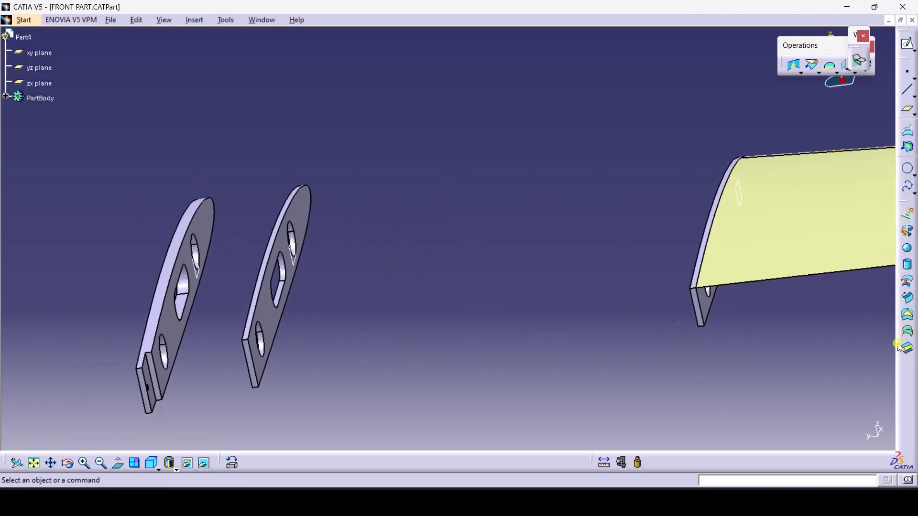
{"action": "left_click", "coordinate": [906, 331]}
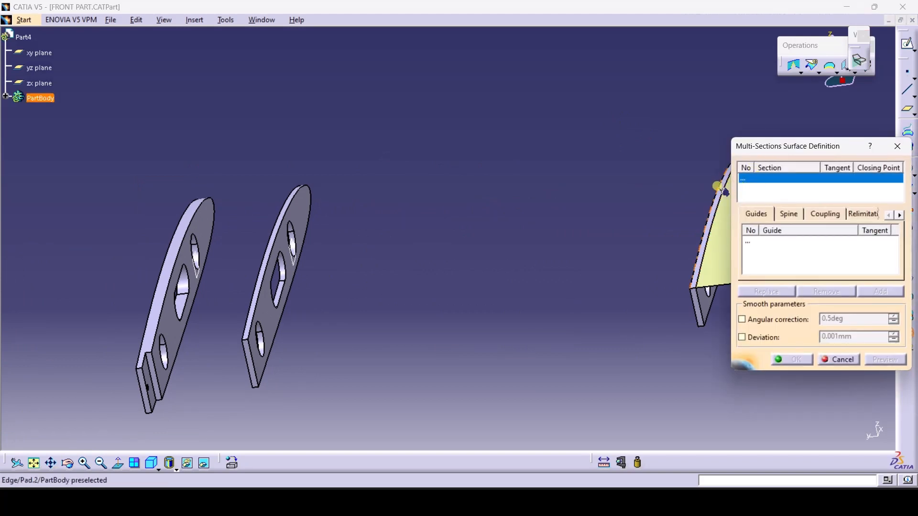
{"action": "left_click", "coordinate": [724, 189]}
{"action": "left_click", "coordinate": [276, 220]}
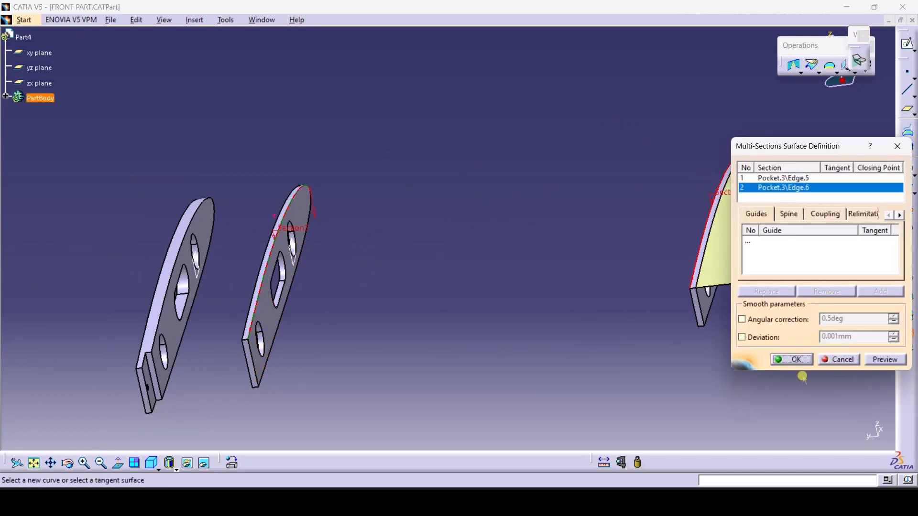
{"action": "left_click", "coordinate": [790, 359]}
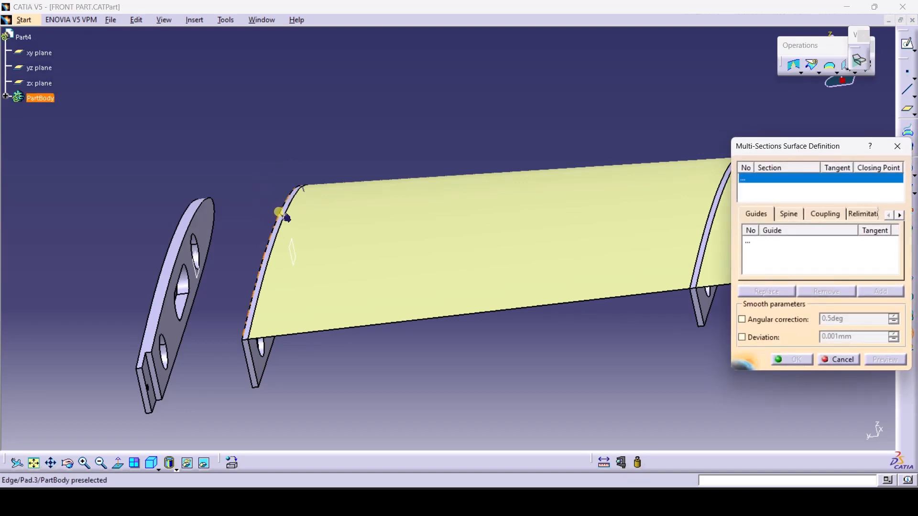
Create a multi-sections surface from the outer thin rib's upper edge to the upper edge of the notched end rib
{"action": "left_click", "coordinate": [268, 203]}
{"action": "left_click", "coordinate": [218, 229]}
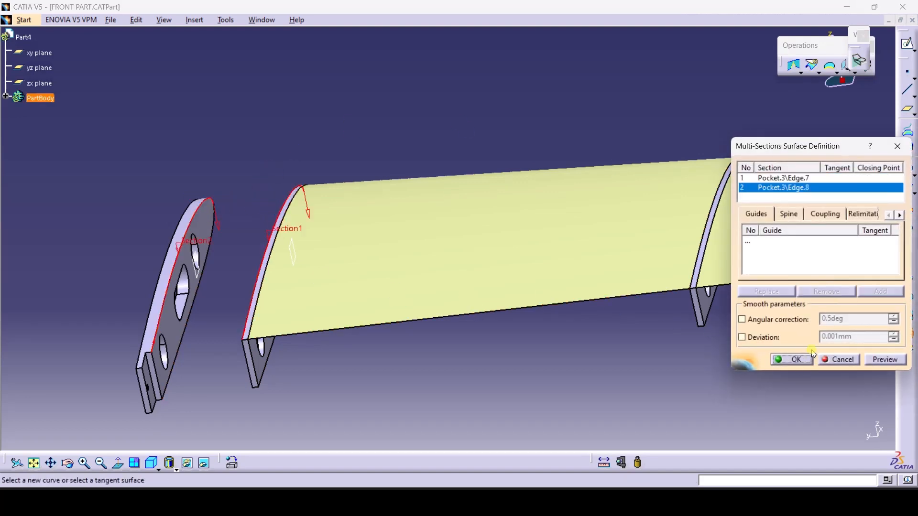
{"action": "left_click", "coordinate": [791, 359]}
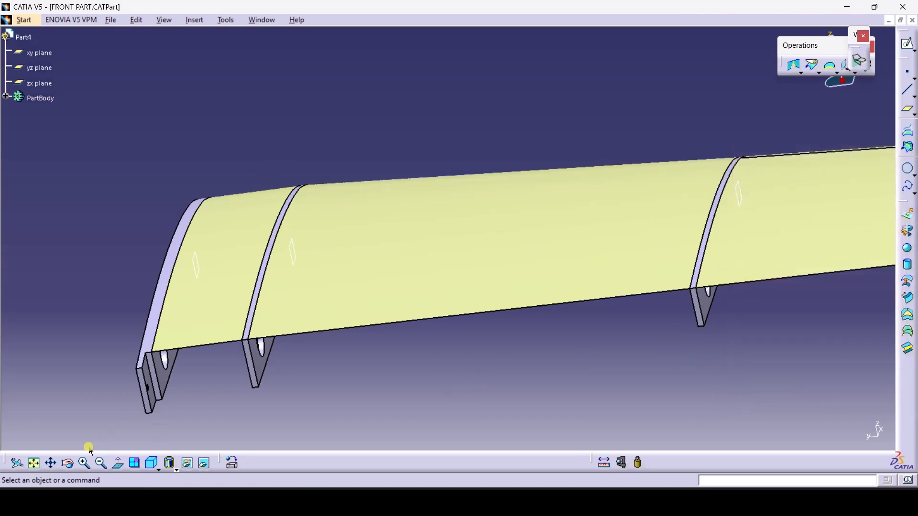
Create a multi-sections surface on the underside between the lower edges of the notched end rib and the adjacent thin rib
{"action": "left_click_drag", "start_coordinate": [67, 463], "coordinate": [492, 155]}
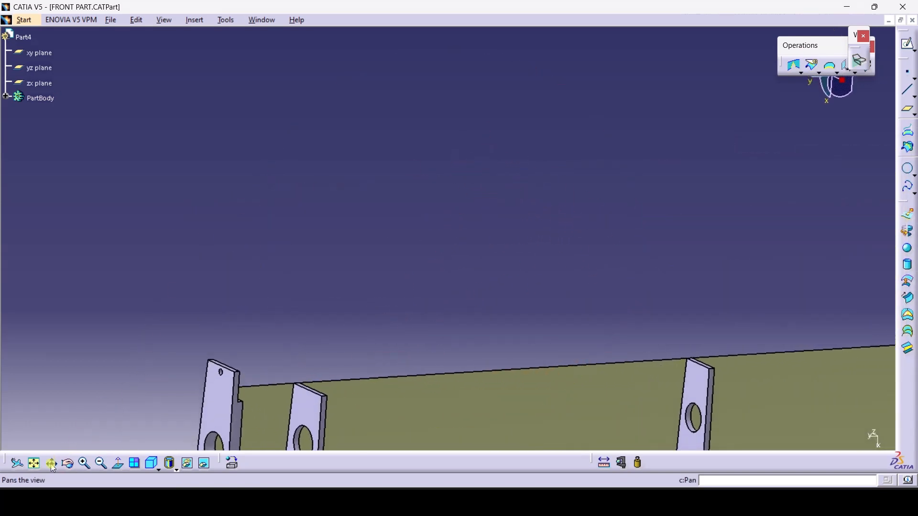
{"action": "left_click", "coordinate": [52, 467]}
{"action": "left_click_drag", "start_coordinate": [499, 258], "coordinate": [474, 1]}
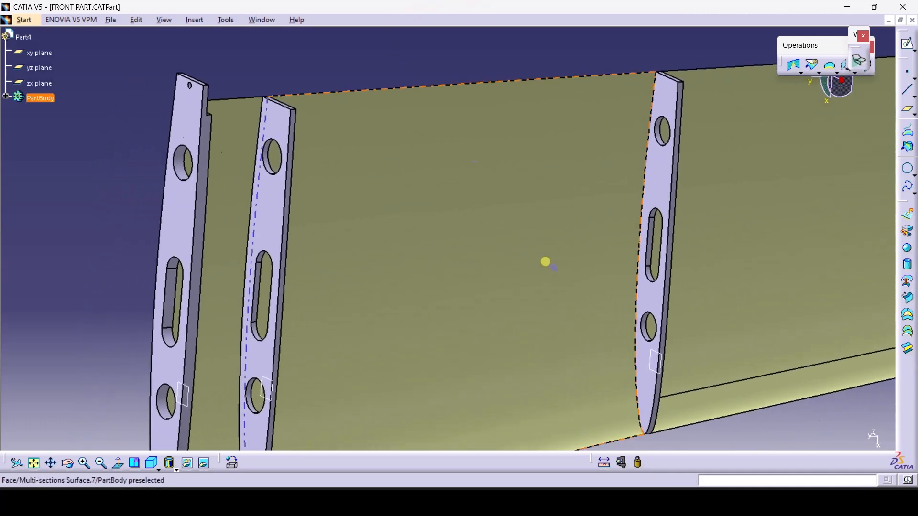
{"action": "left_click", "coordinate": [907, 331]}
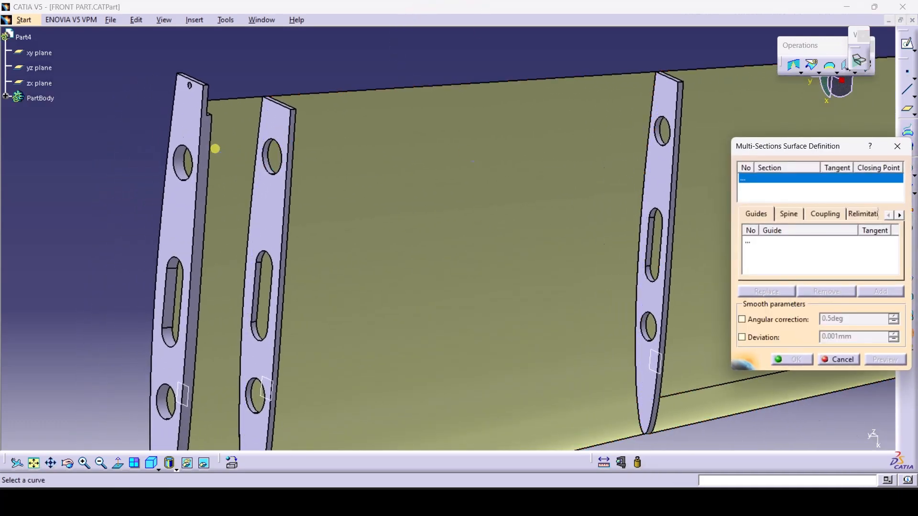
{"action": "left_click", "coordinate": [207, 148]}
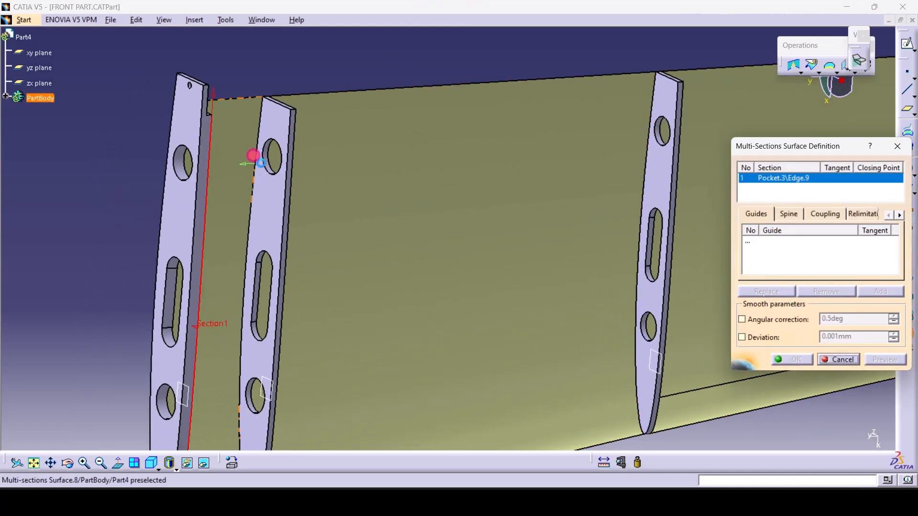
{"action": "left_click", "coordinate": [288, 128]}
{"action": "left_click", "coordinate": [794, 366]}
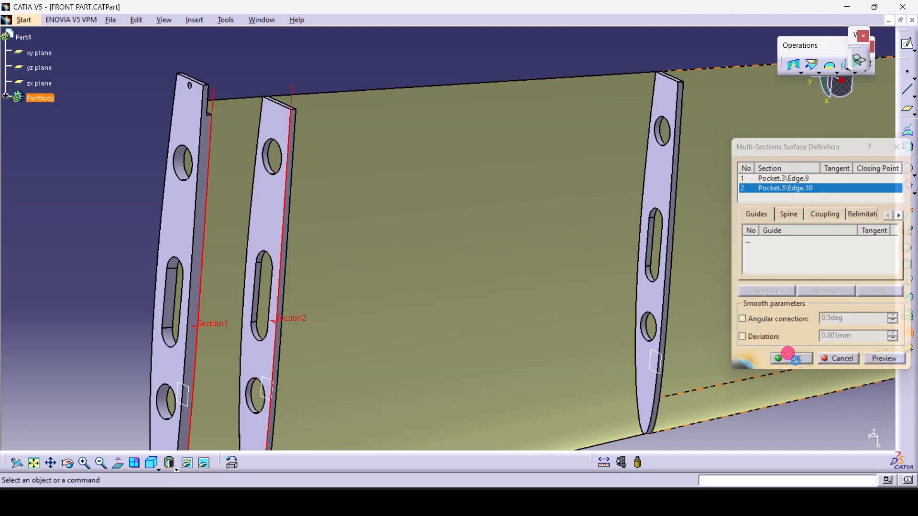
Create a multi-sections surface on the underside between the facing lower edges of the two thin ribs
{"action": "left_click", "coordinate": [910, 333]}
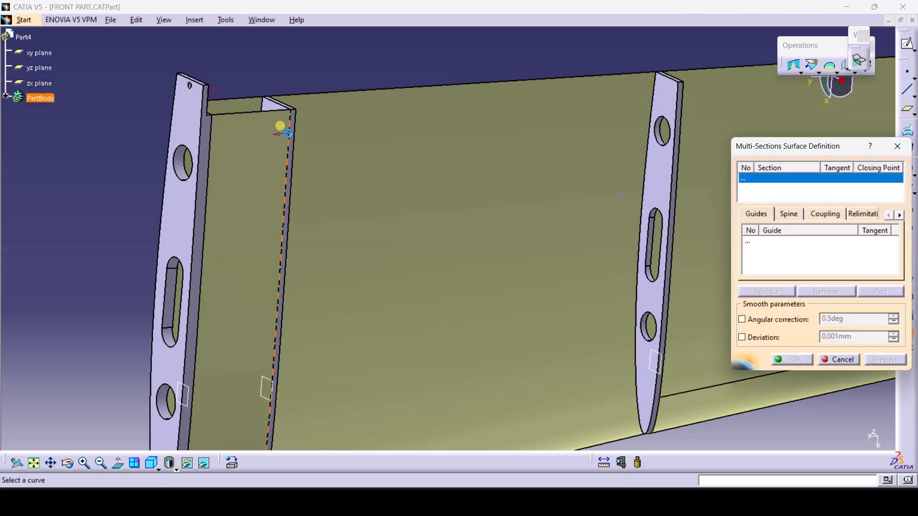
{"action": "left_click", "coordinate": [295, 131]}
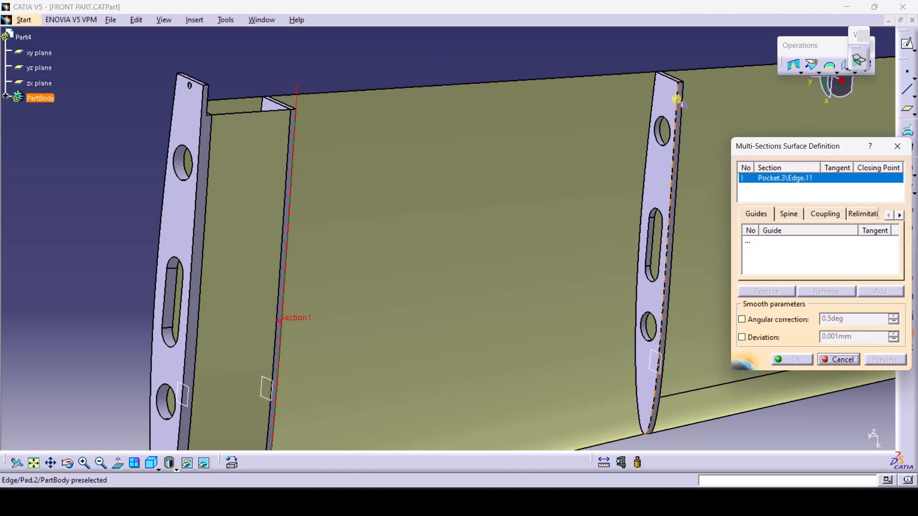
{"action": "left_click", "coordinate": [673, 114]}
{"action": "left_click", "coordinate": [803, 361]}
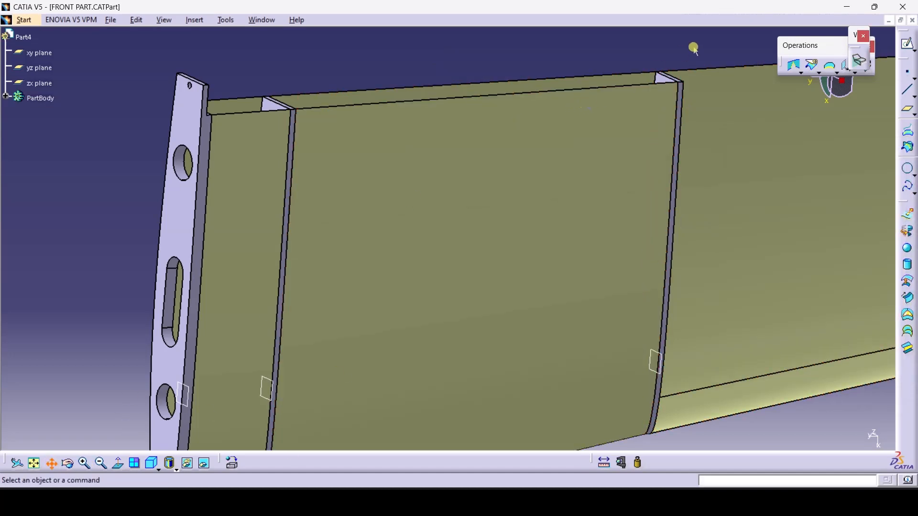
Create a multi-sections surface on the underside between the lower edges of the inner thin rib and the thick stepped rib
{"action": "middle_click_drag", "start_coordinate": [689, 58], "coordinate": [268, 110]}
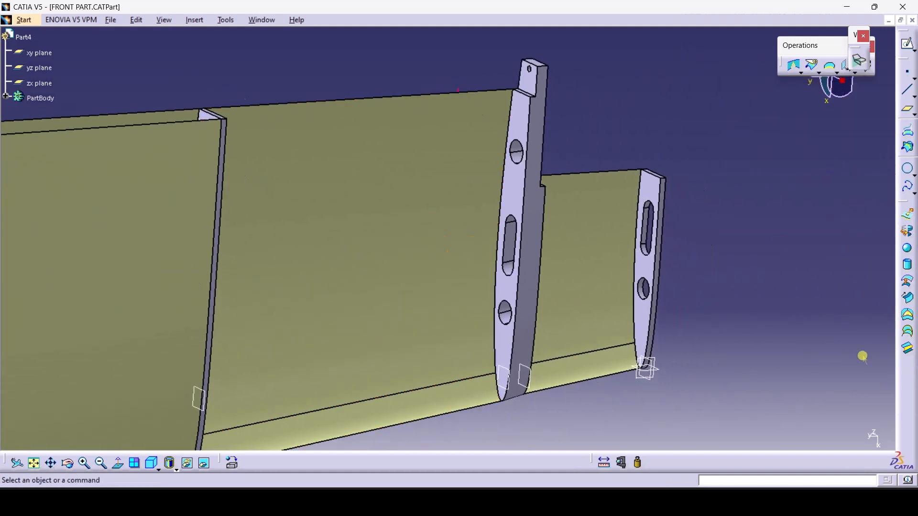
{"action": "left_click", "coordinate": [910, 340]}
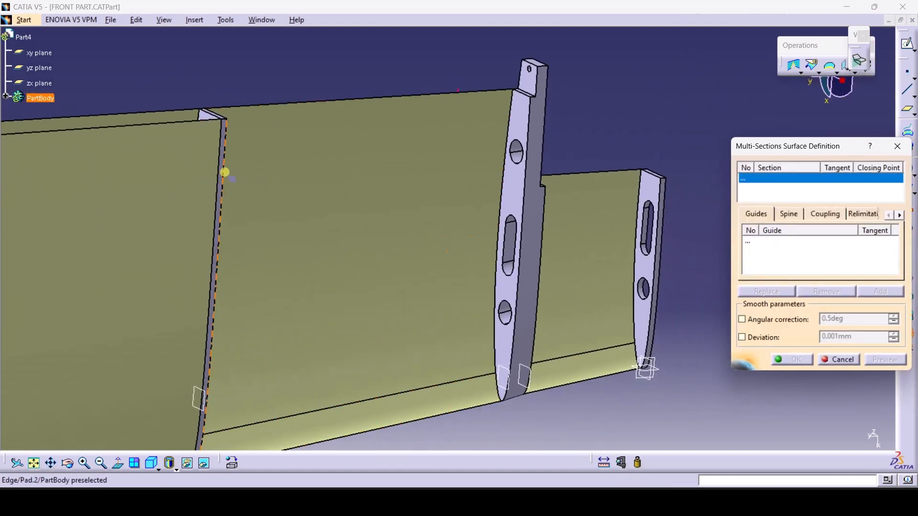
{"action": "left_click", "coordinate": [222, 173]}
{"action": "left_click", "coordinate": [528, 147]}
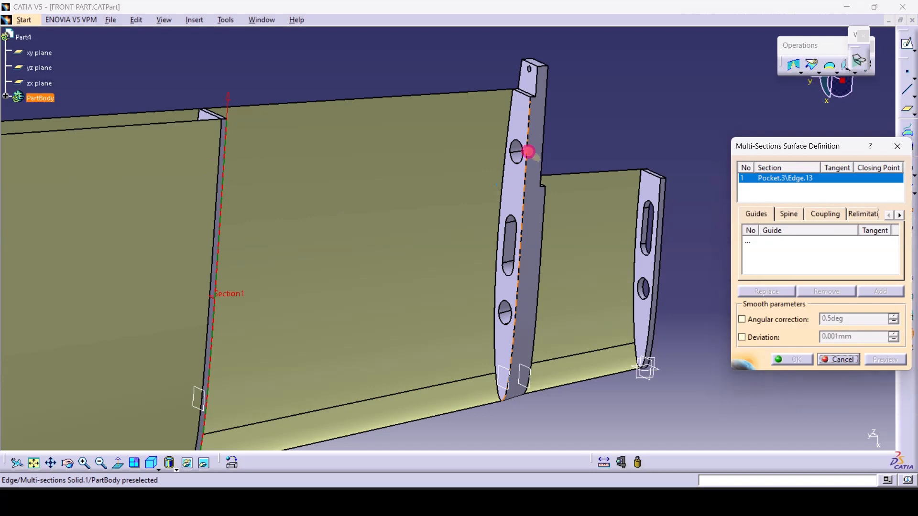
{"action": "left_click", "coordinate": [806, 361]}
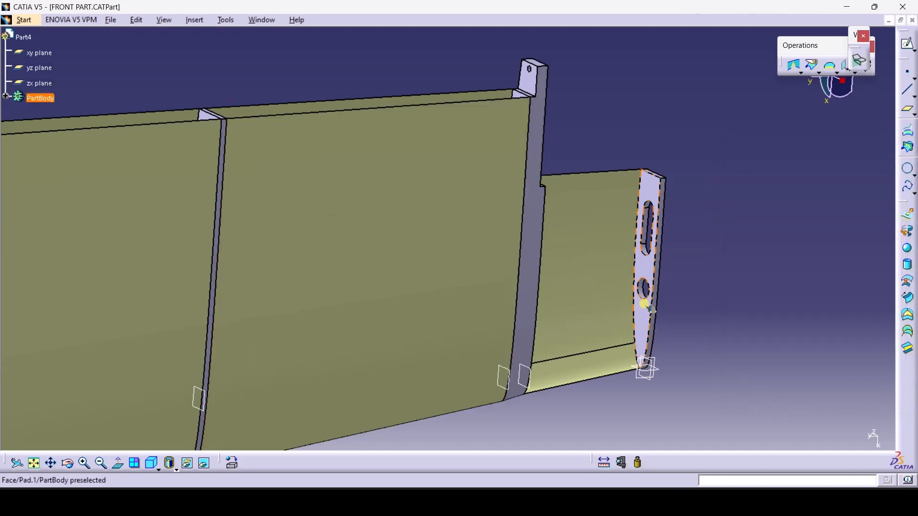
Create a multi-sections surface on the underside between the lower edges of the thick stepped rib and the small end rib
{"action": "left_click", "coordinate": [909, 338]}
{"action": "left_click", "coordinate": [538, 242]}
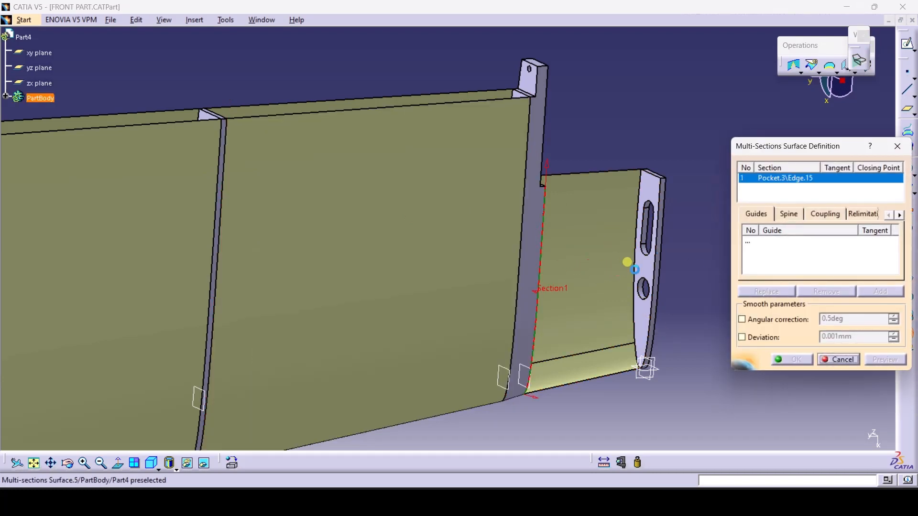
{"action": "left_click", "coordinate": [655, 258]}
{"action": "left_click", "coordinate": [791, 359]}
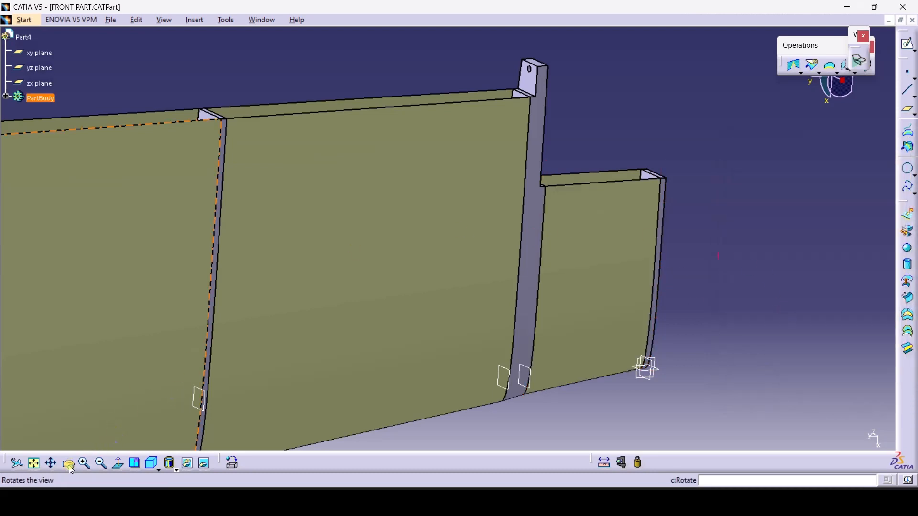
{"action": "left_click_drag", "start_coordinate": [428, 76], "coordinate": [492, 107]}
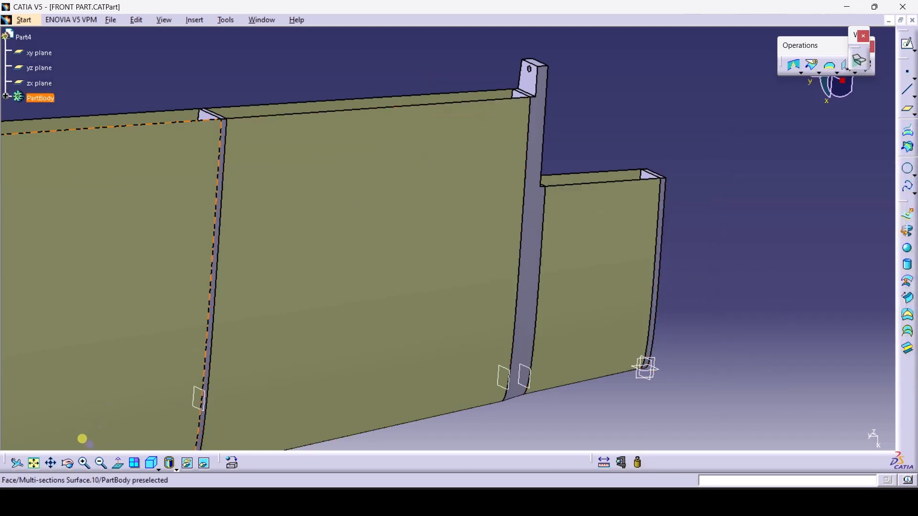
{"action": "left_click_drag", "start_coordinate": [380, 91], "coordinate": [436, 127]}
{"action": "middle_click_drag", "start_coordinate": [359, 111], "coordinate": [406, 248]}
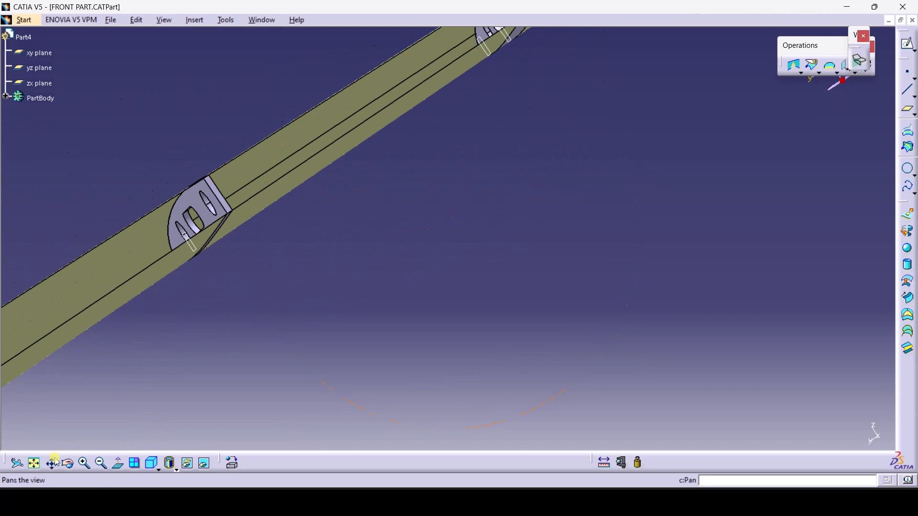
Create a fill surface closing the open back side between the notched end rib and the adjacent thin rib, using the four surrounding edges
{"action": "middle_click_drag", "start_coordinate": [190, 333], "coordinate": [688, 134]}
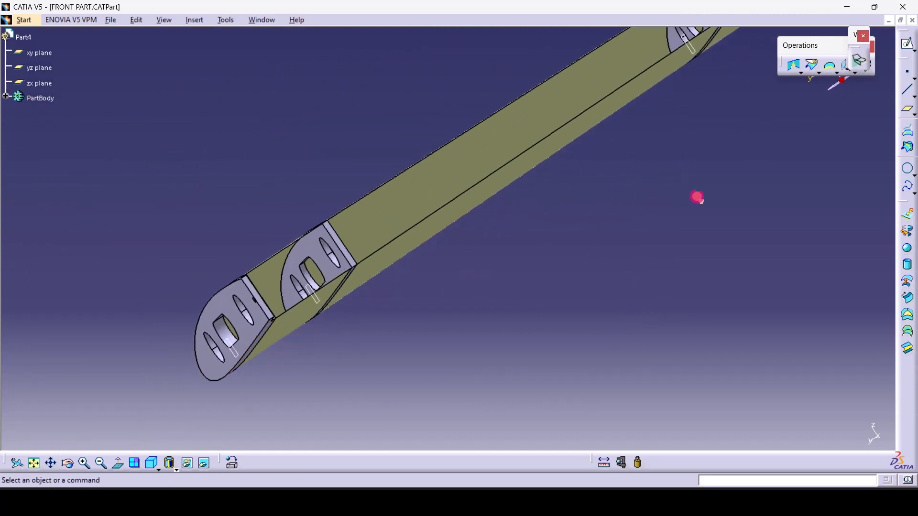
{"action": "left_click", "coordinate": [697, 196]}
{"action": "middle_click_drag", "start_coordinate": [752, 172], "coordinate": [600, 318]}
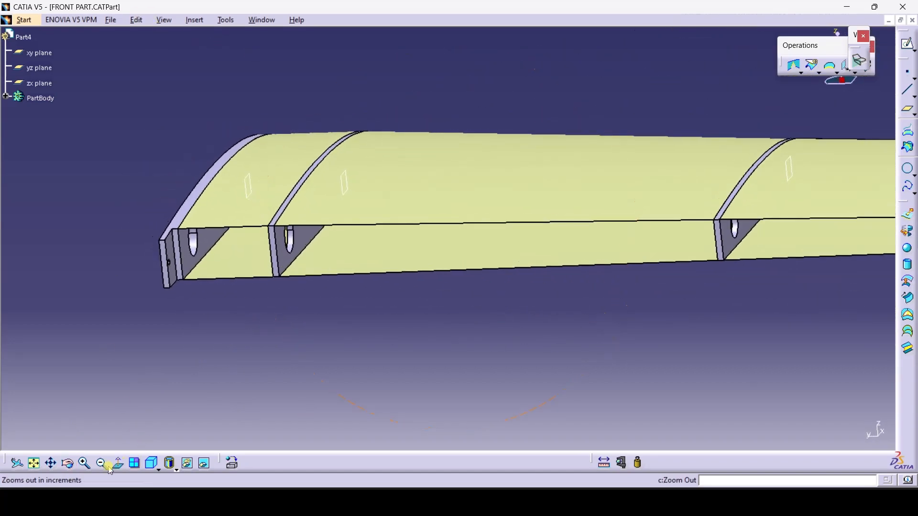
{"action": "left_click", "coordinate": [85, 464]}
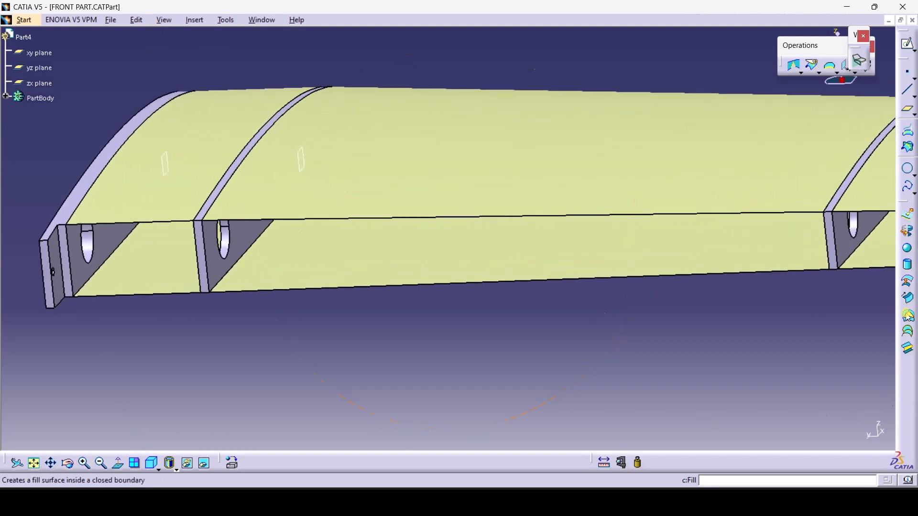
{"action": "left_click", "coordinate": [907, 315]}
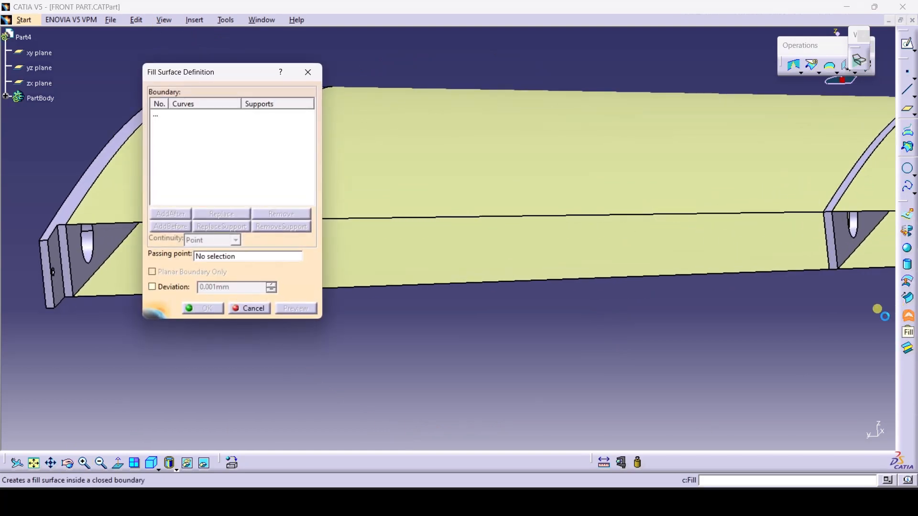
{"action": "left_click_drag", "start_coordinate": [223, 75], "coordinate": [781, 223]}
{"action": "left_click", "coordinate": [68, 239]}
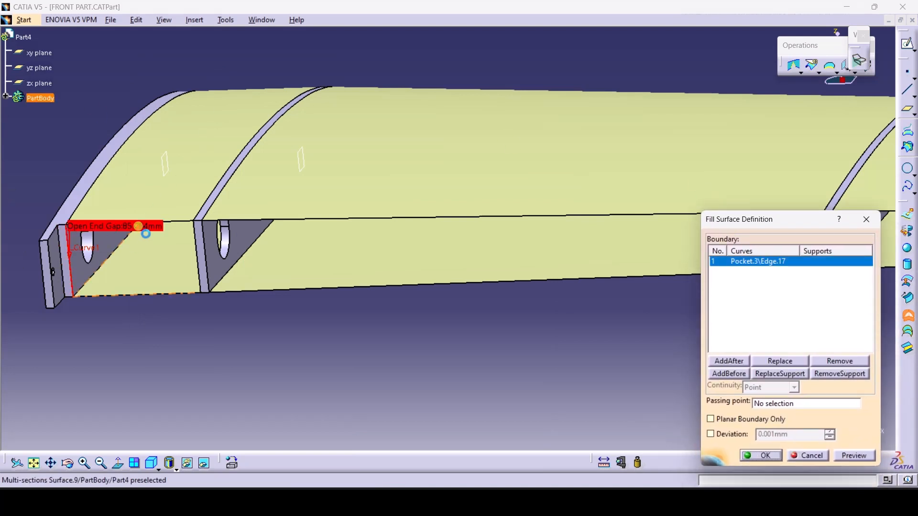
{"action": "left_click", "coordinate": [184, 226]}
{"action": "left_click", "coordinate": [193, 238]}
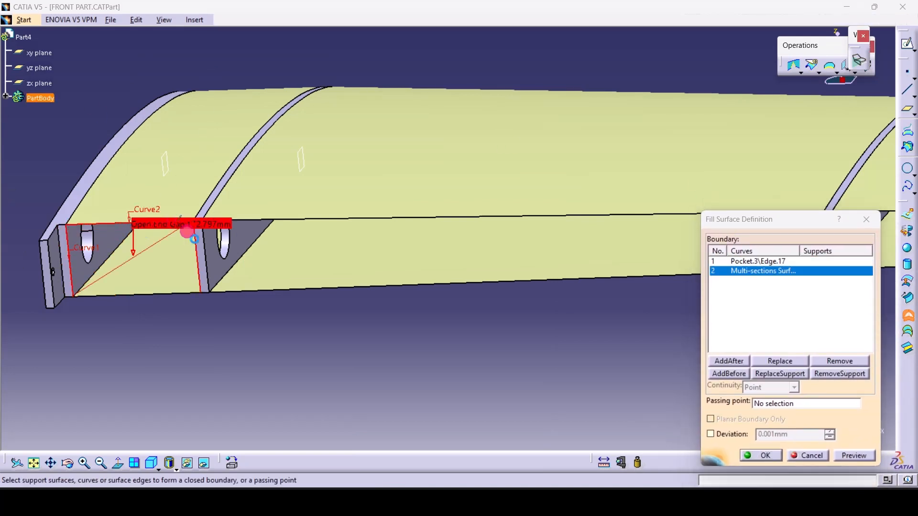
{"action": "left_click", "coordinate": [172, 292]}
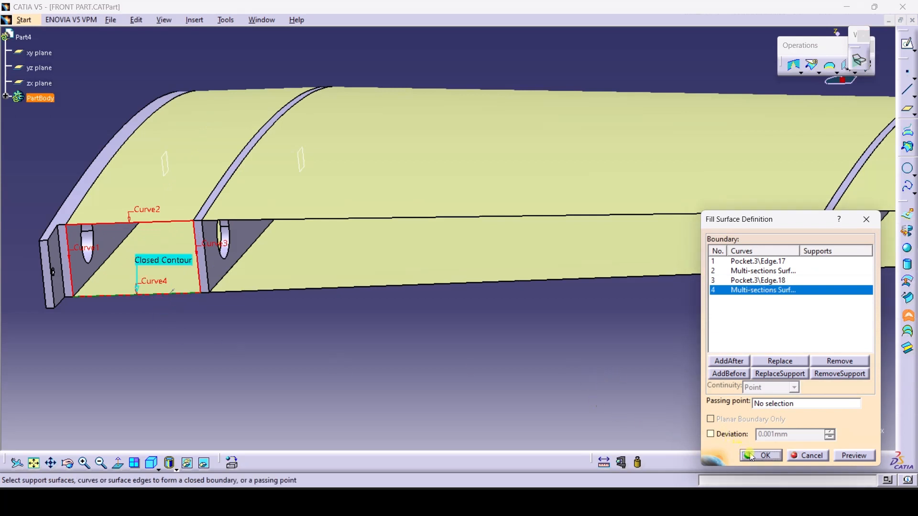
{"action": "left_click", "coordinate": [752, 456]}
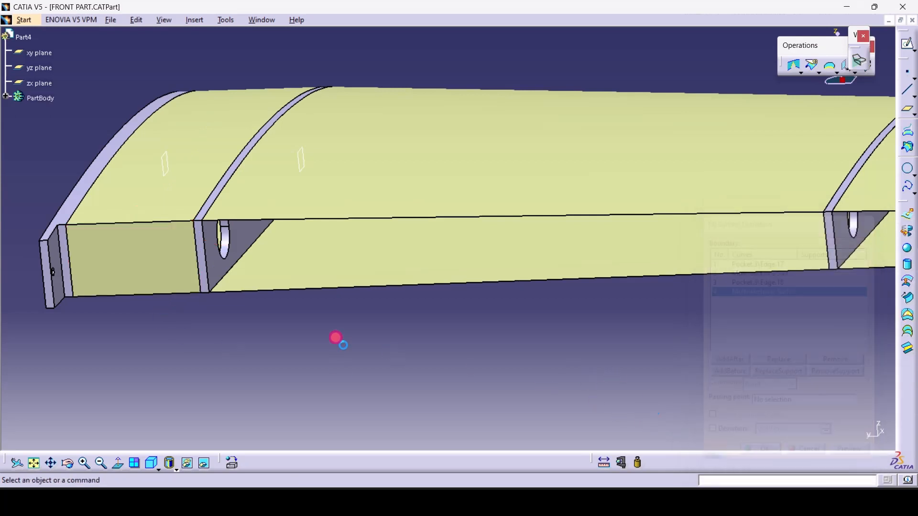
Create a fill surface closing the open back side between the two thin ribs from their vertical edges and the skin edges
{"action": "left_click", "coordinate": [205, 267]}
{"action": "left_click", "coordinate": [403, 221]}
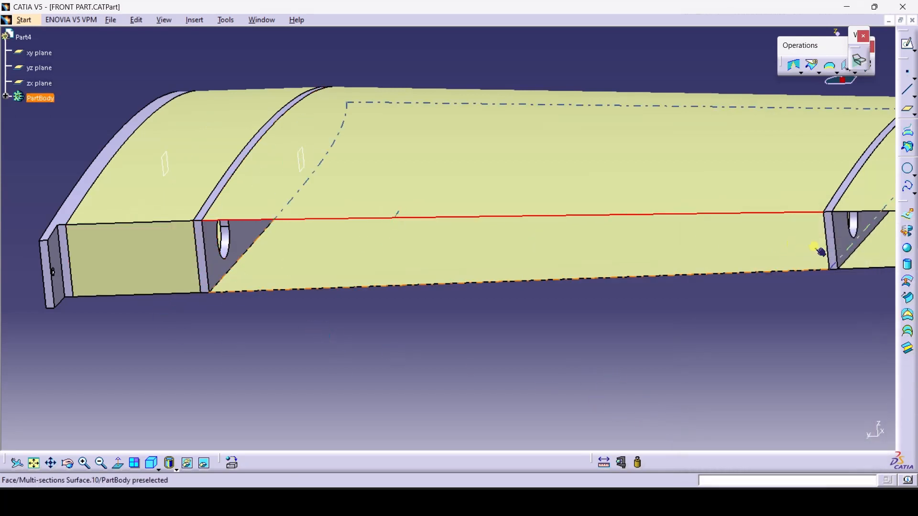
{"action": "left_click", "coordinate": [827, 241]}
{"action": "left_click", "coordinate": [798, 271]}
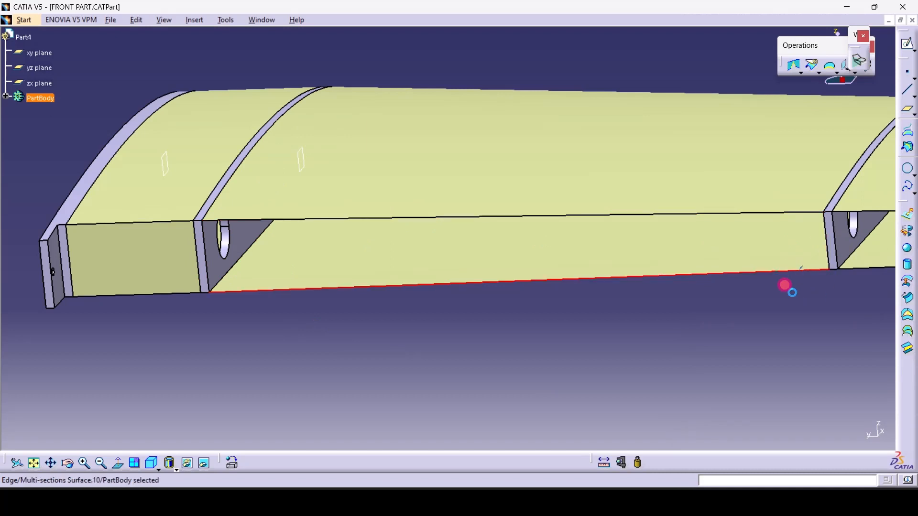
{"action": "left_click", "coordinate": [907, 314]}
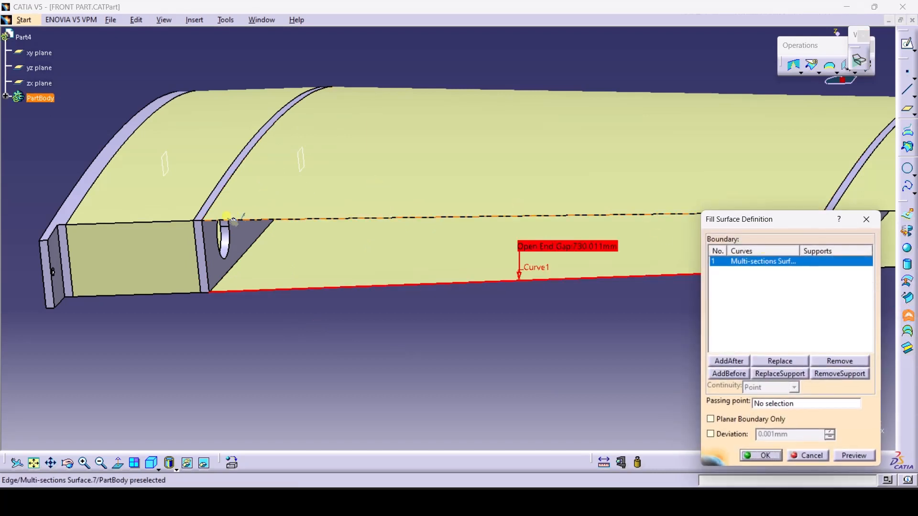
{"action": "left_click", "coordinate": [207, 254]}
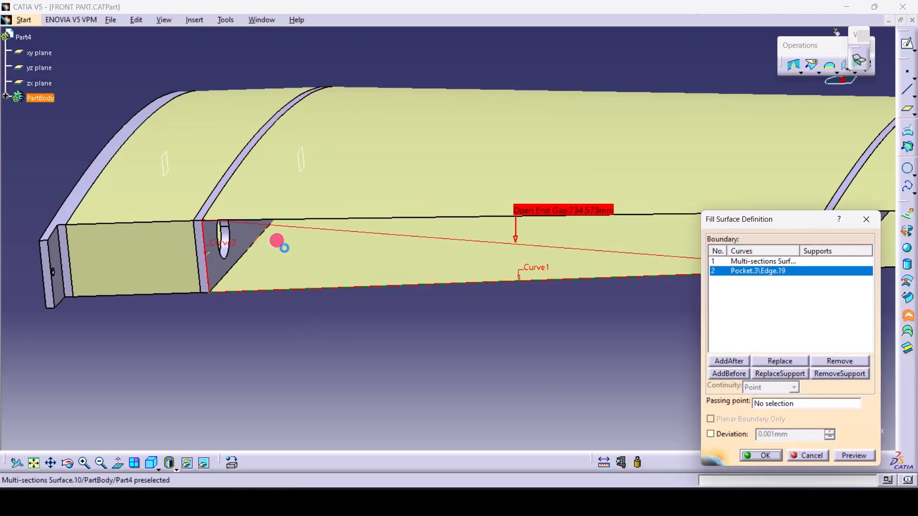
{"action": "left_click", "coordinate": [371, 218]}
{"action": "left_click_drag", "start_coordinate": [762, 219], "coordinate": [483, 111]}
{"action": "left_click", "coordinate": [830, 242]}
{"action": "left_click", "coordinate": [439, 342]}
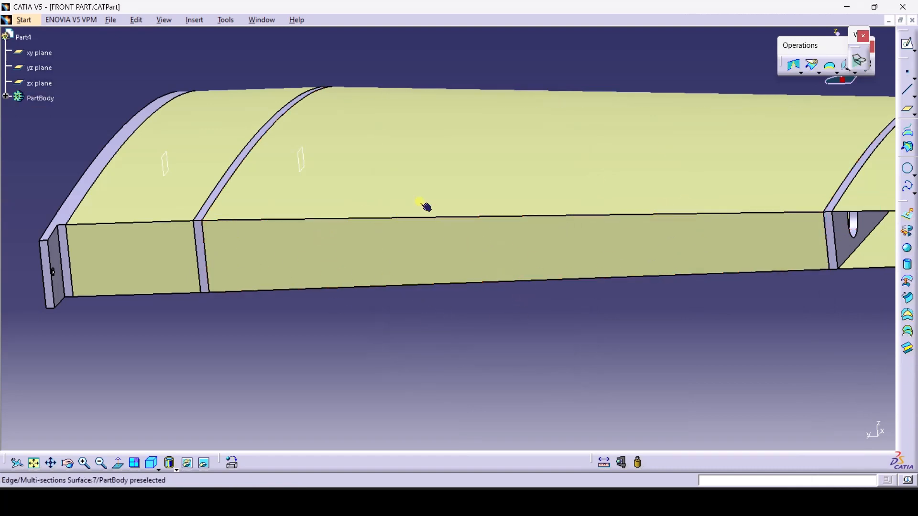
{"action": "left_click", "coordinate": [423, 284]}
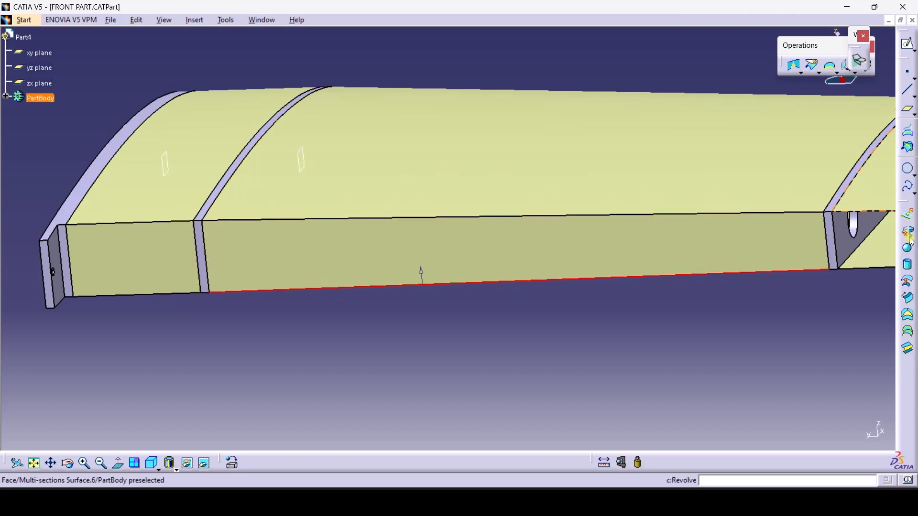
{"action": "left_click", "coordinate": [796, 321]}
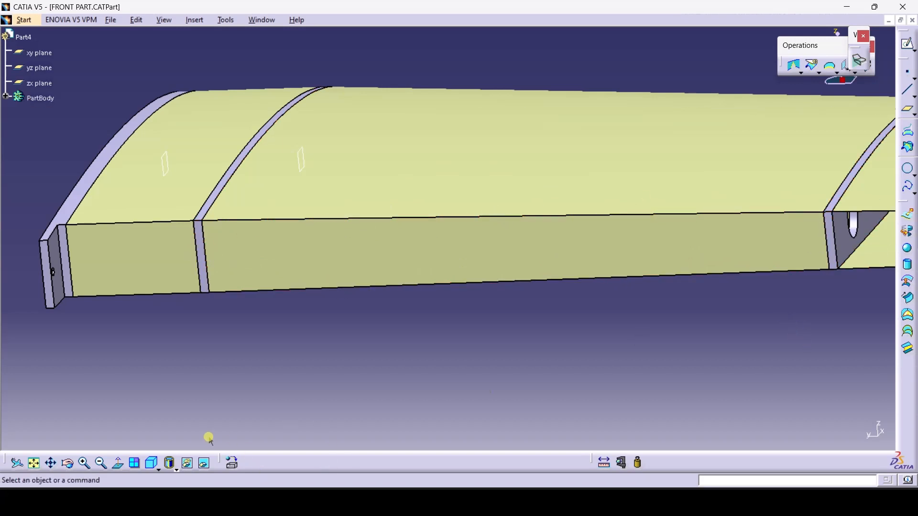
Create a fill surface closing the open back side between the inner thin rib and the thick stepped rib
{"action": "left_click", "coordinate": [51, 463]}
{"action": "left_click_drag", "start_coordinate": [715, 289], "coordinate": [168, 323]}
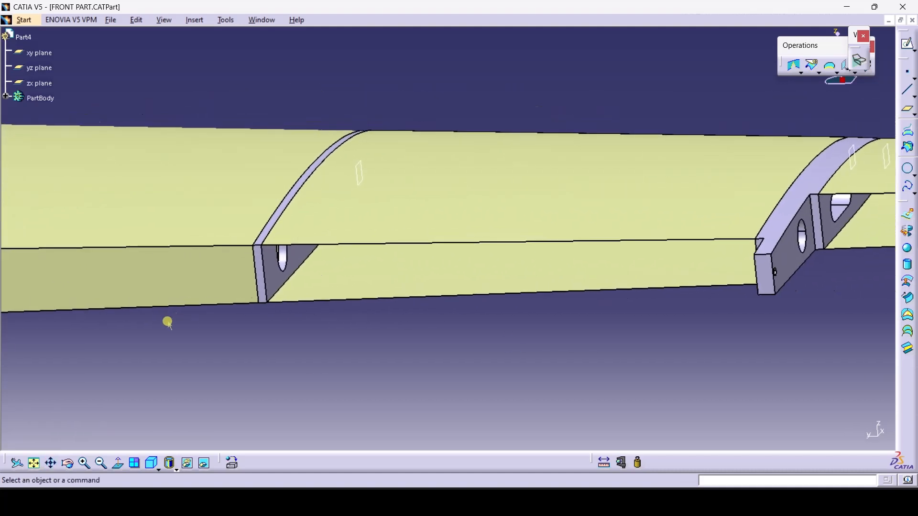
{"action": "left_click_drag", "start_coordinate": [467, 358], "coordinate": [565, 308]}
{"action": "left_click", "coordinate": [67, 463]}
{"action": "left_click_drag", "start_coordinate": [272, 354], "coordinate": [86, 353]}
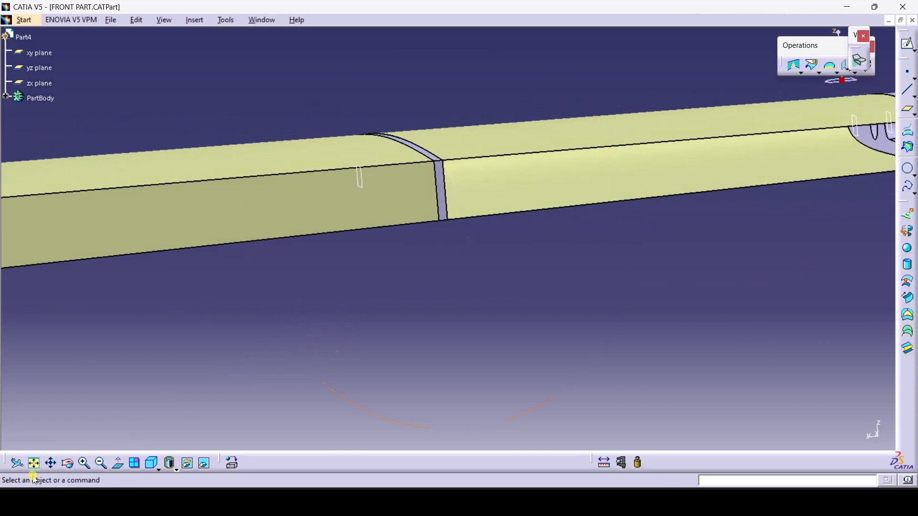
{"action": "left_click", "coordinate": [51, 466]}
{"action": "left_click_drag", "start_coordinate": [500, 237], "coordinate": [242, 325]}
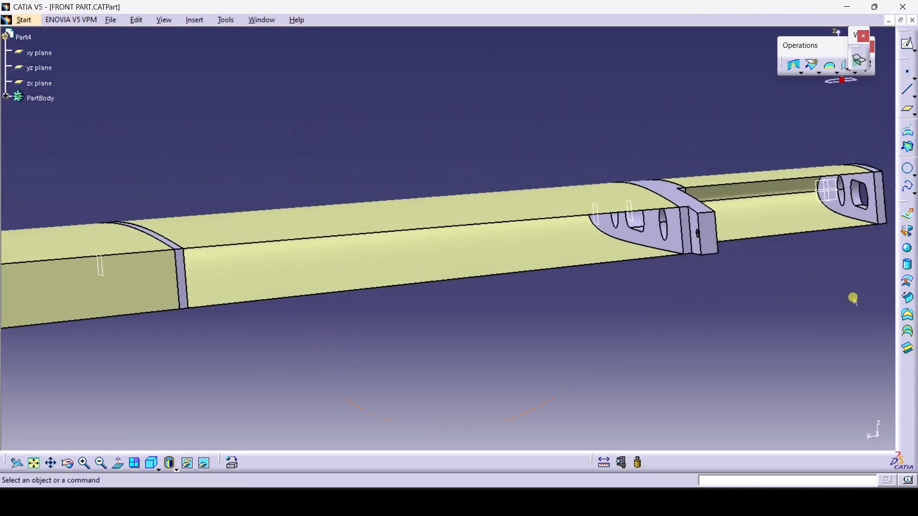
{"action": "left_click", "coordinate": [907, 315]}
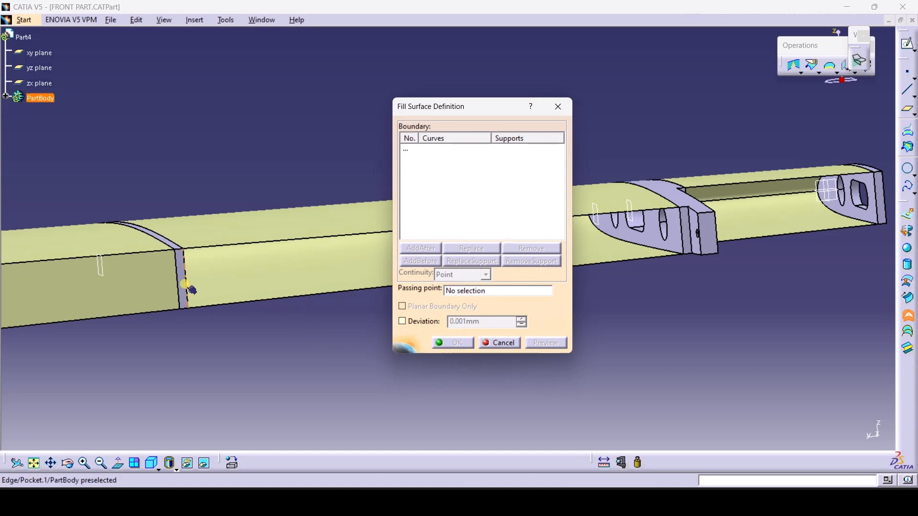
{"action": "left_click", "coordinate": [224, 302]}
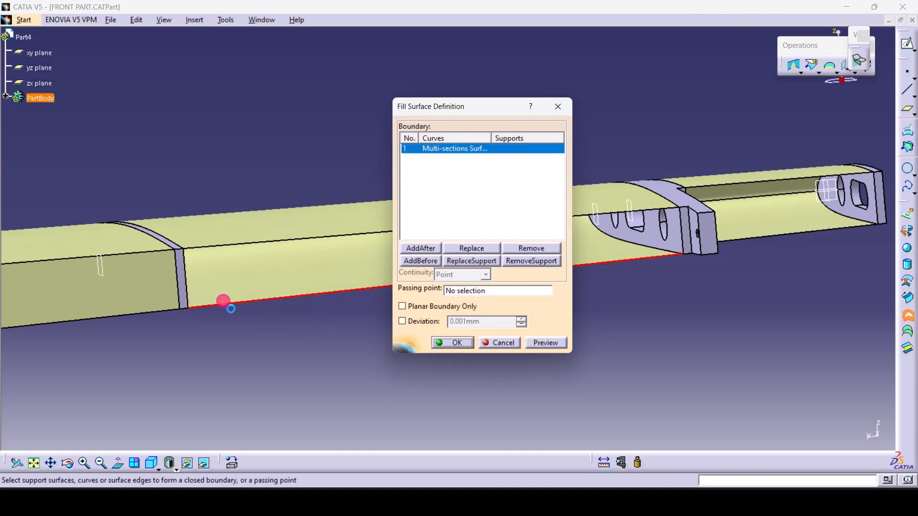
{"action": "left_click", "coordinate": [186, 287]}
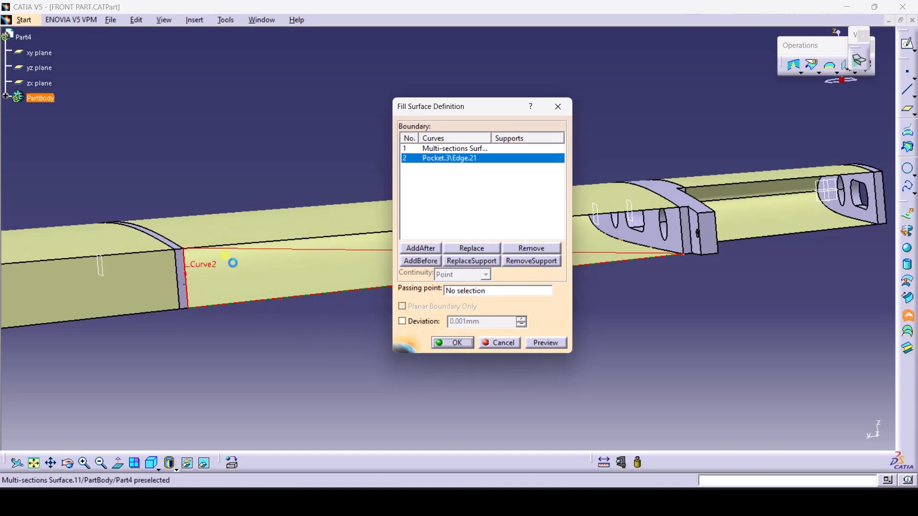
{"action": "left_click", "coordinate": [328, 240]}
{"action": "left_click_drag", "start_coordinate": [485, 114], "coordinate": [319, 84]}
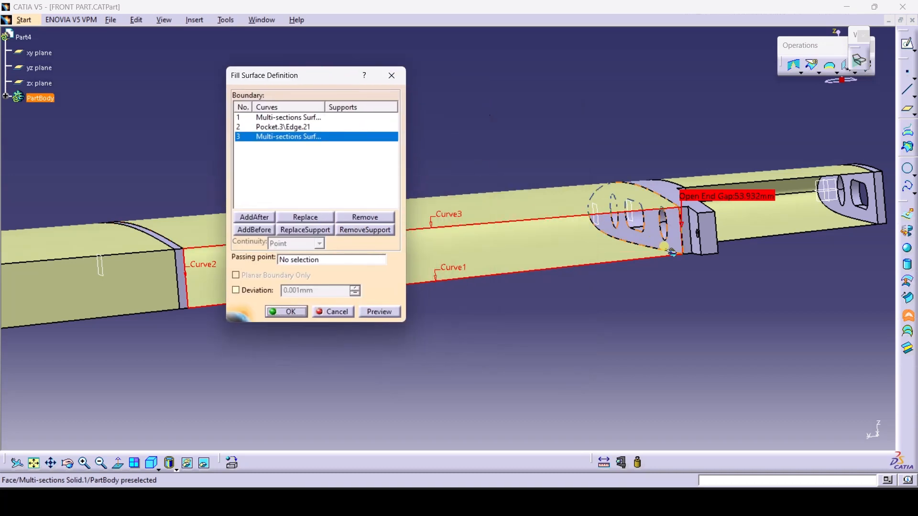
{"action": "left_click", "coordinate": [683, 241]}
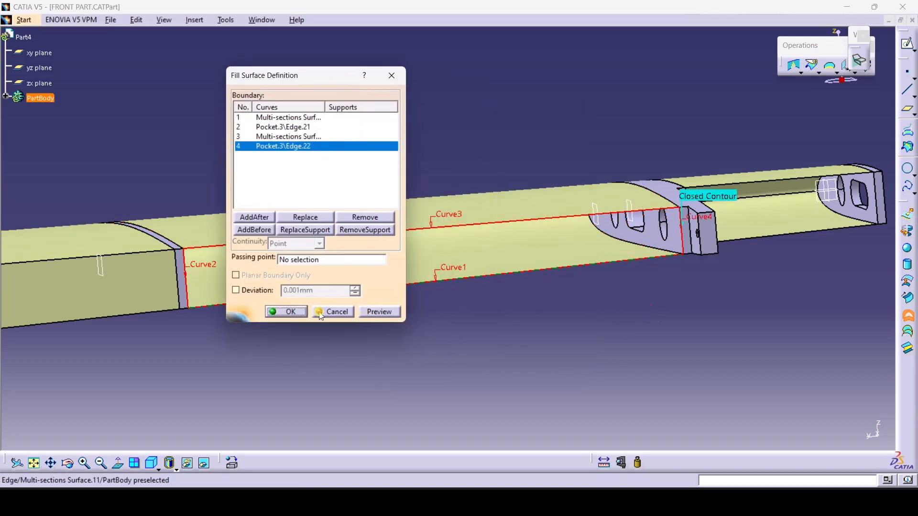
{"action": "left_click", "coordinate": [295, 315]}
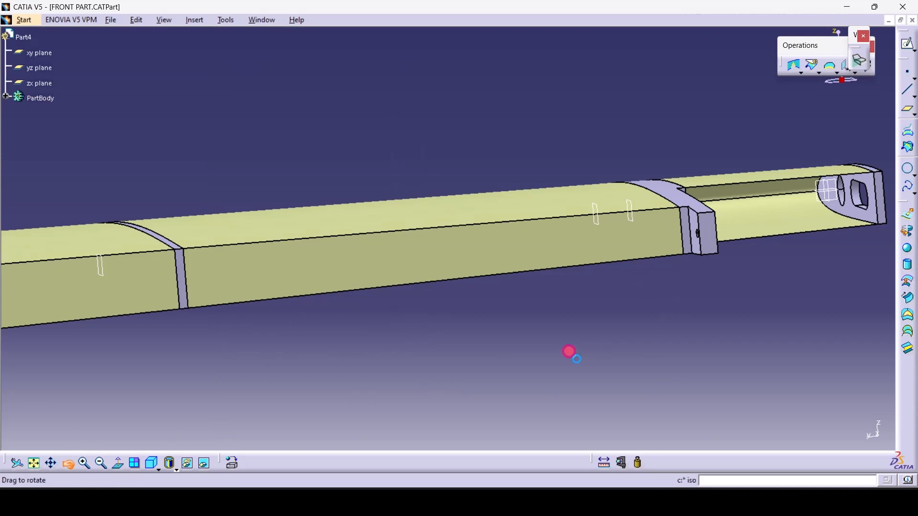
Create a fill surface closing the open back side between the thick stepped rib and the small end rib
{"action": "middle_click_drag", "start_coordinate": [570, 353], "coordinate": [602, 290]}
{"action": "left_click", "coordinate": [899, 313]}
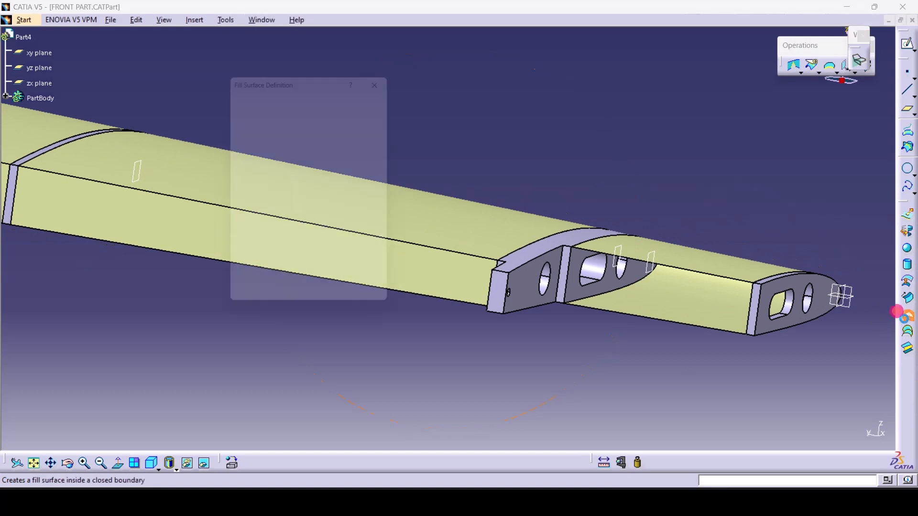
{"action": "left_click", "coordinate": [736, 336]}
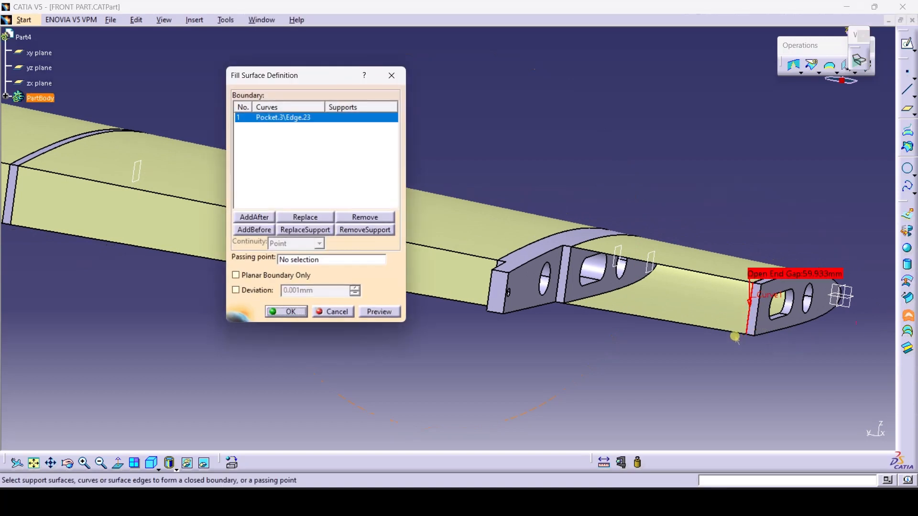
{"action": "left_click", "coordinate": [734, 331]}
{"action": "left_click", "coordinate": [571, 303]}
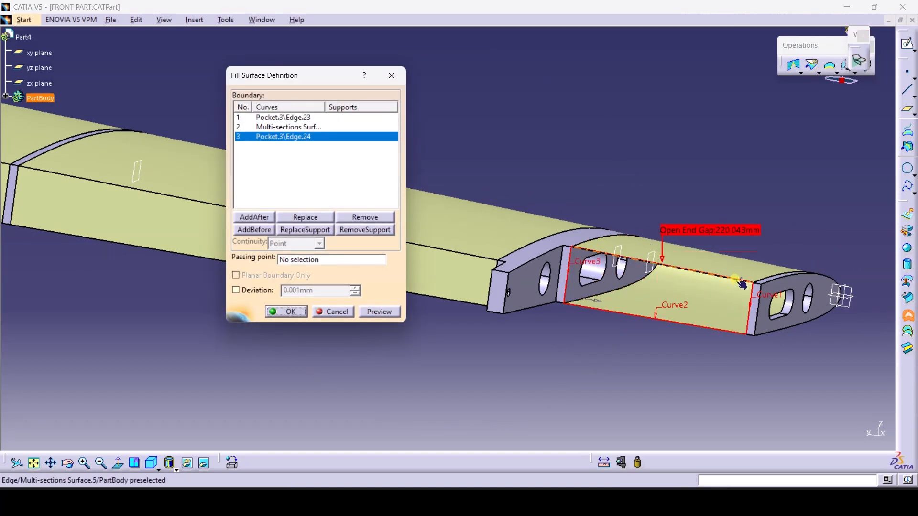
{"action": "left_click", "coordinate": [735, 282]}
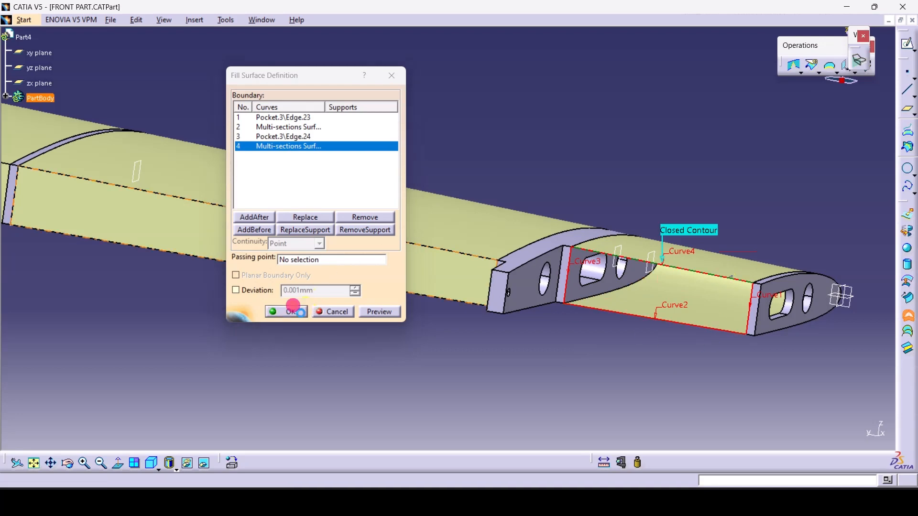
{"action": "left_click", "coordinate": [286, 311]}
{"action": "left_click", "coordinate": [646, 366]}
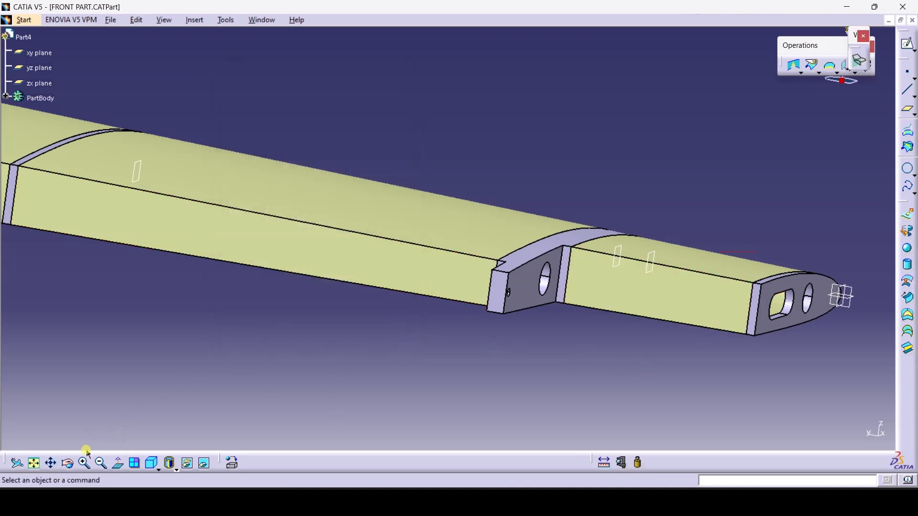
Fit the whole wing part in view and save the FRONT PART document
{"action": "left_click", "coordinate": [34, 463]}
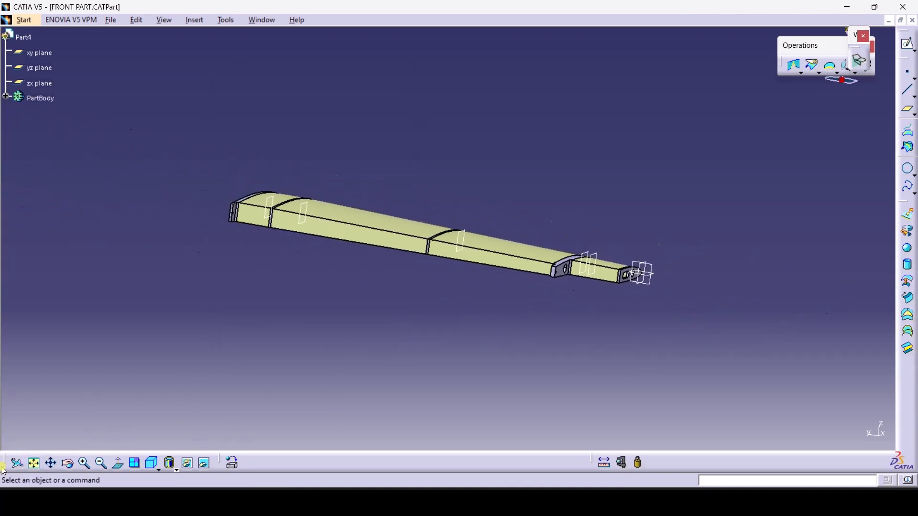
{"action": "left_click", "coordinate": [67, 467]}
{"action": "left_click_drag", "start_coordinate": [471, 262], "coordinate": [381, 368]}
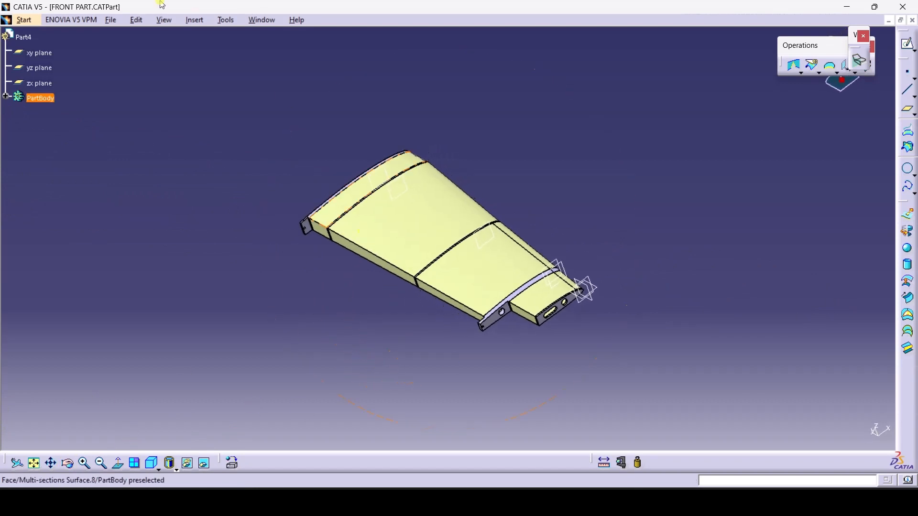
{"action": "left_click", "coordinate": [110, 20]}
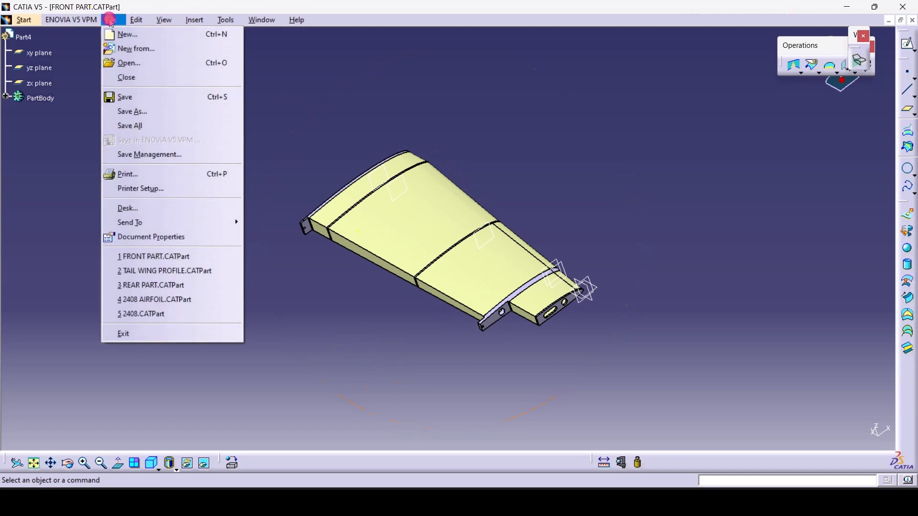
{"action": "left_click", "coordinate": [146, 98]}
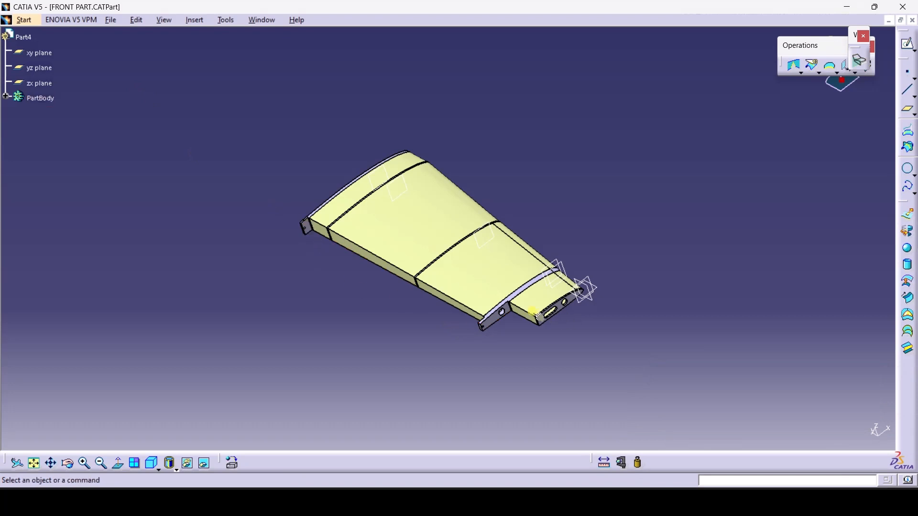
{"action": "left_click", "coordinate": [86, 463]}
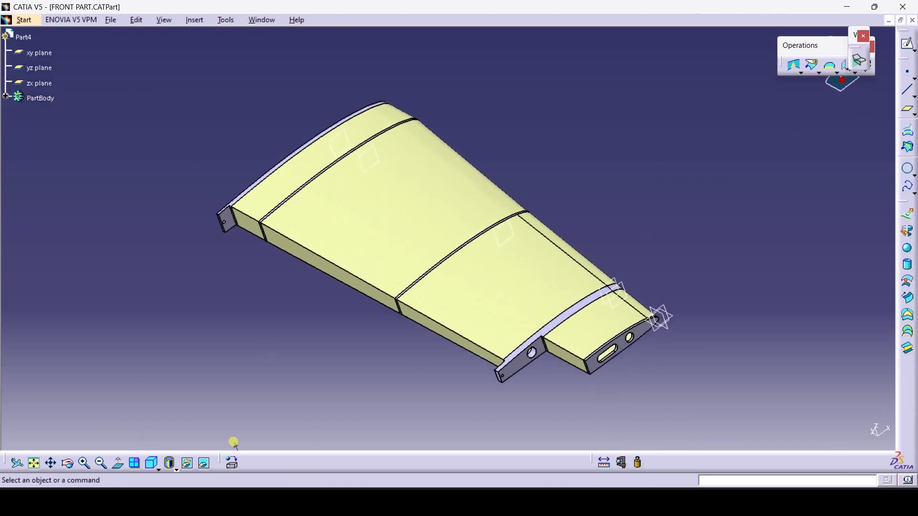
{"action": "left_click", "coordinate": [68, 463]}
{"action": "left_click_drag", "start_coordinate": [293, 412], "coordinate": [385, 404]}
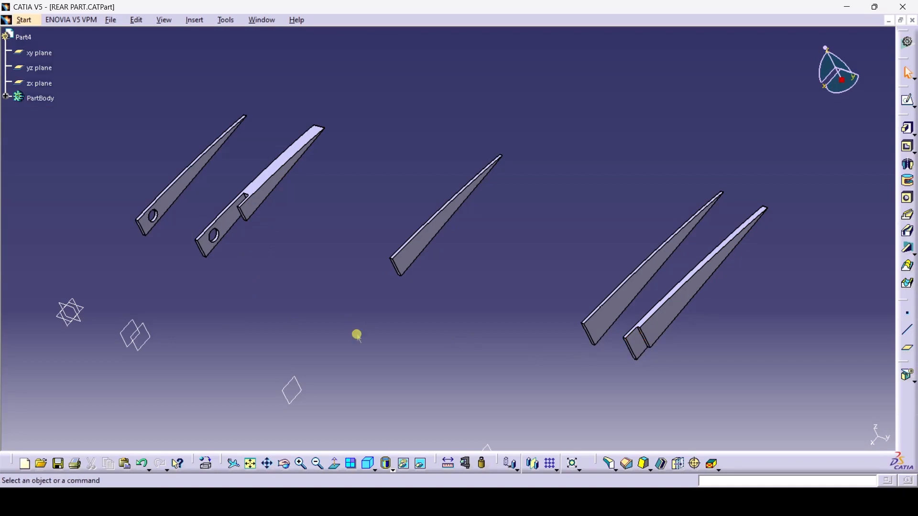
Check the cutting profile in the PDF work sheet, then sketch a circle about 7.4 mm in diameter on the end rib's recessed front section
{"action": "left_click", "coordinate": [119, 499]}
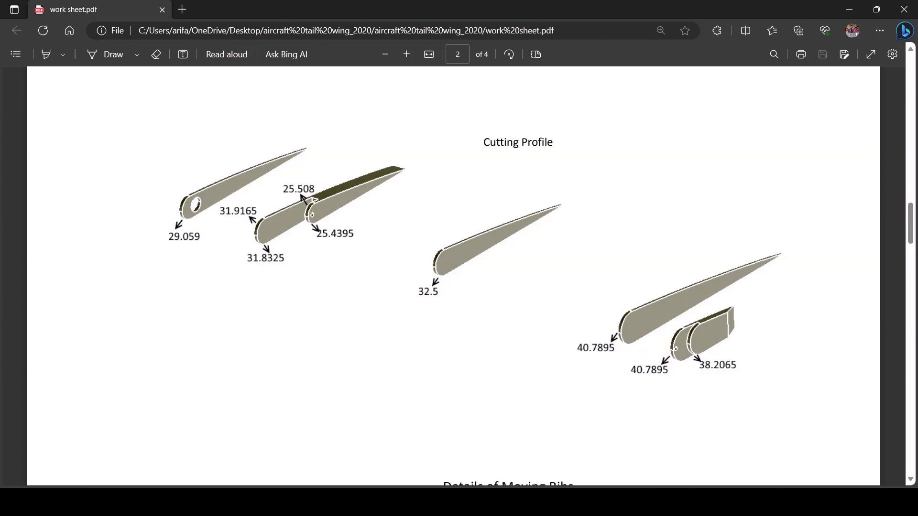
{"action": "key", "text": "alt+Tab"}
{"action": "left_click", "coordinate": [636, 347]}
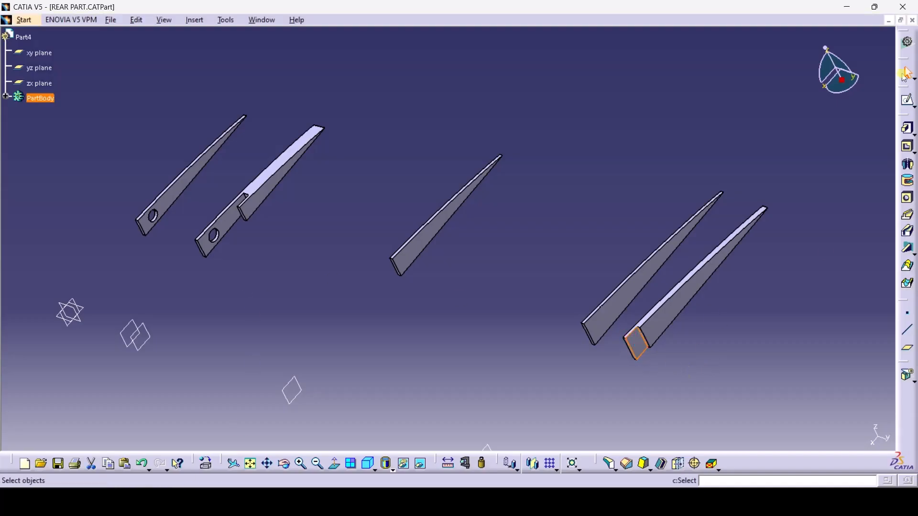
{"action": "left_click", "coordinate": [908, 100]}
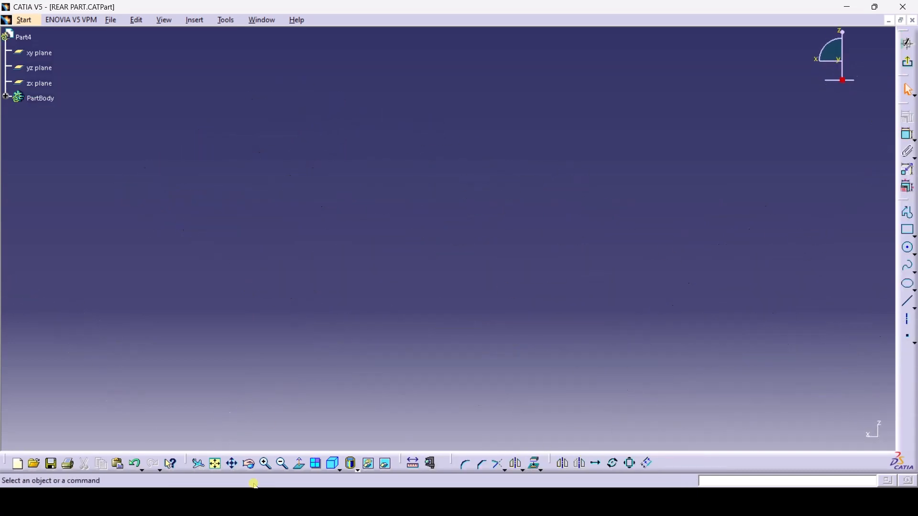
{"action": "left_click", "coordinate": [216, 464]}
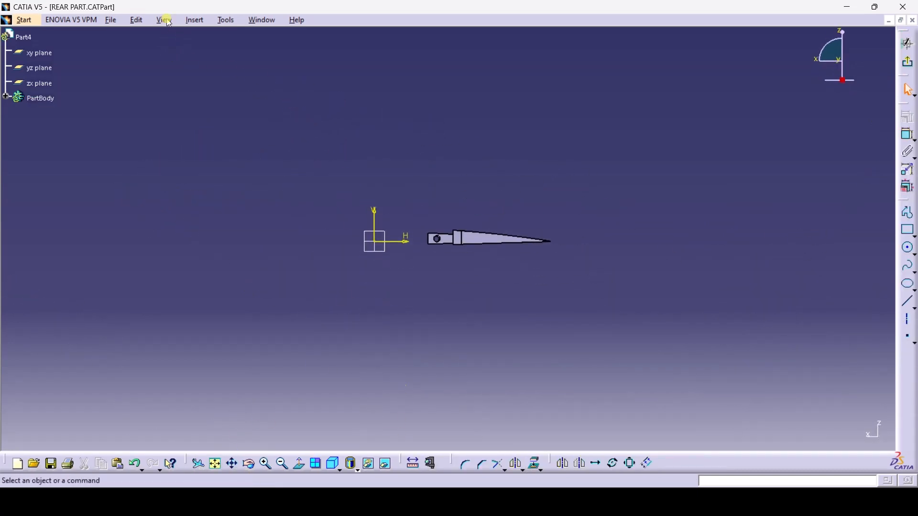
{"action": "left_click", "coordinate": [162, 20]}
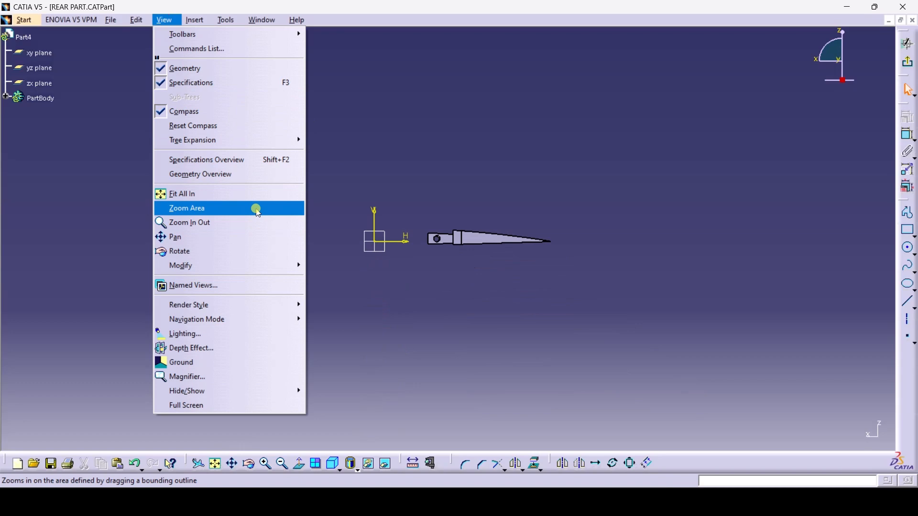
{"action": "left_click", "coordinate": [258, 209]}
{"action": "left_click_drag", "start_coordinate": [459, 232], "coordinate": [475, 250]}
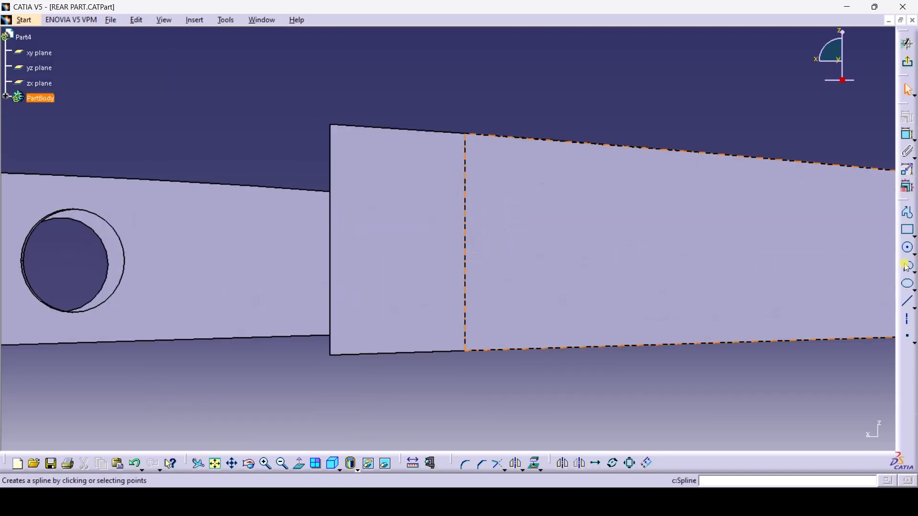
{"action": "left_click", "coordinate": [908, 248]}
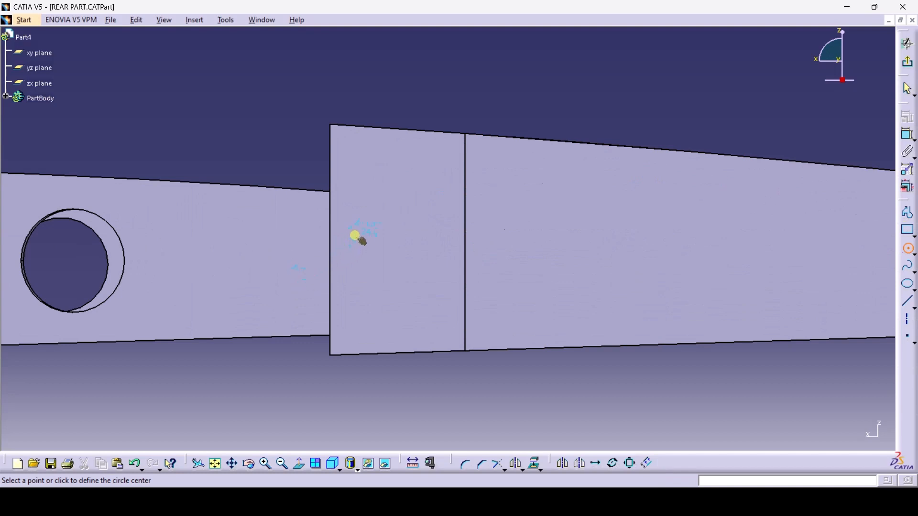
{"action": "left_click", "coordinate": [361, 248]}
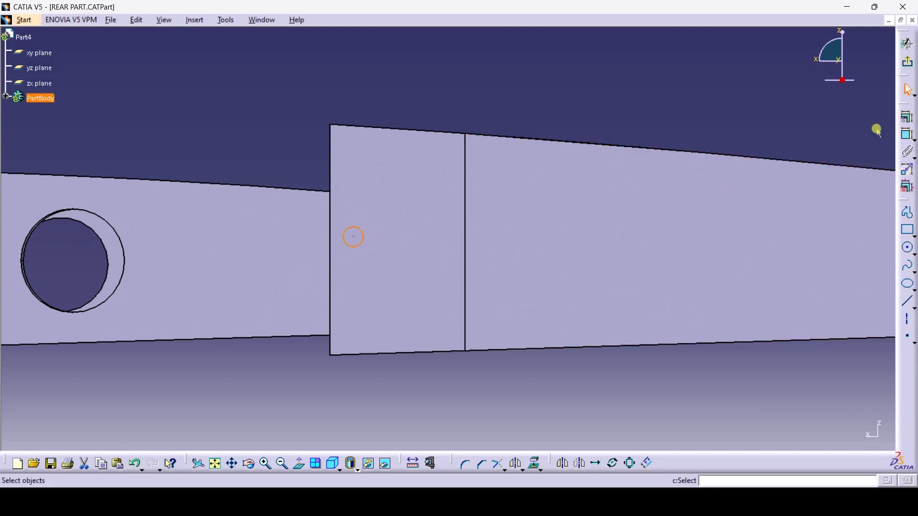
Dimension the circle and set its diameter to 10 mm
{"action": "left_click", "coordinate": [908, 135]}
{"action": "left_click", "coordinate": [426, 106]}
{"action": "double_click", "coordinate": [427, 106]}
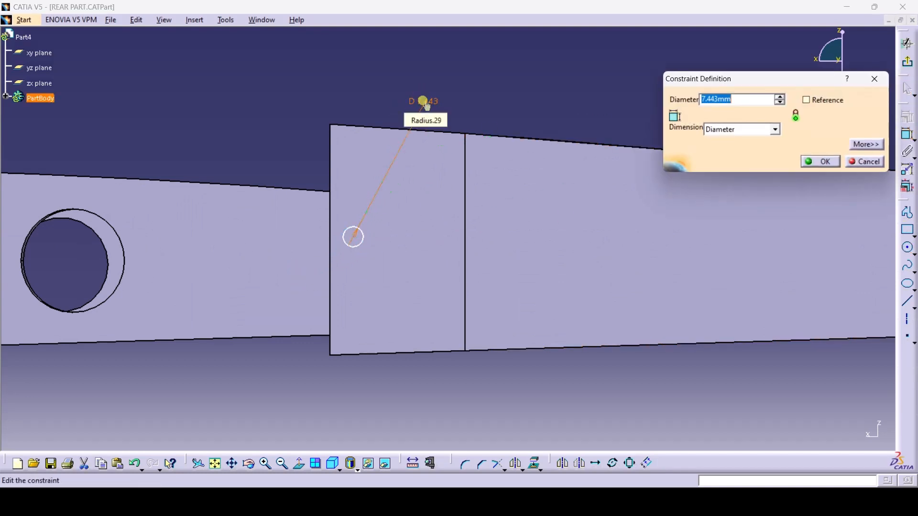
{"action": "key", "text": "Return"}
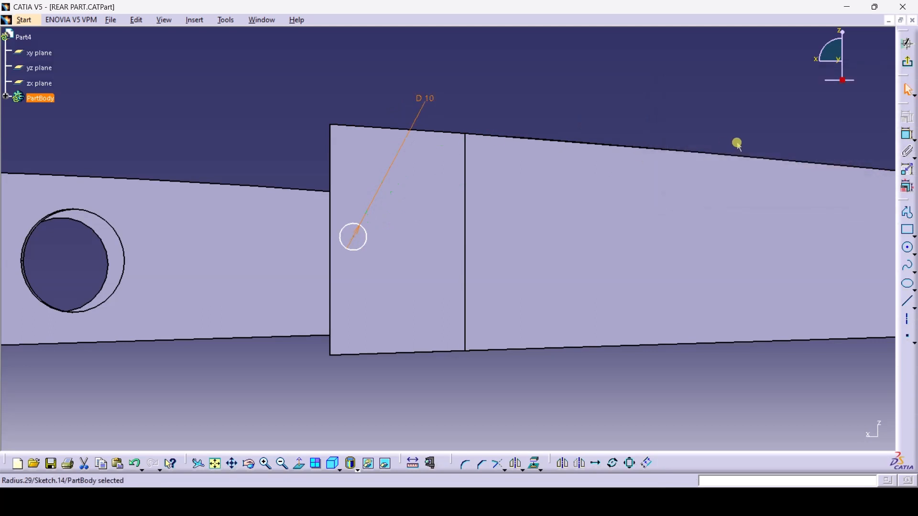
Constrain the circle's centre 10 mm from the rib's vertical front edge and place the dimension just above the circle
{"action": "left_click", "coordinate": [909, 138]}
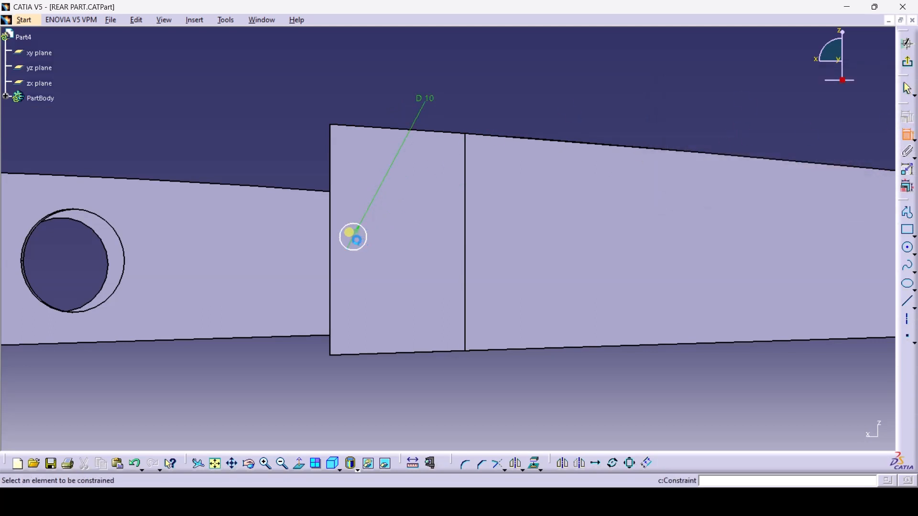
{"action": "left_click", "coordinate": [353, 235]}
{"action": "left_click", "coordinate": [331, 239]}
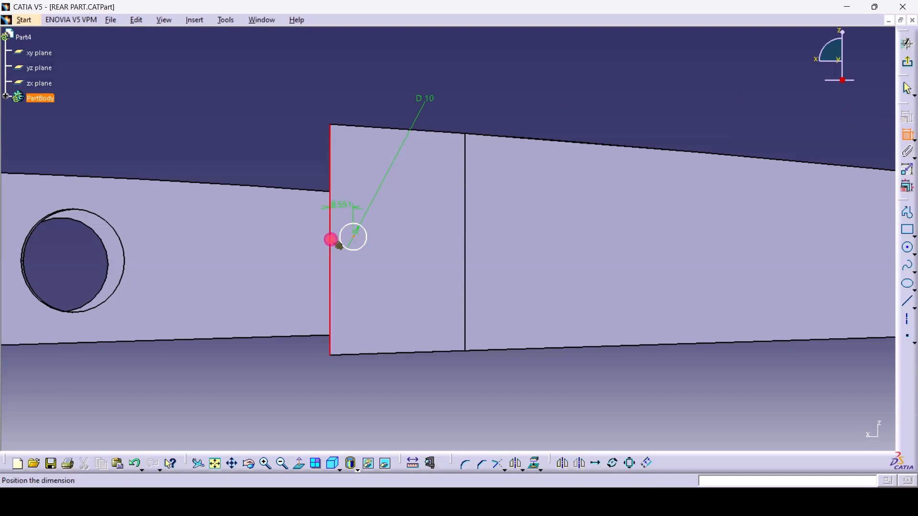
{"action": "right_click", "coordinate": [373, 78]}
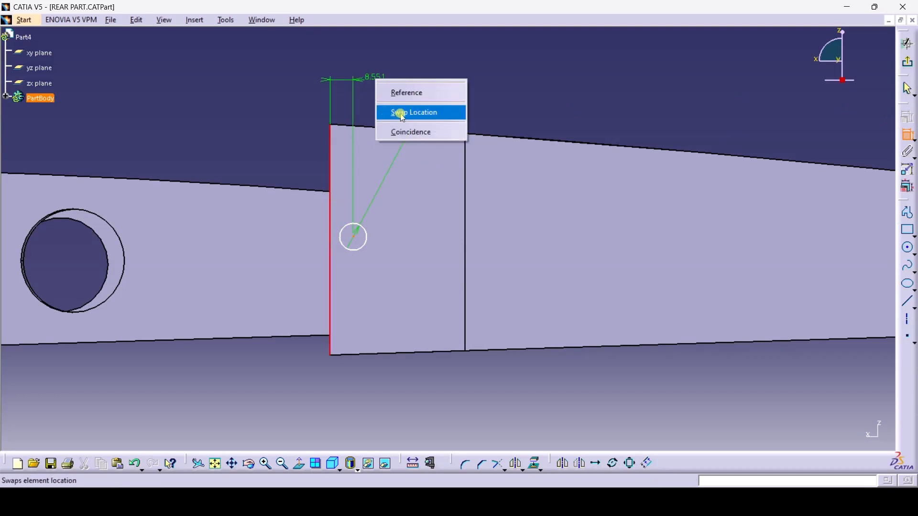
{"action": "left_click", "coordinate": [371, 80]}
{"action": "left_click", "coordinate": [380, 75]}
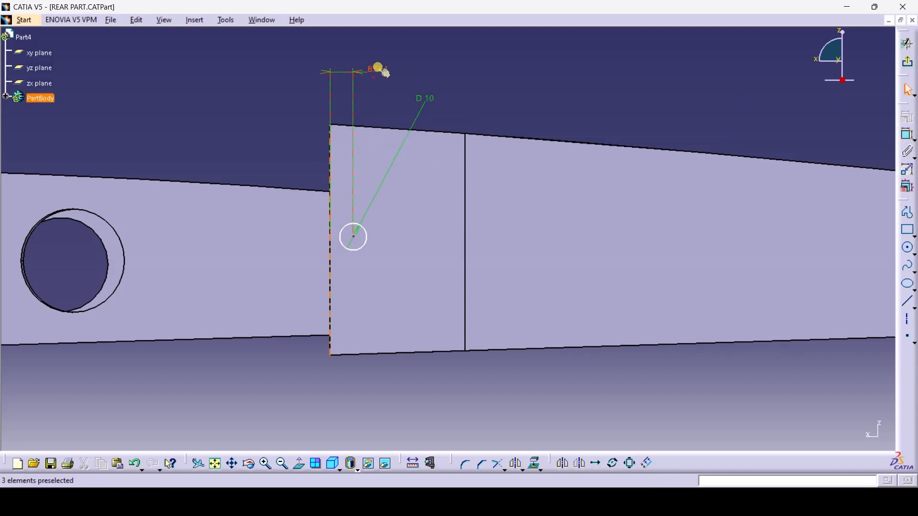
{"action": "double_click", "coordinate": [378, 71]}
{"action": "key", "text": "Return"}
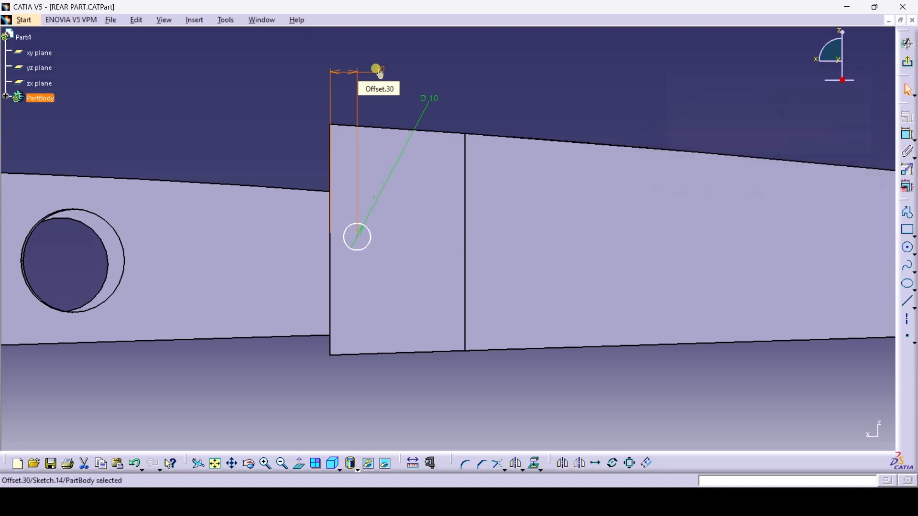
{"action": "left_click", "coordinate": [505, 85]}
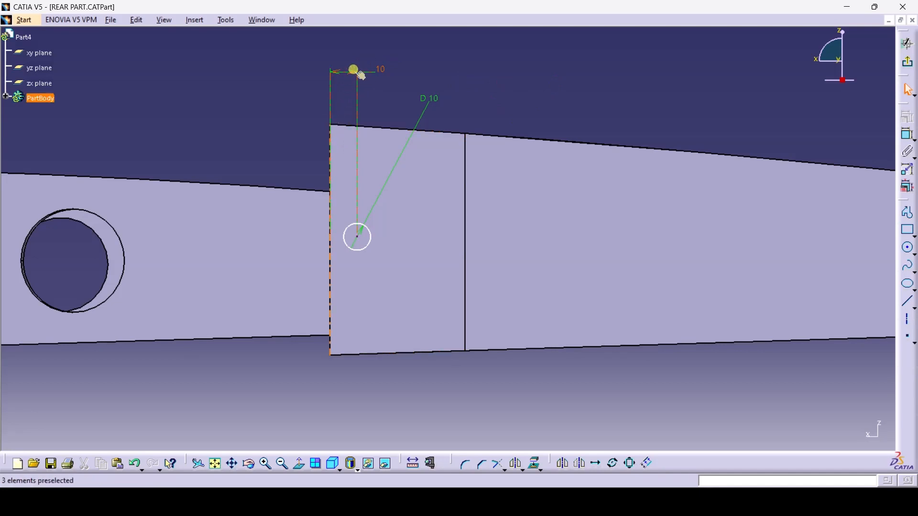
{"action": "left_click_drag", "start_coordinate": [358, 71], "coordinate": [359, 104]}
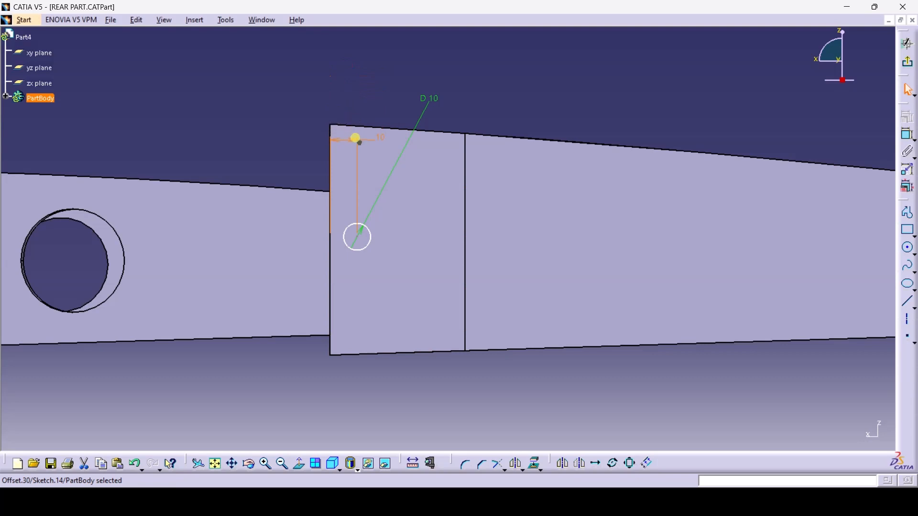
{"action": "left_click", "coordinate": [297, 120]}
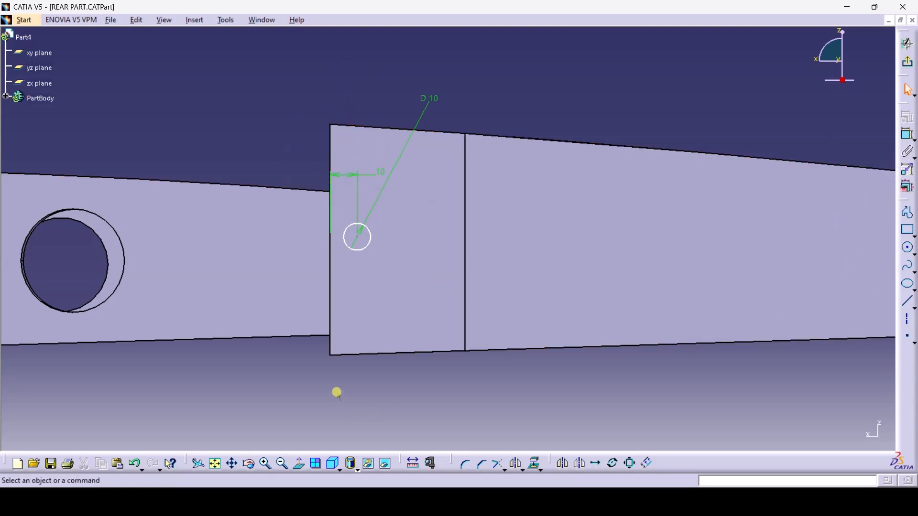
Make the circle's centre equidistant from the two end points of the front edge and exit the sketch
{"action": "left_click", "coordinate": [330, 356]}
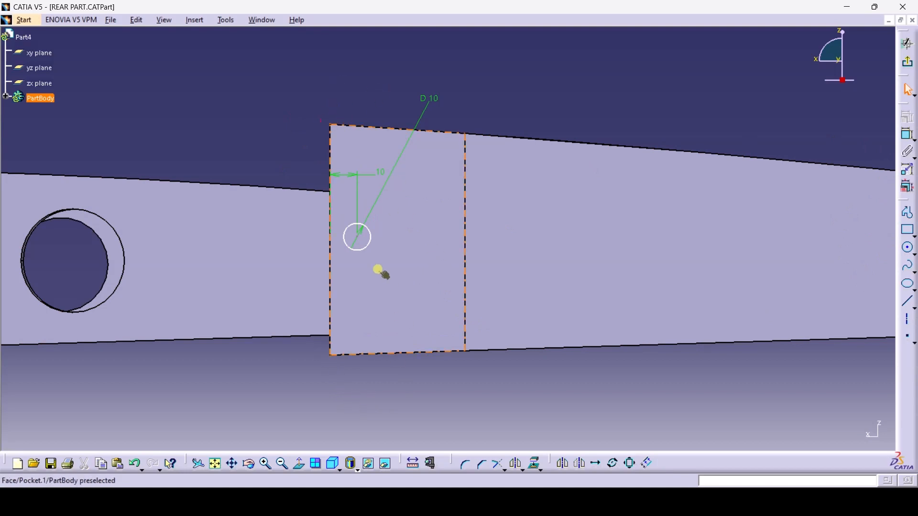
{"action": "left_click", "coordinate": [357, 237], "text": "ctrl"}
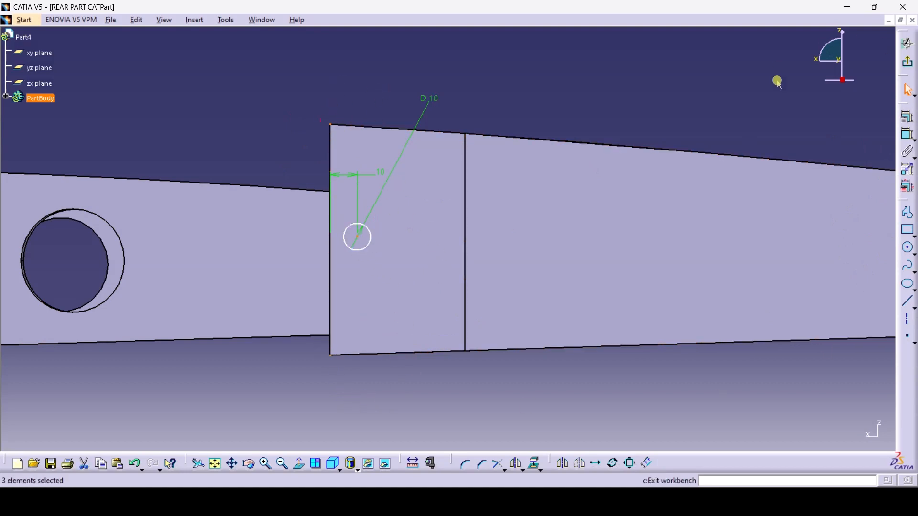
{"action": "left_click", "coordinate": [906, 118]}
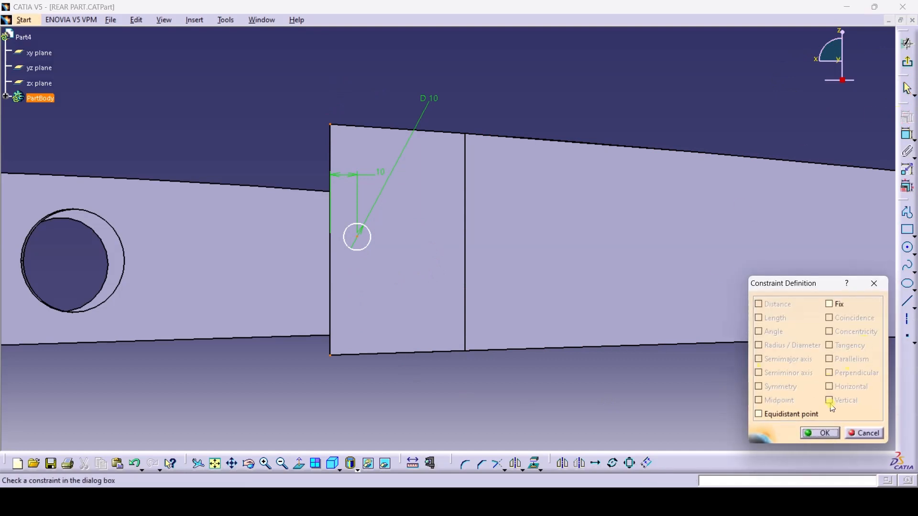
{"action": "left_click", "coordinate": [758, 414]}
{"action": "left_click", "coordinate": [819, 433]}
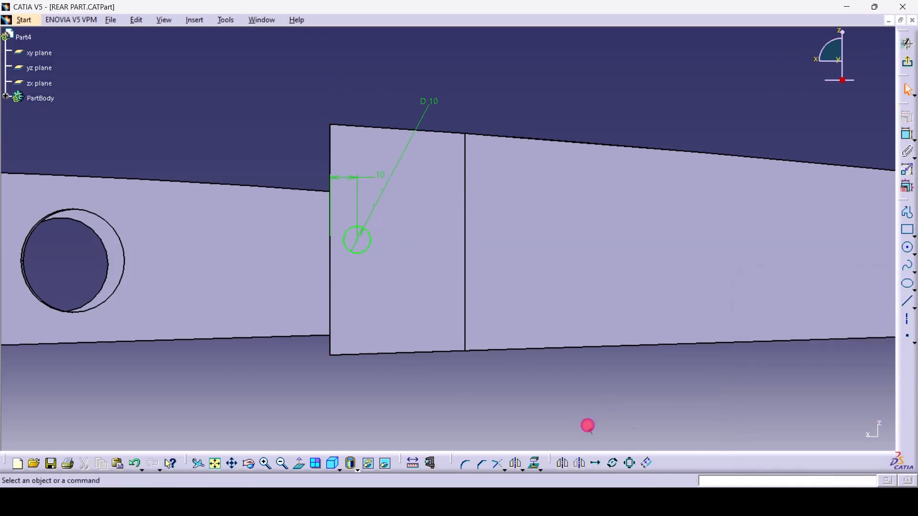
{"action": "left_click", "coordinate": [908, 44]}
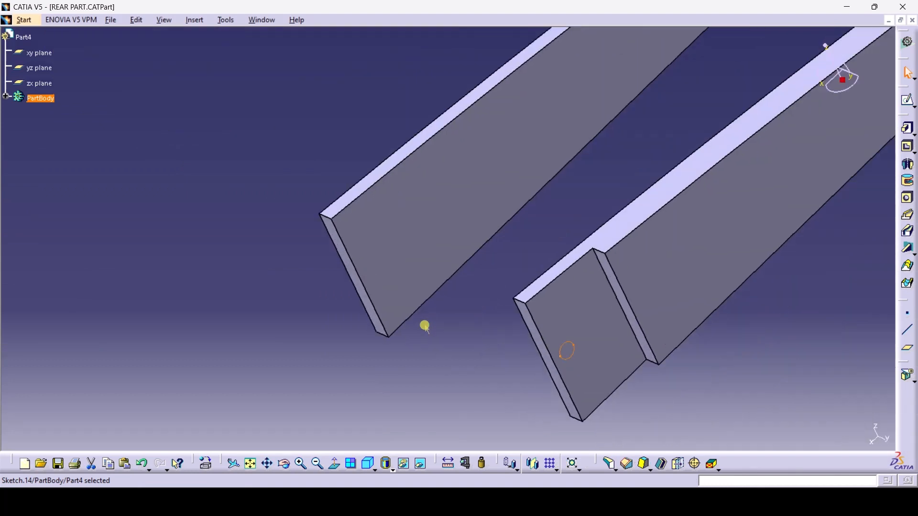
Pocket the circle 30 mm deep in the reversed direction to cut a hole through the end rib's front section
{"action": "left_click", "coordinate": [905, 148]}
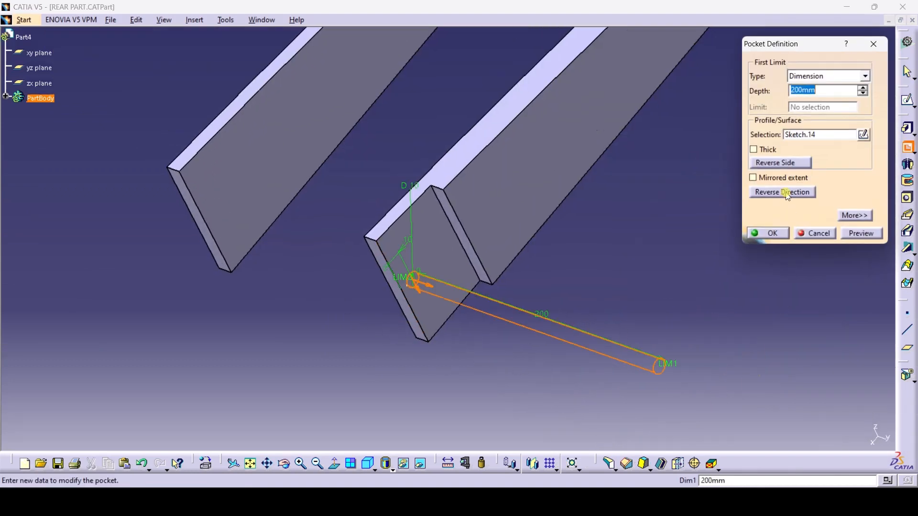
{"action": "left_click", "coordinate": [786, 192]}
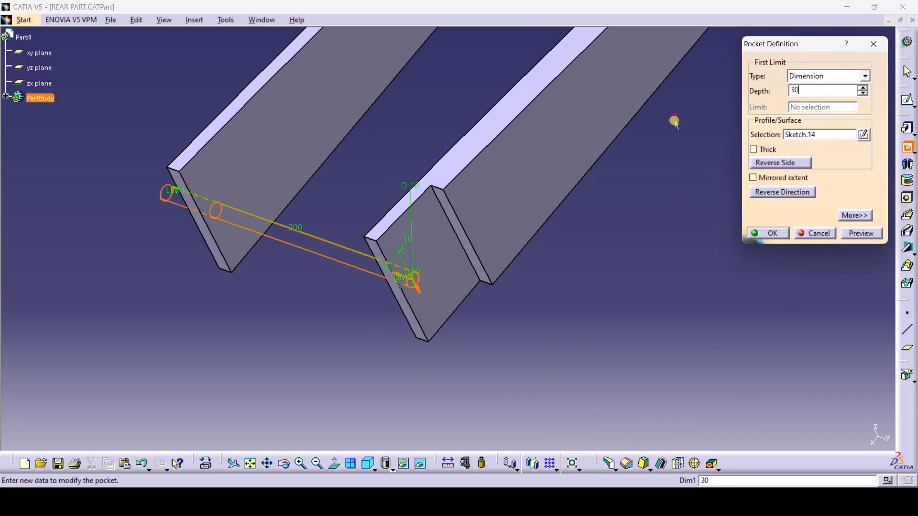
{"action": "left_click", "coordinate": [689, 276]}
{"action": "left_click", "coordinate": [784, 238]}
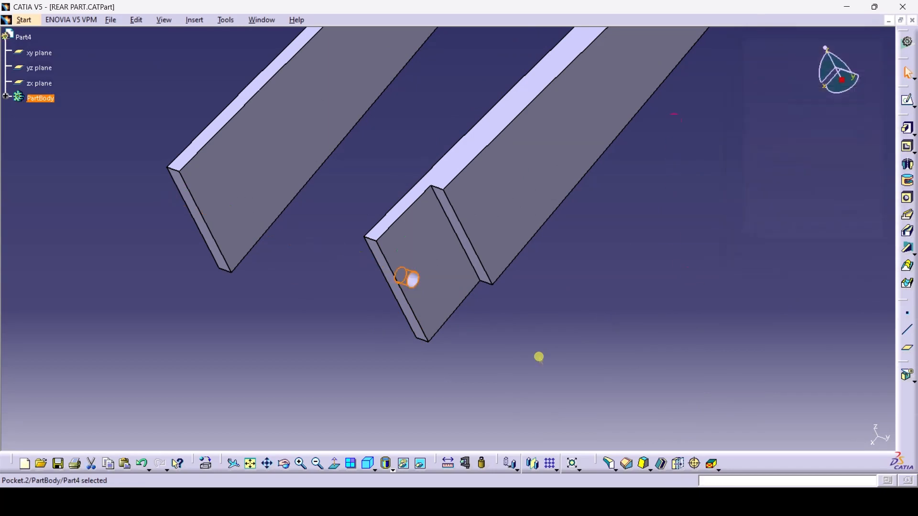
Start a sketch on the outer side face of the wide rib's stepped section, beside the rib with the large hole
{"action": "left_click", "coordinate": [268, 463]}
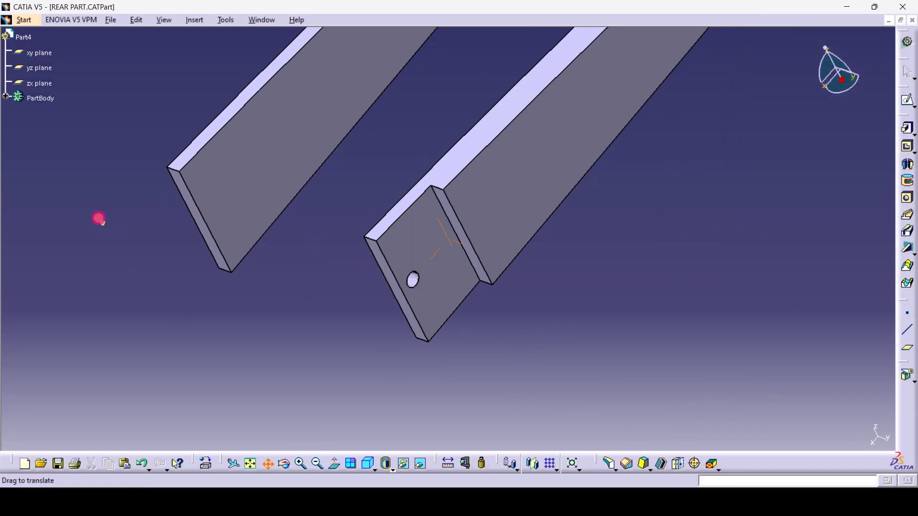
{"action": "left_click_drag", "start_coordinate": [99, 219], "coordinate": [622, 400]}
{"action": "left_click", "coordinate": [312, 460]}
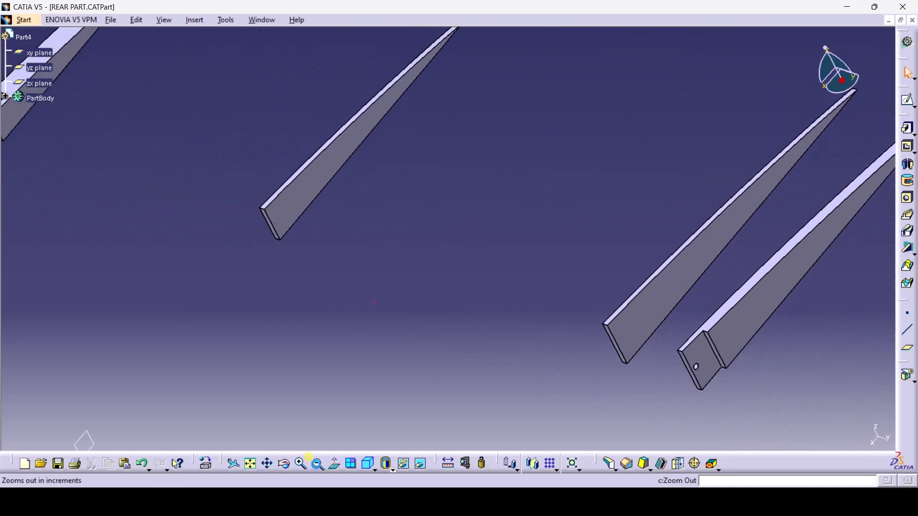
{"action": "left_click", "coordinate": [266, 469]}
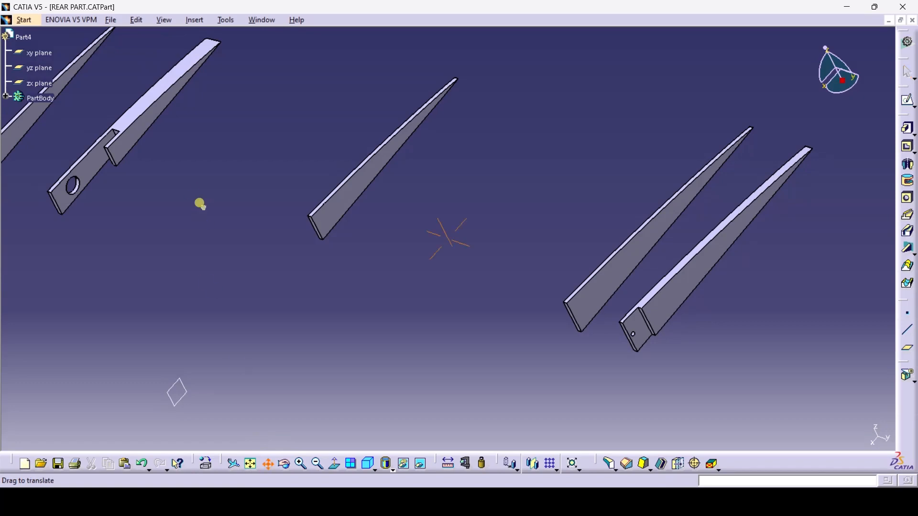
{"action": "left_click_drag", "start_coordinate": [199, 203], "coordinate": [404, 303]}
{"action": "left_click", "coordinate": [315, 249]}
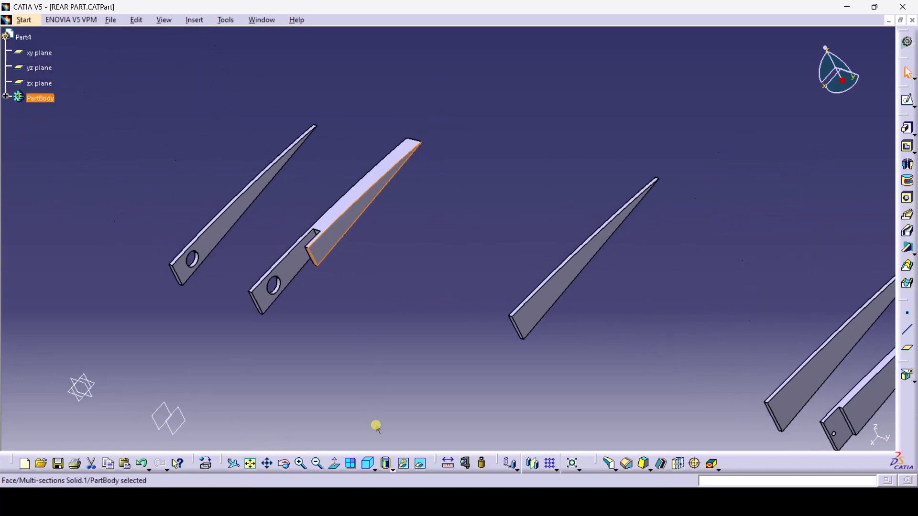
{"action": "left_click", "coordinate": [907, 100]}
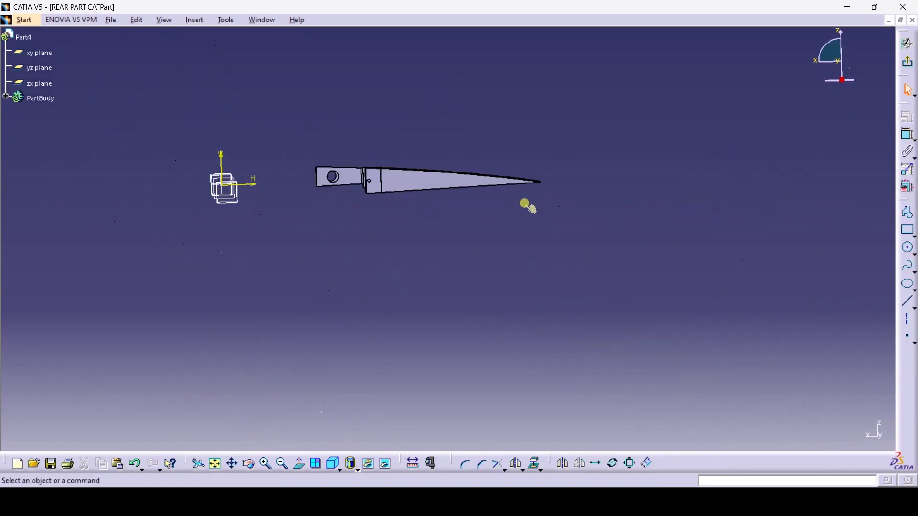
Sketch a circle about 7.4 mm in diameter on the rib face, close to its vertical front edge
{"action": "left_click", "coordinate": [162, 22]}
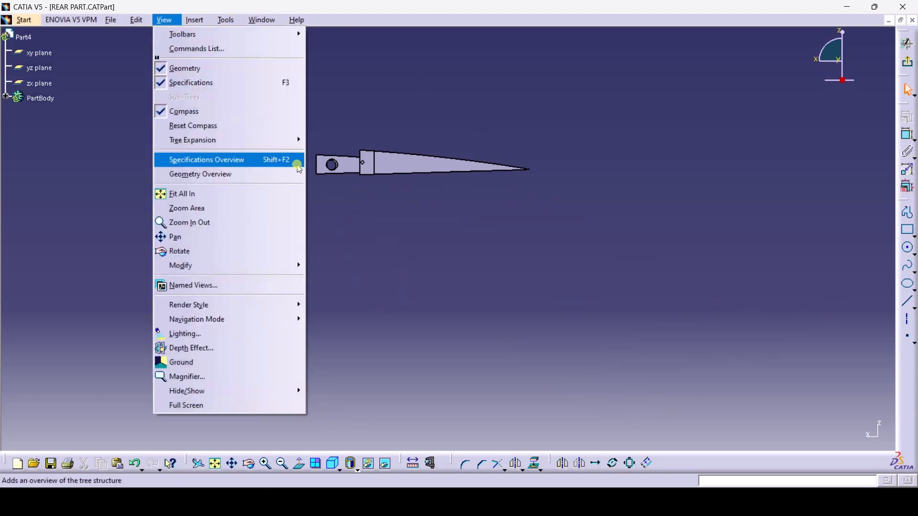
{"action": "left_click", "coordinate": [220, 206]}
{"action": "left_click_drag", "start_coordinate": [356, 164], "coordinate": [381, 196]}
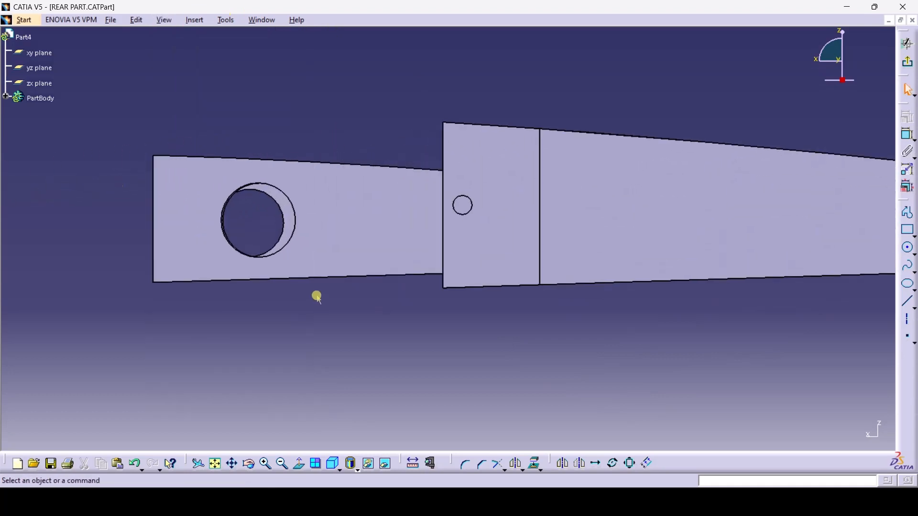
{"action": "left_click", "coordinate": [249, 463]}
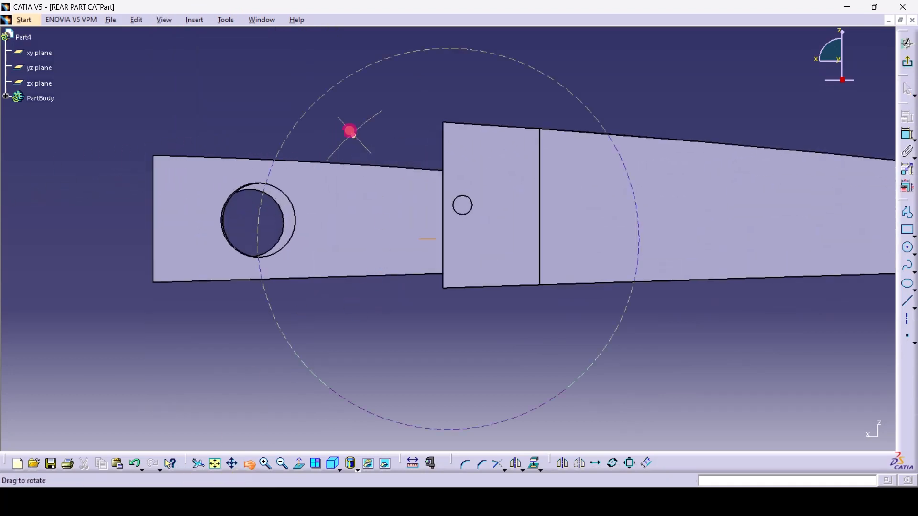
{"action": "left_click_drag", "start_coordinate": [348, 131], "coordinate": [459, 219]}
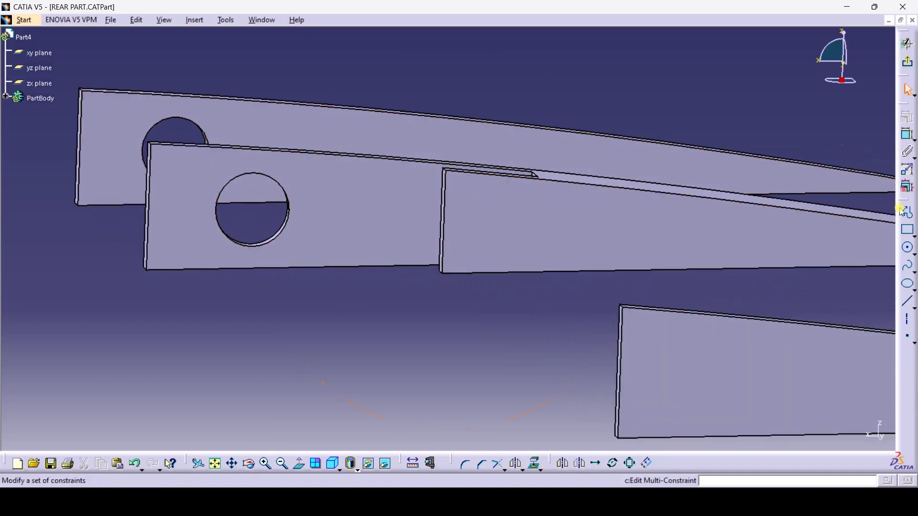
{"action": "left_click", "coordinate": [909, 249]}
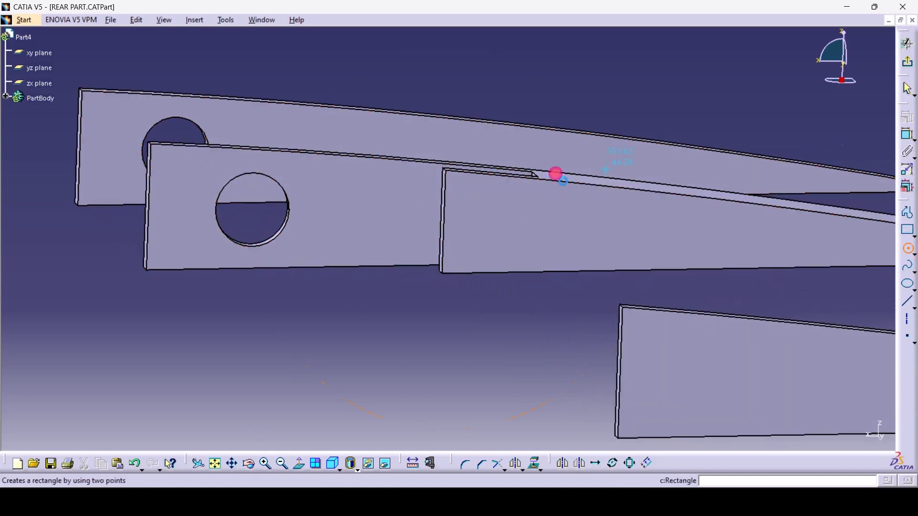
{"action": "left_click", "coordinate": [466, 222]}
{"action": "left_click", "coordinate": [469, 224]}
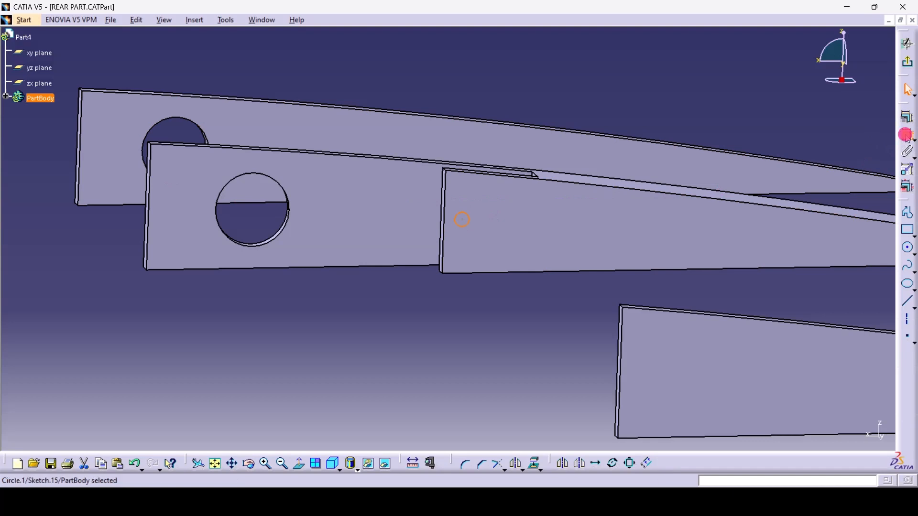
Dimension the new circle and set its diameter to 10 mm
{"action": "left_click", "coordinate": [908, 117]}
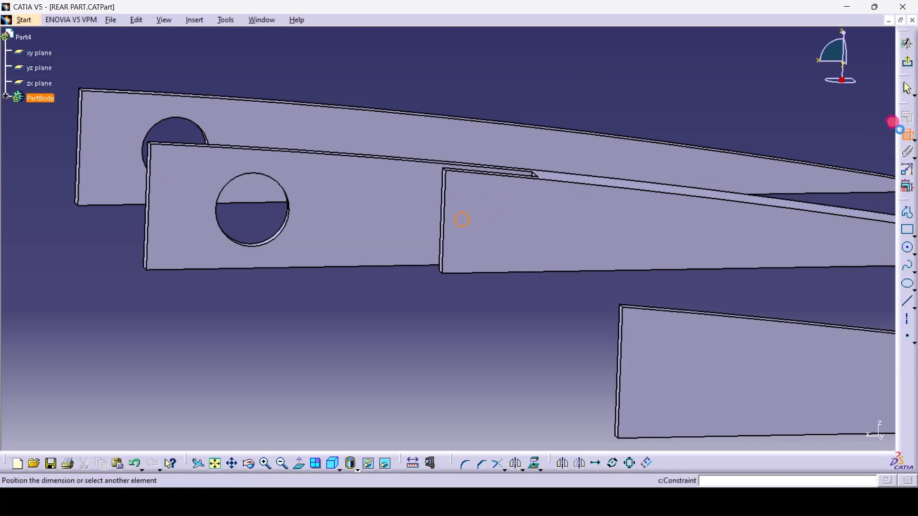
{"action": "left_click", "coordinate": [514, 86]}
{"action": "double_click", "coordinate": [514, 87]}
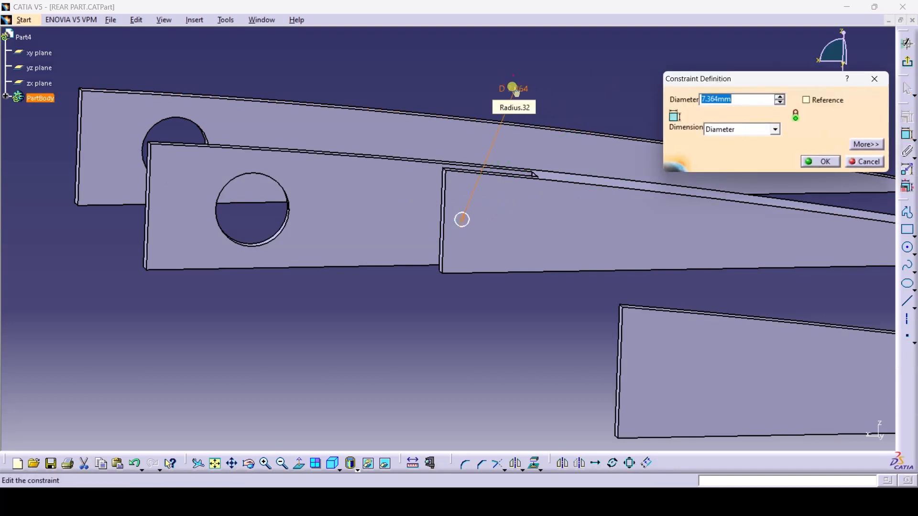
{"action": "type", "text": "10"}
{"action": "key", "text": "Return"}
{"action": "left_click", "coordinate": [710, 99]}
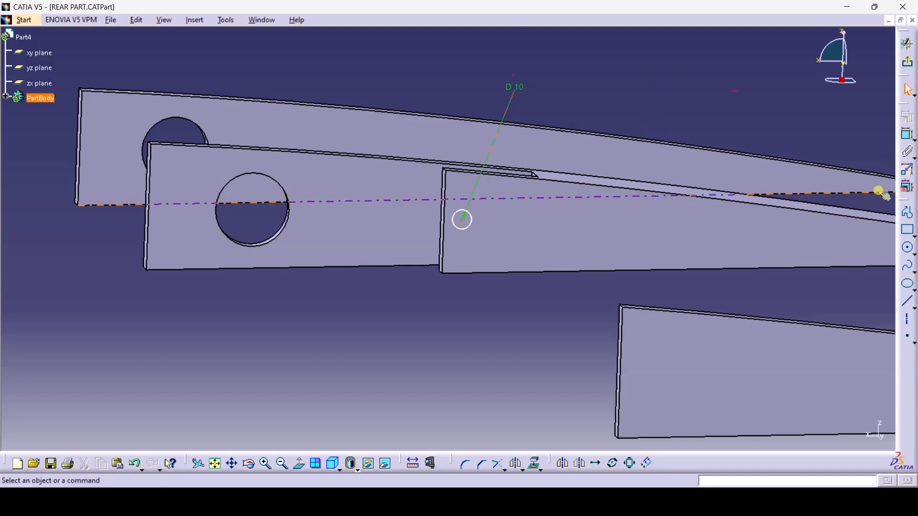
Constrain the circle's centre 10 mm from the front edge of the stepped section, placing the dimension just above the circle
{"action": "left_click", "coordinate": [908, 134]}
{"action": "left_click", "coordinate": [462, 220]}
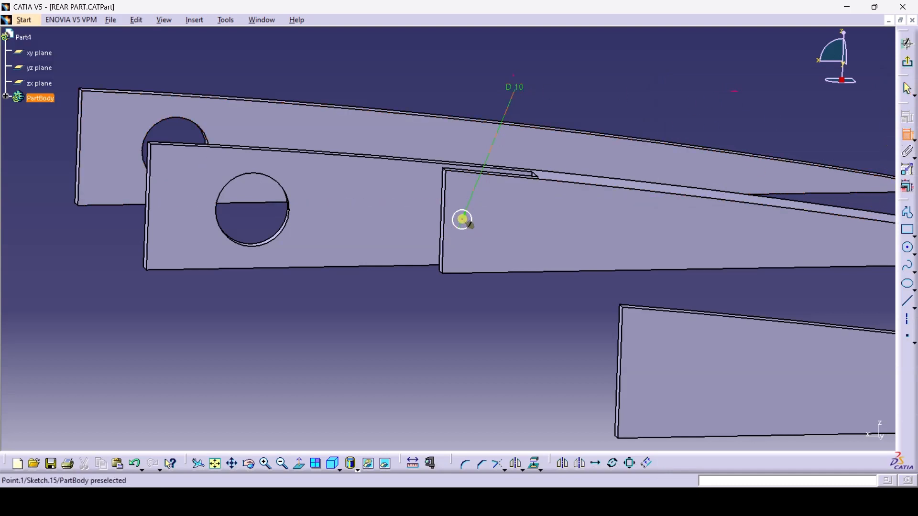
{"action": "left_click", "coordinate": [444, 221]}
{"action": "right_click", "coordinate": [458, 60]}
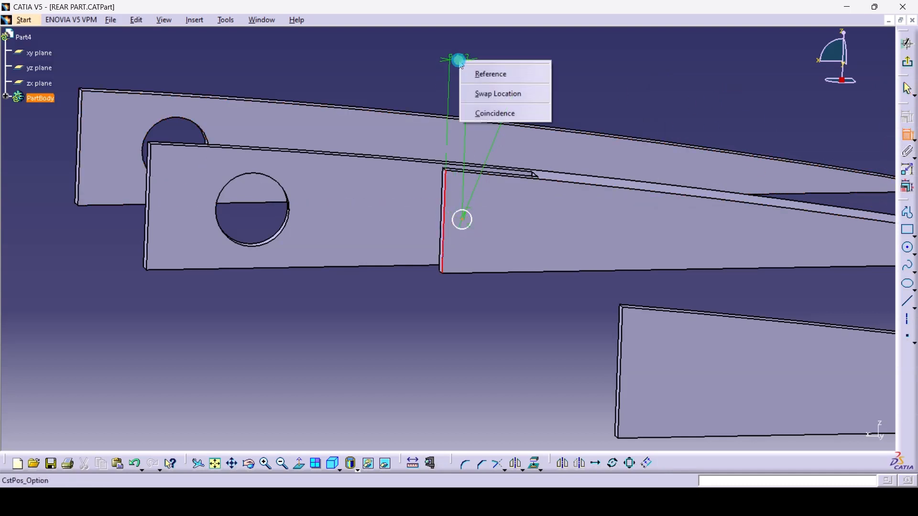
{"action": "left_click", "coordinate": [452, 47]}
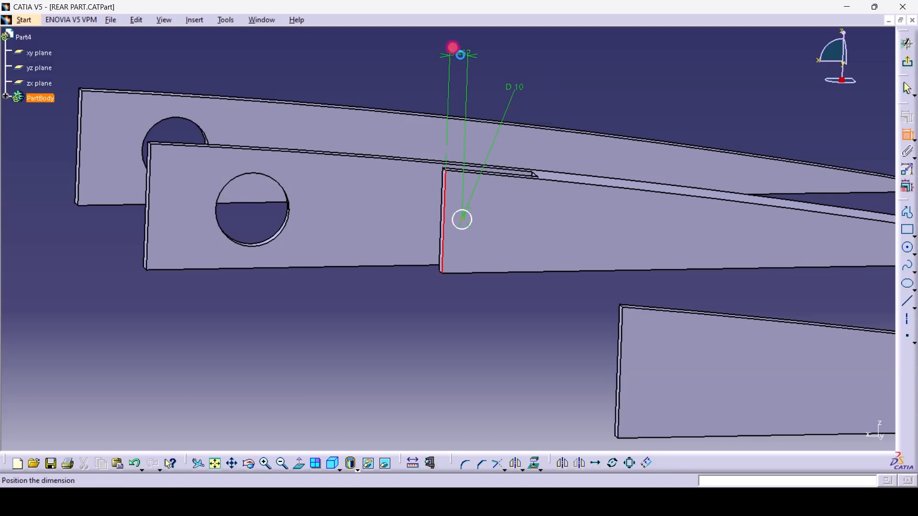
{"action": "left_click", "coordinate": [456, 191]}
{"action": "double_click", "coordinate": [456, 191]}
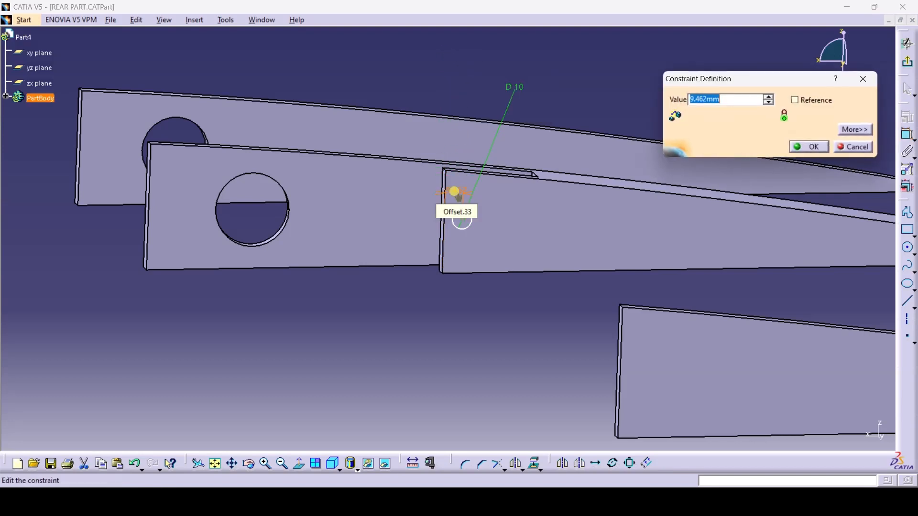
{"action": "type", "text": "10"}
{"action": "key", "text": "Return"}
{"action": "left_click", "coordinate": [481, 332]}
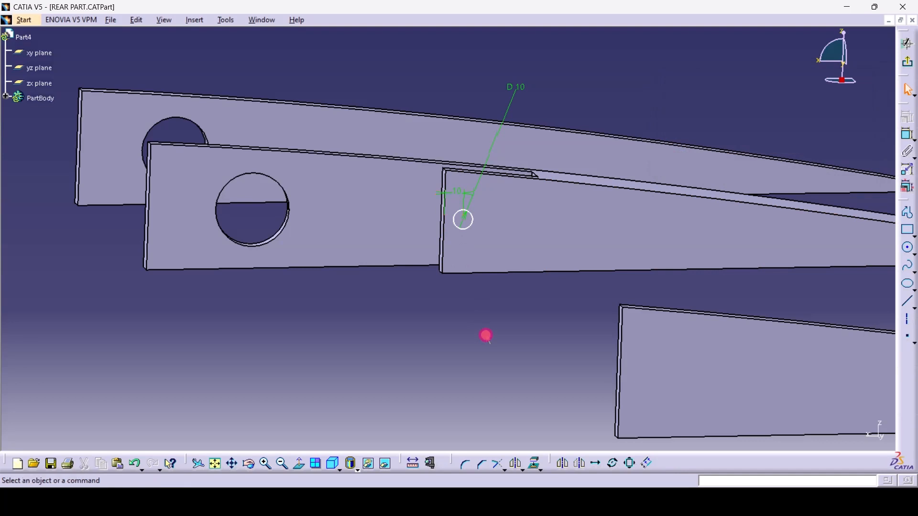
Make the circle's centre equidistant from the upper and lower end points of the front edge
{"action": "left_click", "coordinate": [441, 274]}
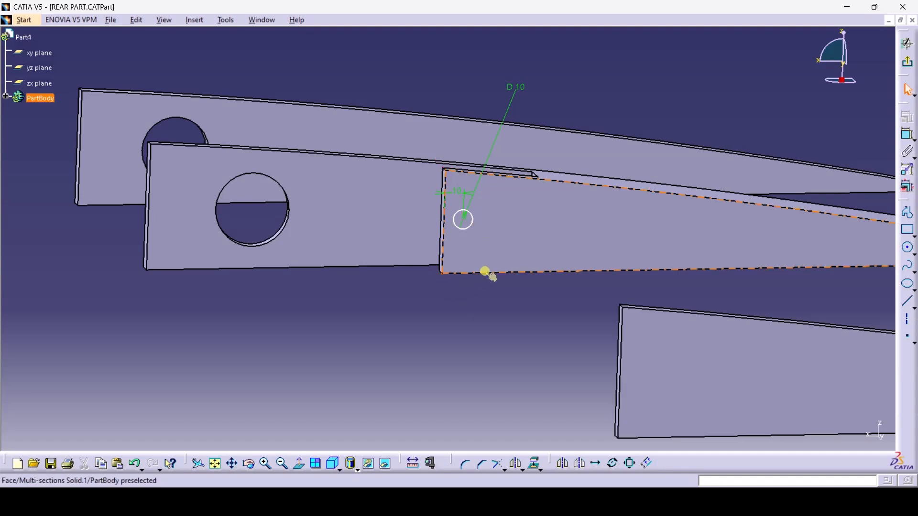
{"action": "left_click", "coordinate": [480, 262]}
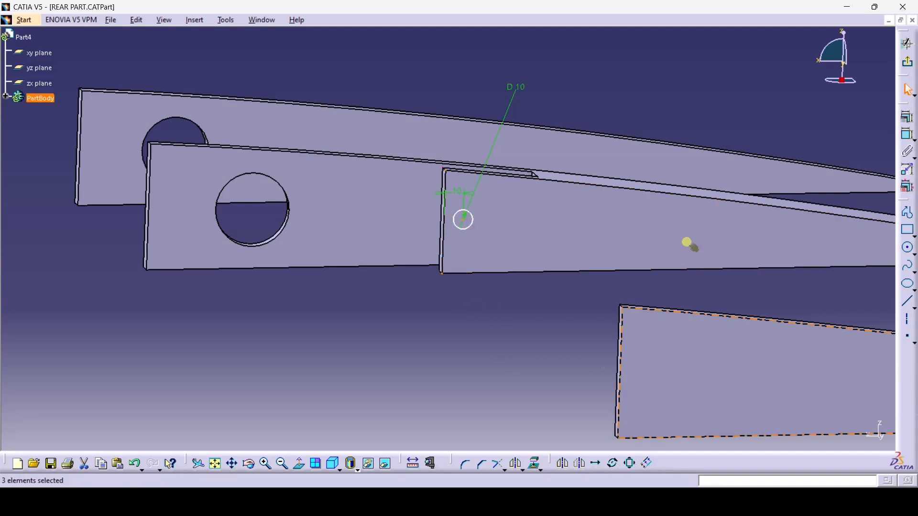
{"action": "left_click", "coordinate": [907, 117]}
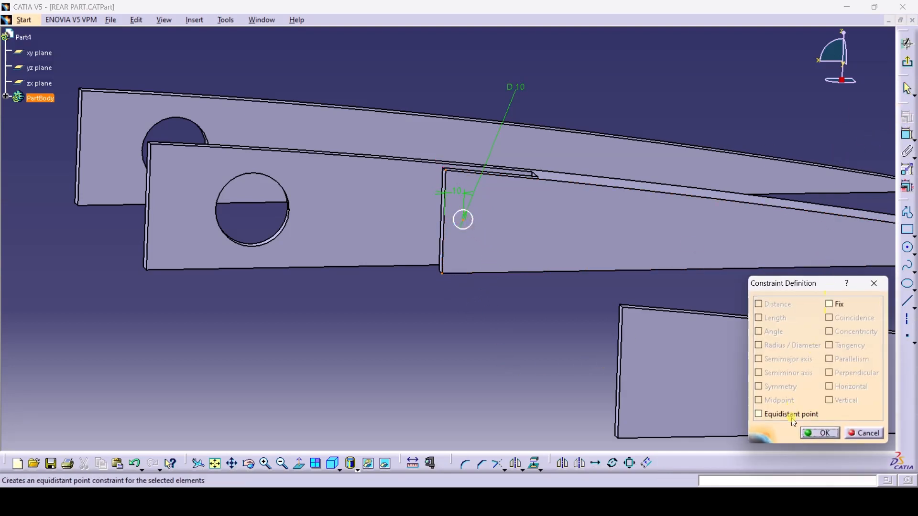
{"action": "left_click", "coordinate": [792, 416]}
{"action": "left_click", "coordinate": [820, 433]}
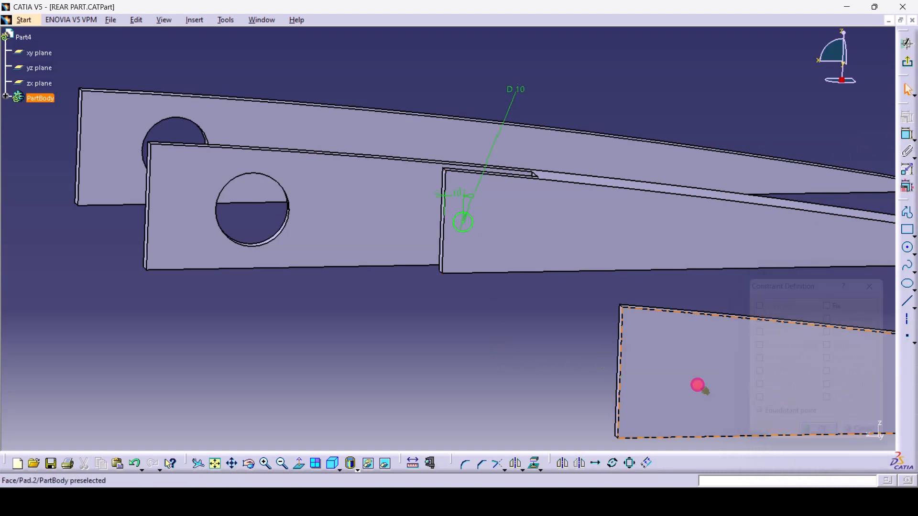
Exit the sketch and pocket the circle to cut a hole through the wide rib's stepped section
{"action": "left_click", "coordinate": [910, 65]}
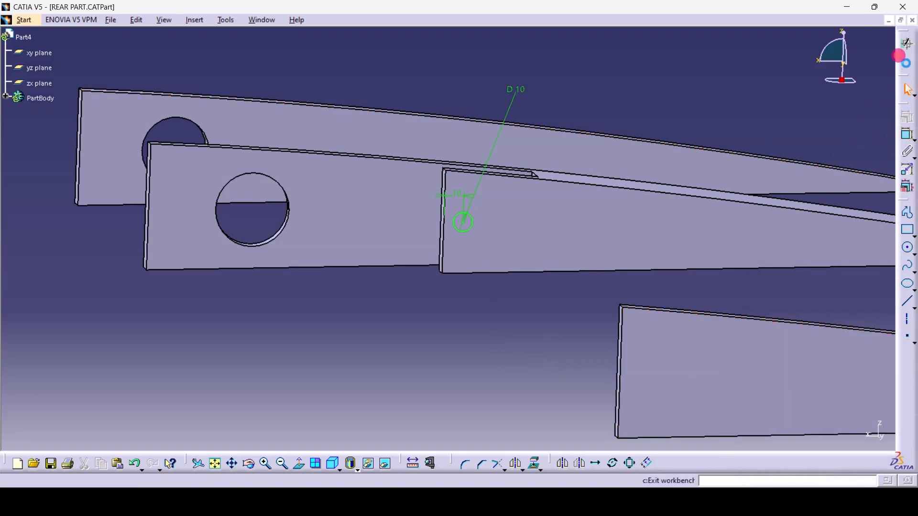
{"action": "left_click", "coordinate": [907, 146]}
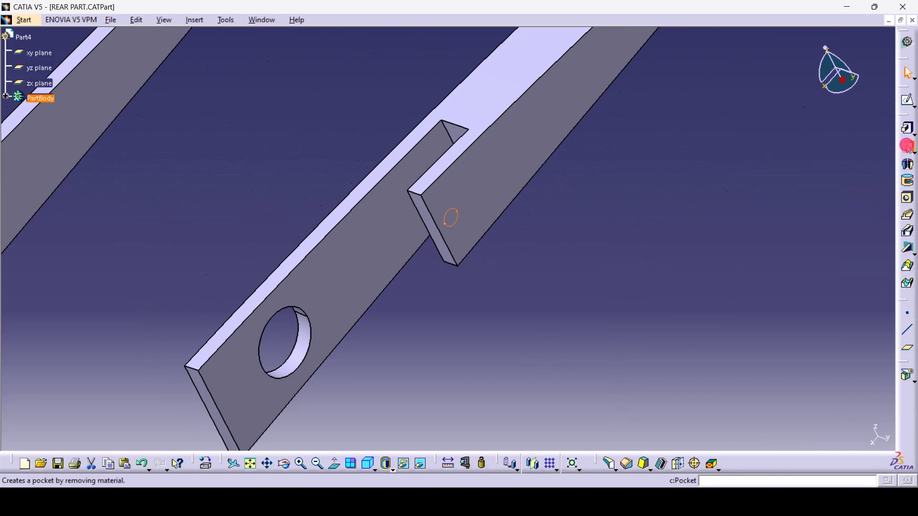
{"action": "left_click", "coordinate": [778, 234]}
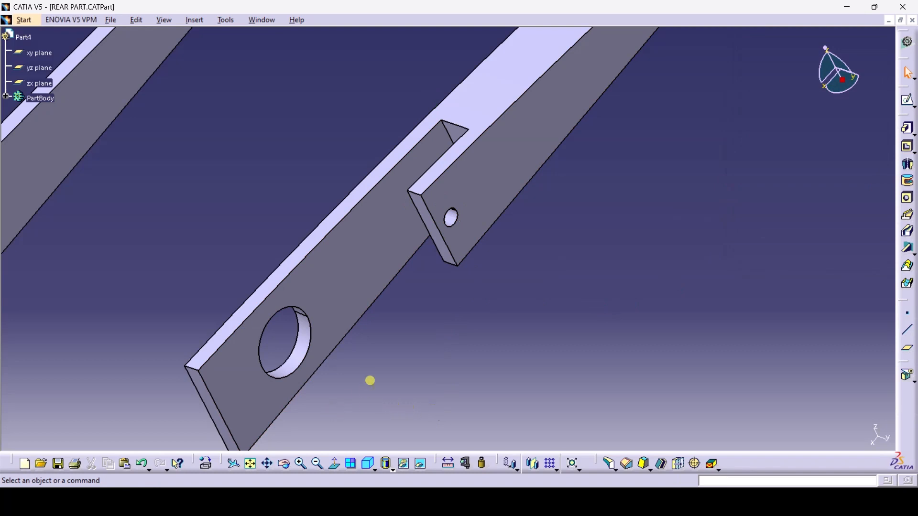
{"action": "left_click", "coordinate": [250, 463]}
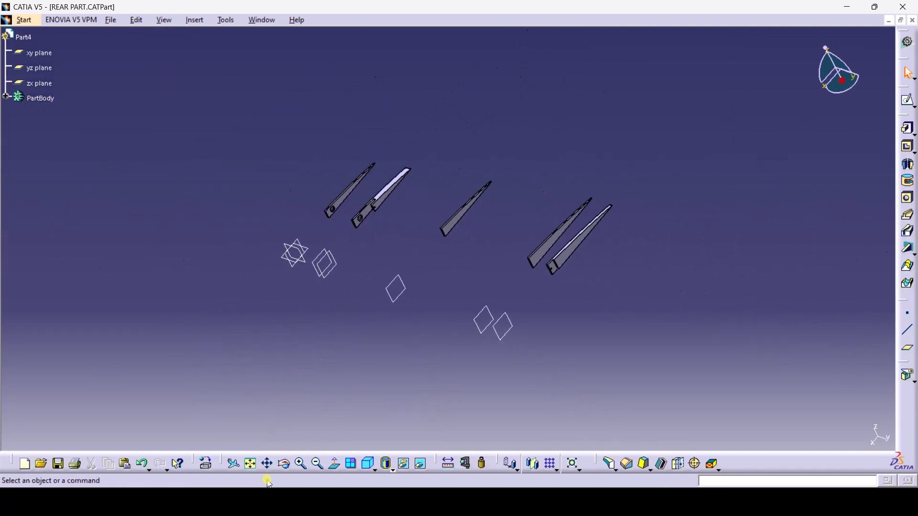
{"action": "left_click", "coordinate": [294, 459]}
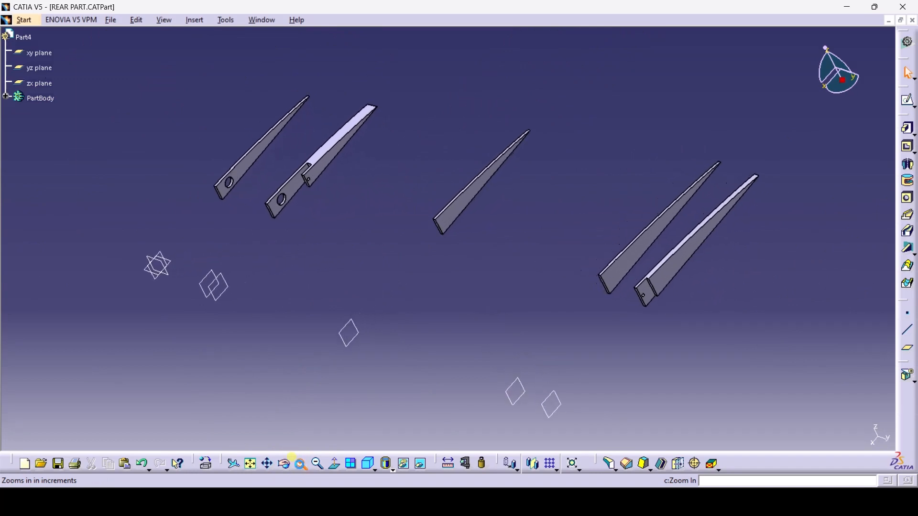
{"action": "left_click", "coordinate": [291, 458]}
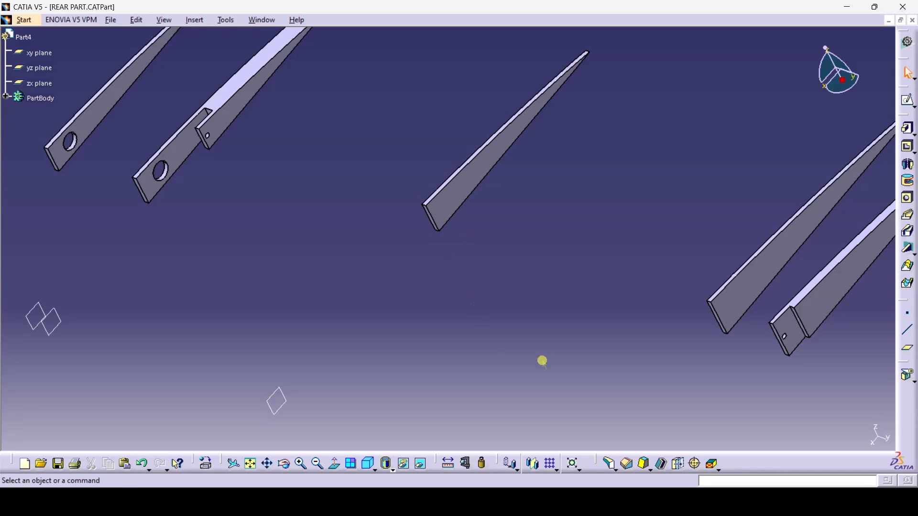
{"action": "left_click", "coordinate": [616, 456]}
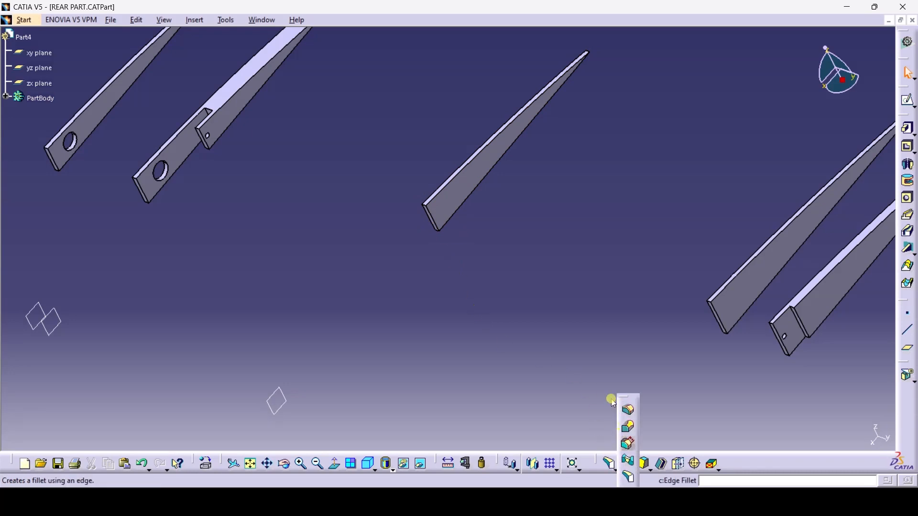
{"action": "left_click", "coordinate": [627, 407]}
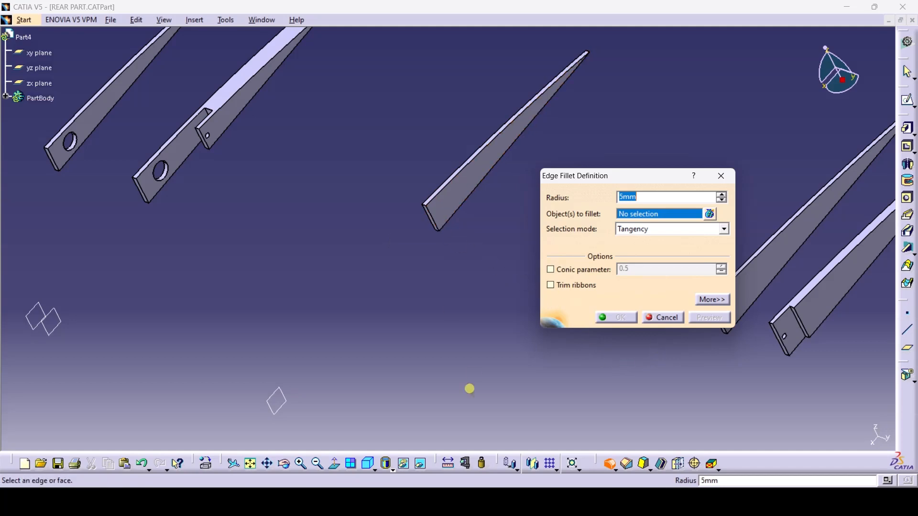
{"action": "left_click", "coordinate": [665, 314]}
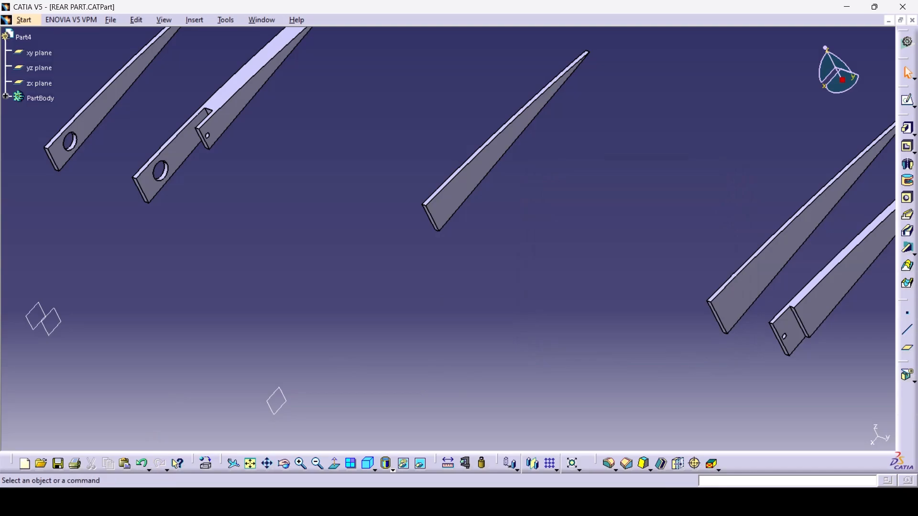
Check the work sheet's cutting profile, return to the part, and start a tritangent fillet with the wide end rib's upper face as the first face
{"action": "left_click", "coordinate": [157, 501]}
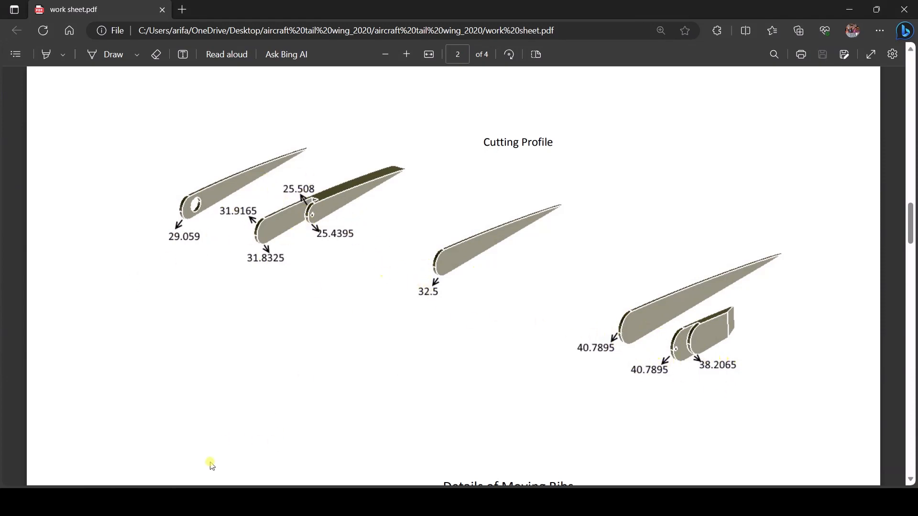
{"action": "key", "text": "alt+Tab"}
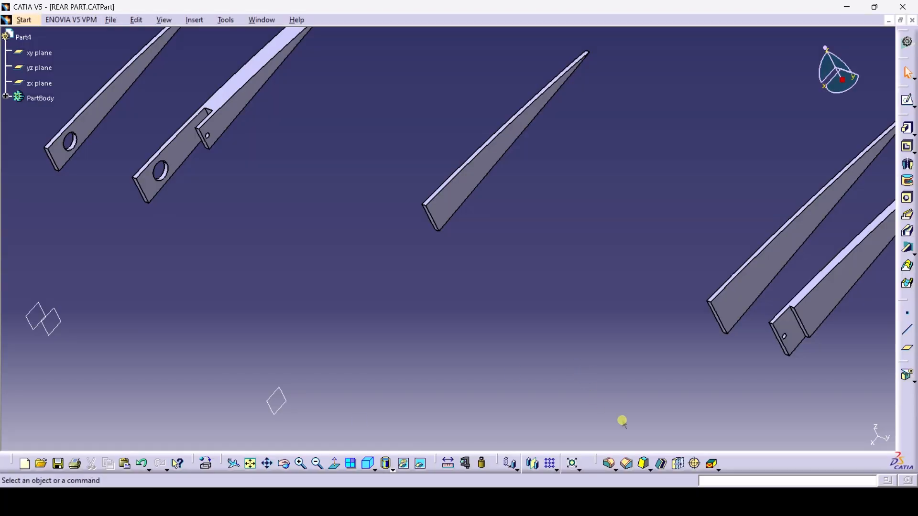
{"action": "left_click", "coordinate": [614, 468]}
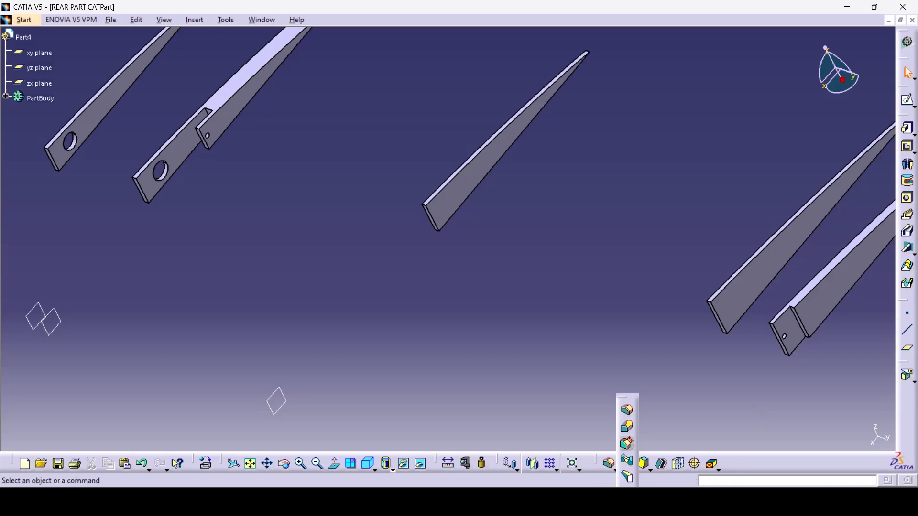
{"action": "left_click", "coordinate": [629, 477]}
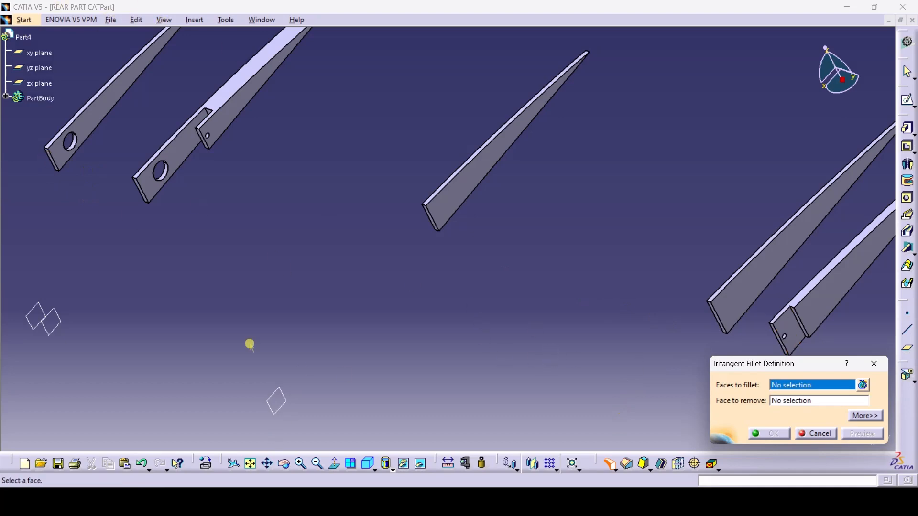
{"action": "left_click", "coordinate": [267, 464]}
{"action": "left_click_drag", "start_coordinate": [512, 399], "coordinate": [366, 362]}
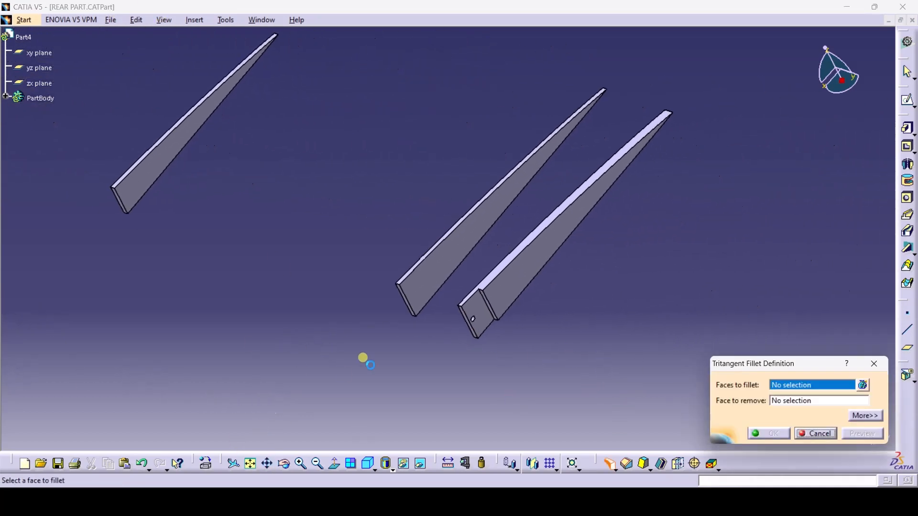
{"action": "left_click", "coordinate": [285, 463]}
{"action": "left_click_drag", "start_coordinate": [298, 381], "coordinate": [375, 324]}
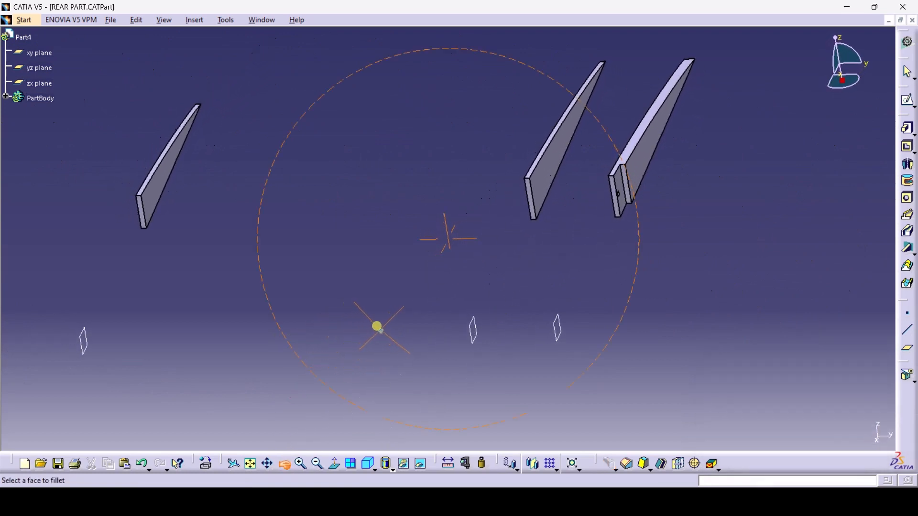
{"action": "left_click", "coordinate": [267, 463]}
{"action": "left_click_drag", "start_coordinate": [450, 245], "coordinate": [306, 320]}
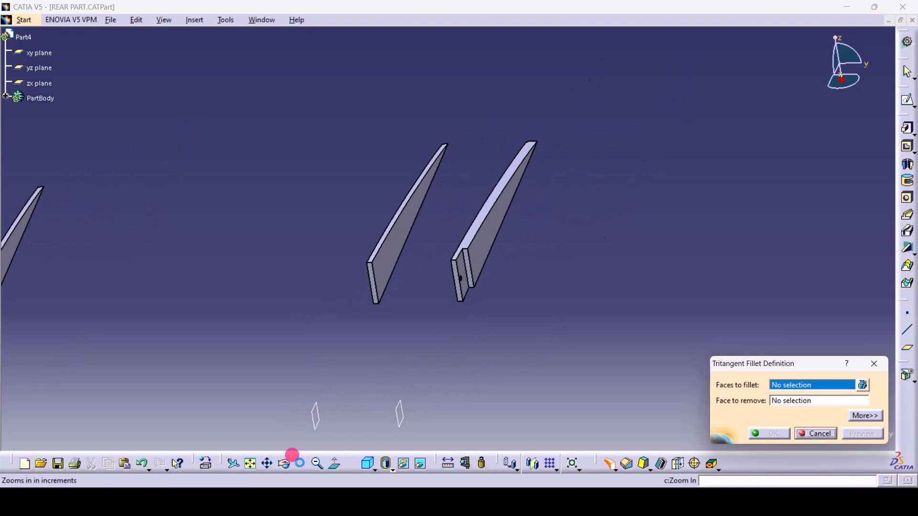
{"action": "left_click", "coordinate": [300, 464]}
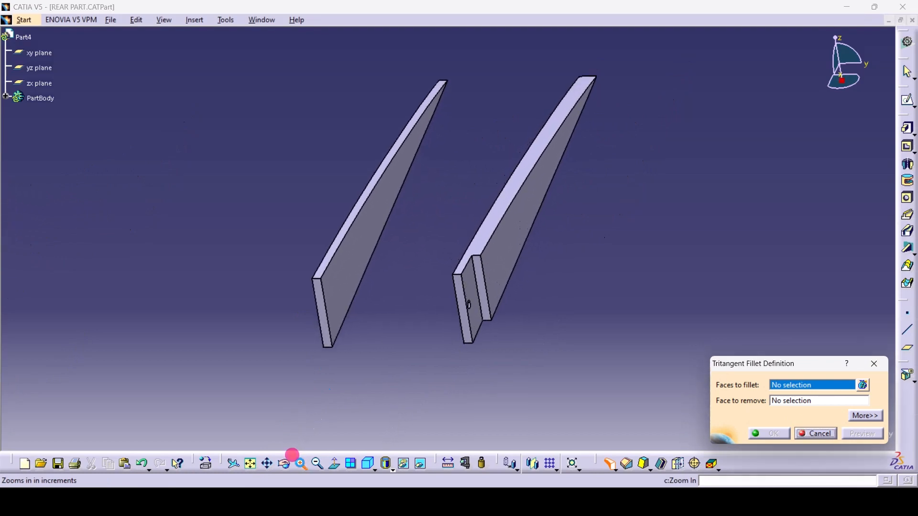
{"action": "left_click", "coordinate": [501, 231]}
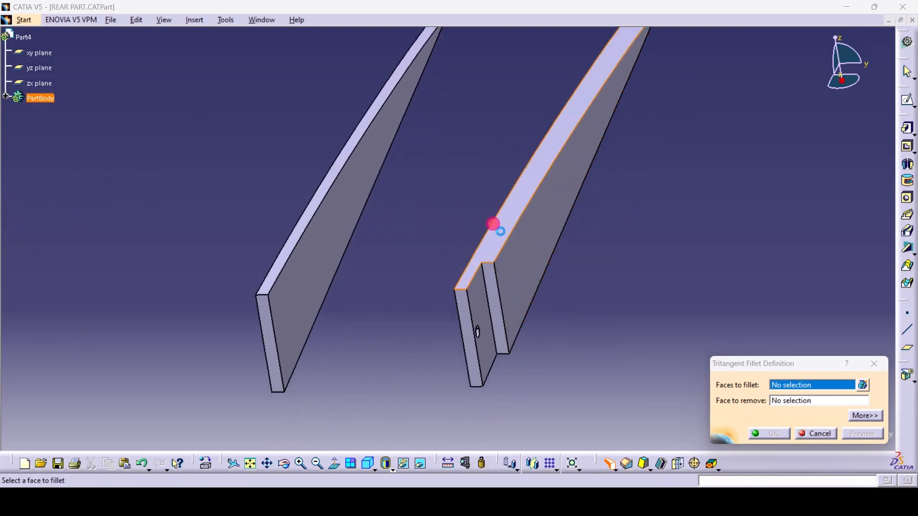
Add the wide rib's lower face and remove the front face of its stepped section to complete the tritangent fillet
{"action": "left_click", "coordinate": [284, 463]}
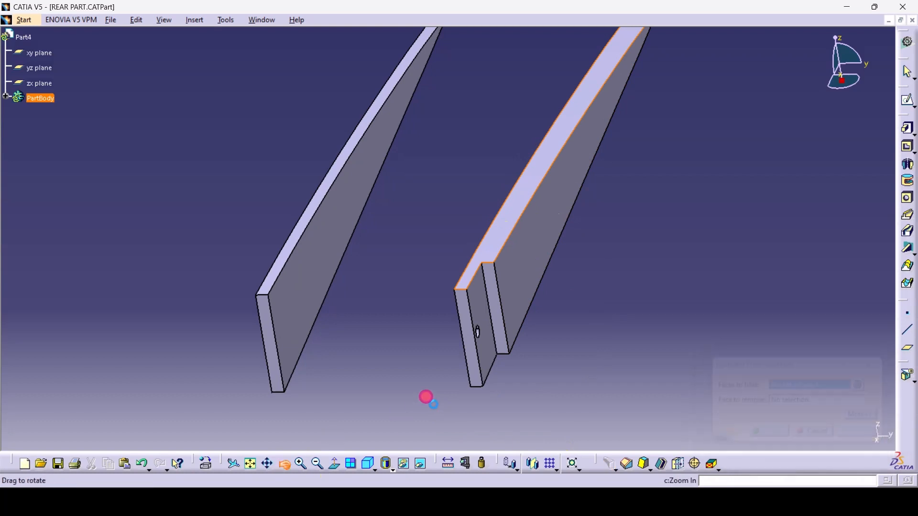
{"action": "left_click_drag", "start_coordinate": [429, 401], "coordinate": [432, 291]}
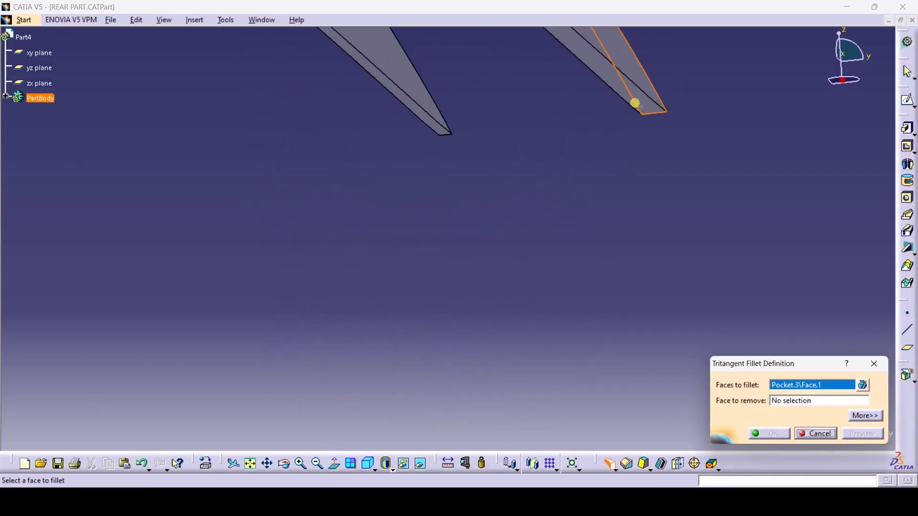
{"action": "left_click", "coordinate": [591, 55]}
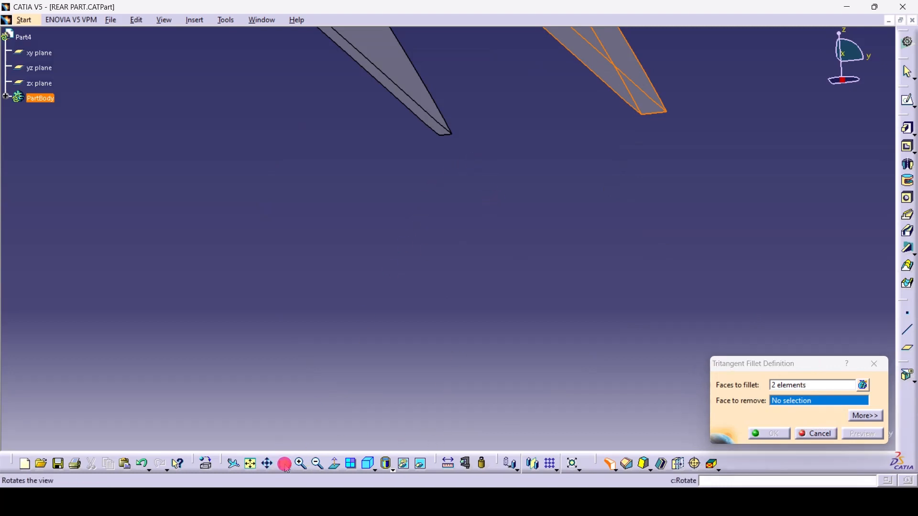
{"action": "left_click", "coordinate": [284, 464]}
{"action": "left_click_drag", "start_coordinate": [510, 100], "coordinate": [529, 158]}
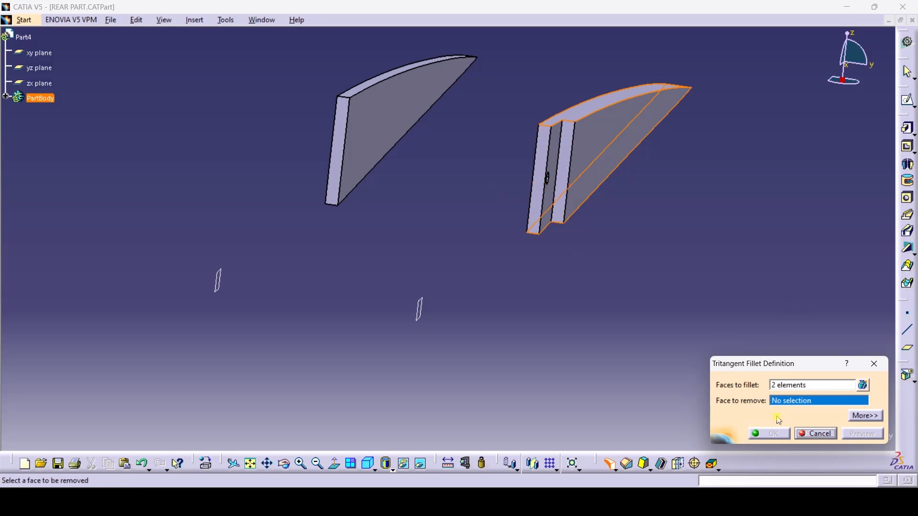
{"action": "left_click", "coordinate": [541, 148]}
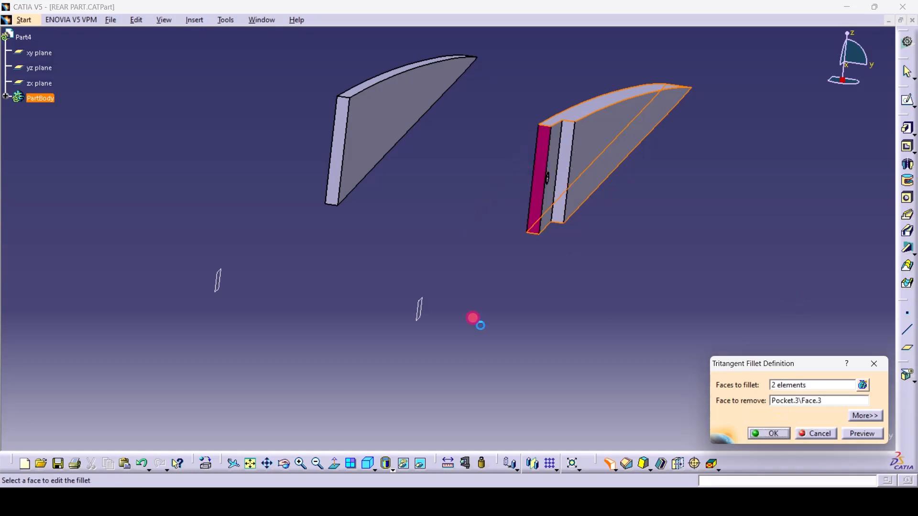
{"action": "left_click", "coordinate": [775, 432]}
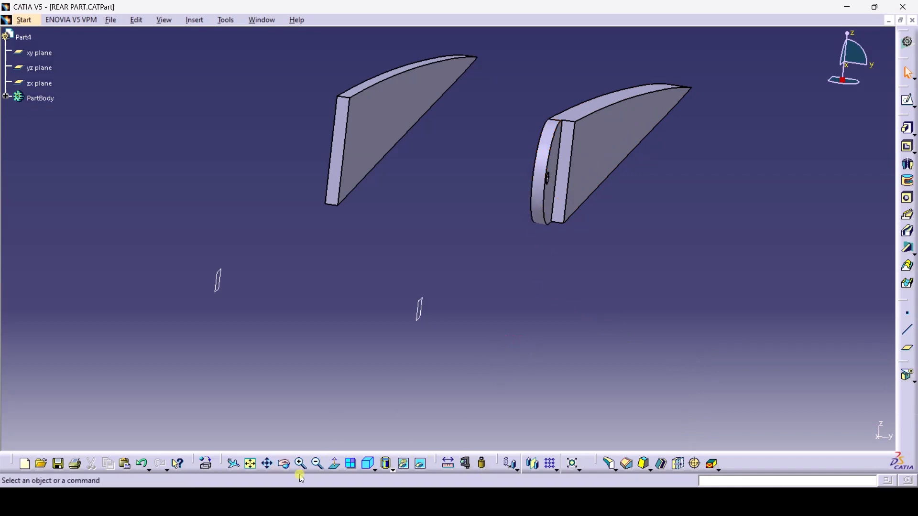
Round the set-back front face of the same wide rib with a tritangent fillet between its upper and lower faces
{"action": "left_click", "coordinate": [283, 464]}
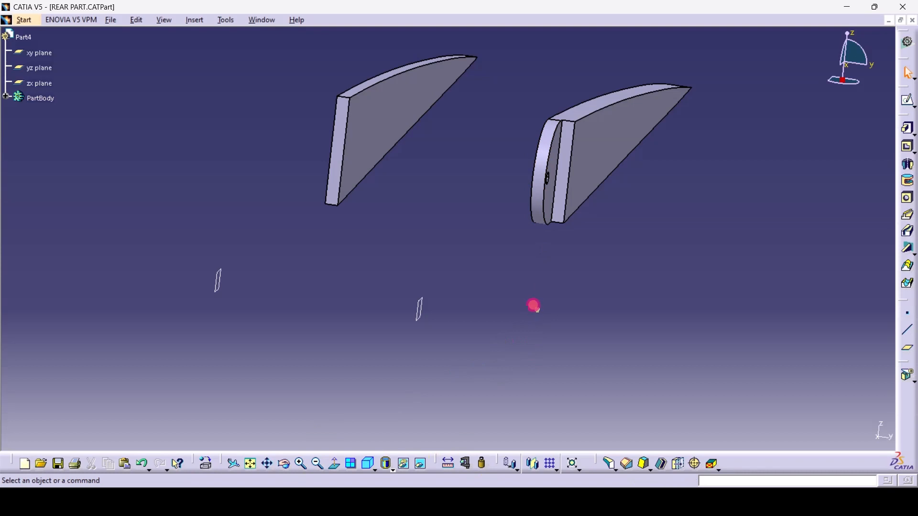
{"action": "left_click", "coordinate": [283, 463]}
{"action": "left_click_drag", "start_coordinate": [466, 319], "coordinate": [463, 301]}
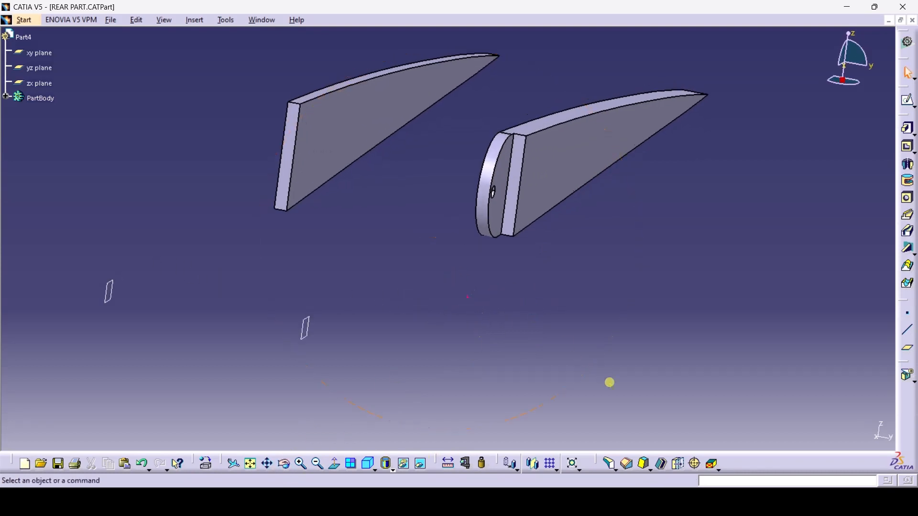
{"action": "left_click", "coordinate": [622, 459]}
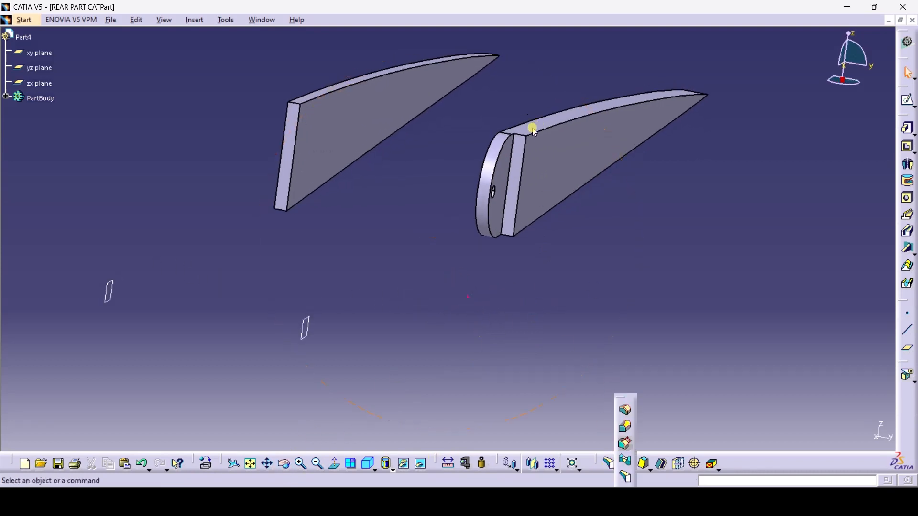
{"action": "left_click", "coordinate": [626, 476]}
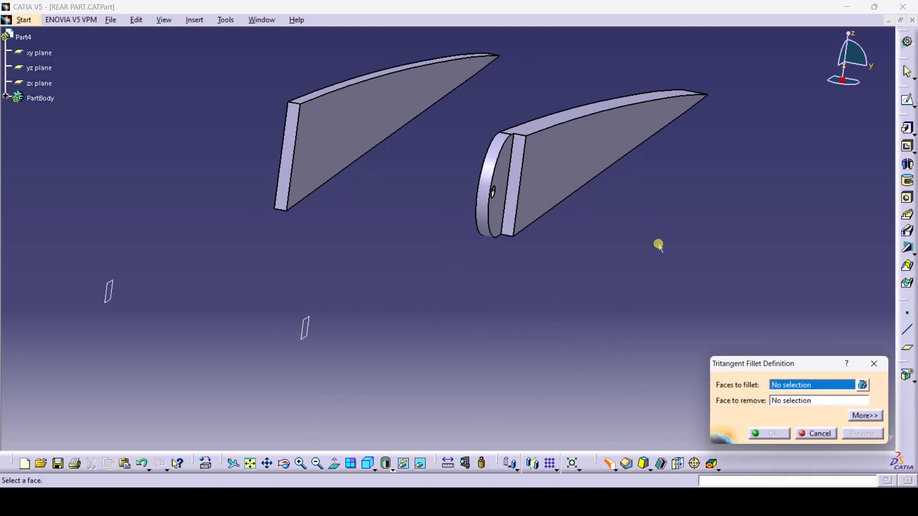
{"action": "left_click", "coordinate": [537, 125]}
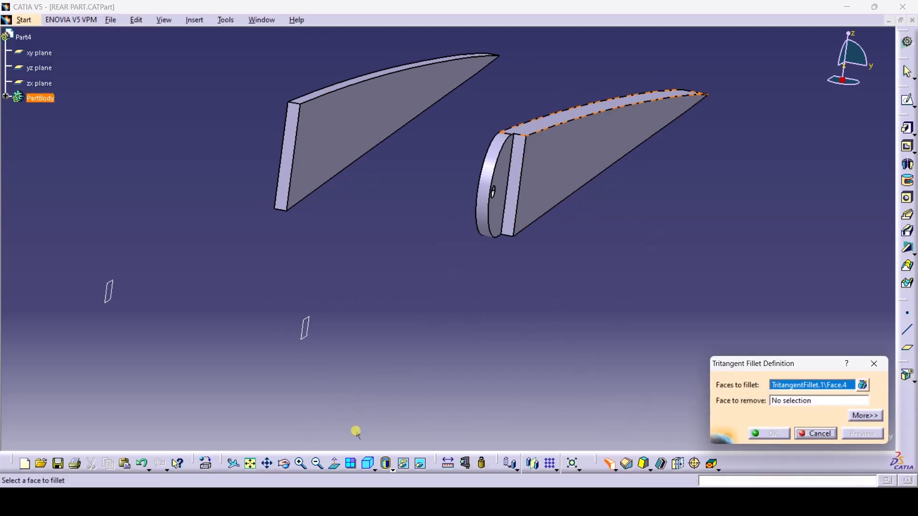
{"action": "left_click", "coordinate": [284, 464]}
{"action": "left_click_drag", "start_coordinate": [424, 289], "coordinate": [626, 123]}
{"action": "left_click", "coordinate": [624, 100]}
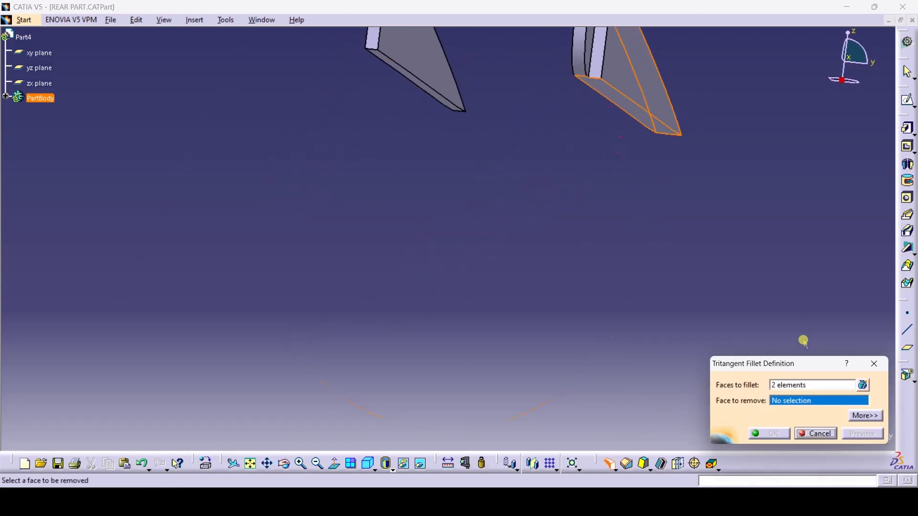
{"action": "left_click", "coordinate": [592, 88]}
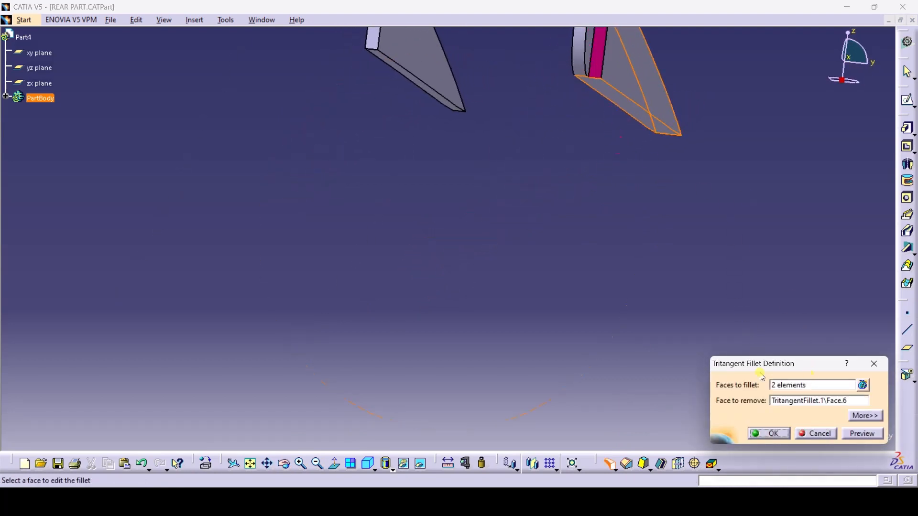
{"action": "left_click", "coordinate": [773, 434]}
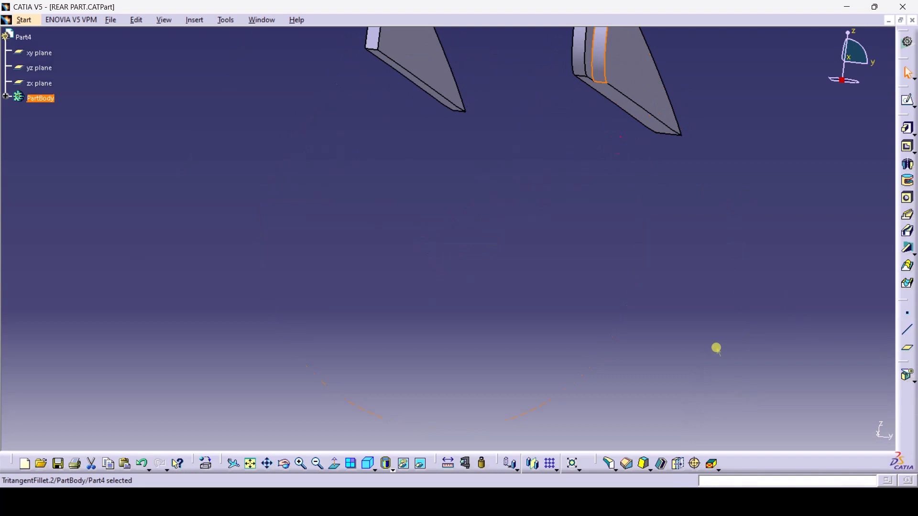
Round the front end of the narrow rib beside the wide rib with a tritangent fillet, removing its front face
{"action": "left_click", "coordinate": [612, 464]}
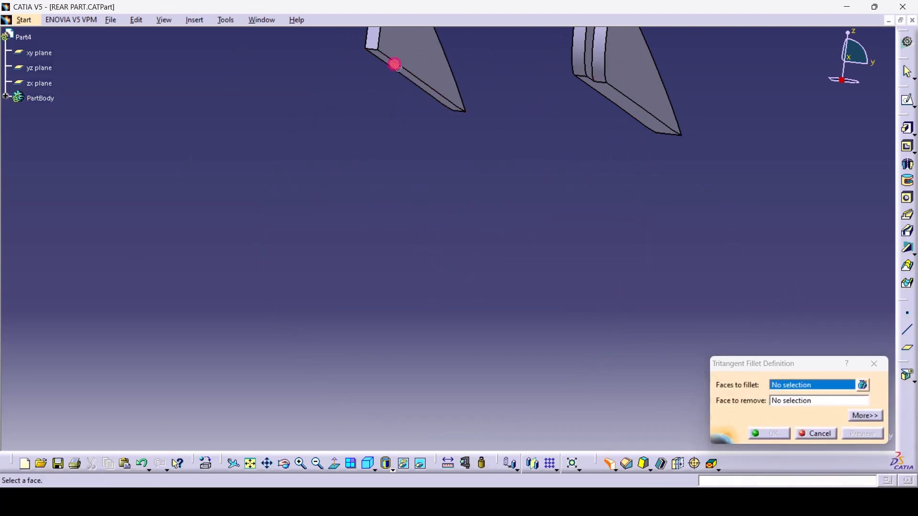
{"action": "left_click", "coordinate": [402, 68]}
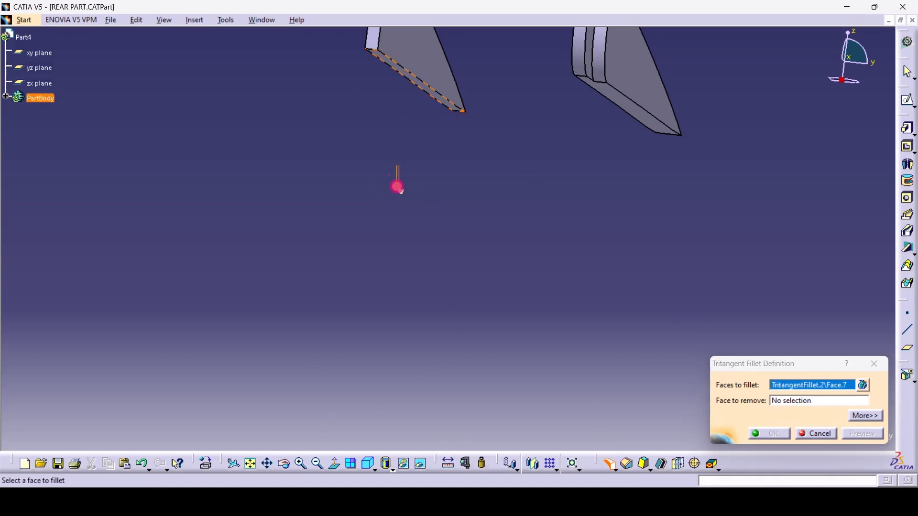
{"action": "left_click", "coordinate": [284, 463]}
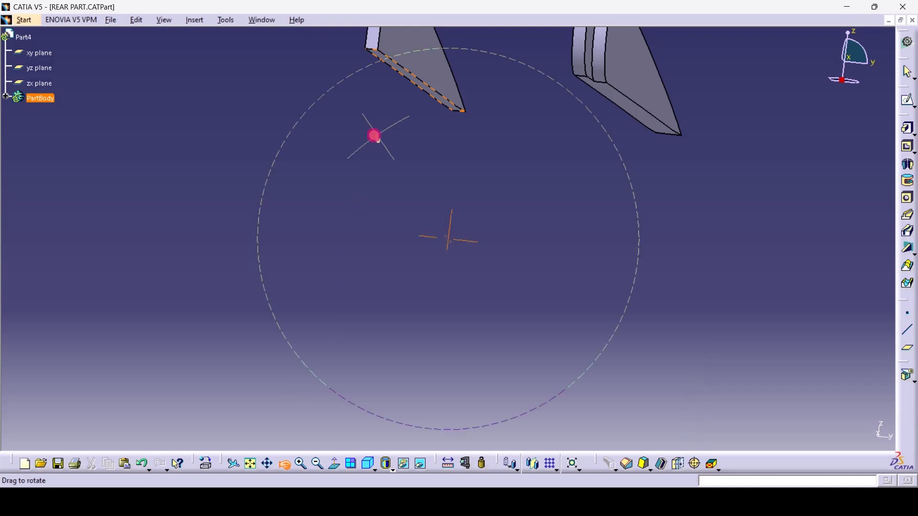
{"action": "left_click_drag", "start_coordinate": [373, 137], "coordinate": [352, 188]}
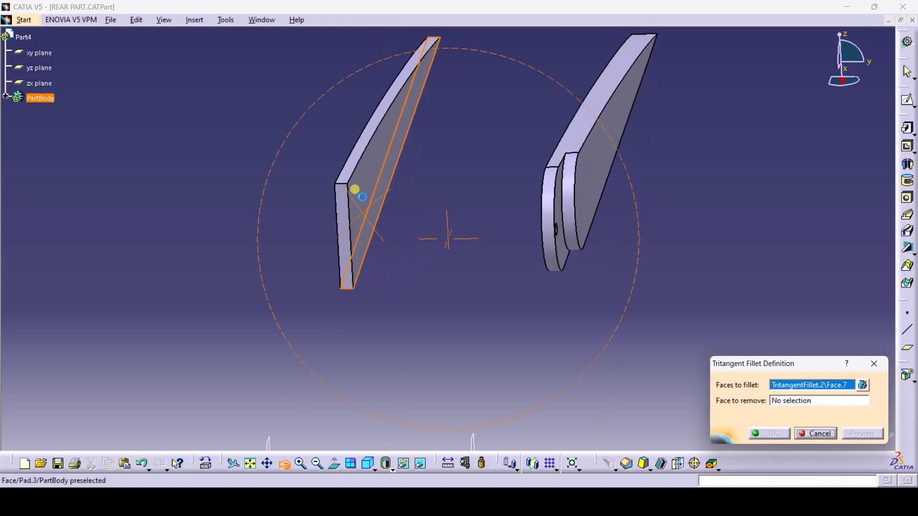
{"action": "left_click", "coordinate": [356, 155]}
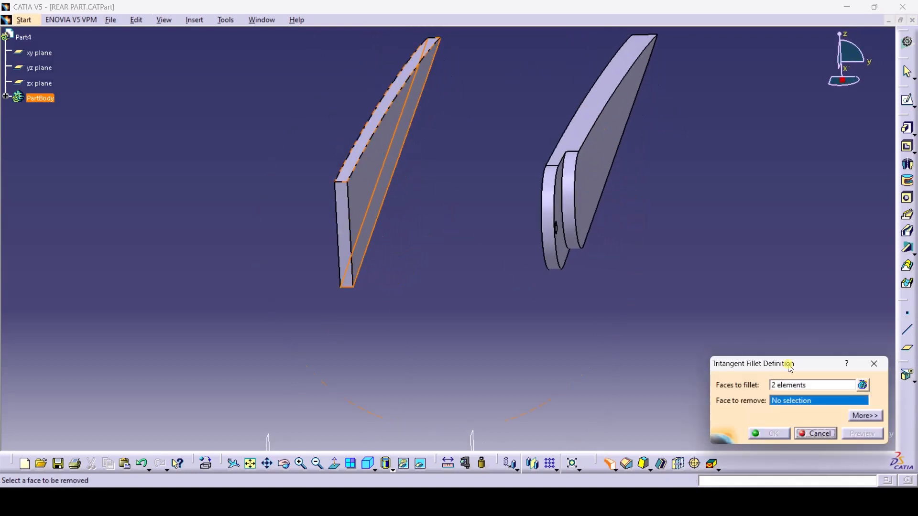
{"action": "left_click", "coordinate": [342, 199]}
{"action": "left_click", "coordinate": [766, 431]}
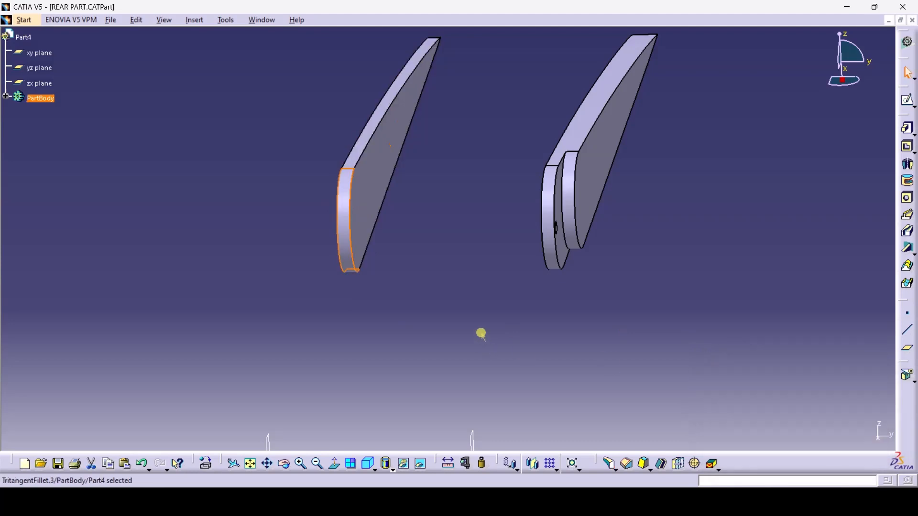
Round the front end of the isolated middle rib with a tritangent fillet between its upper and lower faces, removing the front face
{"action": "left_click_drag", "start_coordinate": [270, 470], "coordinate": [603, 324]}
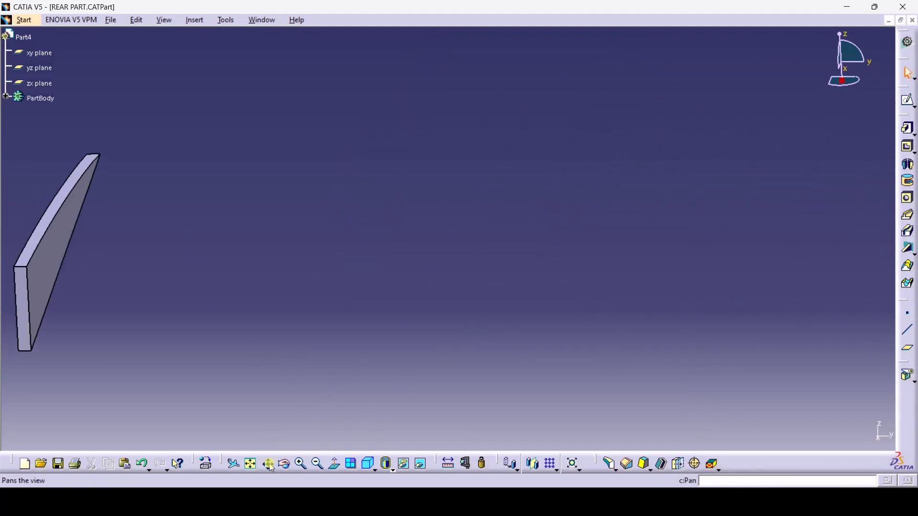
{"action": "left_click_drag", "start_coordinate": [266, 464], "coordinate": [559, 370]}
{"action": "left_click", "coordinate": [609, 463]}
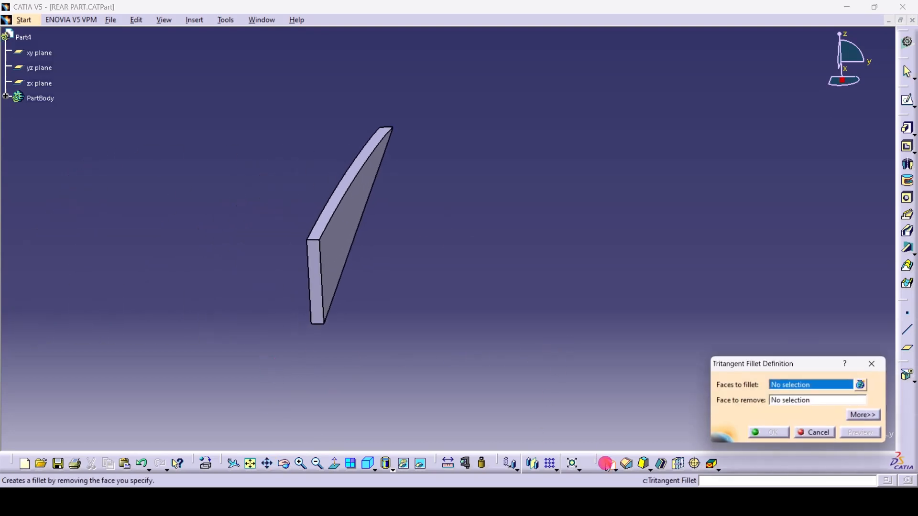
{"action": "left_click", "coordinate": [330, 213]}
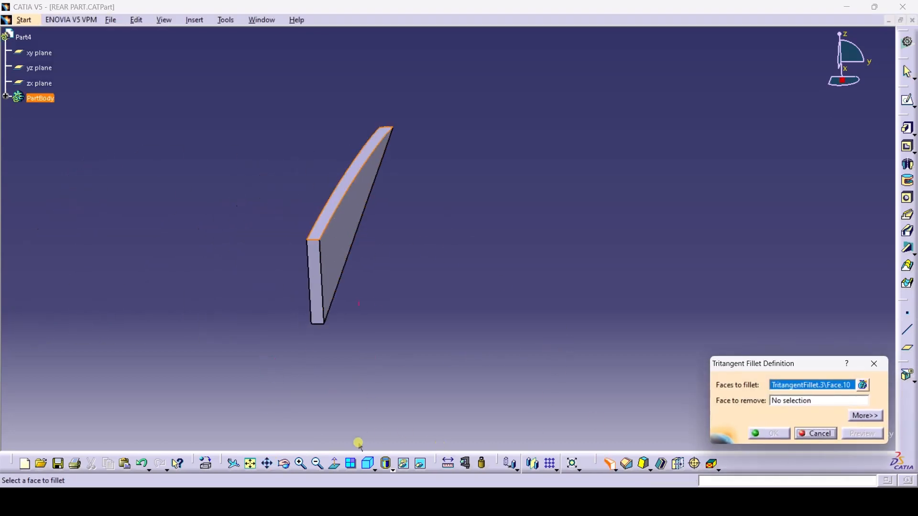
{"action": "left_click", "coordinate": [284, 463]}
{"action": "left_click_drag", "start_coordinate": [363, 334], "coordinate": [336, 300]}
{"action": "left_click", "coordinate": [402, 143]}
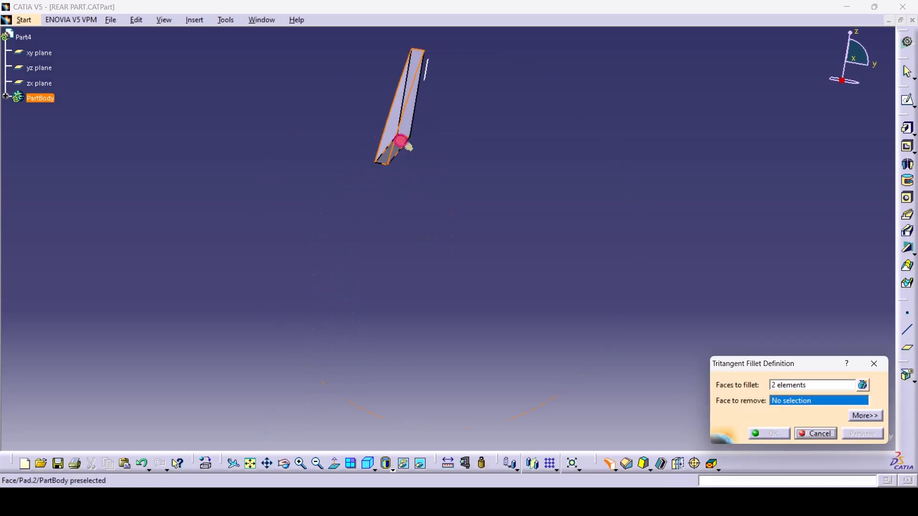
{"action": "left_click", "coordinate": [408, 109]}
{"action": "left_click", "coordinate": [770, 434]}
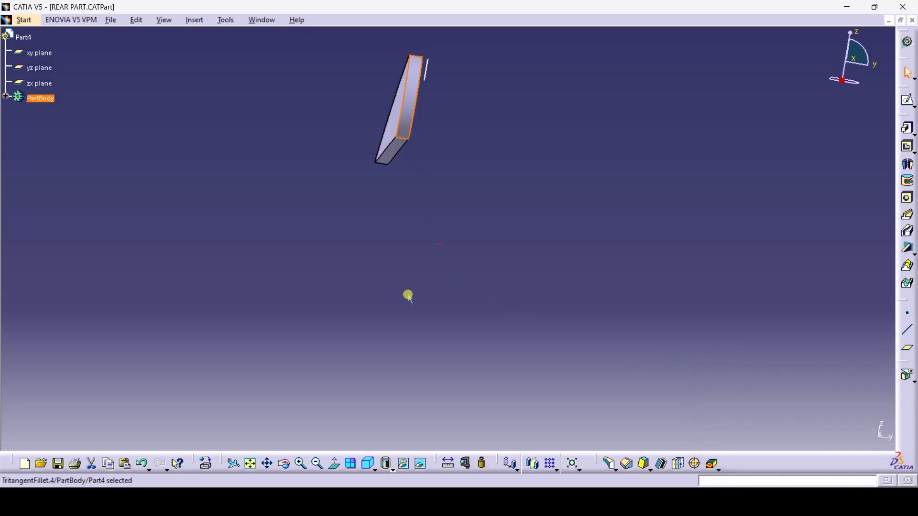
Round the set-back front end of the notched wide rib's short arm with a tritangent fillet between its upper and lower faces
{"action": "left_click", "coordinate": [268, 463]}
{"action": "left_click_drag", "start_coordinate": [261, 134], "coordinate": [774, 315]}
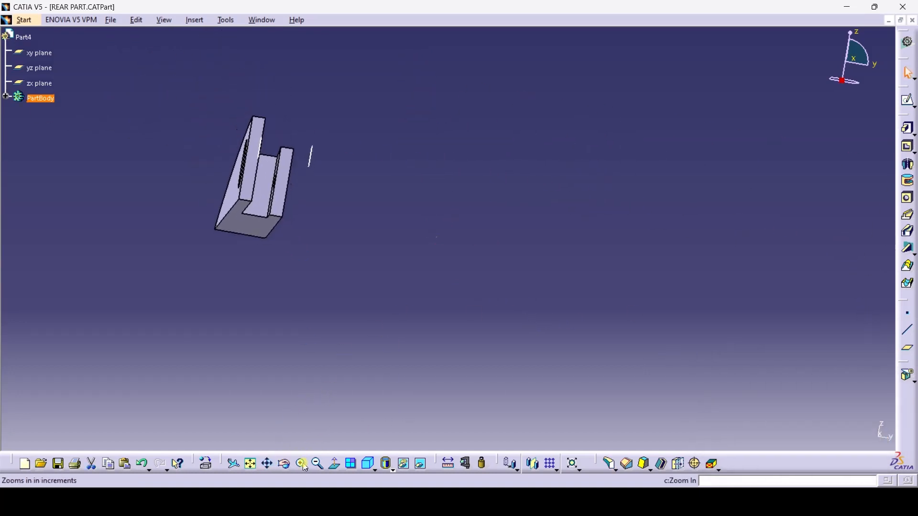
{"action": "left_click", "coordinate": [609, 463]}
{"action": "left_click", "coordinate": [241, 243]}
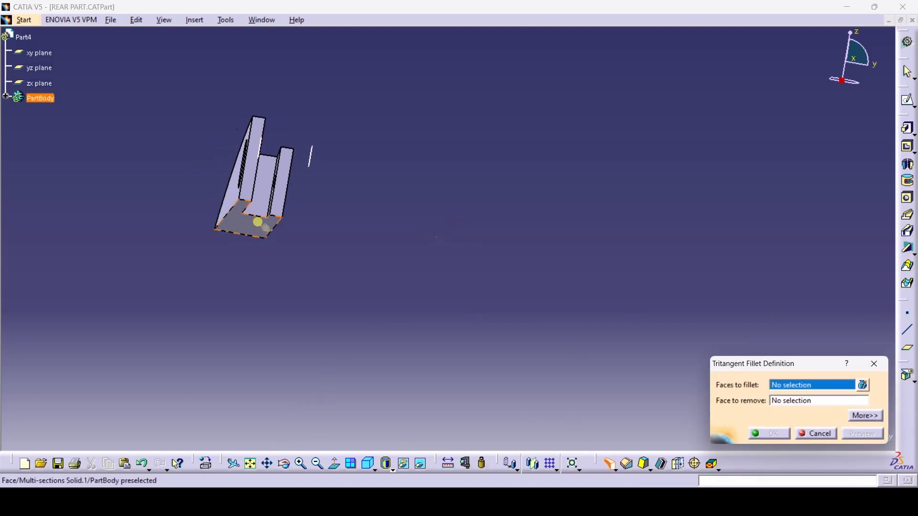
{"action": "left_click", "coordinate": [285, 464]}
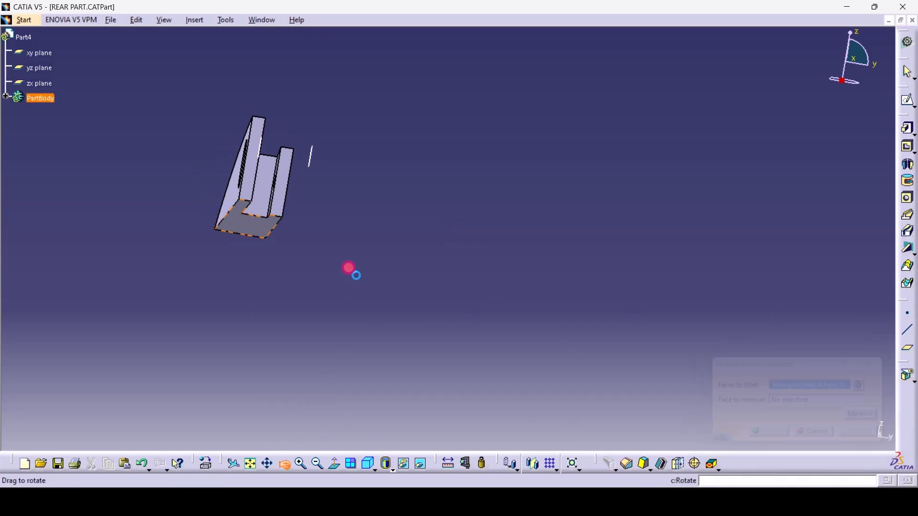
{"action": "left_click_drag", "start_coordinate": [351, 268], "coordinate": [272, 273]}
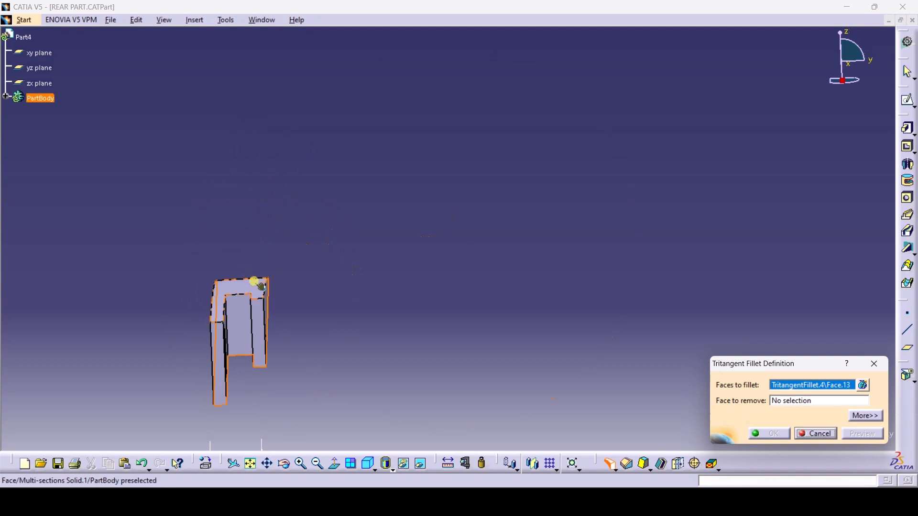
{"action": "left_click", "coordinate": [262, 282]}
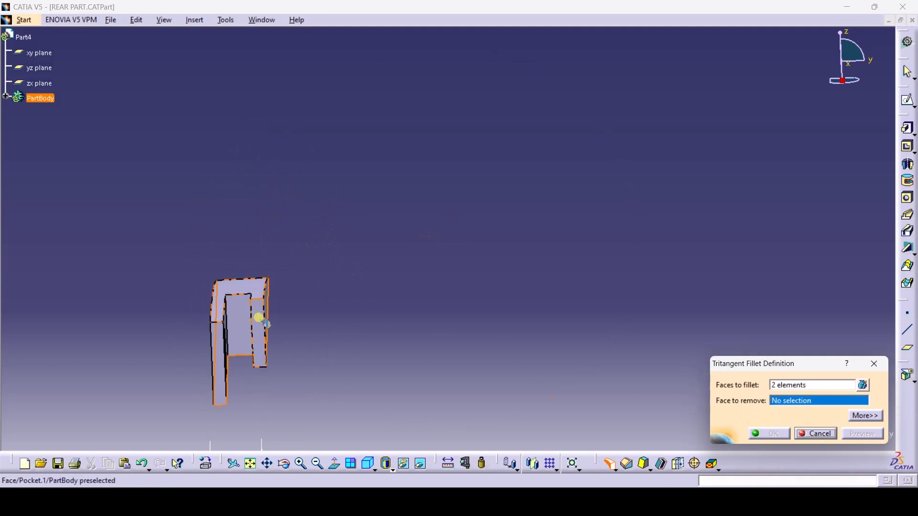
{"action": "left_click", "coordinate": [262, 328]}
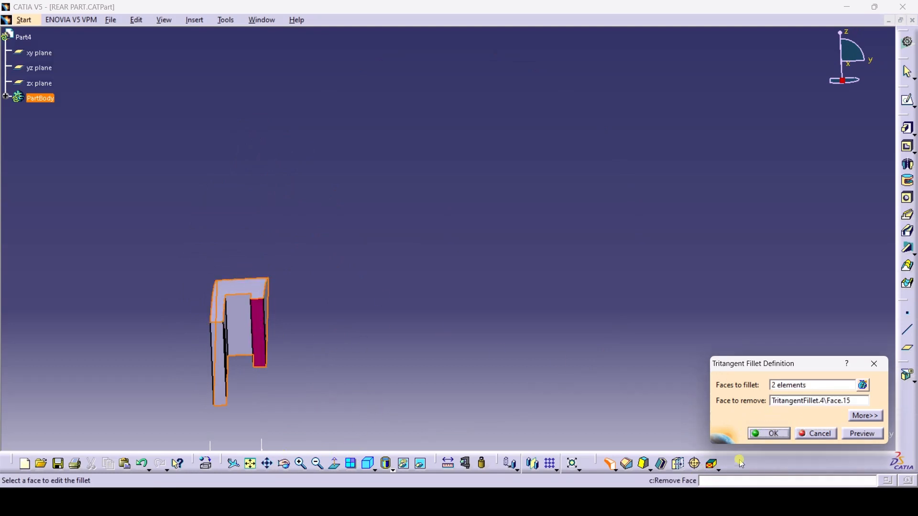
{"action": "left_click", "coordinate": [768, 434]}
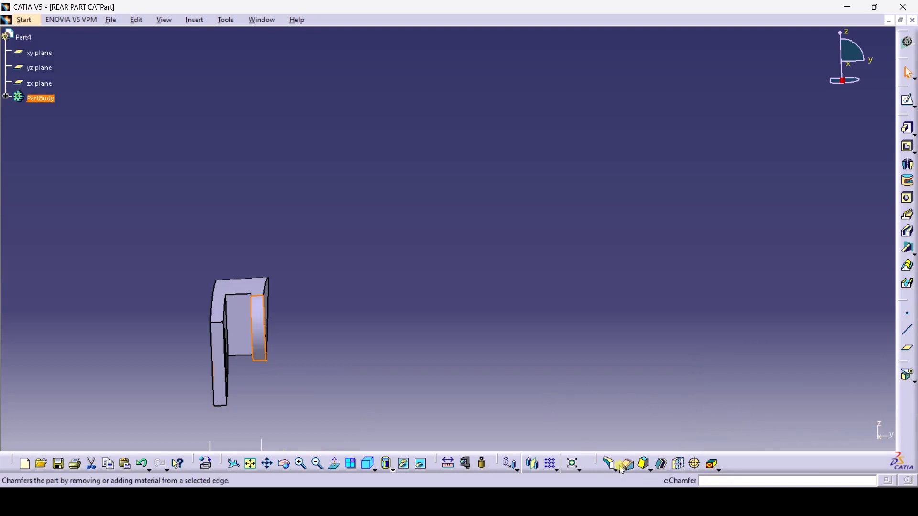
Round the front end of the notched wide rib's longer arm with a tritangent fillet between its upper and lower faces
{"action": "left_click", "coordinate": [604, 462]}
{"action": "left_click", "coordinate": [255, 282]}
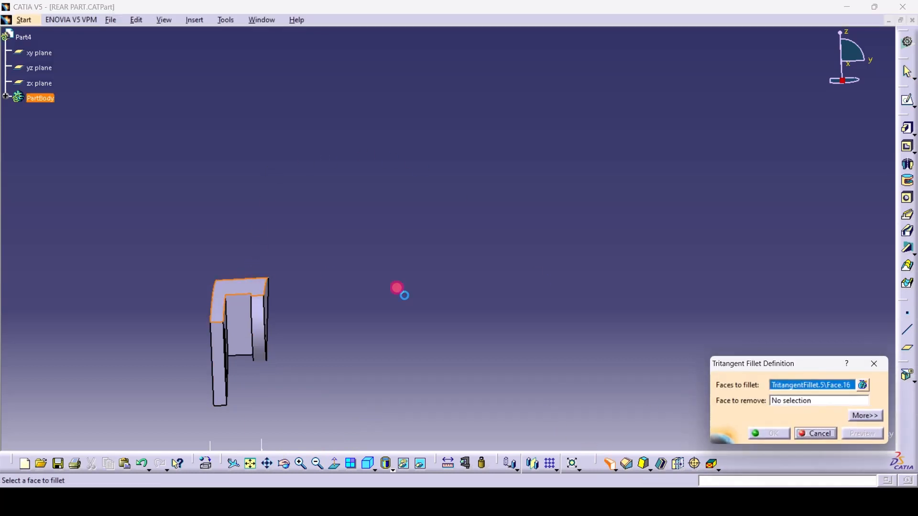
{"action": "left_click", "coordinate": [284, 463]}
{"action": "left_click_drag", "start_coordinate": [277, 448], "coordinate": [334, 239]}
{"action": "left_click", "coordinate": [434, 156]}
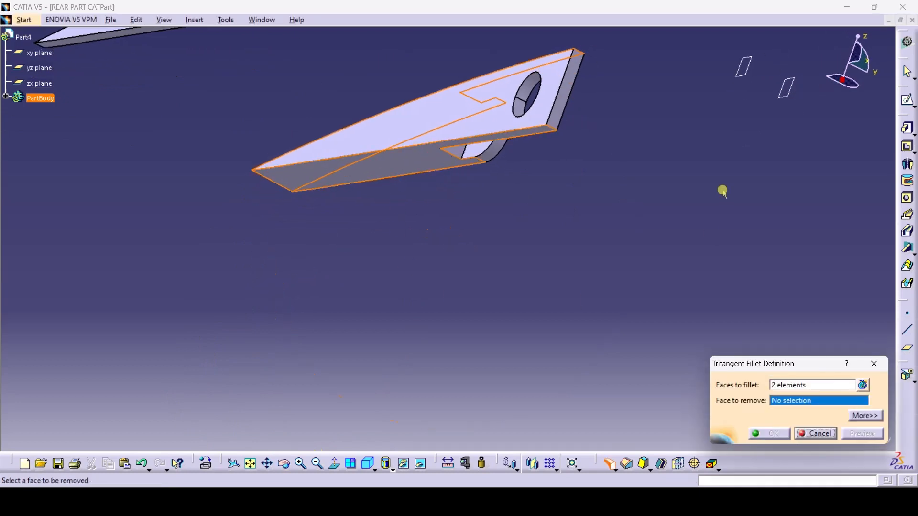
{"action": "left_click", "coordinate": [574, 85]}
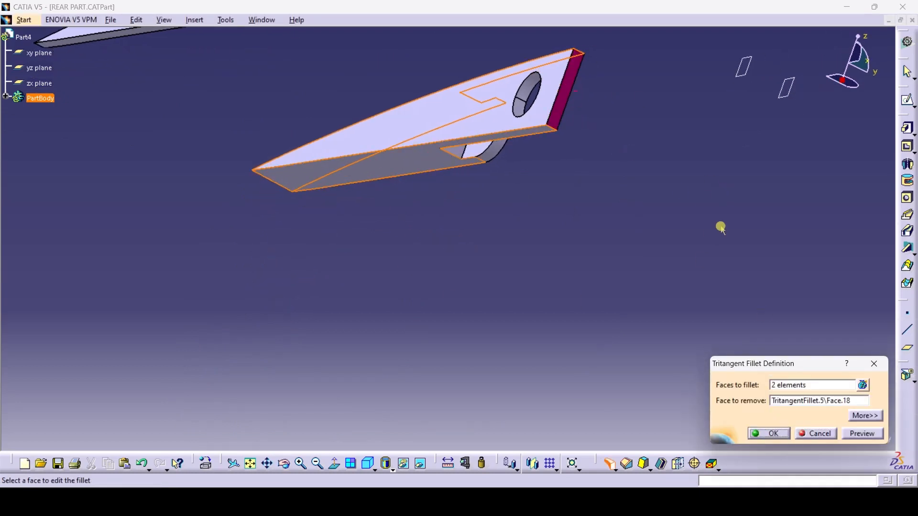
{"action": "left_click", "coordinate": [764, 433]}
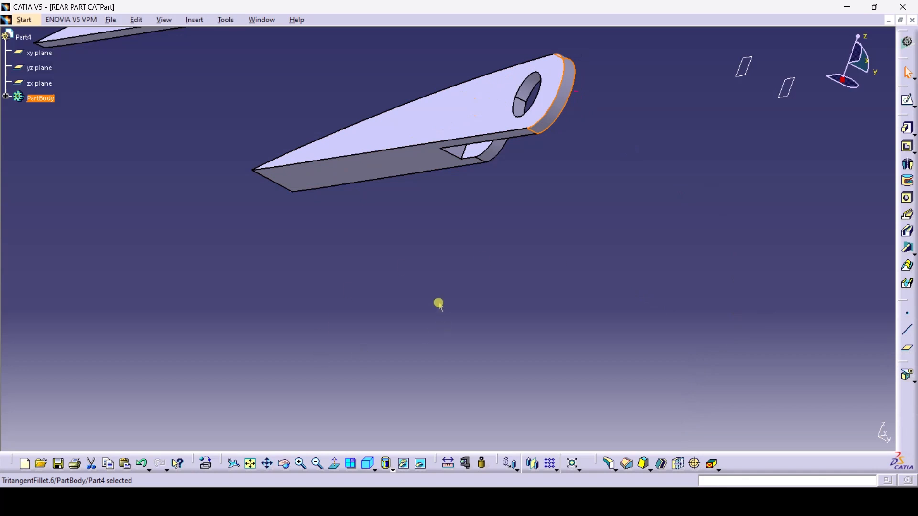
Round the front end of the isolated narrow rib beside the notched wide rib with a tritangent fillet, removing its front face
{"action": "left_click", "coordinate": [284, 464]}
{"action": "left_click_drag", "start_coordinate": [434, 188], "coordinate": [330, 260]}
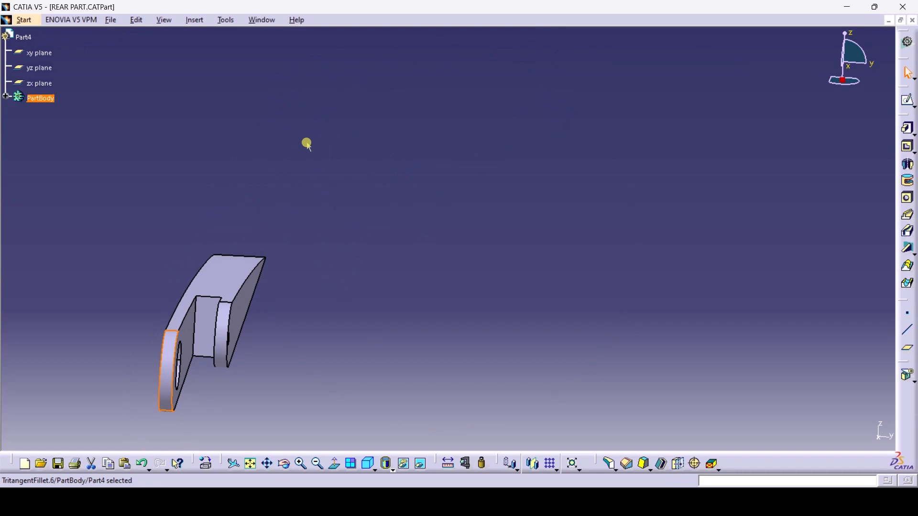
{"action": "left_click", "coordinate": [221, 279]}
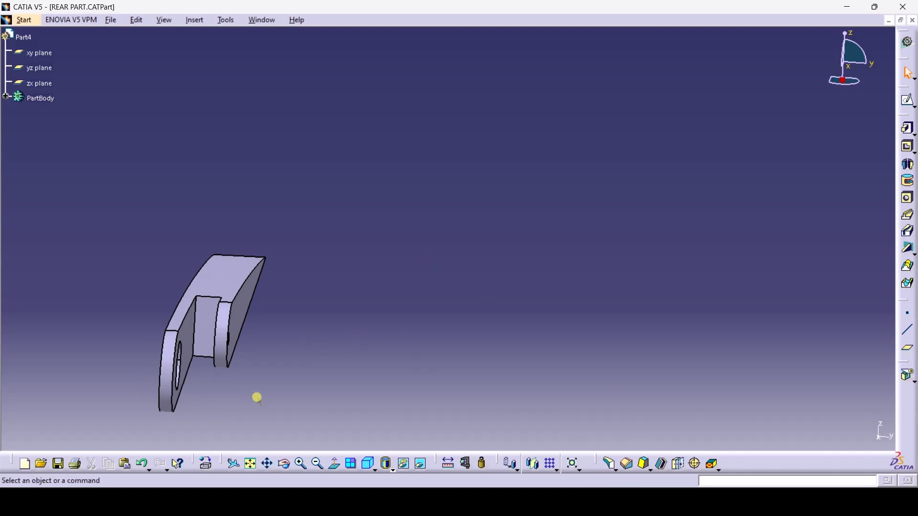
{"action": "left_click", "coordinate": [267, 464]}
{"action": "left_click_drag", "start_coordinate": [299, 371], "coordinate": [734, 313]}
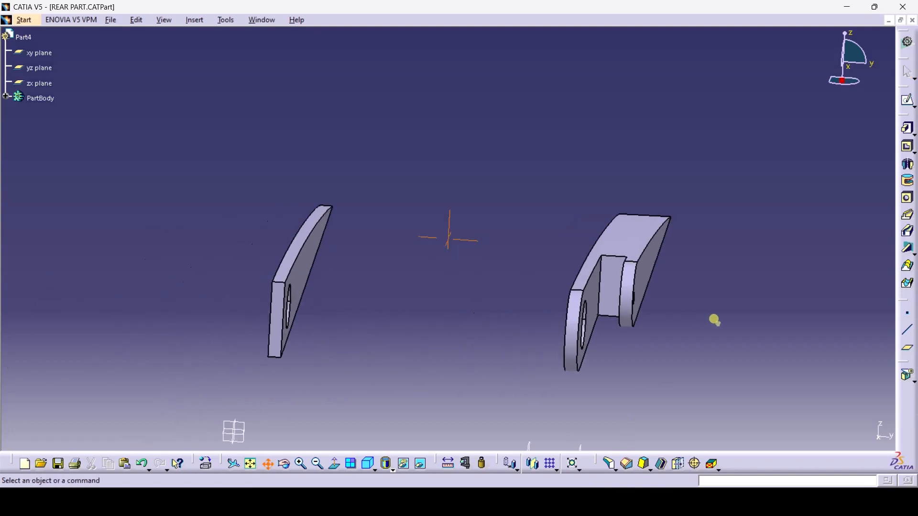
{"action": "left_click", "coordinate": [609, 463]}
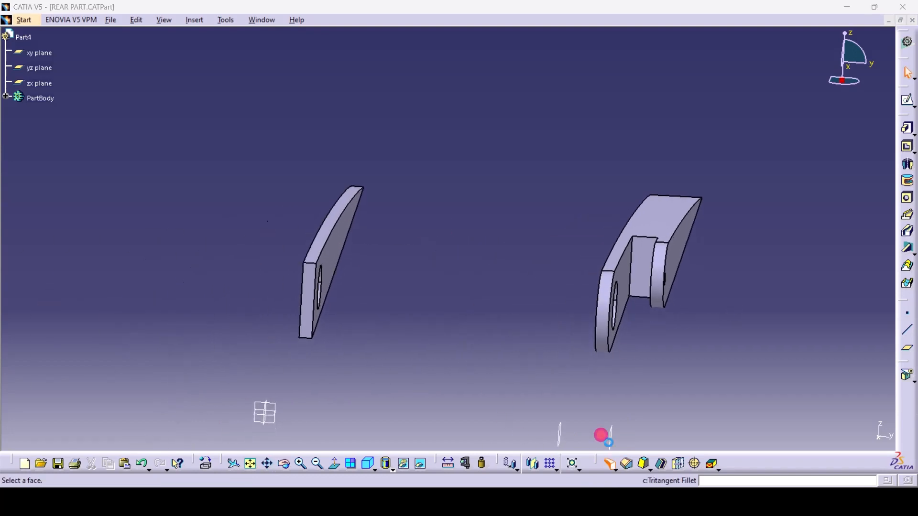
{"action": "left_click", "coordinate": [321, 241]}
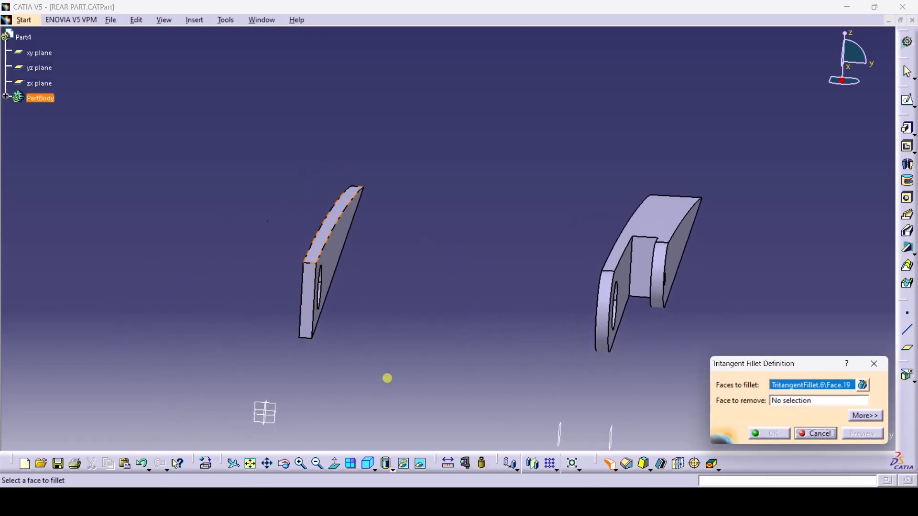
{"action": "left_click", "coordinate": [285, 464]}
{"action": "left_click_drag", "start_coordinate": [306, 382], "coordinate": [471, 86]}
{"action": "left_click", "coordinate": [468, 84]}
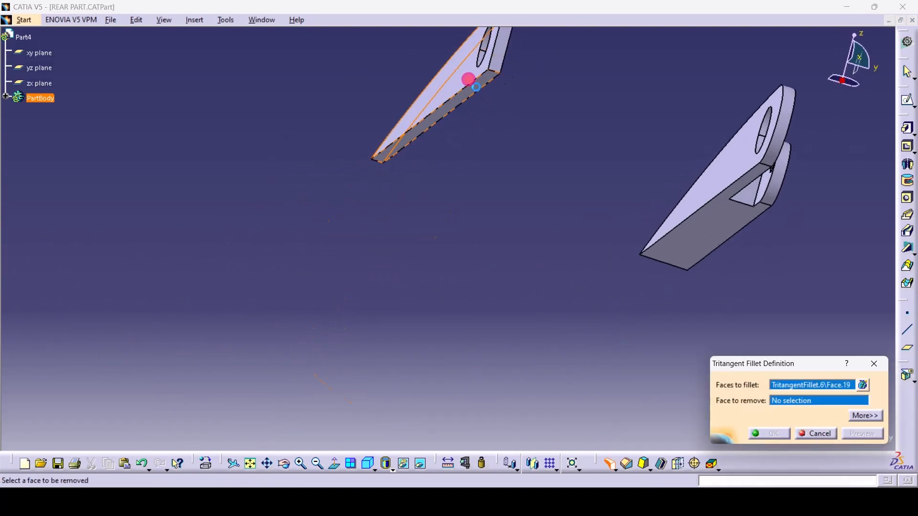
{"action": "left_click", "coordinate": [507, 54]}
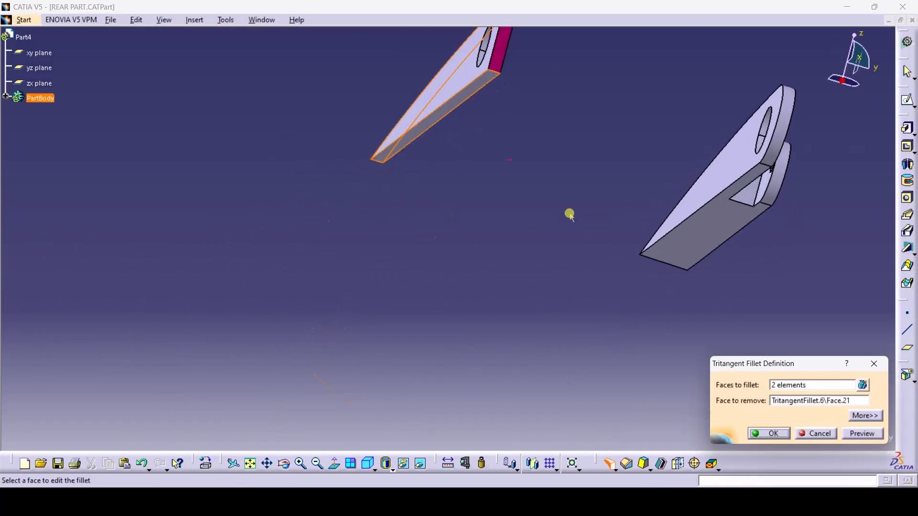
{"action": "left_click", "coordinate": [773, 432]}
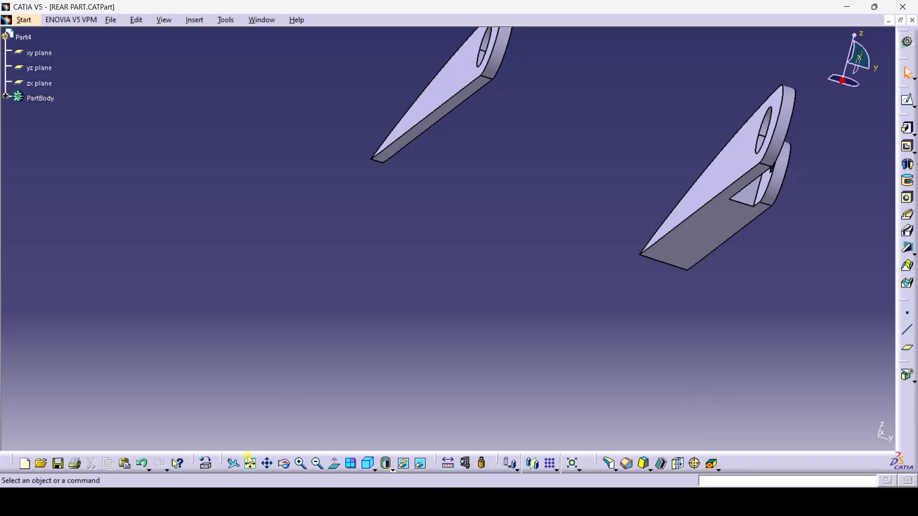
Switch from solid part design to the surface design workbench to skin the bay between the two rounded ribs
{"action": "left_click", "coordinate": [284, 464]}
{"action": "left_click_drag", "start_coordinate": [445, 229], "coordinate": [346, 277]}
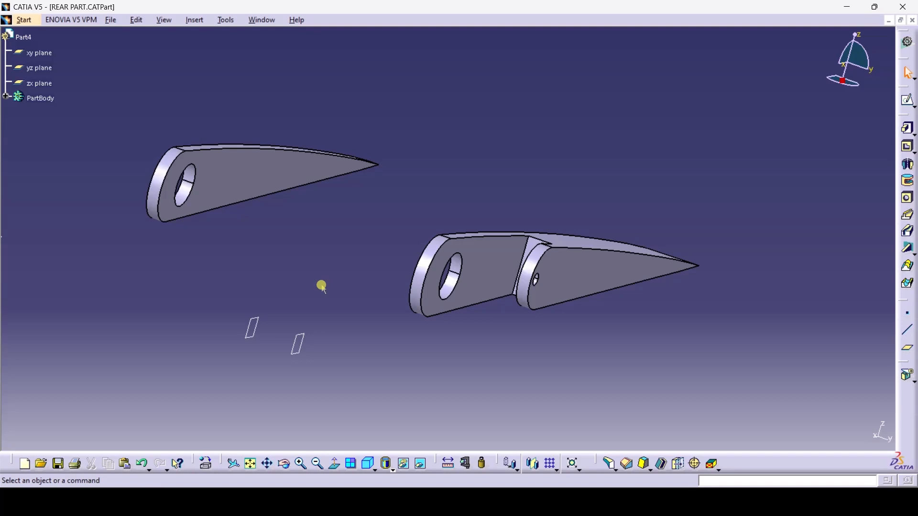
{"action": "left_click", "coordinate": [283, 463]}
{"action": "left_click_drag", "start_coordinate": [341, 208], "coordinate": [368, 246]}
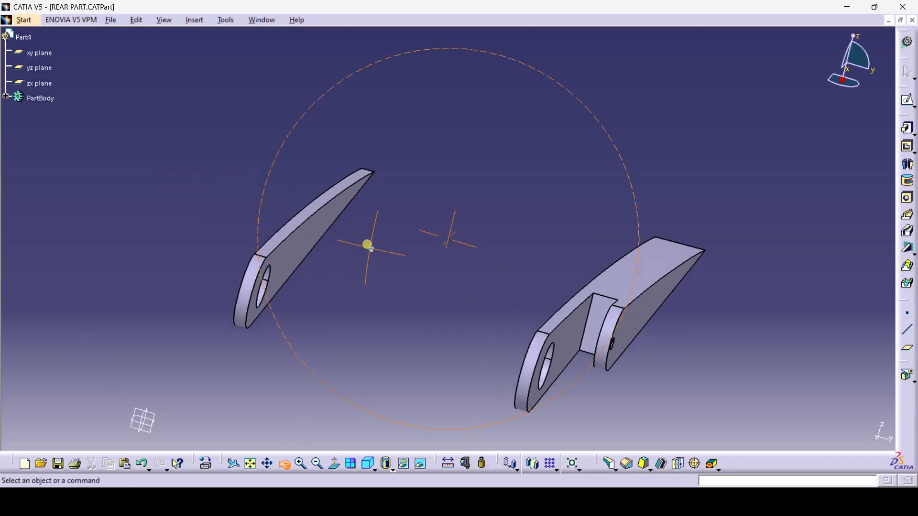
{"action": "left_click", "coordinate": [25, 20]}
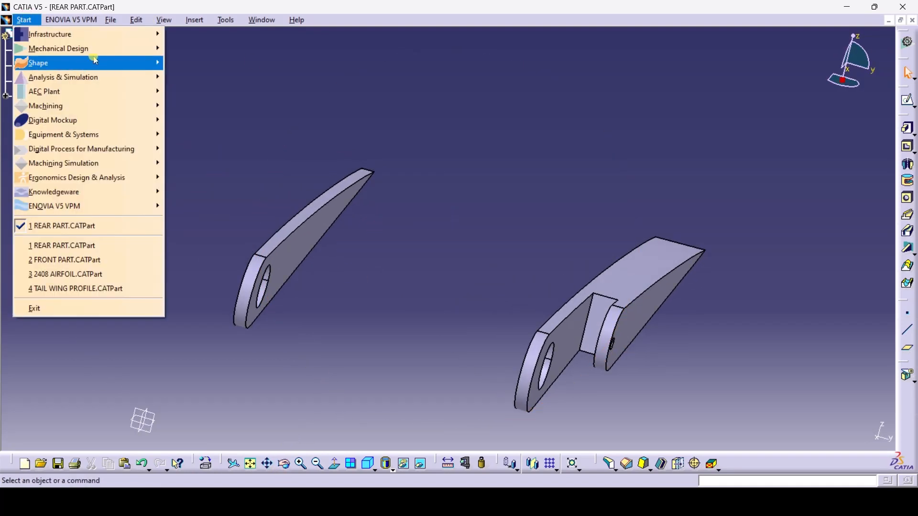
{"action": "mouse_move", "coordinate": [94, 48]}
{"action": "left_click", "coordinate": [225, 278]}
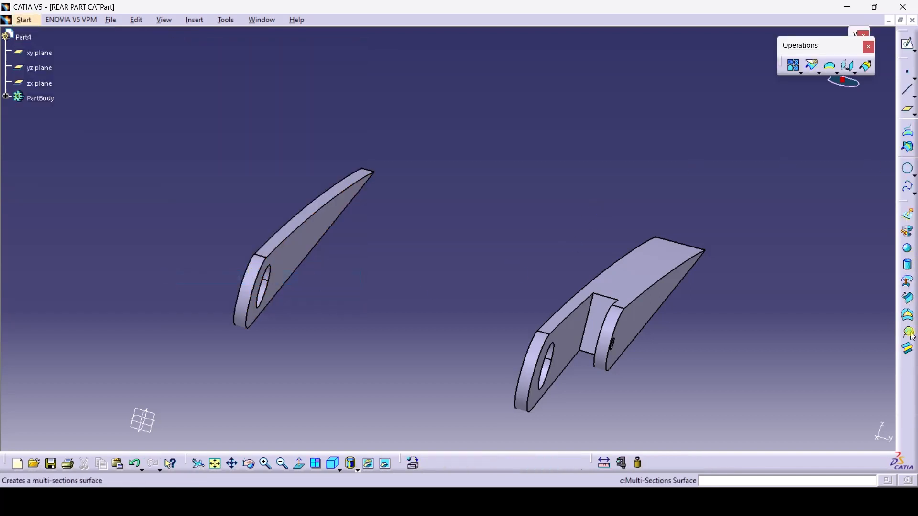
Create a multi-sections surface between the facing upper edges of the isolated narrow rib and the notched wide rib
{"action": "left_click", "coordinate": [910, 334]}
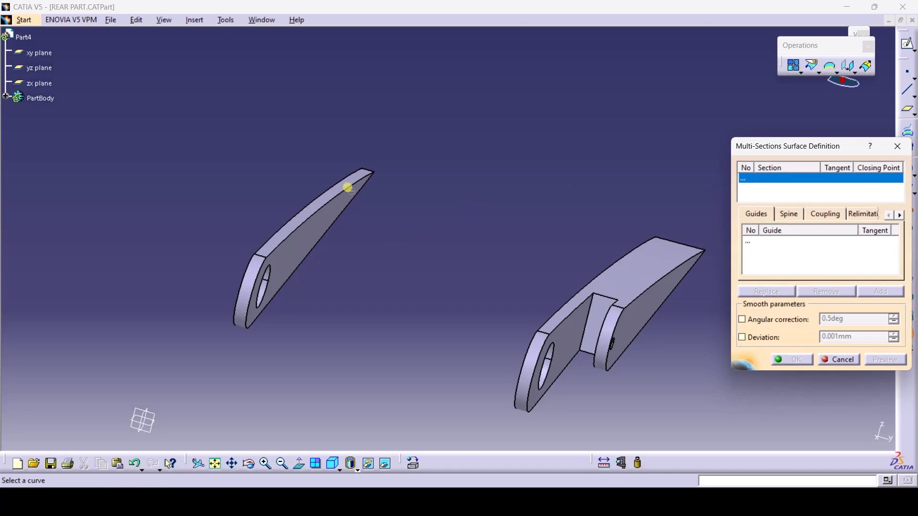
{"action": "left_click", "coordinate": [351, 187]}
{"action": "left_click", "coordinate": [602, 265]}
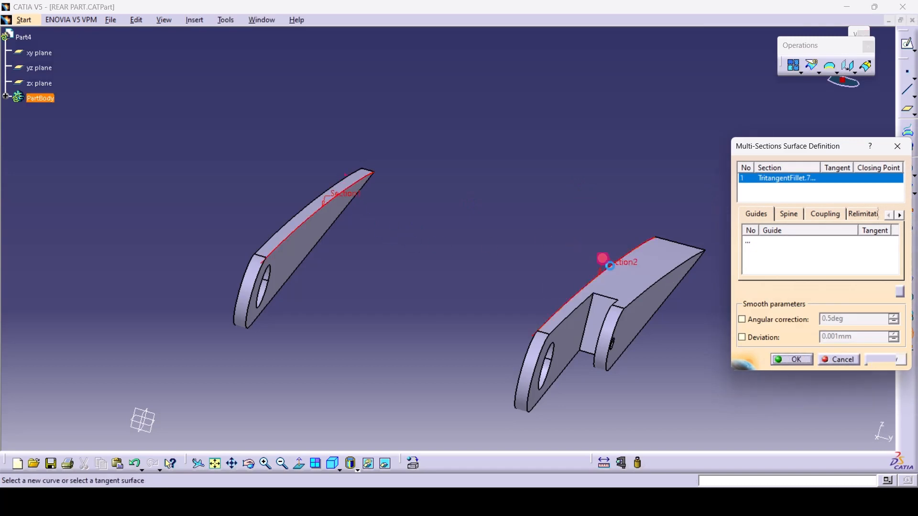
{"action": "left_click", "coordinate": [794, 361]}
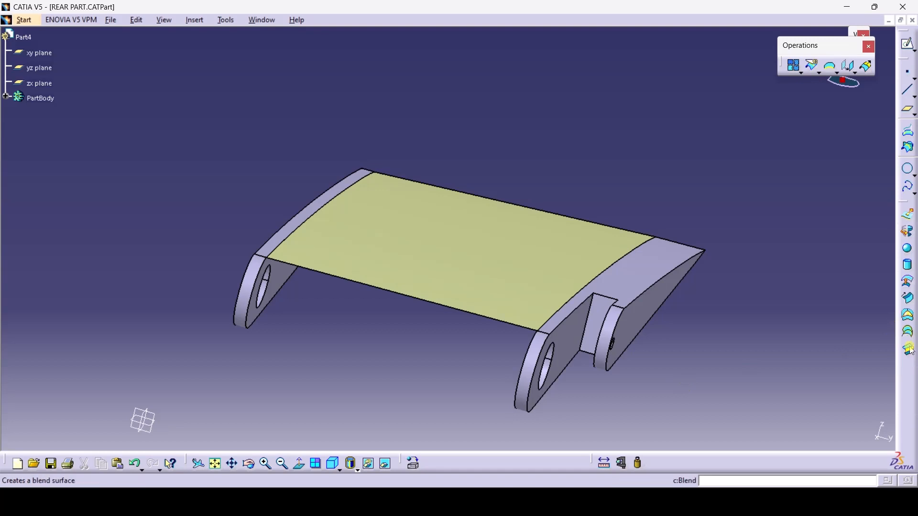
Create a multi-sections surface between the facing rounded front edges of the same two ribs, with both section directions aligned
{"action": "left_click", "coordinate": [911, 337]}
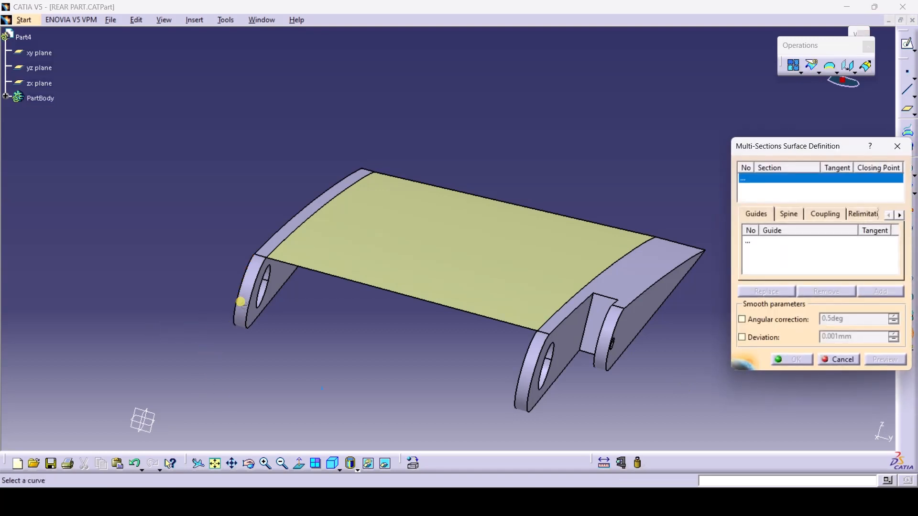
{"action": "left_click", "coordinate": [245, 293]}
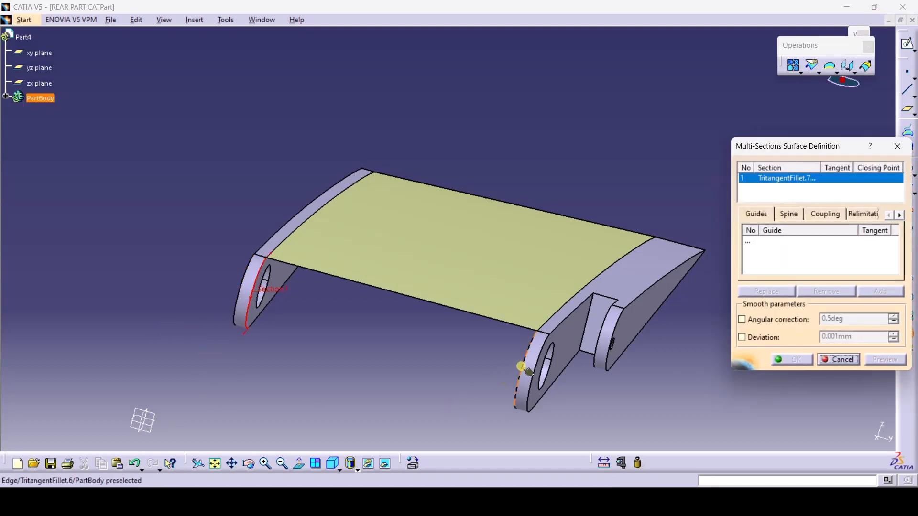
{"action": "left_click", "coordinate": [520, 369]}
{"action": "left_click", "coordinate": [811, 364]}
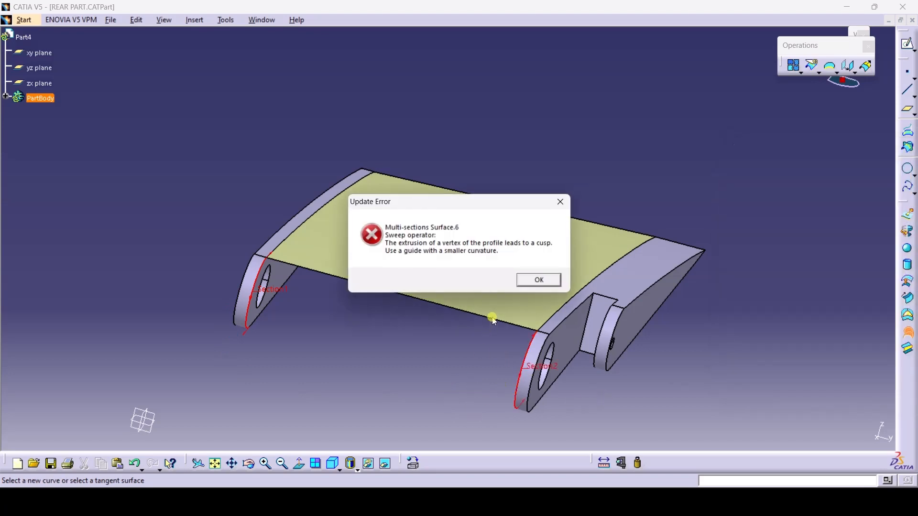
{"action": "left_click", "coordinate": [539, 280]}
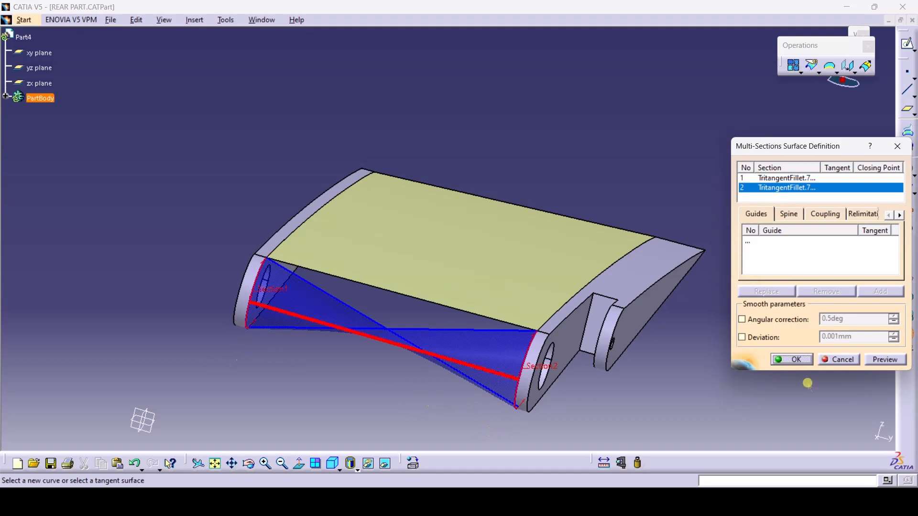
{"action": "left_click", "coordinate": [790, 359]}
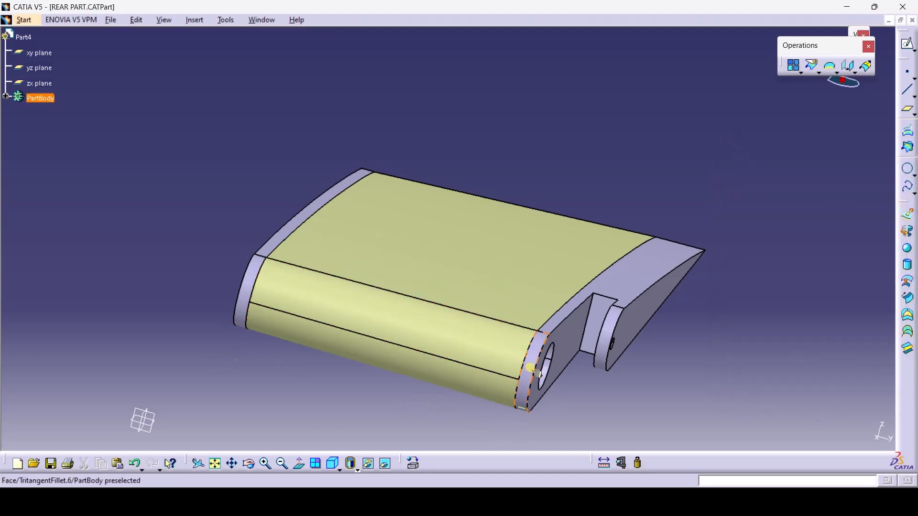
Create a multi-sections surface between the facing lower edges of the isolated narrow rib and the notched wide rib, closing the bay's underside
{"action": "left_click", "coordinate": [605, 463]}
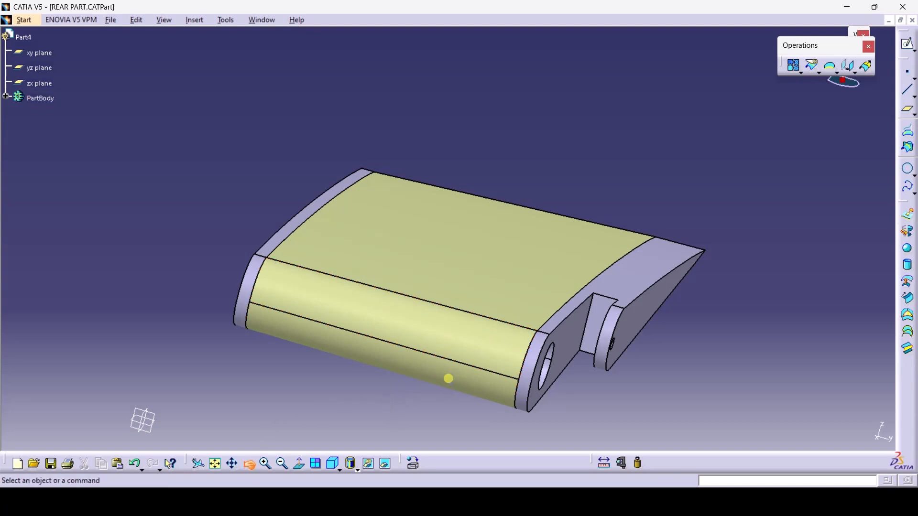
{"action": "middle_click_drag", "start_coordinate": [447, 377], "coordinate": [463, 303]}
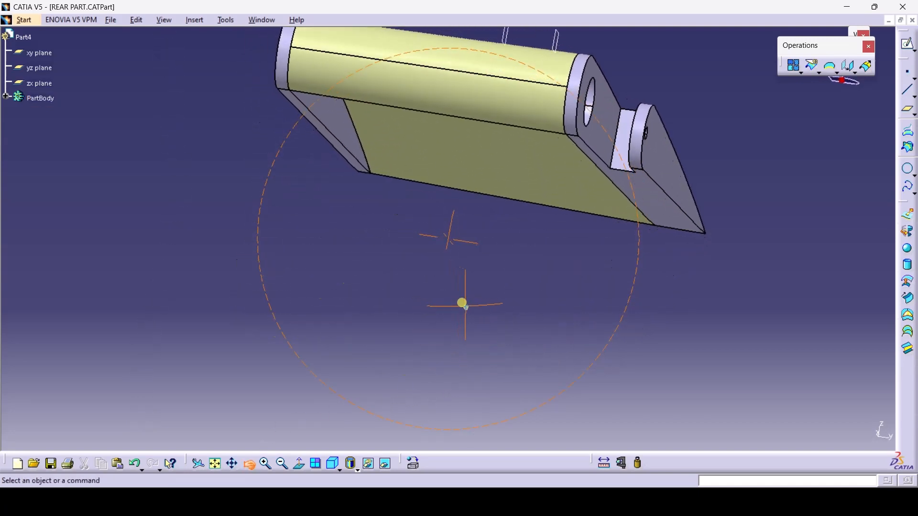
{"action": "left_click", "coordinate": [621, 191]}
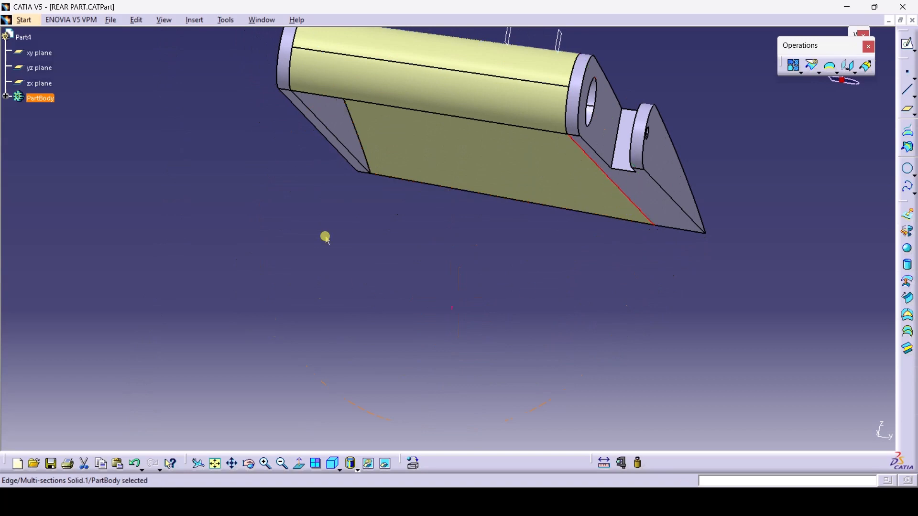
{"action": "left_click", "coordinate": [342, 147]}
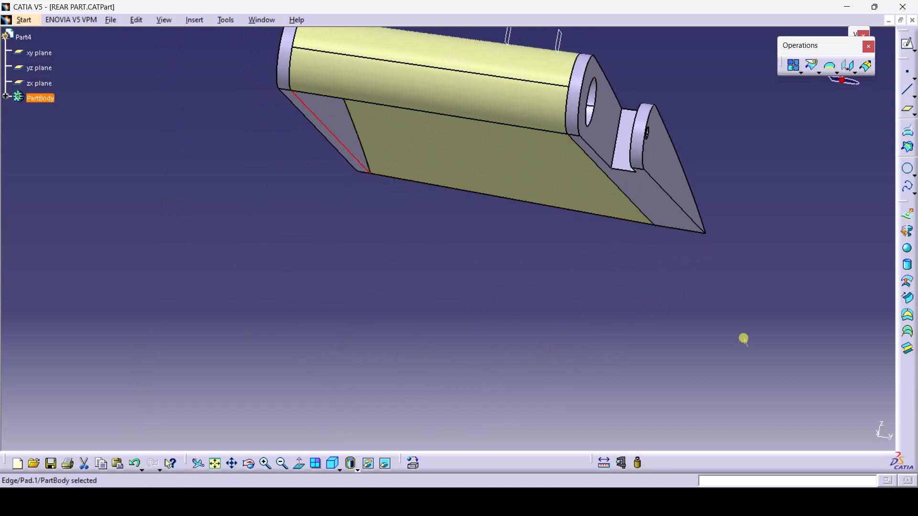
{"action": "left_click", "coordinate": [907, 314]}
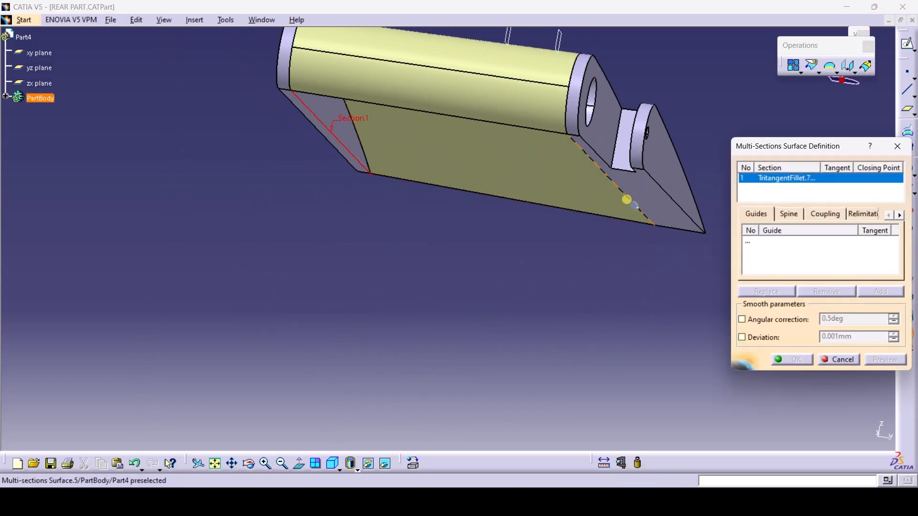
{"action": "left_click", "coordinate": [629, 196]}
{"action": "left_click", "coordinate": [791, 358]}
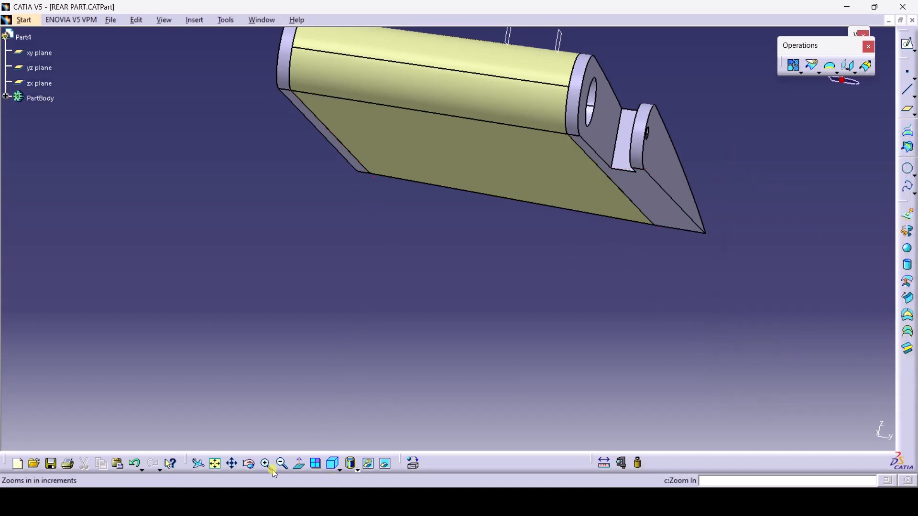
Create a multi-sections surface between the lower edges of the notched wide rib and the plain narrow rib on its notched side
{"action": "left_click_drag", "start_coordinate": [366, 287], "coordinate": [294, 314]}
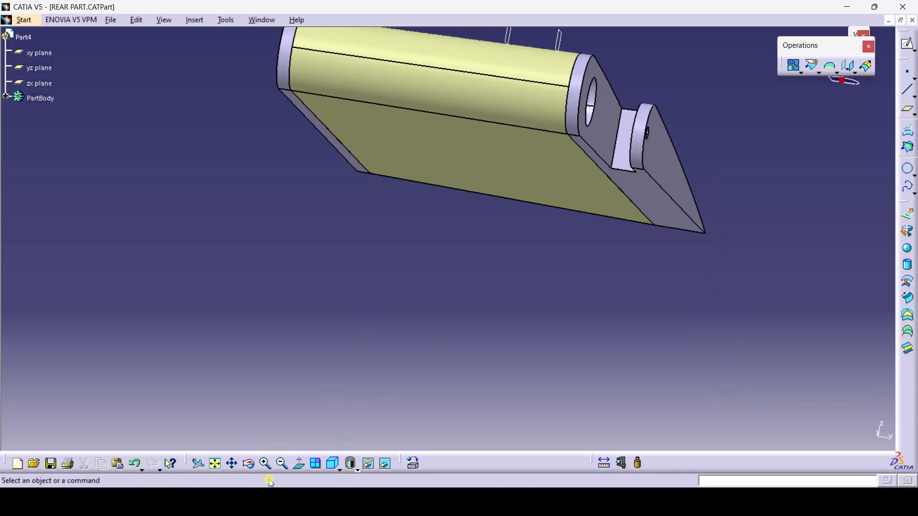
{"action": "left_click", "coordinate": [282, 463]}
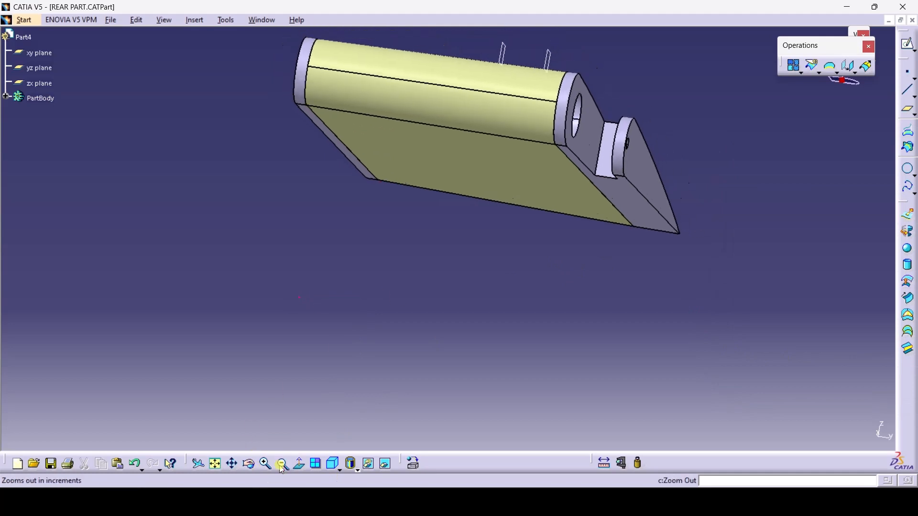
{"action": "left_click", "coordinate": [232, 463]}
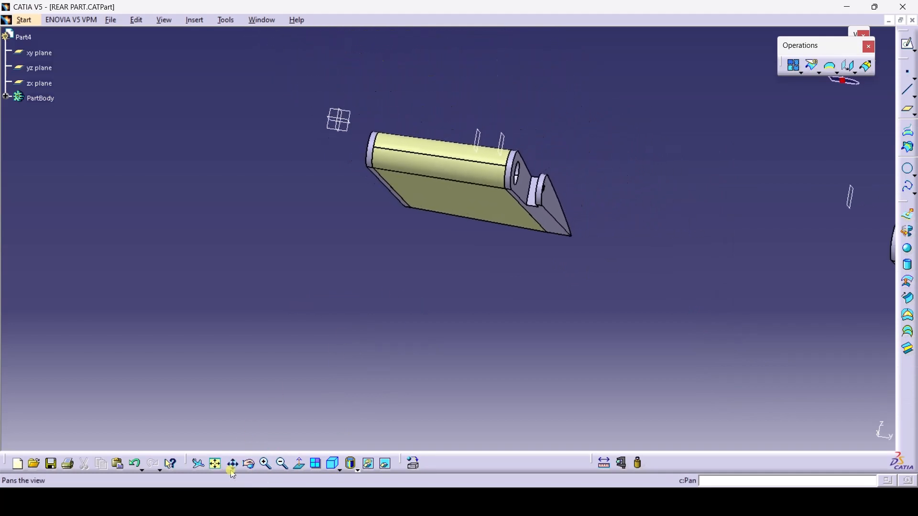
{"action": "left_click_drag", "start_coordinate": [447, 231], "coordinate": [282, 231]}
{"action": "left_click", "coordinate": [250, 465]}
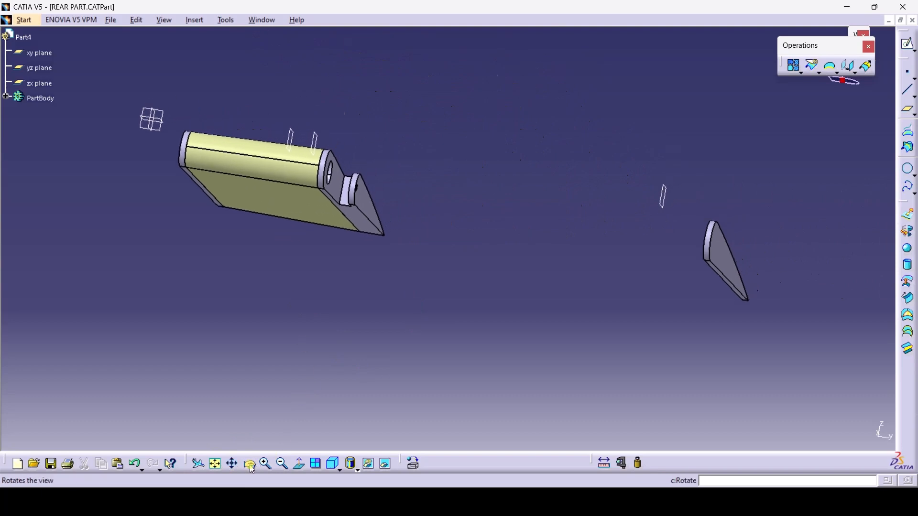
{"action": "left_click", "coordinate": [342, 309]}
{"action": "left_click", "coordinate": [373, 332]}
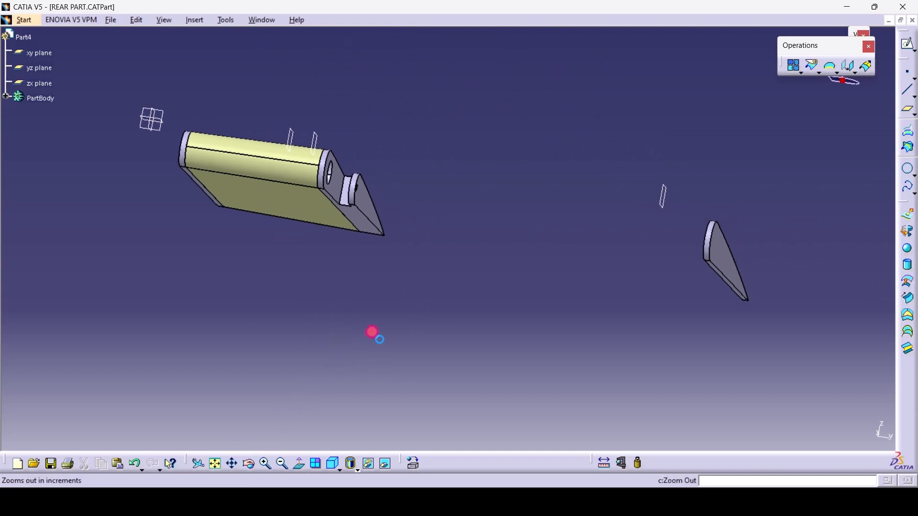
{"action": "left_click", "coordinate": [907, 332]}
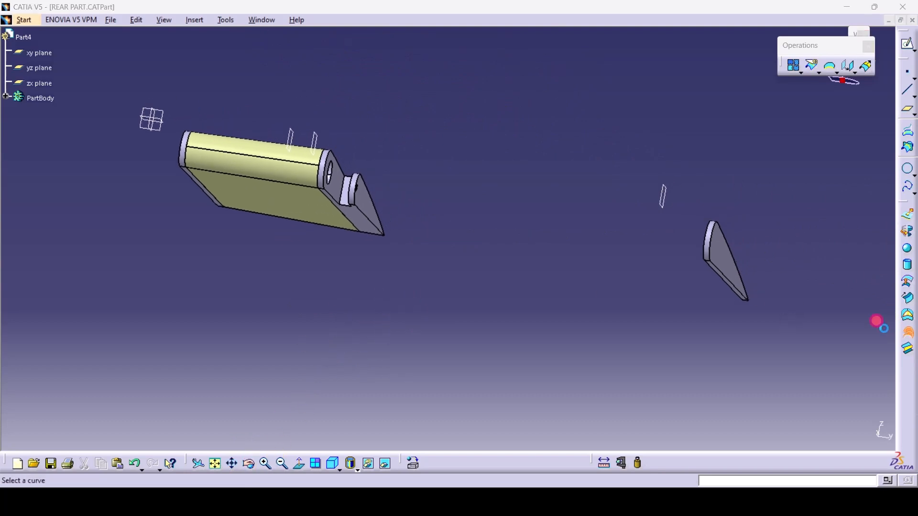
{"action": "left_click", "coordinate": [728, 284]}
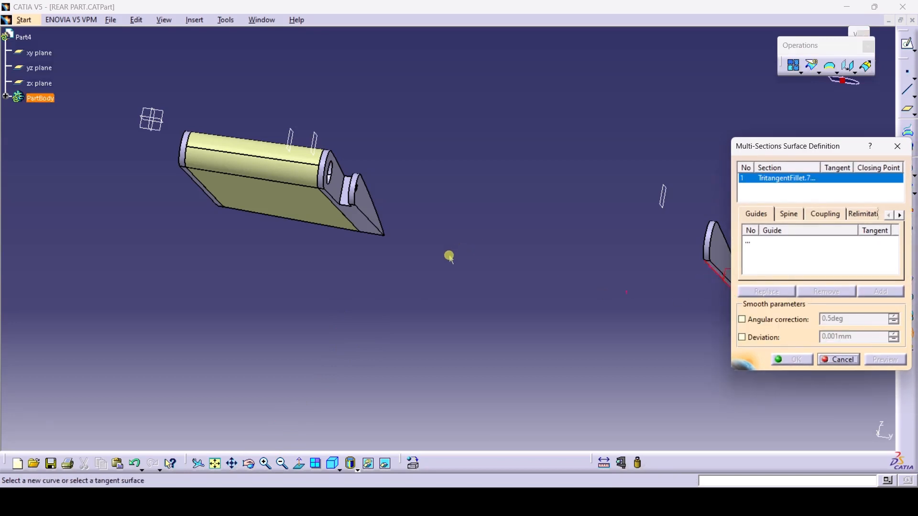
{"action": "left_click", "coordinate": [373, 221]}
{"action": "left_click", "coordinate": [792, 359]}
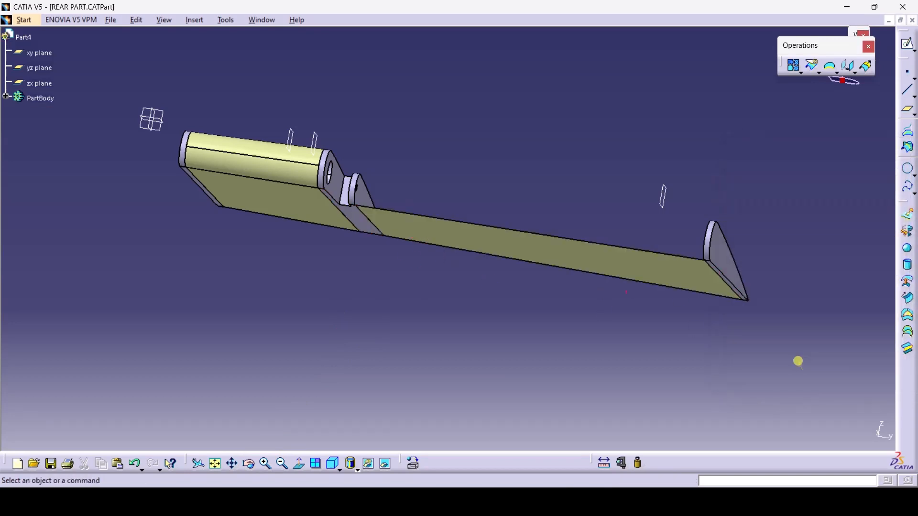
Create a multi-sections surface between the rounded front edges of the notched wide rib and that plain rib, with both section directions aligned
{"action": "left_click", "coordinate": [699, 235]}
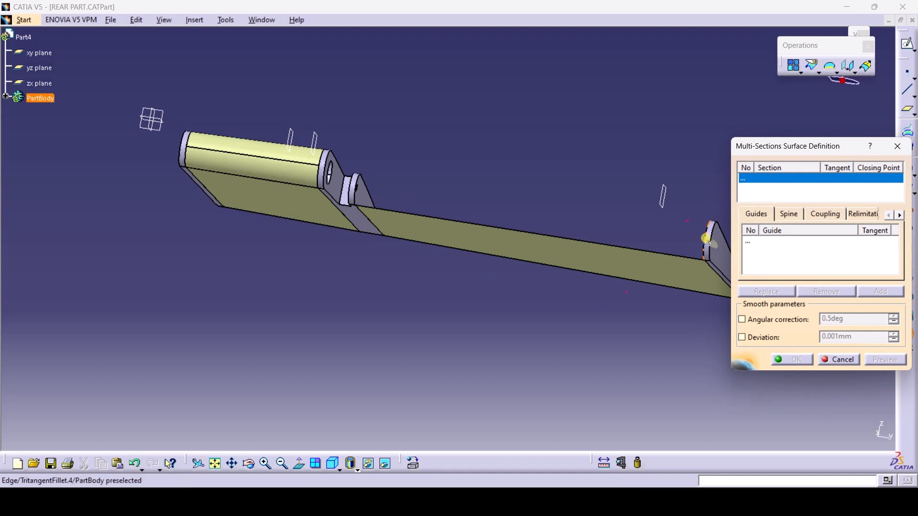
{"action": "left_click", "coordinate": [357, 186]}
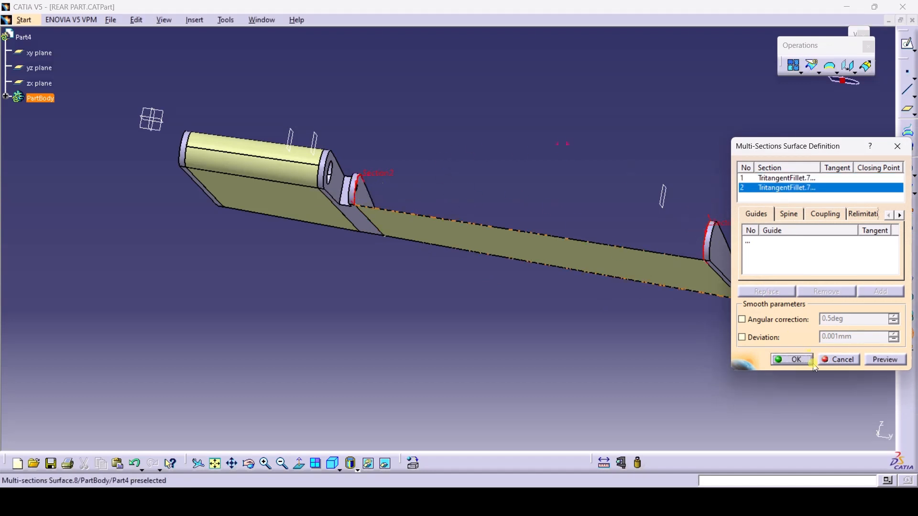
{"action": "left_click", "coordinate": [790, 360]}
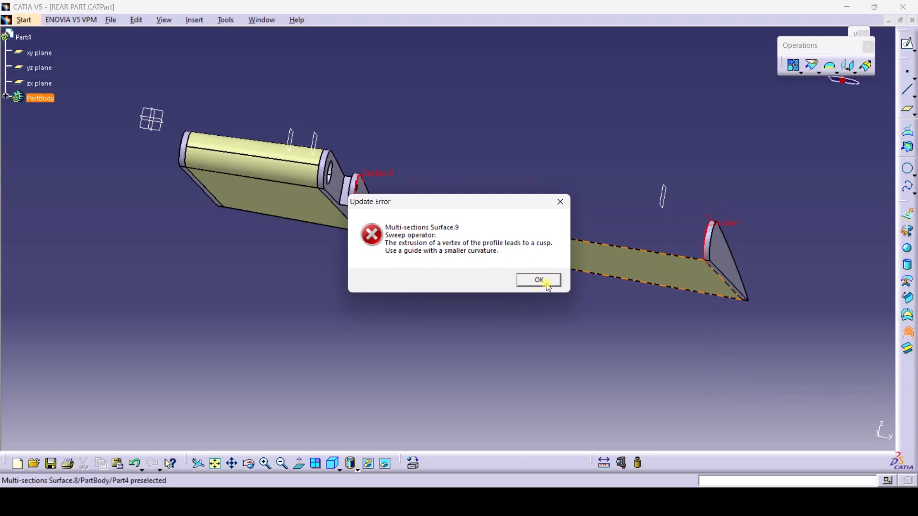
{"action": "left_click", "coordinate": [548, 286]}
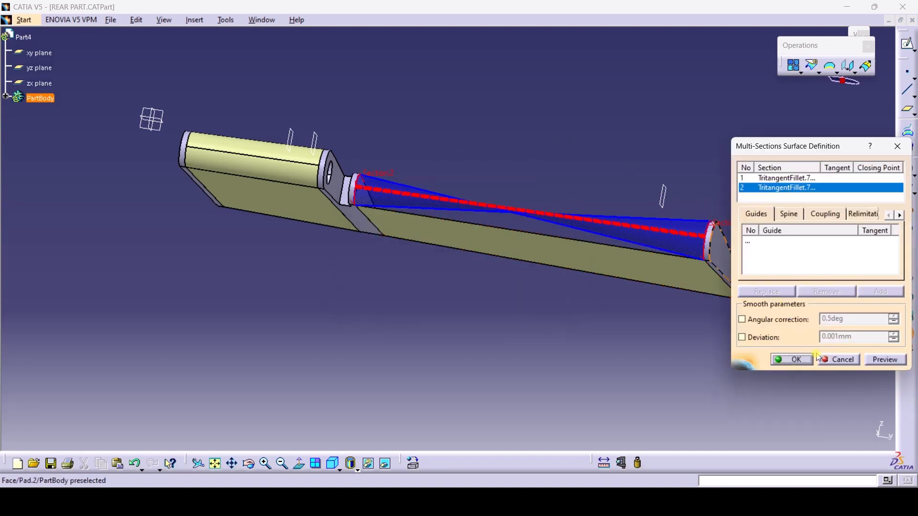
{"action": "left_click", "coordinate": [804, 362]}
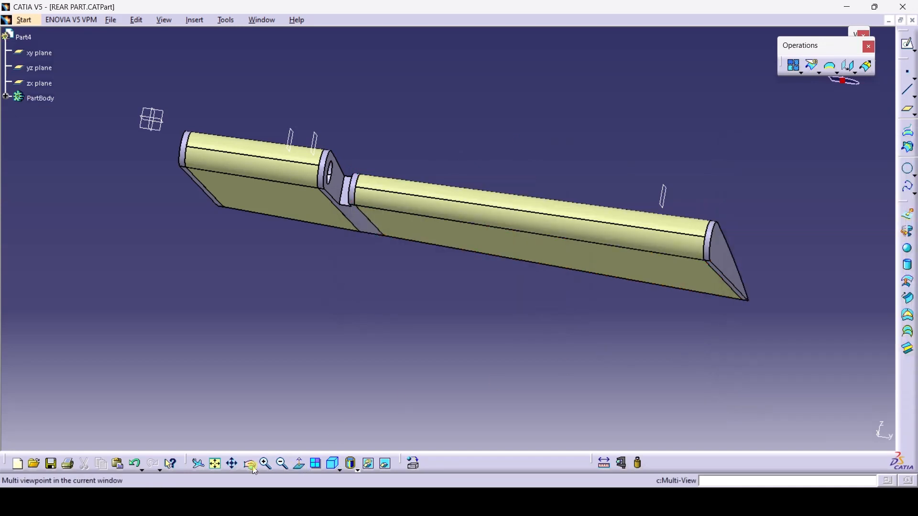
Create a multi-sections surface between the upper edges of the notched wide rib and the adjacent plain rib
{"action": "middle_click_drag", "start_coordinate": [544, 152], "coordinate": [417, 220]}
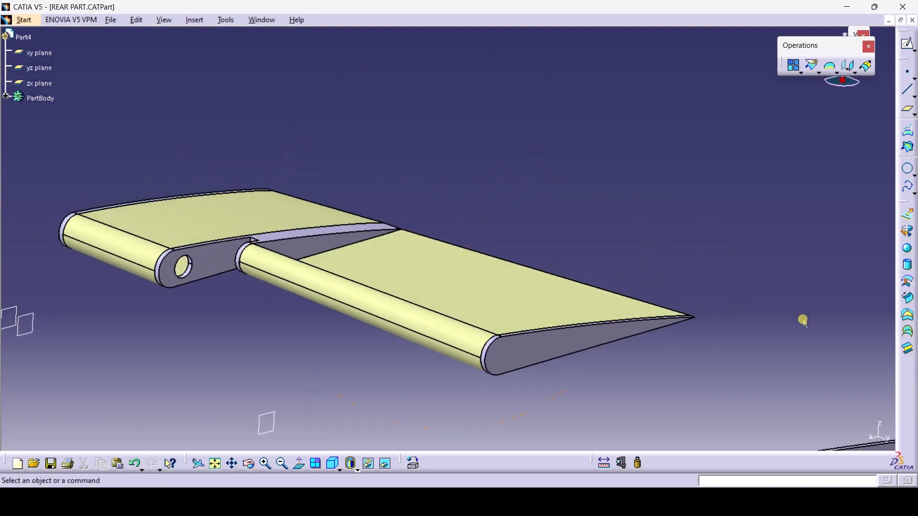
{"action": "left_click", "coordinate": [907, 338]}
{"action": "left_click", "coordinate": [518, 303]}
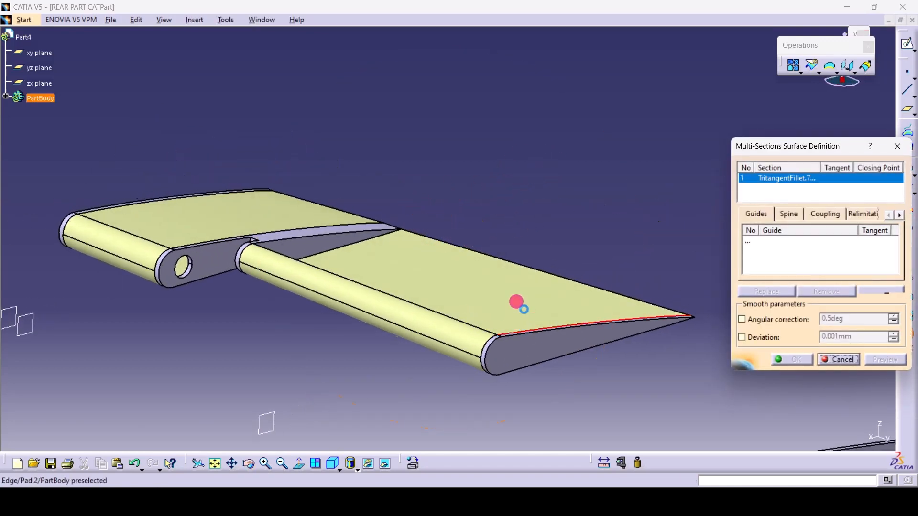
{"action": "left_click", "coordinate": [358, 236]}
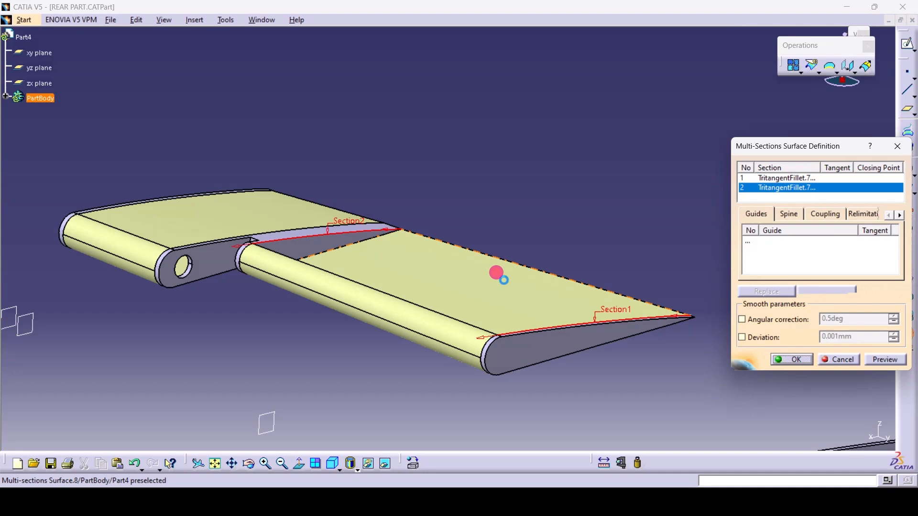
{"action": "left_click", "coordinate": [794, 358]}
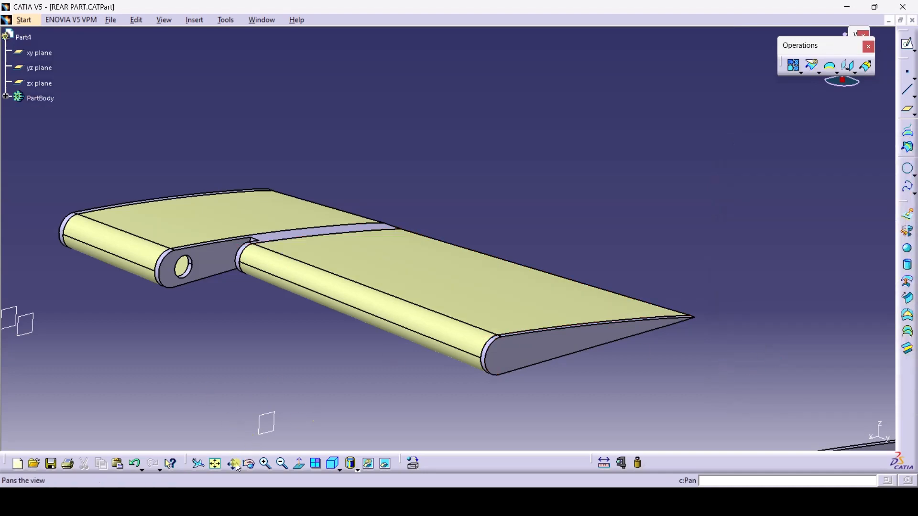
Skin the top of the next bay with a multi-sections surface between the upper edges of its two plain narrow ribs
{"action": "middle_click_drag", "start_coordinate": [358, 409], "coordinate": [149, 279]}
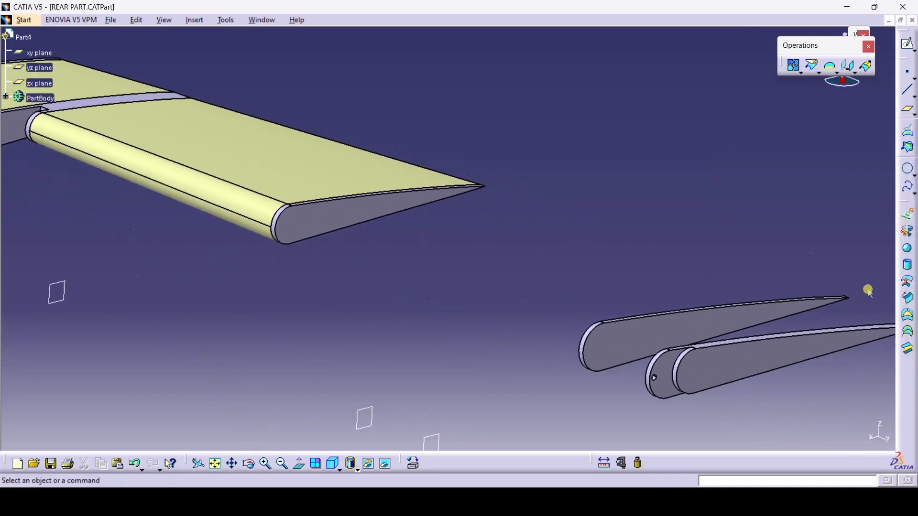
{"action": "left_click", "coordinate": [906, 314]}
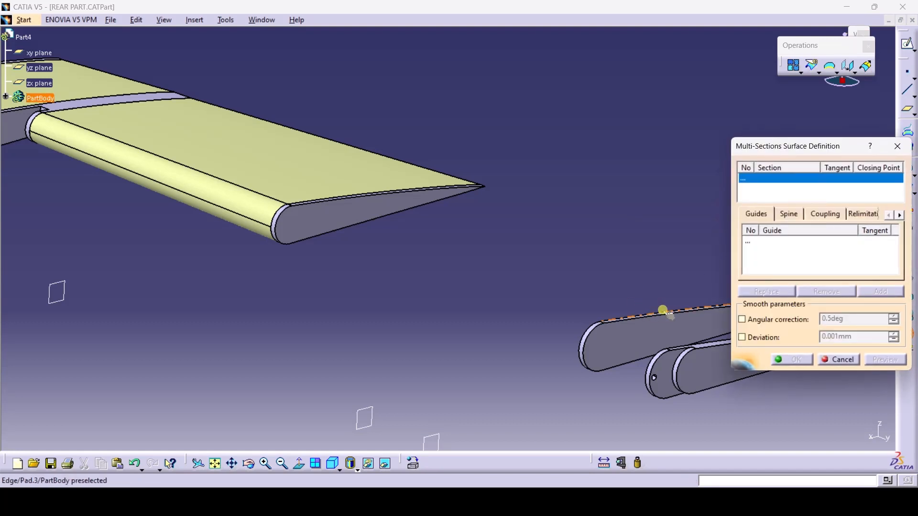
{"action": "left_click", "coordinate": [662, 312]}
{"action": "left_click", "coordinate": [406, 193]}
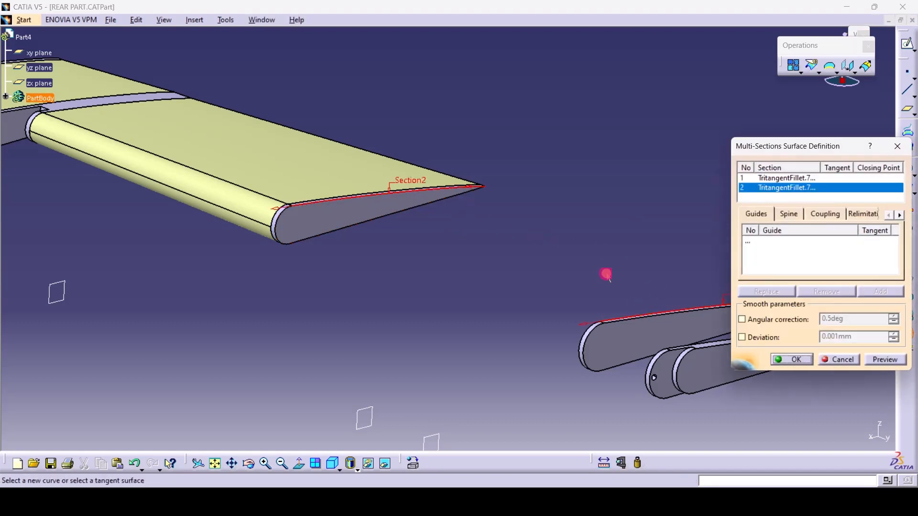
{"action": "left_click", "coordinate": [809, 362]}
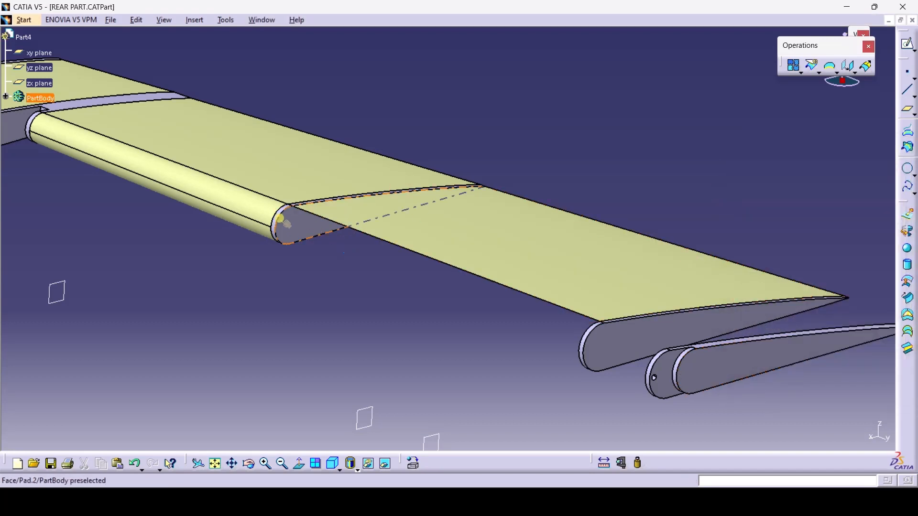
Create a multi-sections surface between the rounded front edges of these two plain ribs, reversing the second section's direction to match the first
{"action": "left_click", "coordinate": [908, 333]}
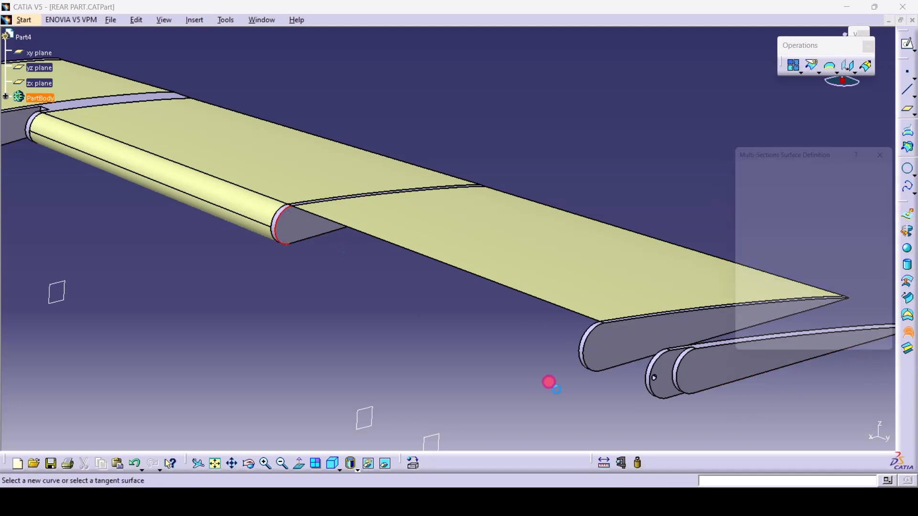
{"action": "left_click", "coordinate": [564, 354]}
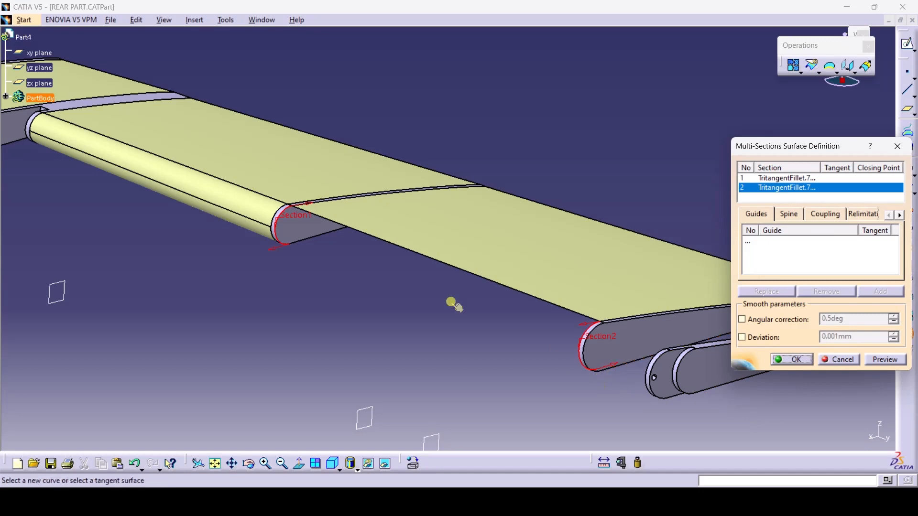
{"action": "left_click", "coordinate": [885, 360]}
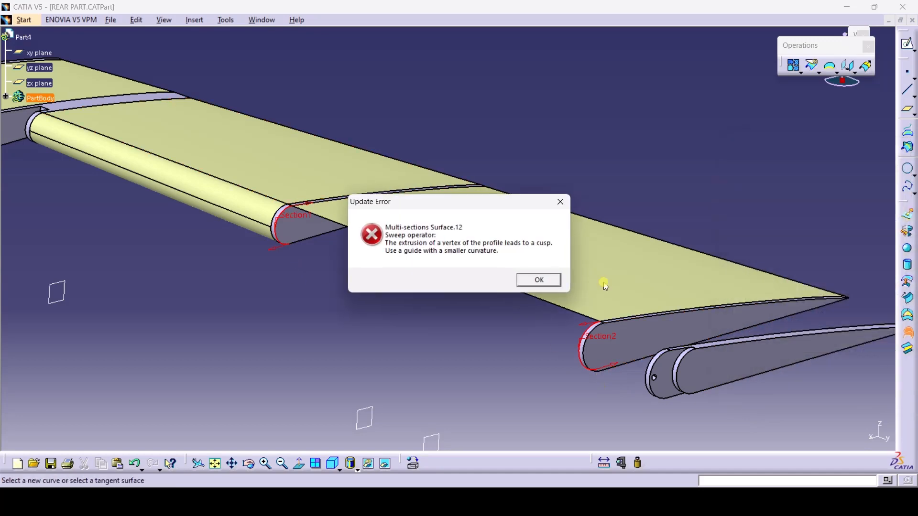
{"action": "left_click", "coordinate": [536, 288]}
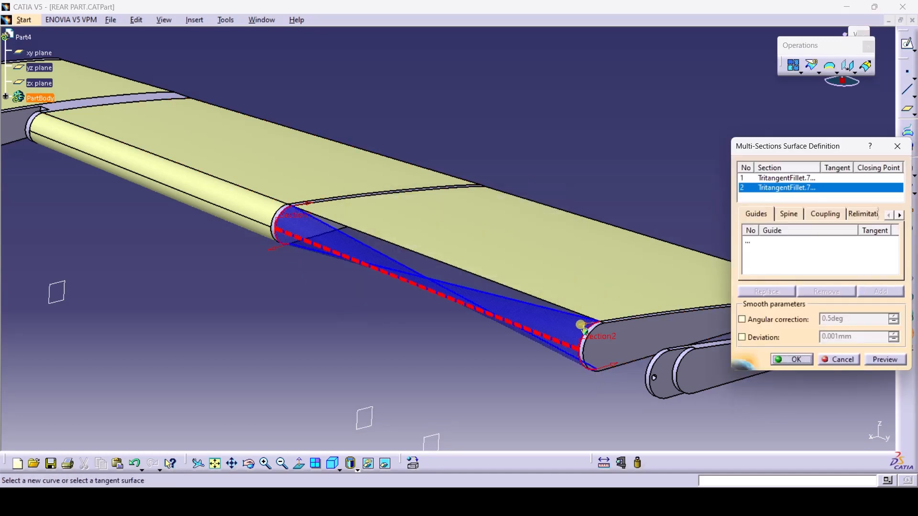
{"action": "left_click", "coordinate": [584, 327]}
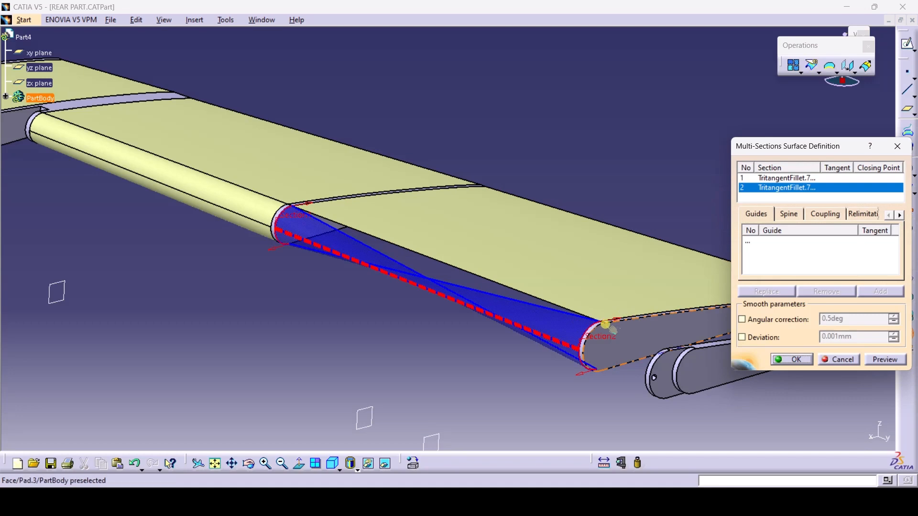
{"action": "left_click", "coordinate": [883, 362]}
{"action": "left_click", "coordinate": [793, 359]}
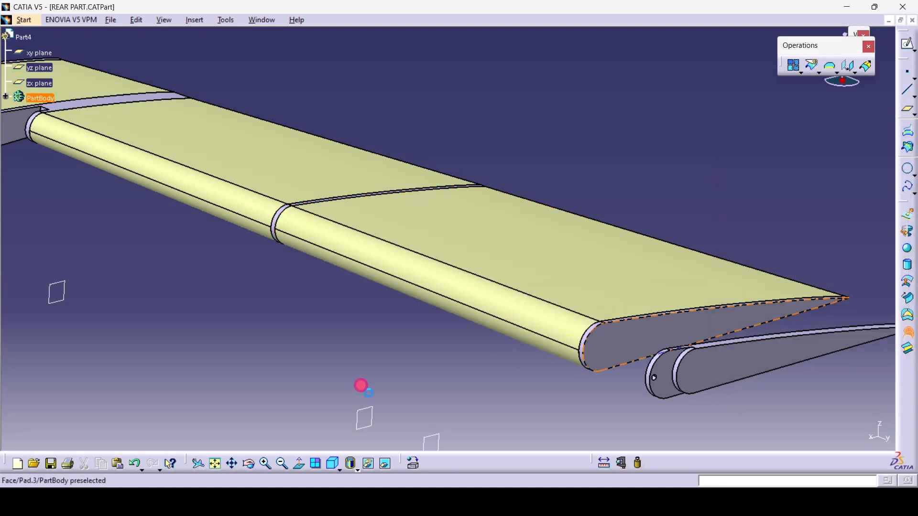
Create a multi-sections surface between the lower edges of the two plain narrow ribs to skin the underside of their bay
{"action": "middle_click_drag", "start_coordinate": [368, 338], "coordinate": [390, 245]}
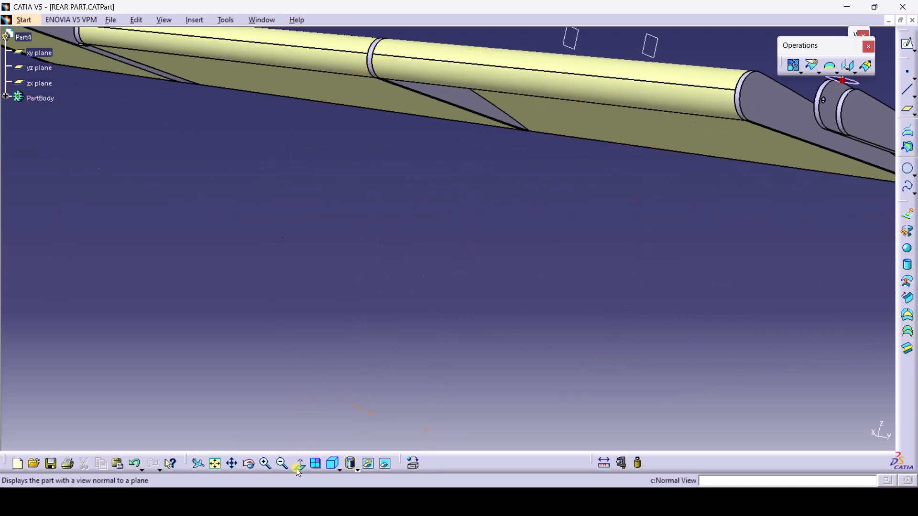
{"action": "left_click", "coordinate": [215, 463]}
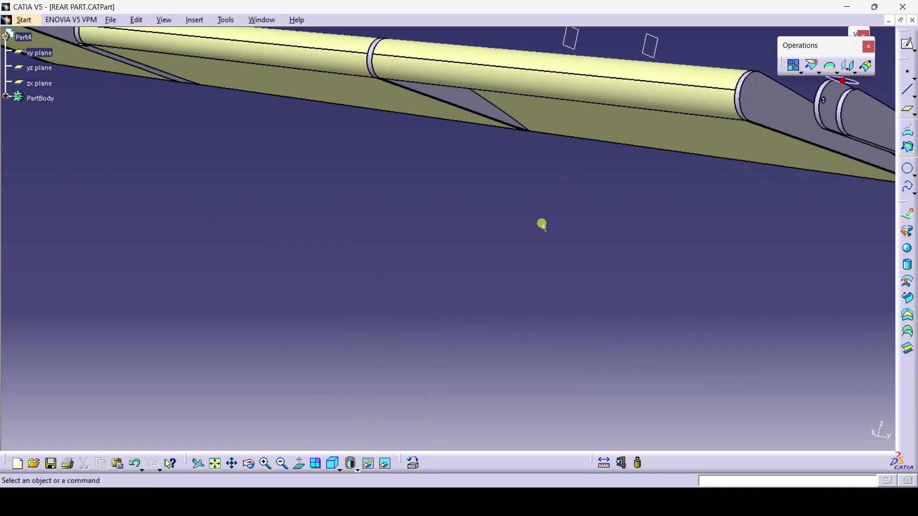
{"action": "left_click", "coordinate": [232, 463]}
{"action": "left_click_drag", "start_coordinate": [439, 240], "coordinate": [232, 358]}
{"action": "left_click_drag", "start_coordinate": [303, 317], "coordinate": [348, 260]}
{"action": "left_click", "coordinate": [251, 463]}
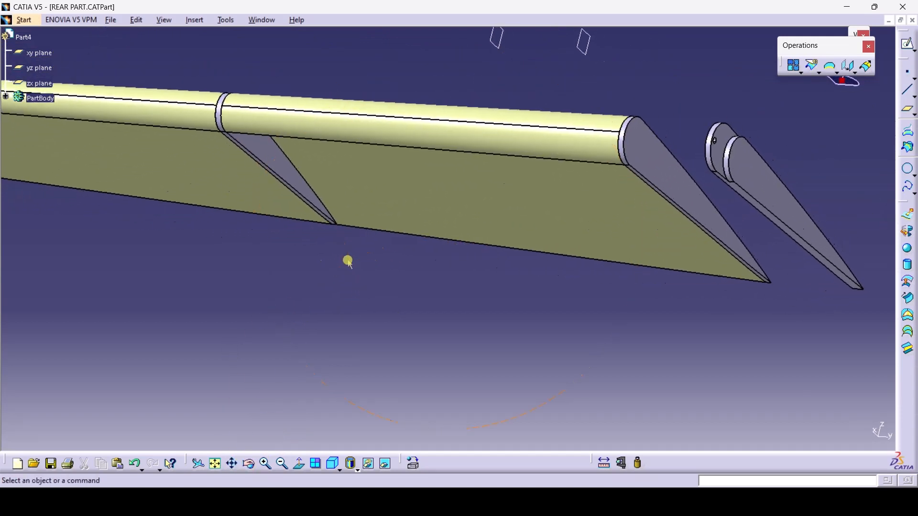
{"action": "left_click", "coordinate": [909, 334]}
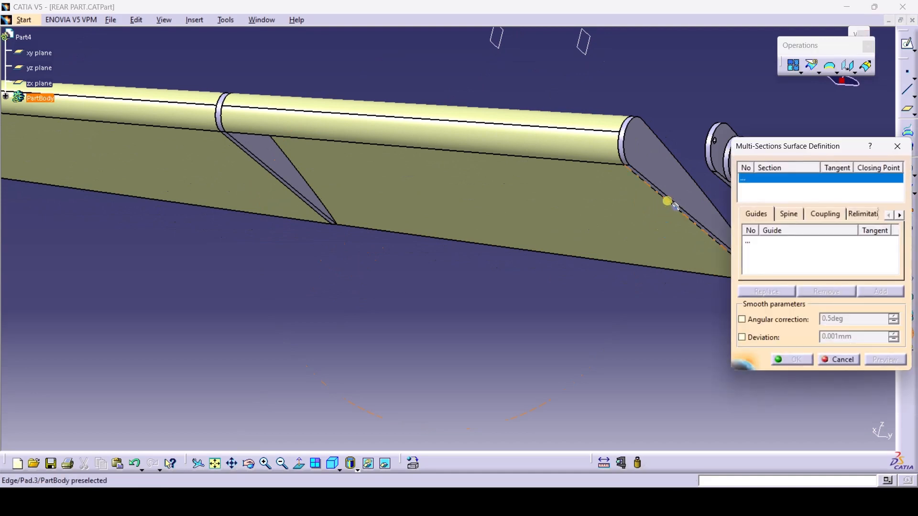
{"action": "left_click", "coordinate": [668, 199]}
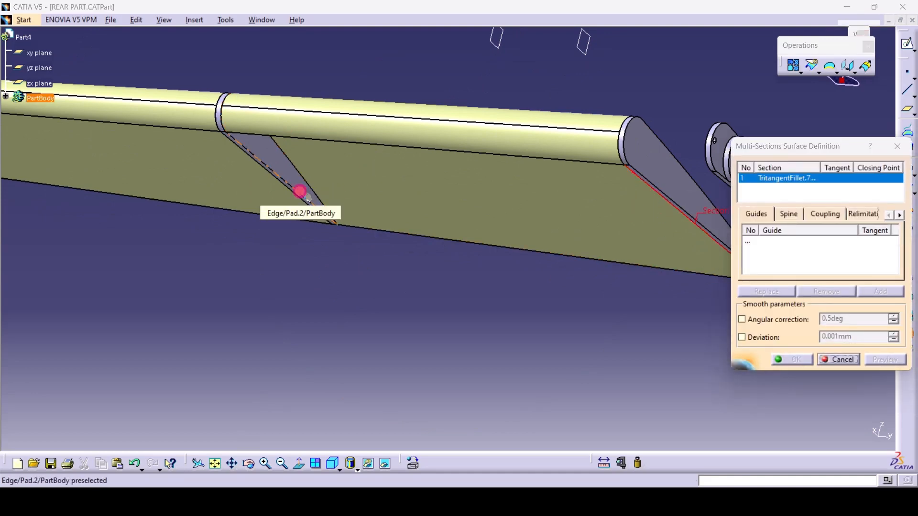
{"action": "left_click", "coordinate": [298, 192]}
{"action": "left_click", "coordinate": [794, 360]}
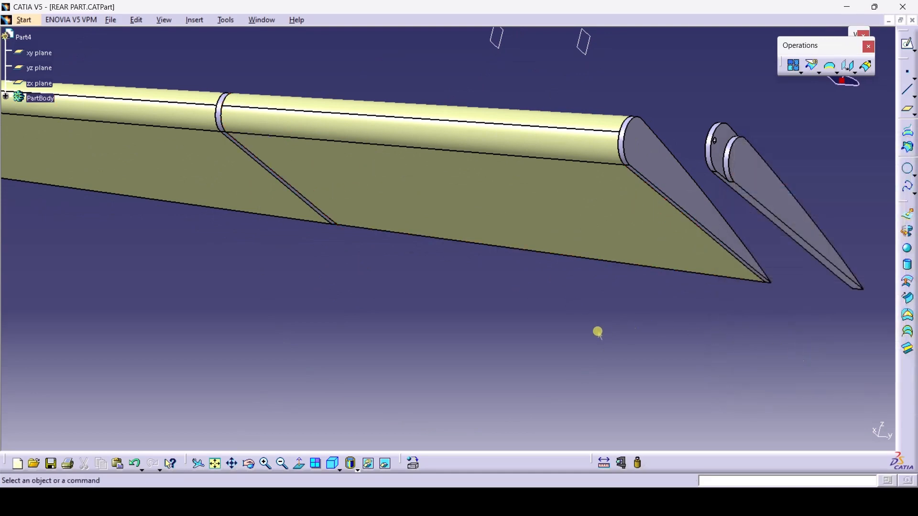
Create a multi-sections surface between the lower edges of the end rib and the adjacent plain rib
{"action": "left_click", "coordinate": [902, 326]}
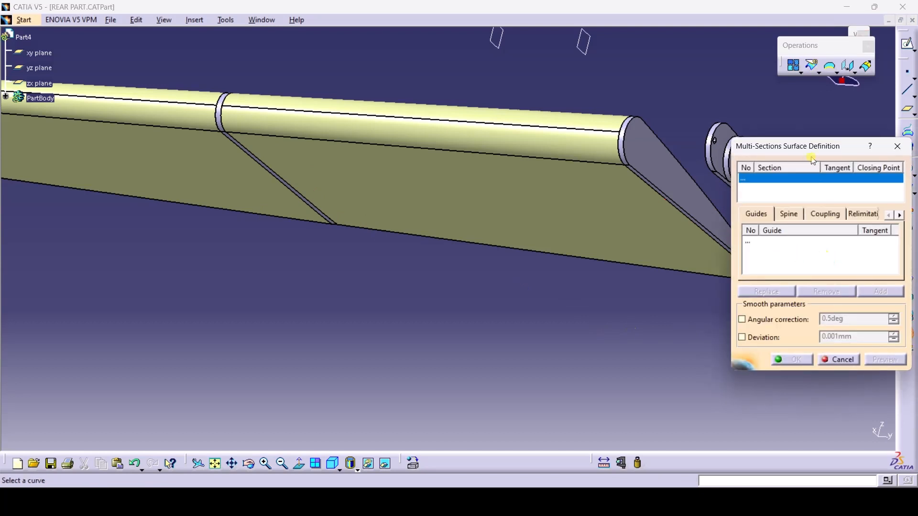
{"action": "left_click_drag", "start_coordinate": [813, 160], "coordinate": [847, 304]}
{"action": "left_click", "coordinate": [833, 275]}
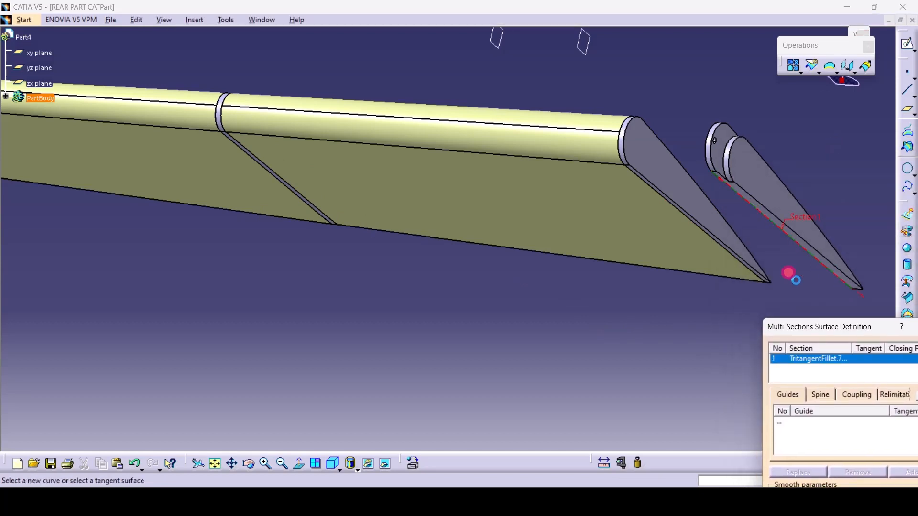
{"action": "left_click", "coordinate": [755, 270]}
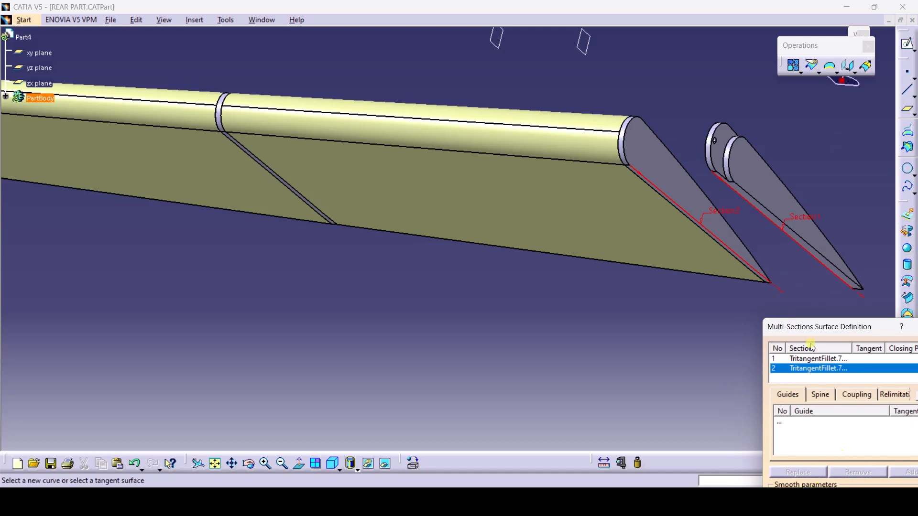
{"action": "left_click_drag", "start_coordinate": [826, 328], "coordinate": [334, 163]}
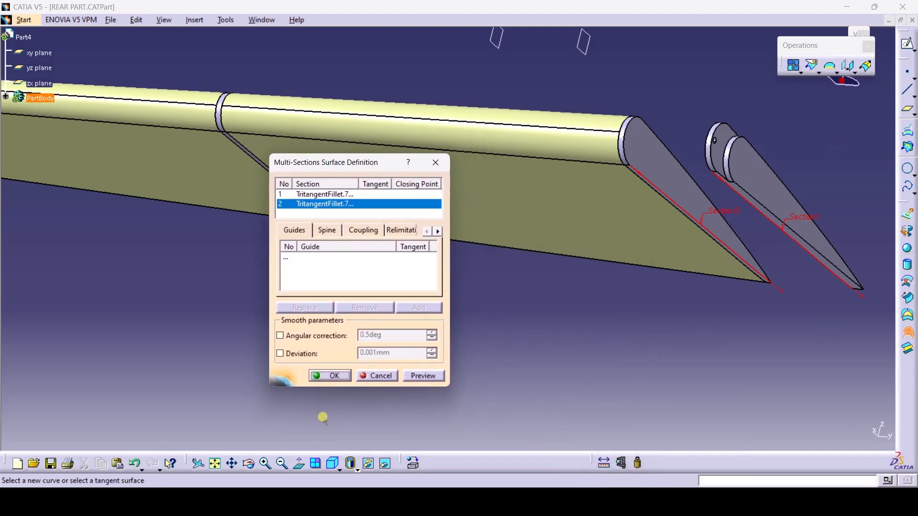
{"action": "left_click", "coordinate": [336, 380]}
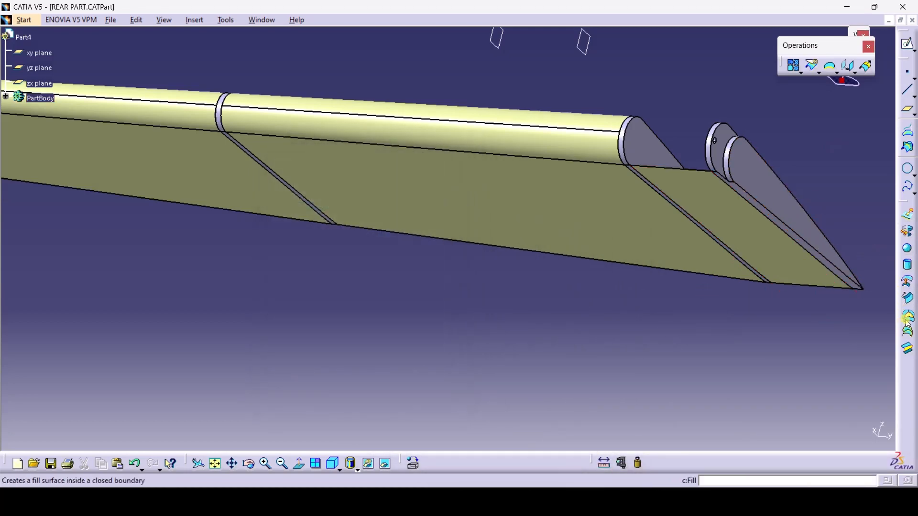
Create a multi-sections surface between the rounded front edges of the end rib and the adjacent plain rib, with both section directions aligned
{"action": "left_click", "coordinate": [910, 331]}
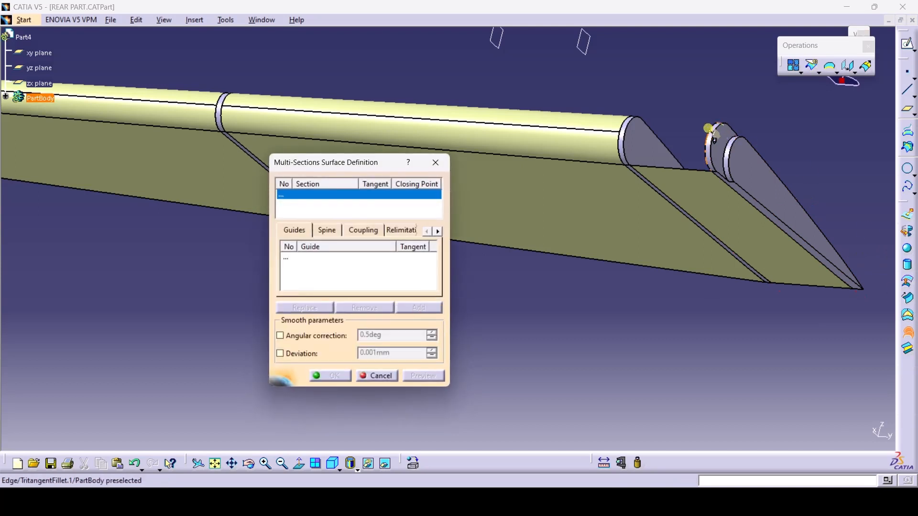
{"action": "left_click", "coordinate": [713, 134]}
{"action": "left_click", "coordinate": [633, 120]}
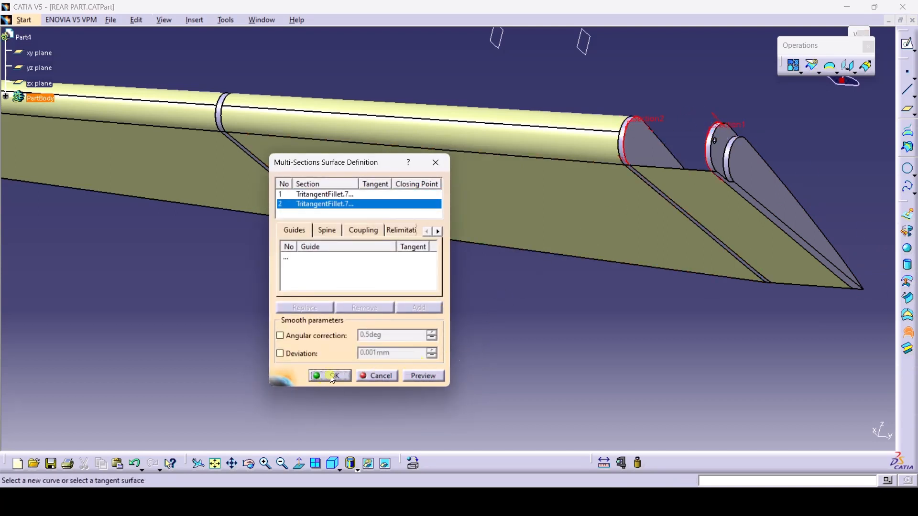
{"action": "left_click", "coordinate": [331, 377]}
{"action": "left_click", "coordinate": [539, 281]}
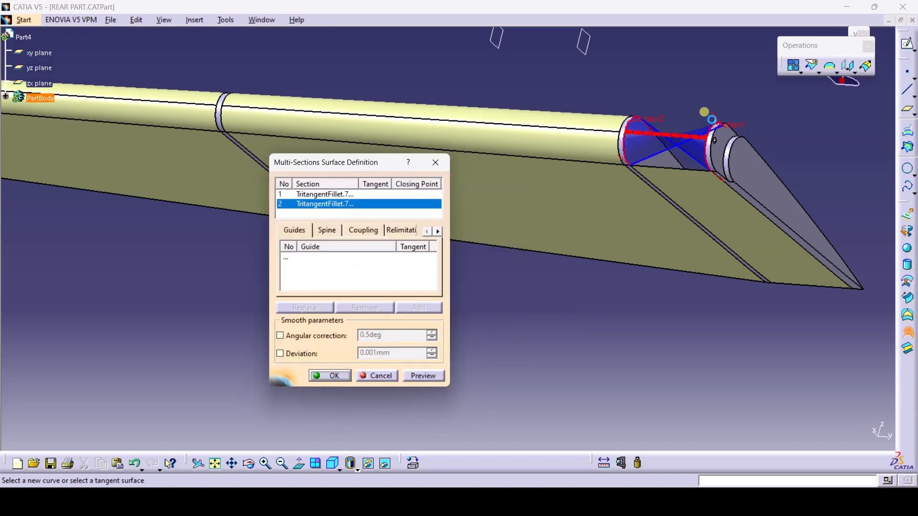
{"action": "left_click", "coordinate": [329, 376]}
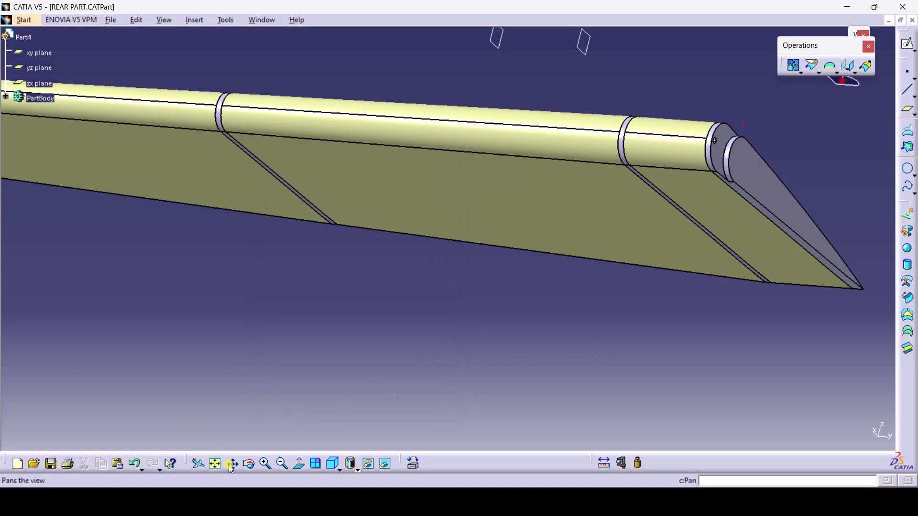
Skin the top of the outermost bay with a multi-sections surface between the upper edges of the end rib and the plain rib
{"action": "left_click", "coordinate": [249, 463]}
{"action": "left_click_drag", "start_coordinate": [543, 281], "coordinate": [538, 323]}
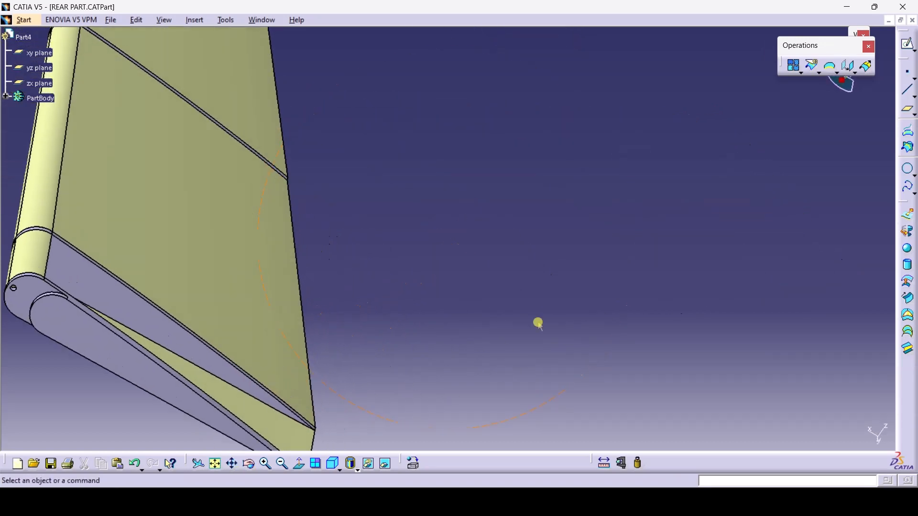
{"action": "left_click", "coordinate": [909, 334]}
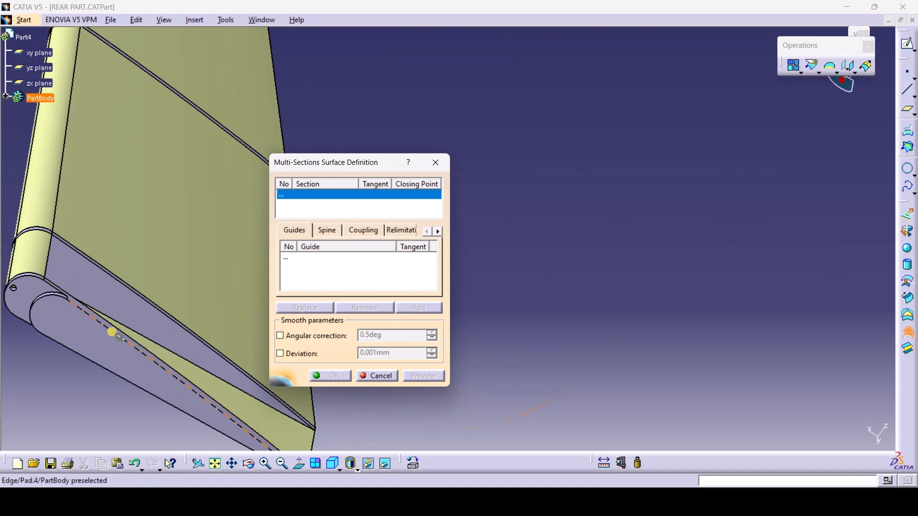
{"action": "left_click", "coordinate": [144, 345]}
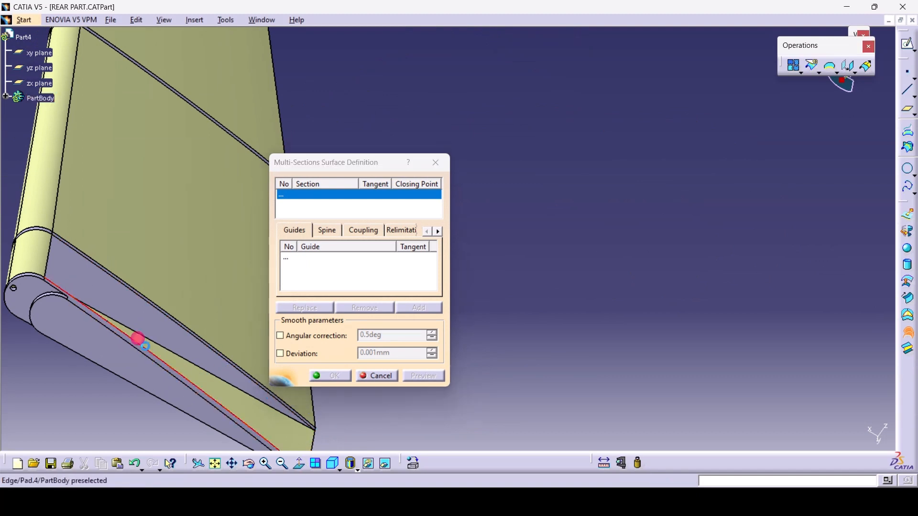
{"action": "left_click", "coordinate": [170, 313]}
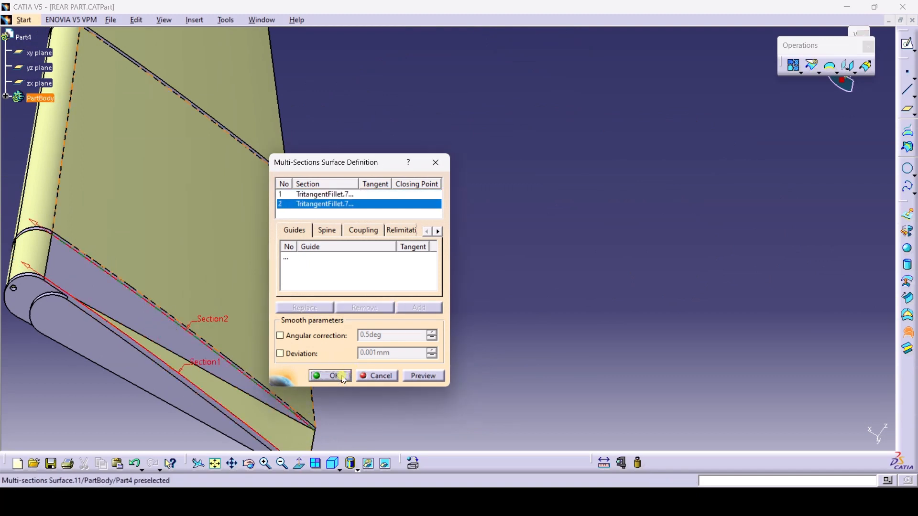
{"action": "left_click", "coordinate": [343, 377]}
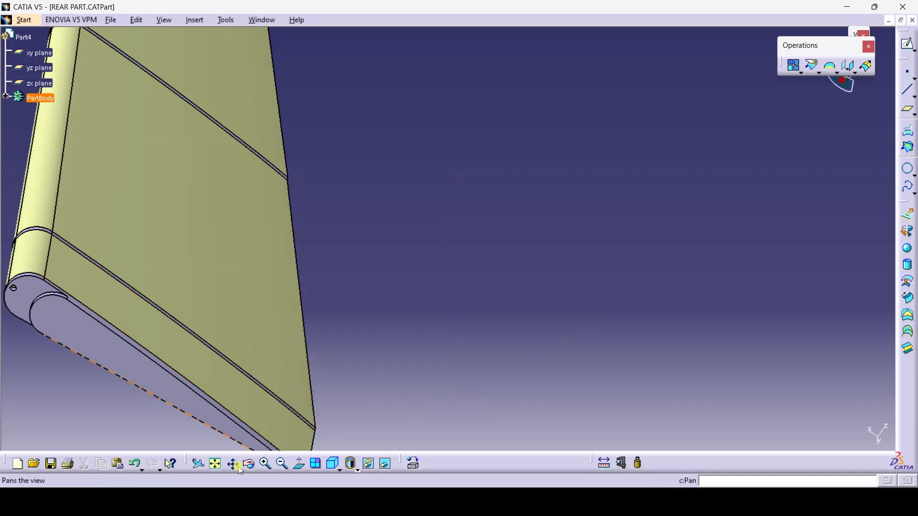
Switch to work sheet.pdf and examine the moving rib details, the cutting profile and the Tail Wing Rear Part picture
{"action": "left_click", "coordinate": [217, 464]}
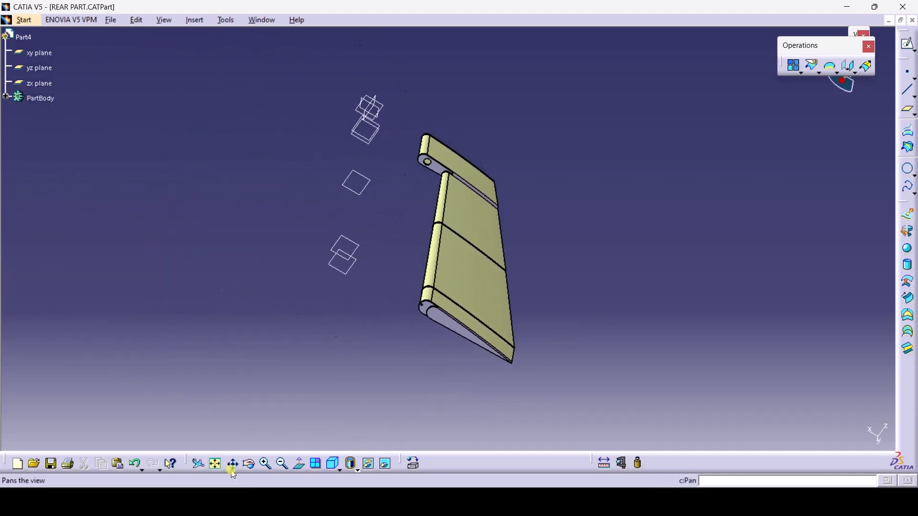
{"action": "left_click", "coordinate": [249, 464]}
{"action": "left_click_drag", "start_coordinate": [335, 252], "coordinate": [596, 290]}
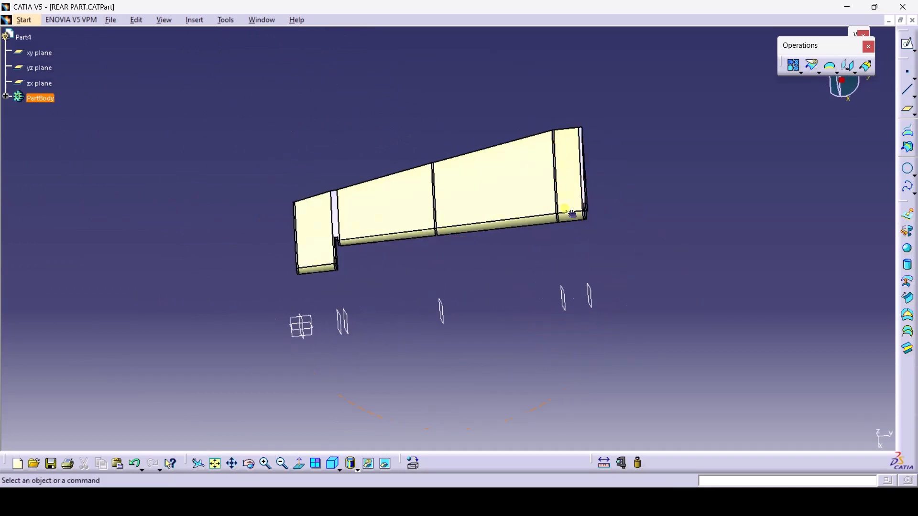
{"action": "key", "text": "alt+Tab"}
{"action": "scroll", "coordinate": [504, 331], "scroll_direction": "down", "scroll_amount": 10}
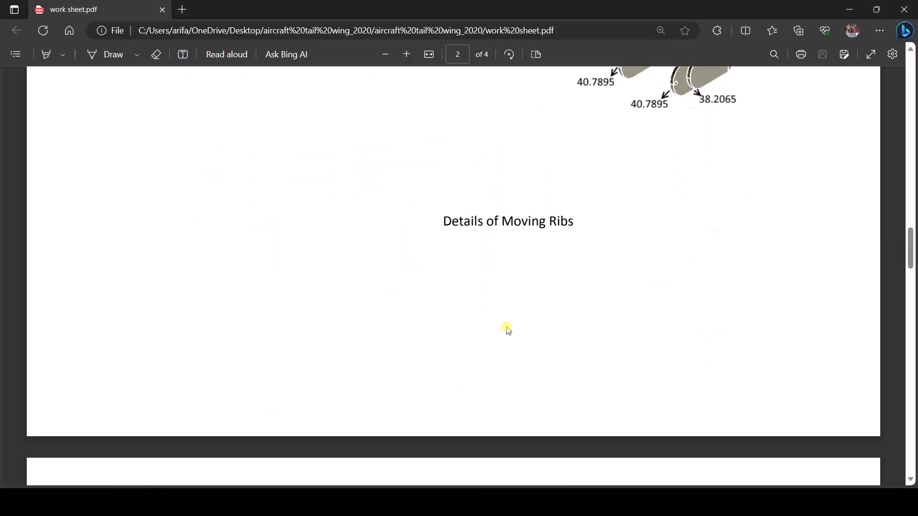
{"action": "scroll", "coordinate": [530, 312], "scroll_direction": "up", "scroll_amount": 8}
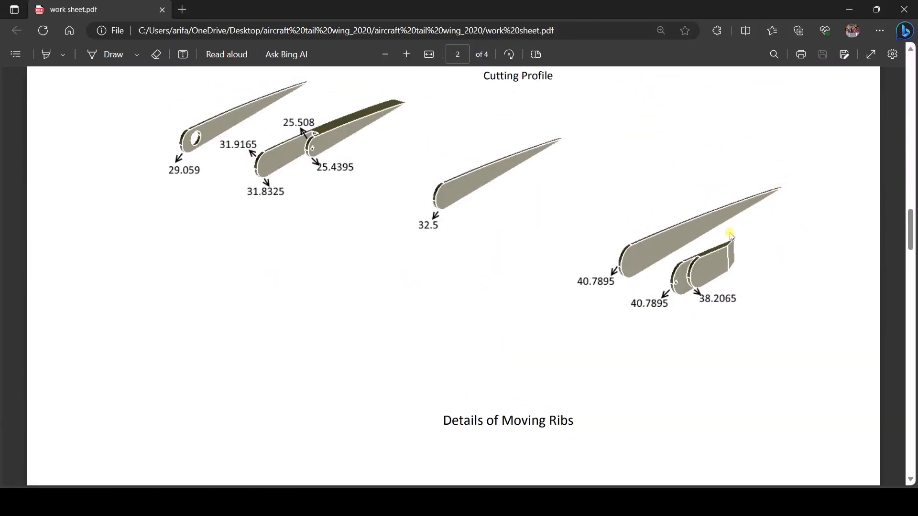
{"action": "scroll", "coordinate": [401, 264], "scroll_direction": "down", "scroll_amount": 8}
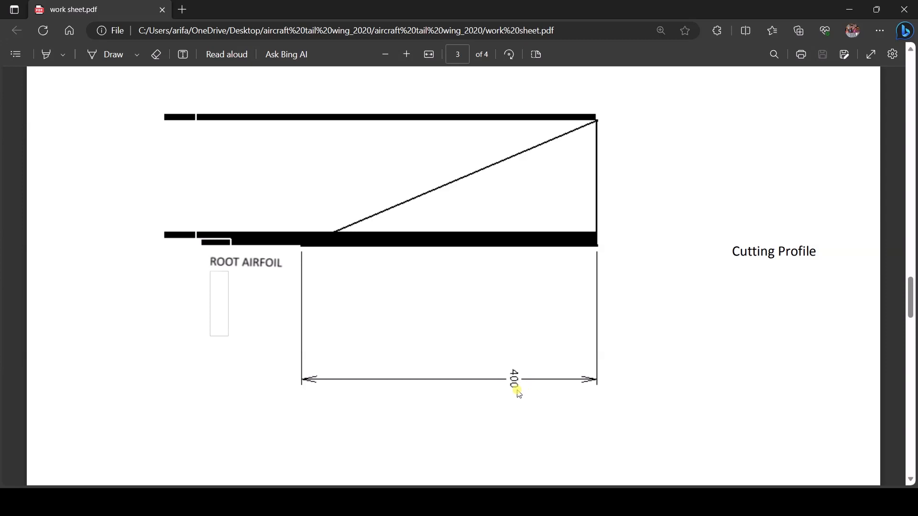
{"action": "scroll", "coordinate": [518, 389], "scroll_direction": "down", "scroll_amount": 10}
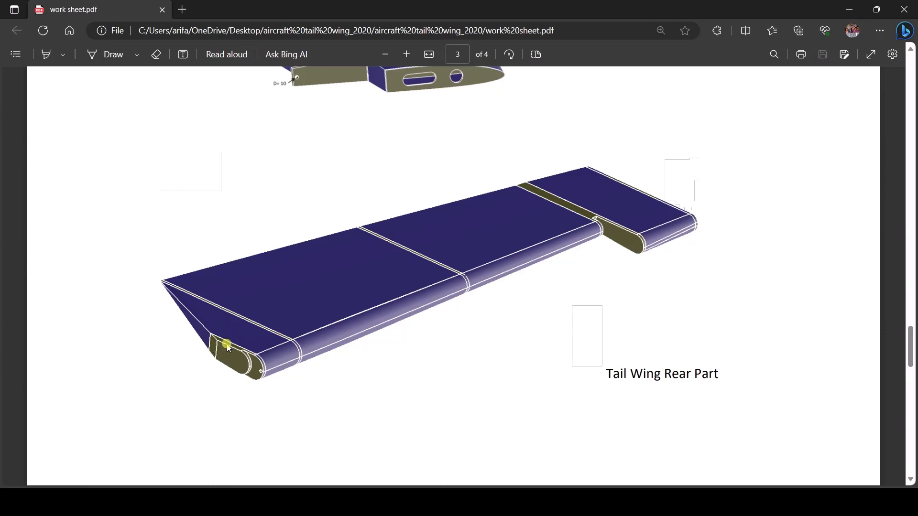
Return to CATIA and delete the top and underside surfaces of the outermost bay, keeping its front surface
{"action": "left_click", "coordinate": [144, 484]}
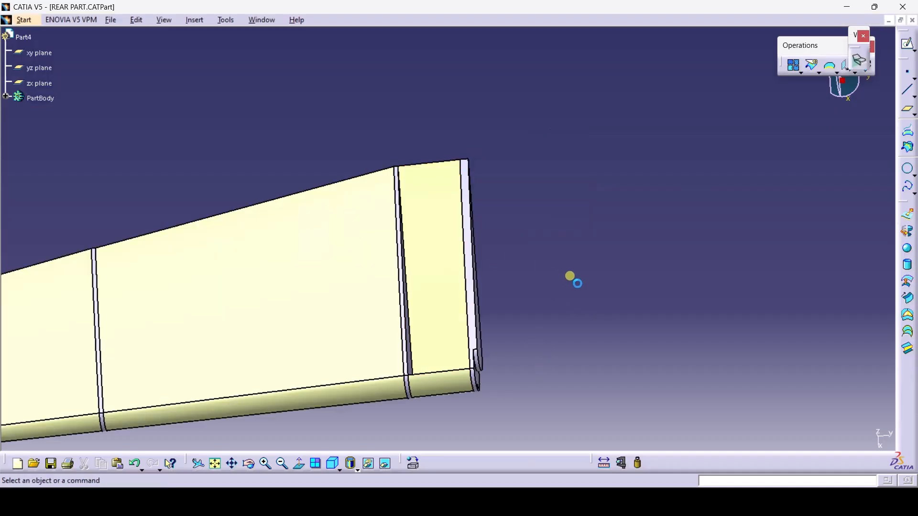
{"action": "left_click", "coordinate": [441, 265]}
{"action": "key", "text": "Delete"}
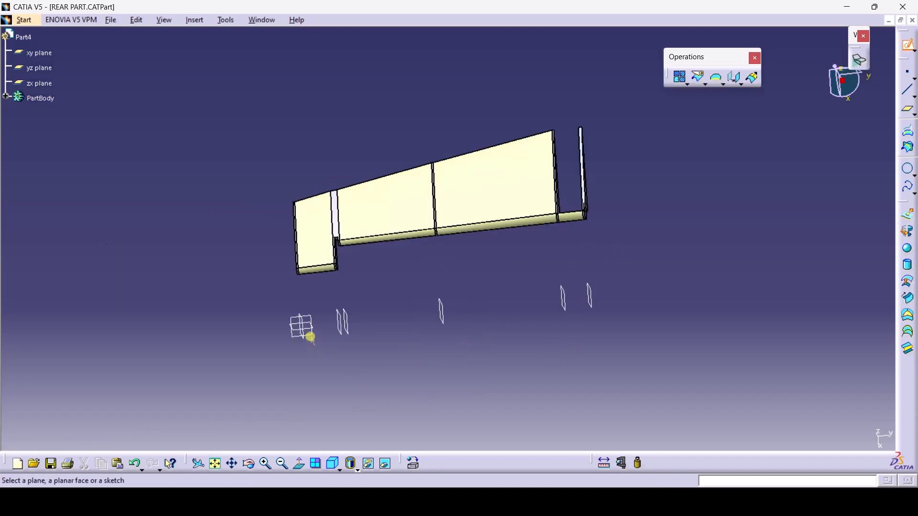
Sketch a closed triangular cutting profile on the xy plane, about 388 mm long on the end rib's outer edge and meeting the plain rib's rear corner
{"action": "left_click", "coordinate": [309, 336]}
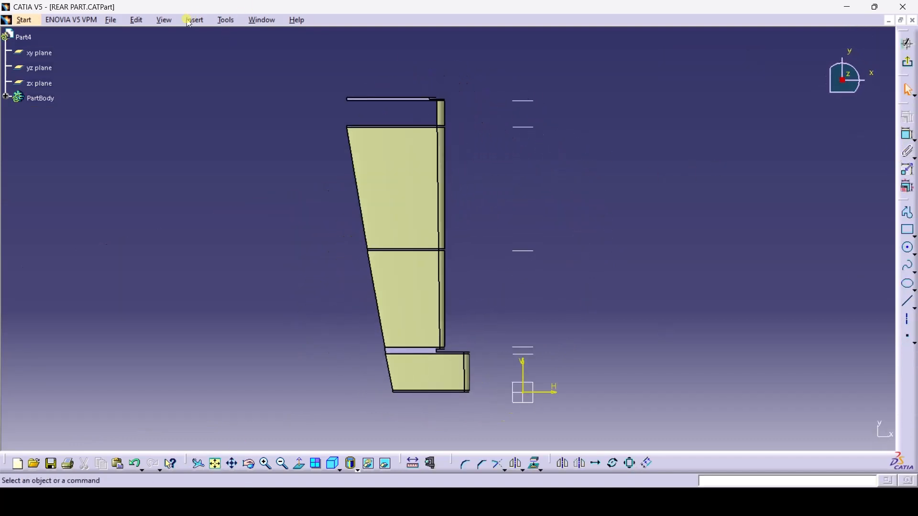
{"action": "left_click", "coordinate": [165, 20]}
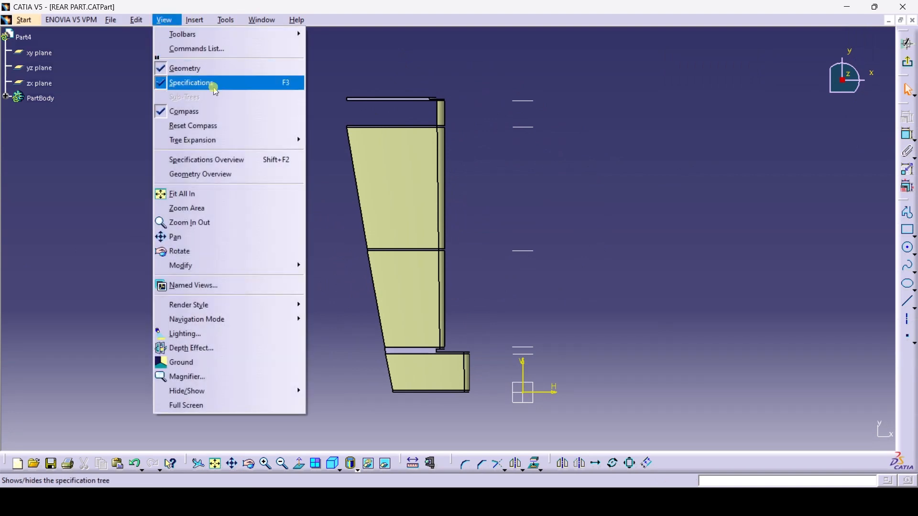
{"action": "left_click", "coordinate": [205, 207]}
{"action": "left_click_drag", "start_coordinate": [289, 62], "coordinate": [459, 138]}
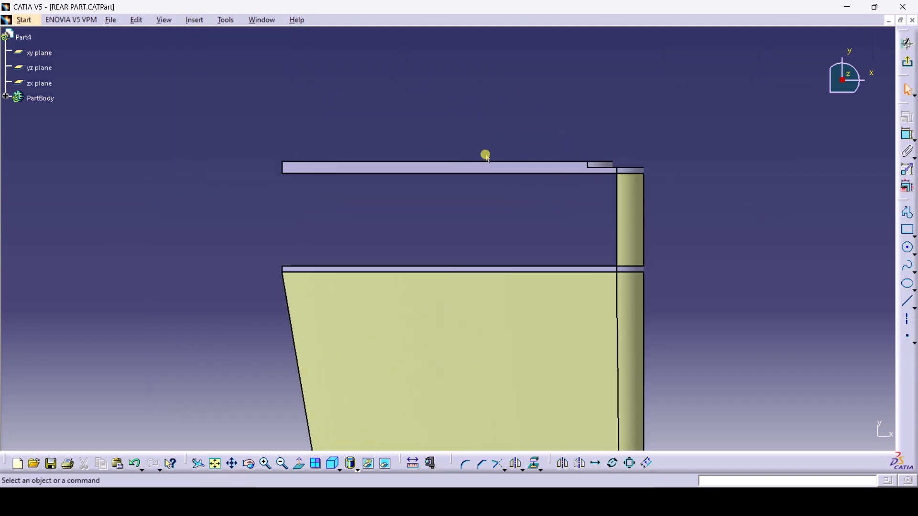
{"action": "left_click", "coordinate": [907, 212]}
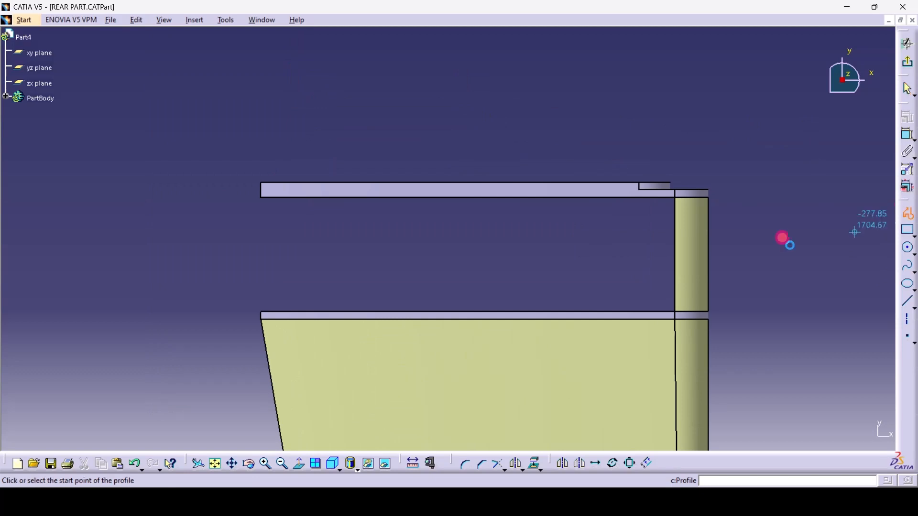
{"action": "left_click", "coordinate": [262, 312]}
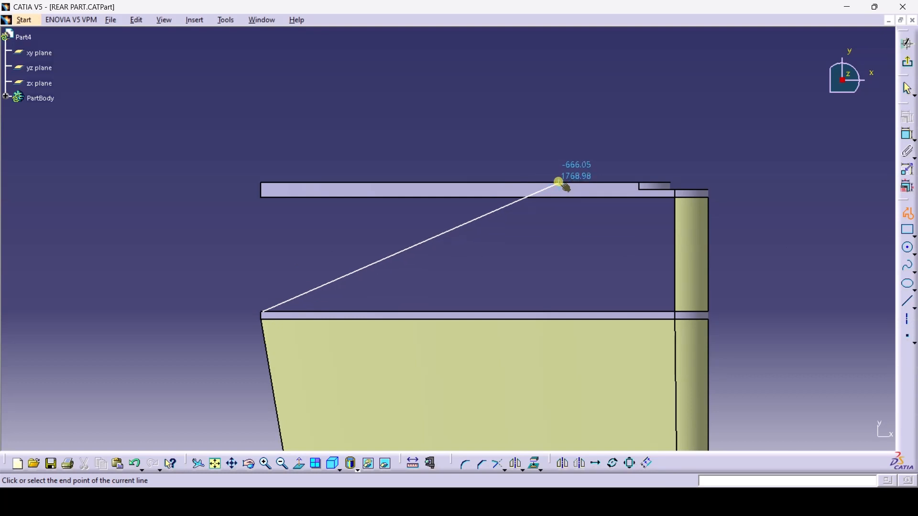
{"action": "left_click", "coordinate": [559, 182]}
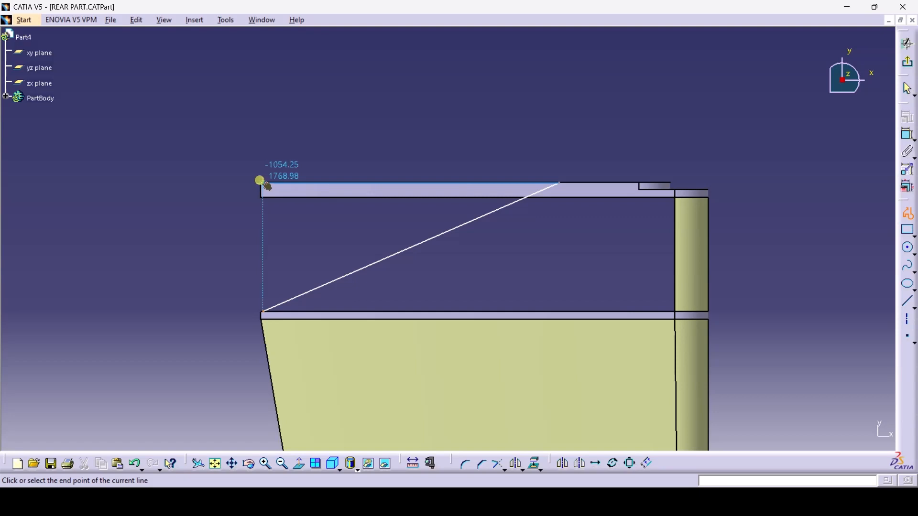
{"action": "left_click", "coordinate": [261, 181]}
{"action": "left_click", "coordinate": [267, 313]}
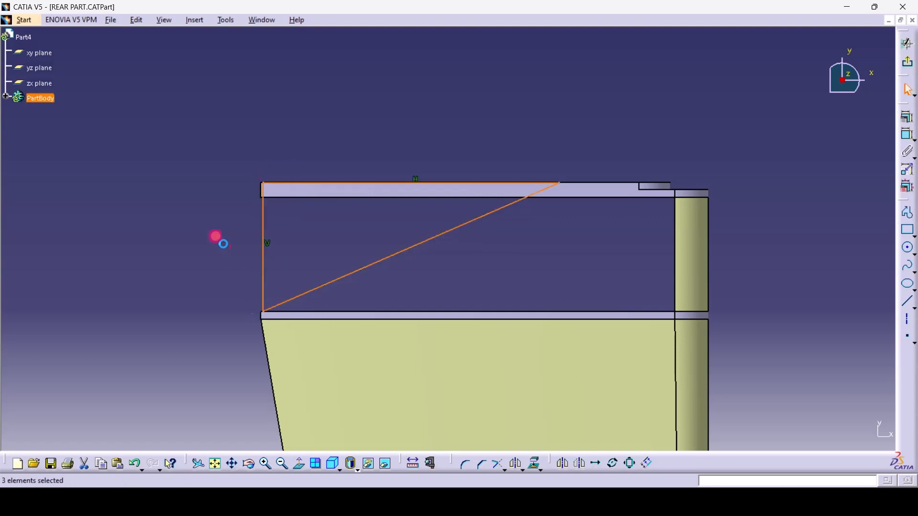
Dimension the triangular profile's side along the end rib's outer edge and set its length to 400 mm
{"action": "left_click", "coordinate": [398, 183]}
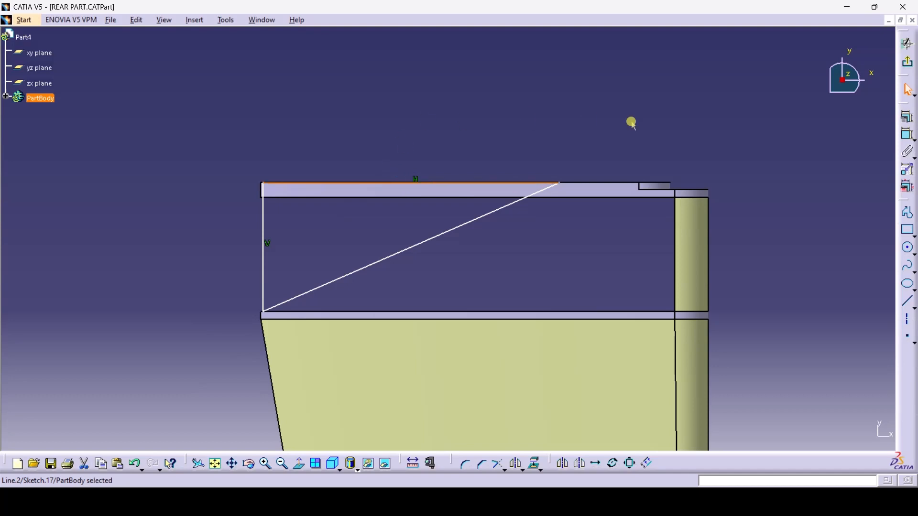
{"action": "left_click", "coordinate": [897, 140]}
{"action": "left_click", "coordinate": [395, 148]}
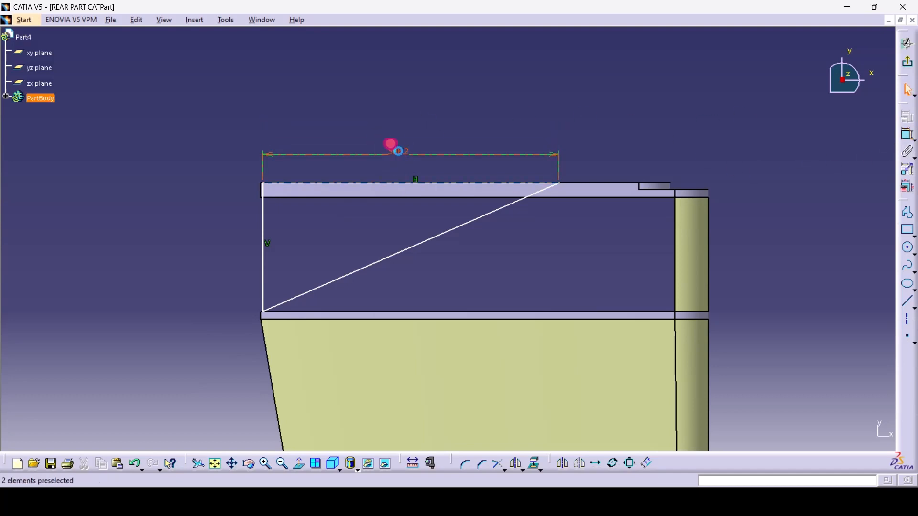
{"action": "double_click", "coordinate": [396, 154]}
{"action": "type", "text": "400"}
{"action": "key", "text": "Return"}
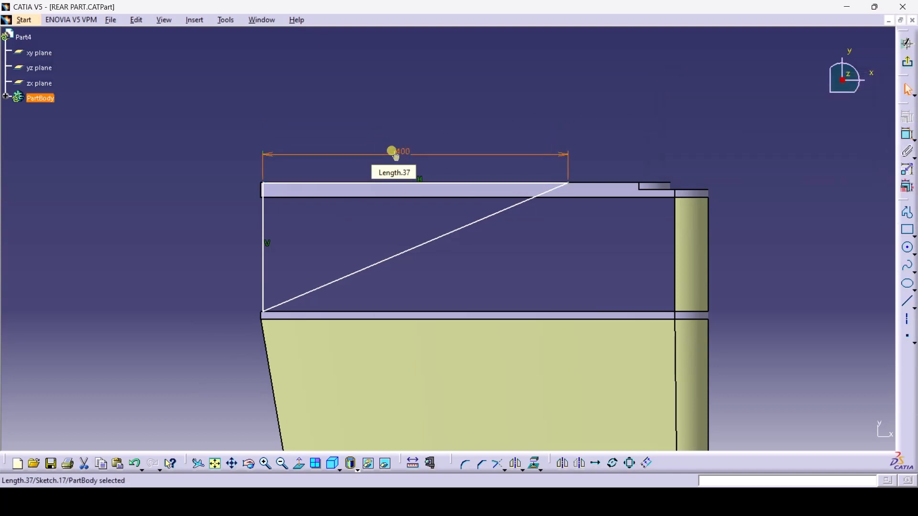
Make the triangle's vertical side coincident with the rear edge of the end rib
{"action": "left_click_drag", "start_coordinate": [265, 198], "coordinate": [287, 194]}
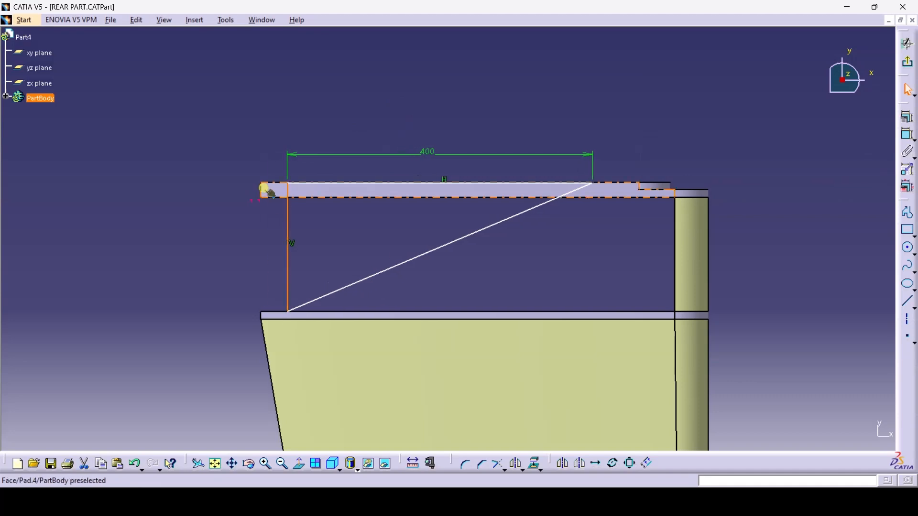
{"action": "left_click", "coordinate": [260, 190], "text": "ctrl"}
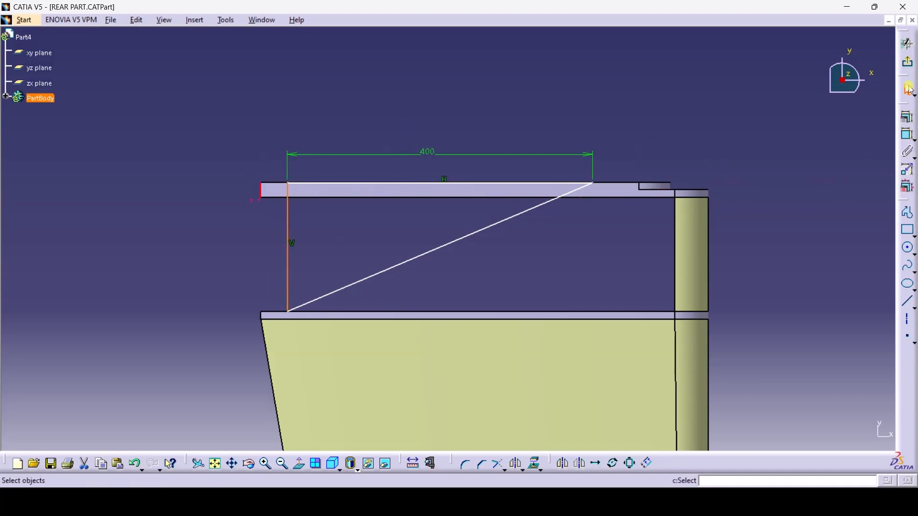
{"action": "left_click", "coordinate": [907, 117]}
{"action": "left_click", "coordinate": [828, 318]}
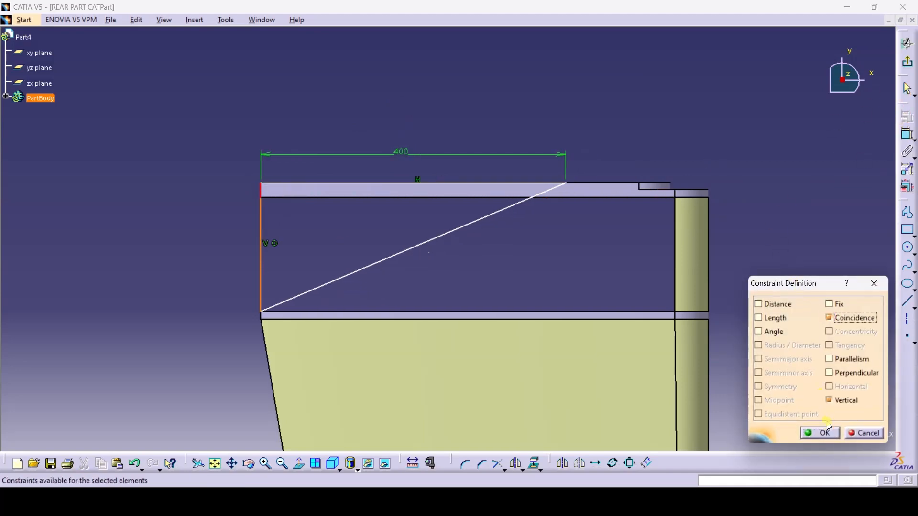
{"action": "left_click", "coordinate": [828, 432]}
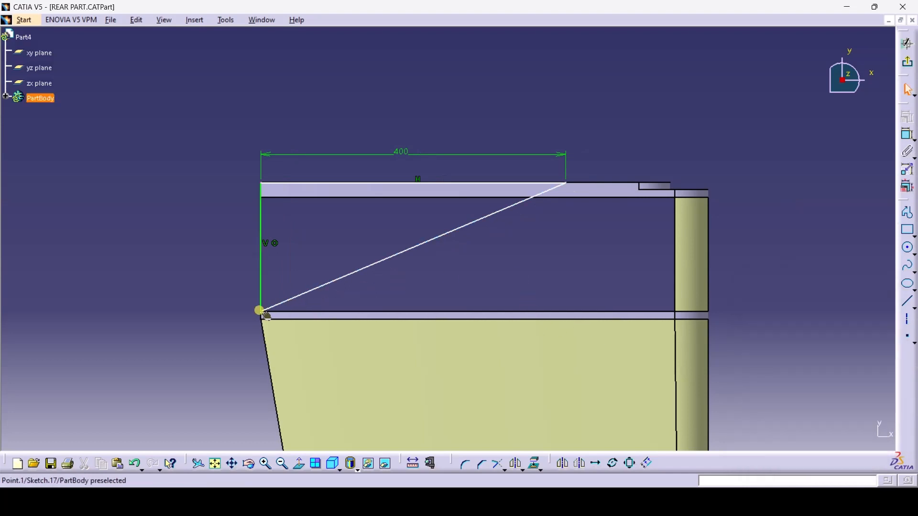
Make the triangle's corner at the plain rib coincident with the plain rib's edge facing the end rib
{"action": "left_click_drag", "start_coordinate": [260, 310], "coordinate": [259, 296]}
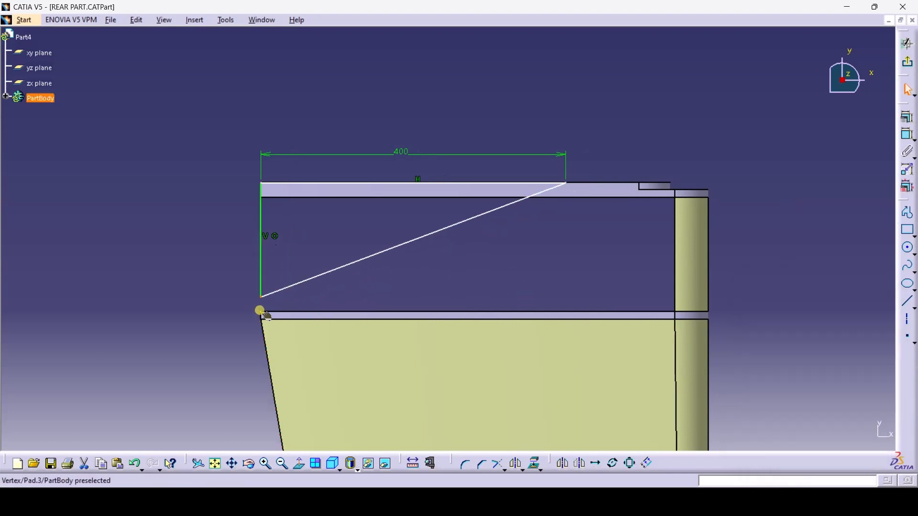
{"action": "left_click", "coordinate": [264, 315], "text": "ctrl"}
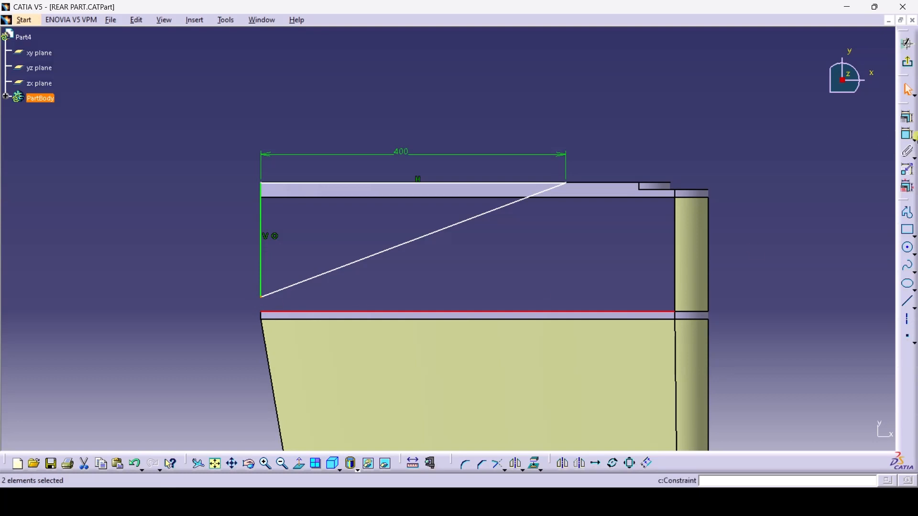
{"action": "left_click", "coordinate": [909, 134]}
{"action": "left_click", "coordinate": [846, 317]}
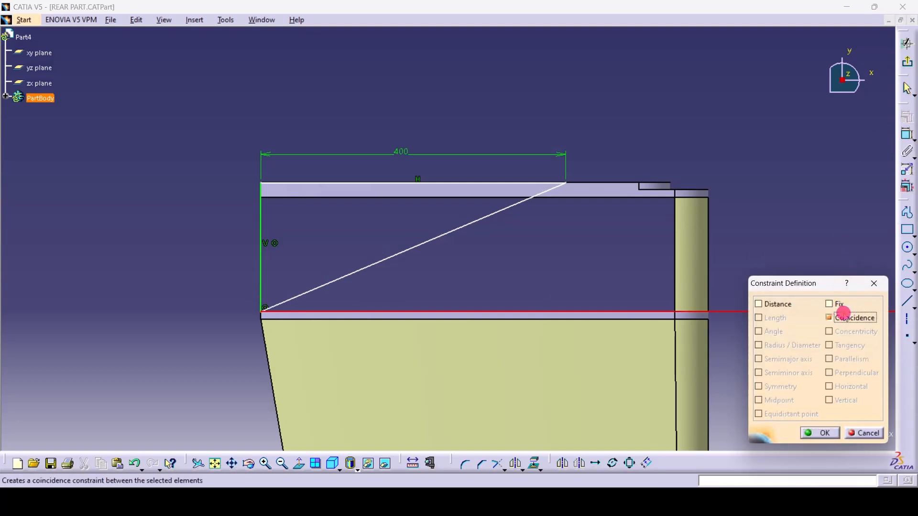
{"action": "left_click", "coordinate": [831, 435]}
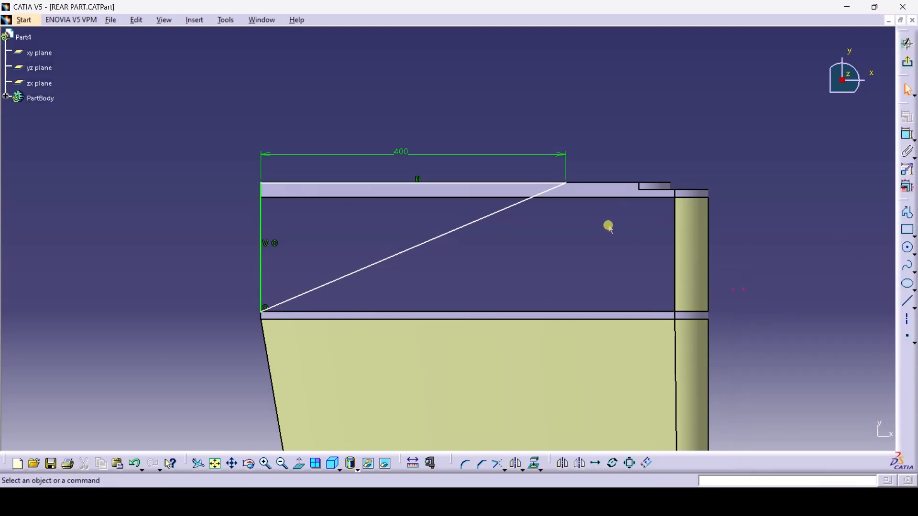
{"action": "left_click_drag", "start_coordinate": [552, 180], "coordinate": [549, 185]}
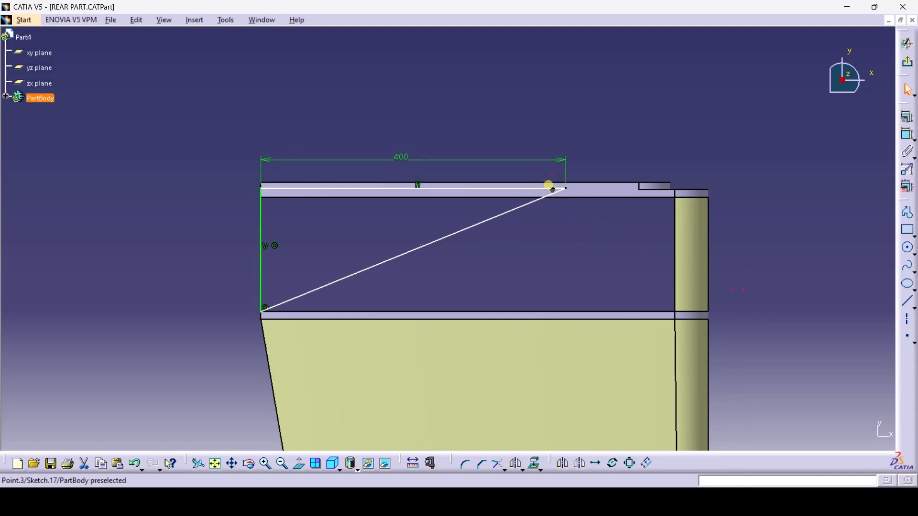
{"action": "left_click", "coordinate": [495, 187]}
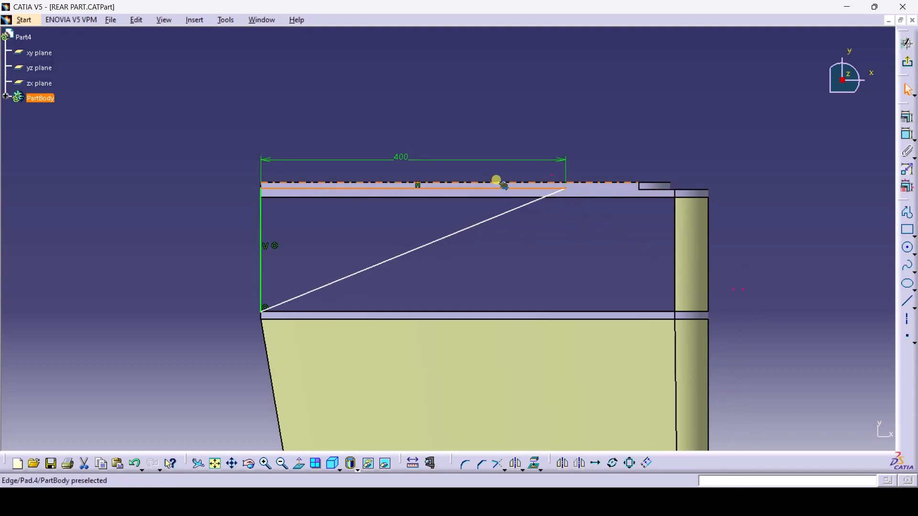
{"action": "left_click", "coordinate": [495, 183], "text": "ctrl"}
{"action": "left_click", "coordinate": [908, 117]}
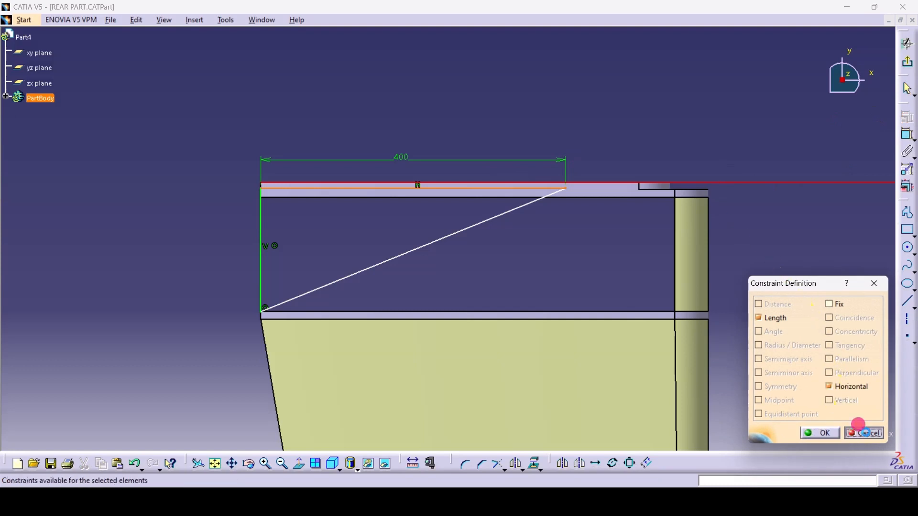
{"action": "left_click", "coordinate": [820, 433]}
Make the triangle's 400 mm side coincident with the end rib's outer edge and exit the sketch
{"action": "left_click", "coordinate": [354, 188]}
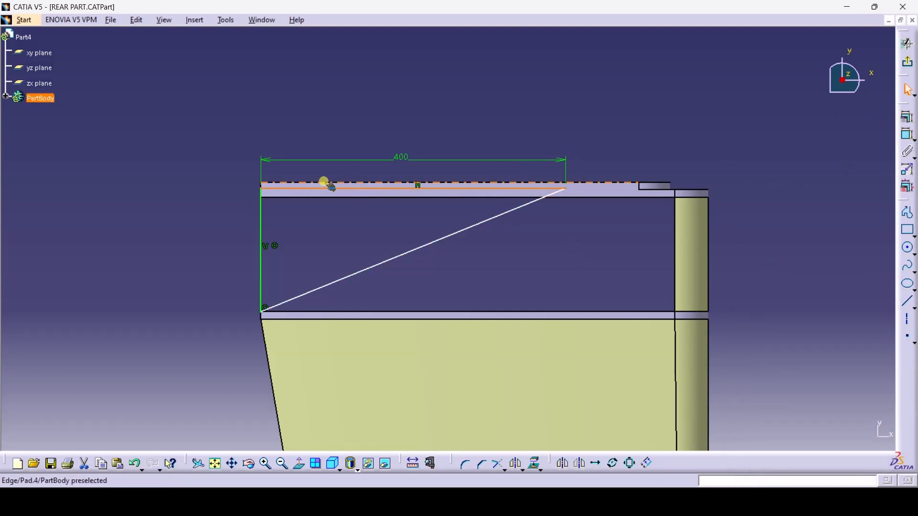
{"action": "left_click", "coordinate": [328, 186], "text": "ctrl"}
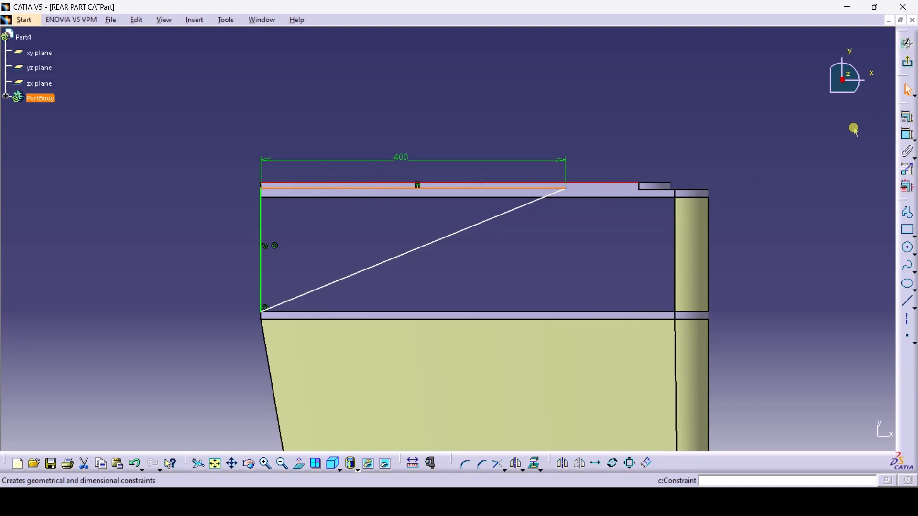
{"action": "left_click", "coordinate": [907, 117]}
{"action": "left_click", "coordinate": [830, 317]}
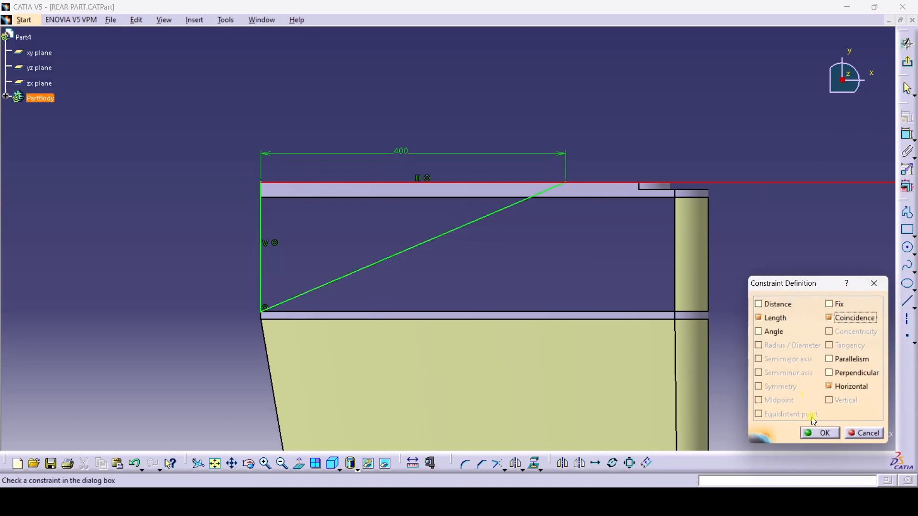
{"action": "left_click", "coordinate": [820, 433]}
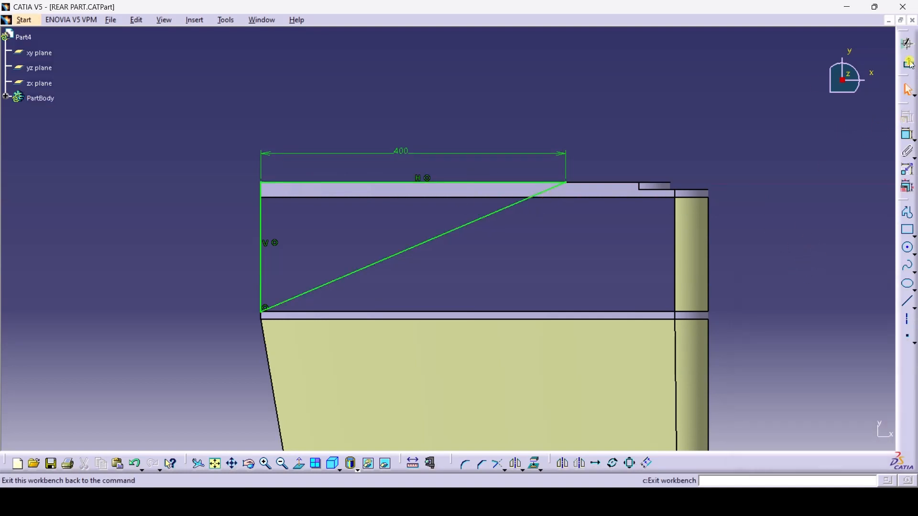
{"action": "left_click", "coordinate": [907, 44]}
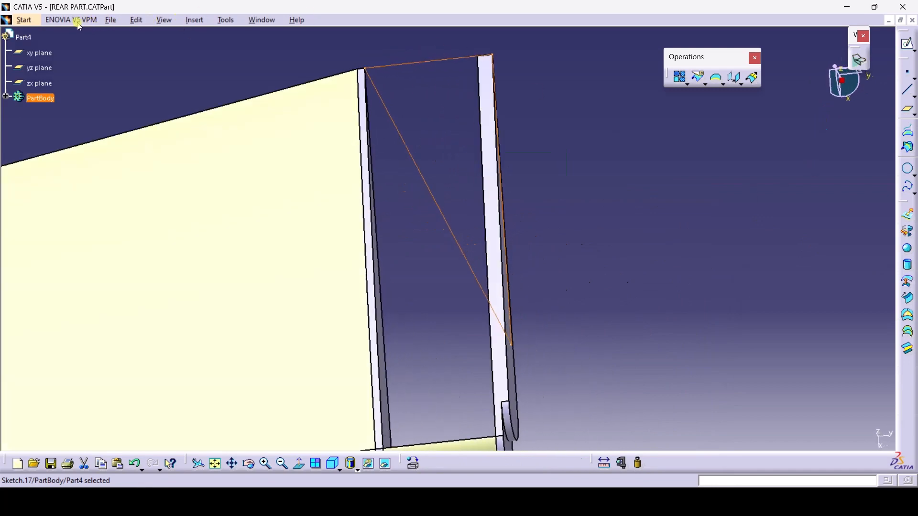
In Part Design, pocket the triangular profile through the end rib with mirrored extent, increasing the depth to cut its full height
{"action": "left_click", "coordinate": [25, 20]}
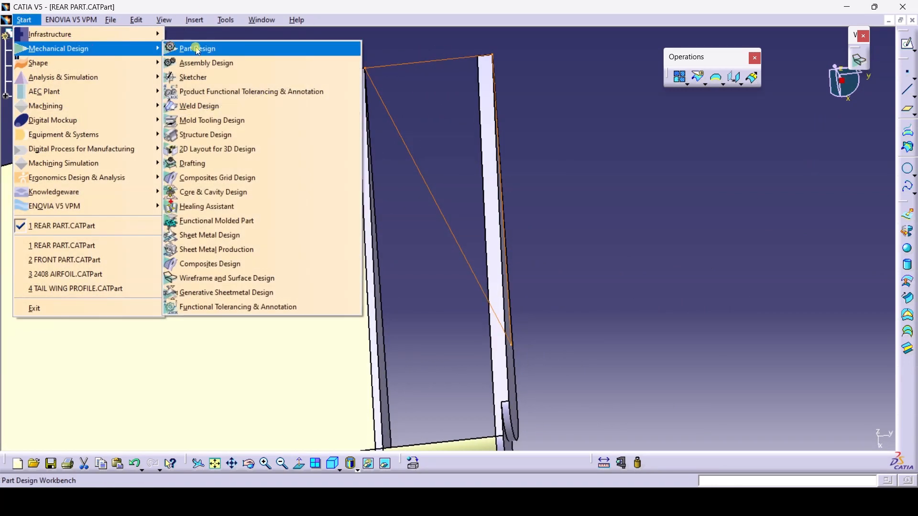
{"action": "left_click", "coordinate": [191, 48]}
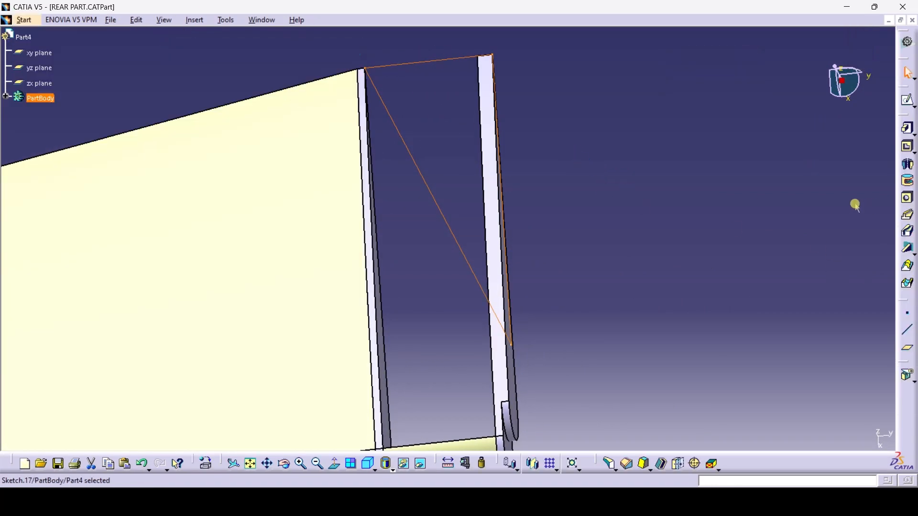
{"action": "left_click", "coordinate": [908, 147]}
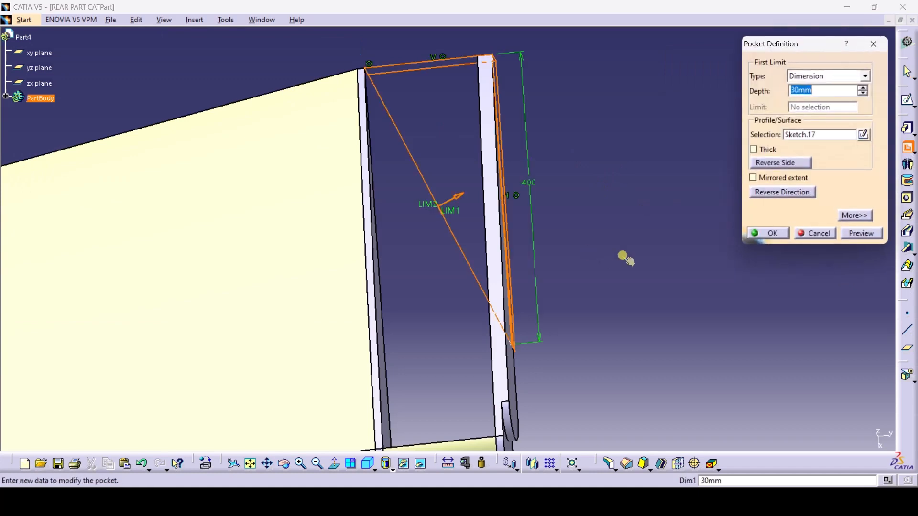
{"action": "left_click", "coordinate": [791, 178]}
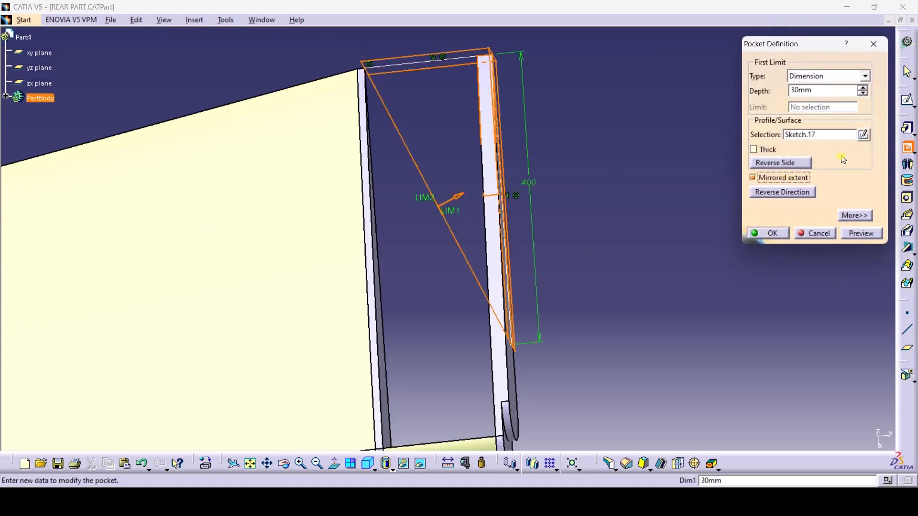
{"action": "left_click", "coordinate": [863, 87]}
{"action": "left_click_drag", "start_coordinate": [863, 87], "coordinate": [863, 87]}
{"action": "left_click", "coordinate": [779, 234]}
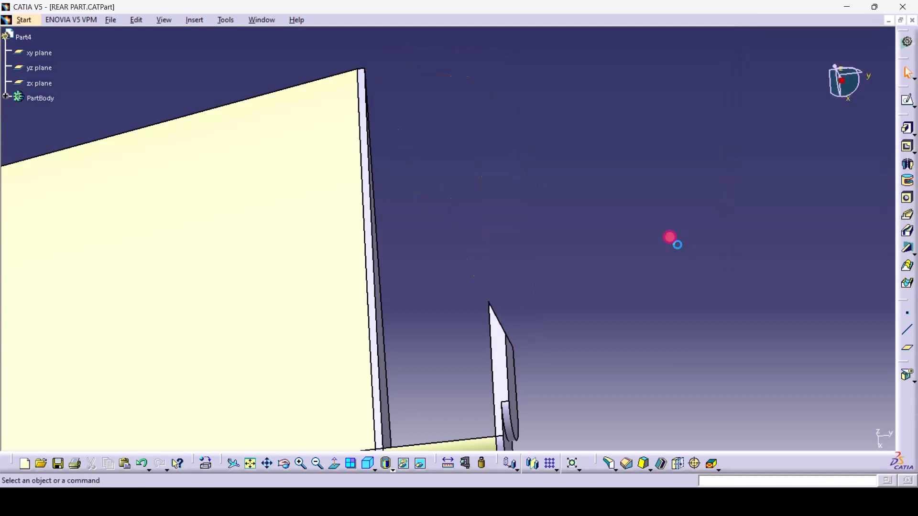
In Wireframe and Surface Design, skin the outermost bay's top with a multi-sections surface between the cut end rib's and plain rib's upper edges
{"action": "left_click", "coordinate": [284, 464]}
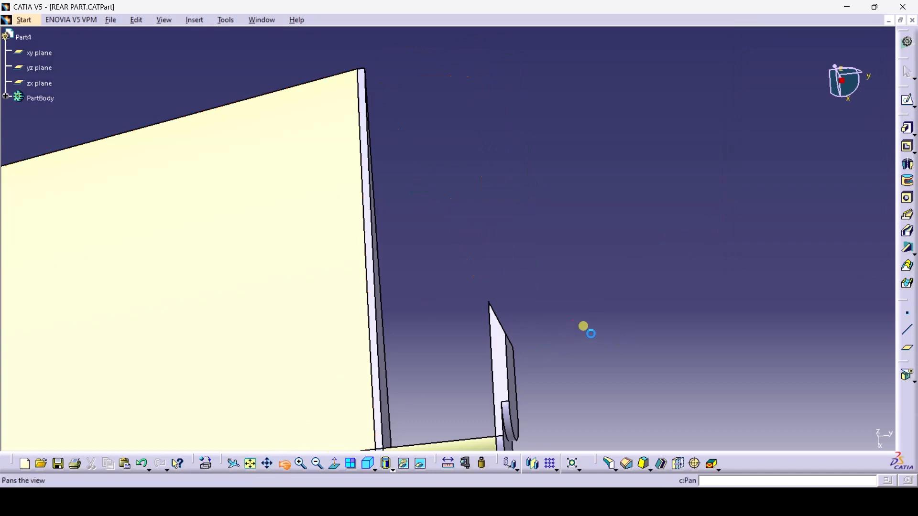
{"action": "left_click_drag", "start_coordinate": [584, 325], "coordinate": [550, 347]}
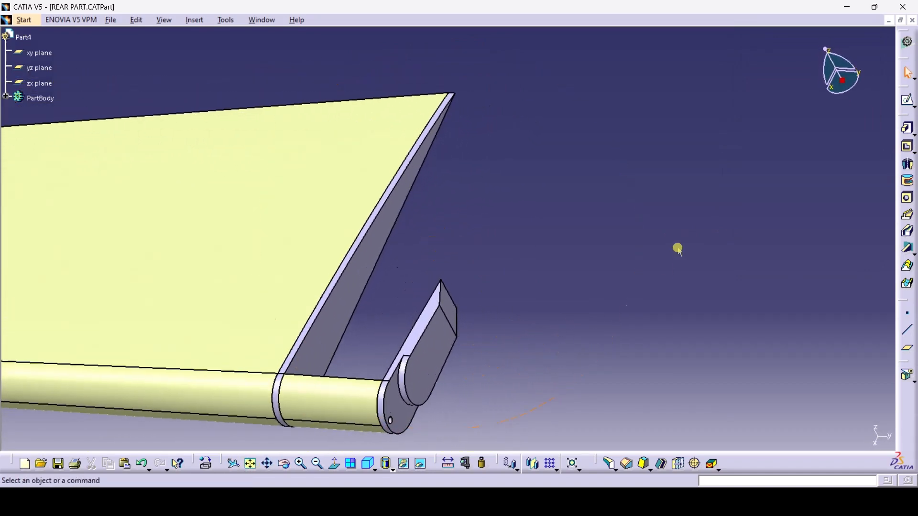
{"action": "left_click", "coordinate": [34, 19]}
{"action": "mouse_move", "coordinate": [95, 47]}
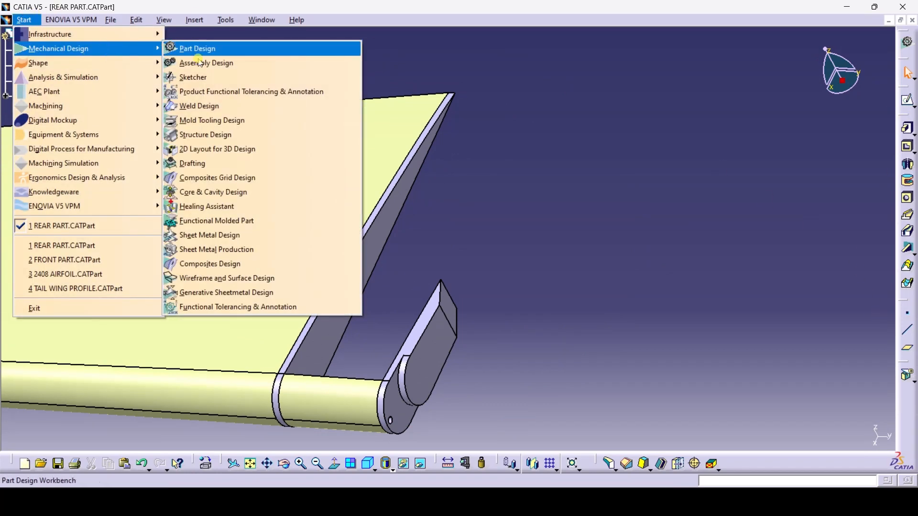
{"action": "left_click", "coordinate": [265, 277]}
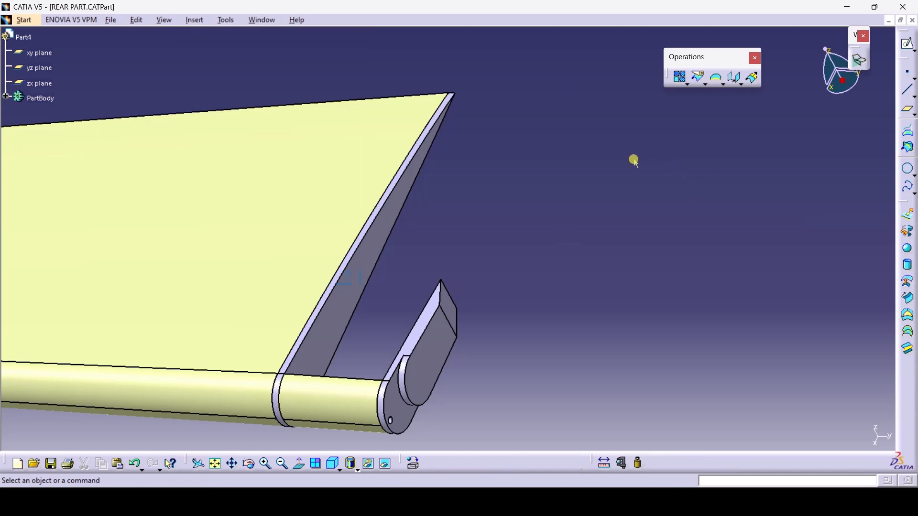
{"action": "left_click", "coordinate": [908, 333]}
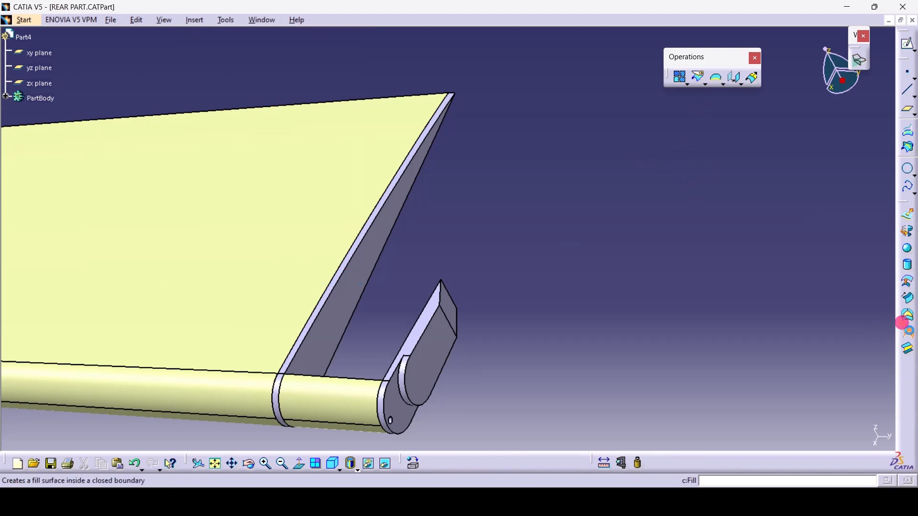
{"action": "left_click_drag", "start_coordinate": [370, 155], "coordinate": [762, 160]}
{"action": "left_click", "coordinate": [426, 319]}
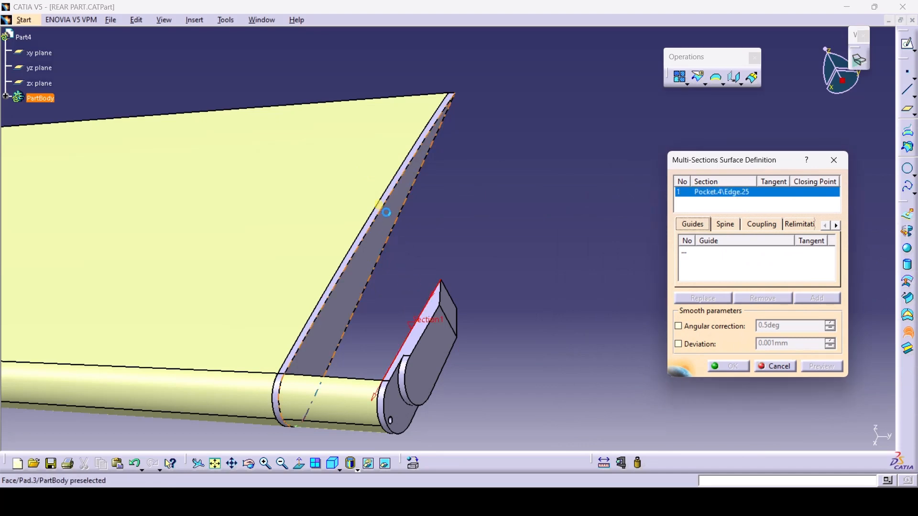
{"action": "left_click", "coordinate": [386, 205]}
{"action": "left_click", "coordinate": [731, 368]}
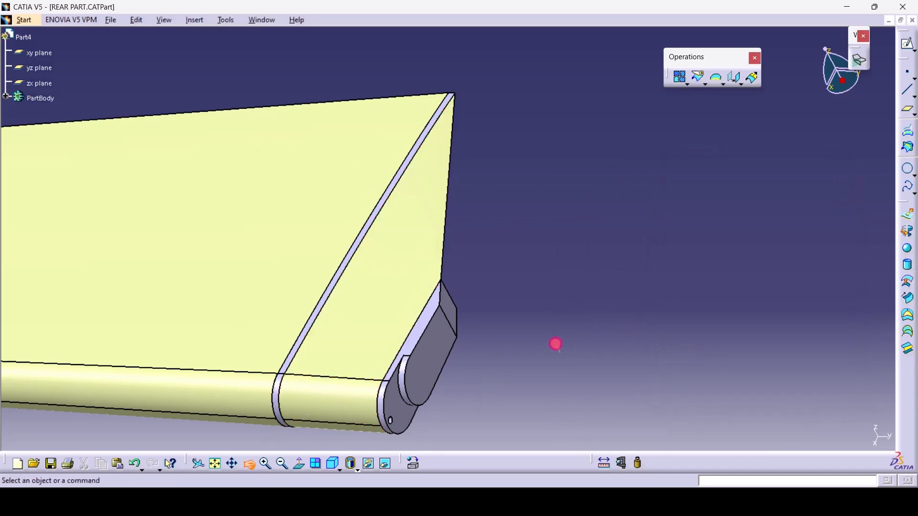
Skin the outermost bay's underside with a multi-sections surface between the lower edges of the plain rib and the cut end rib
{"action": "middle_click_drag", "start_coordinate": [555, 344], "coordinate": [675, 200]}
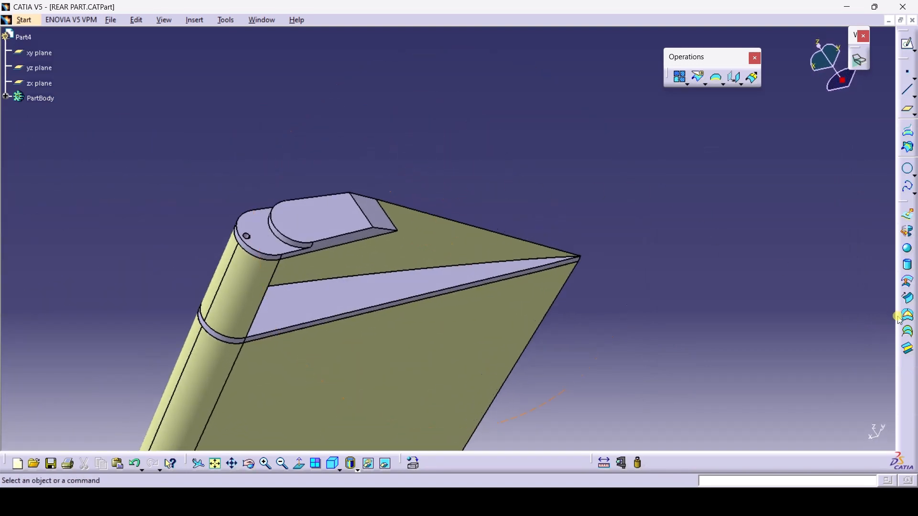
{"action": "left_click", "coordinate": [908, 337]}
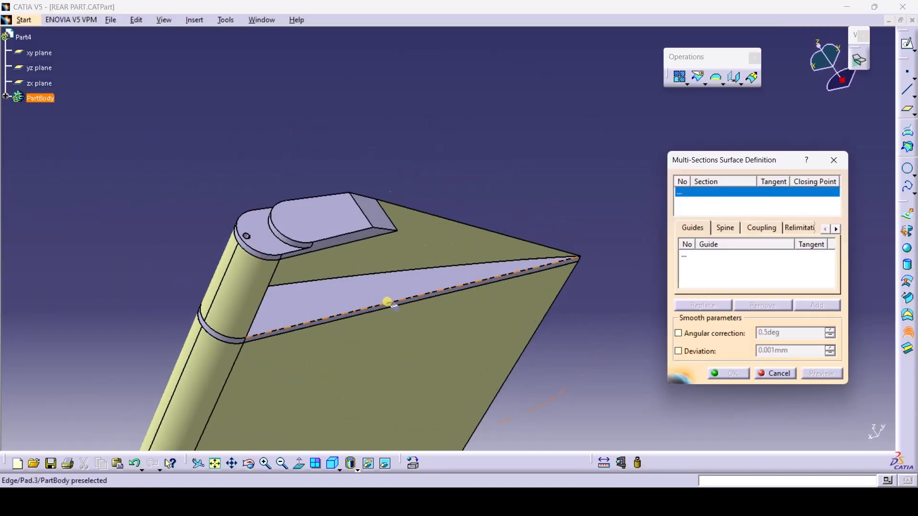
{"action": "left_click", "coordinate": [388, 302]}
{"action": "left_click", "coordinate": [355, 238]}
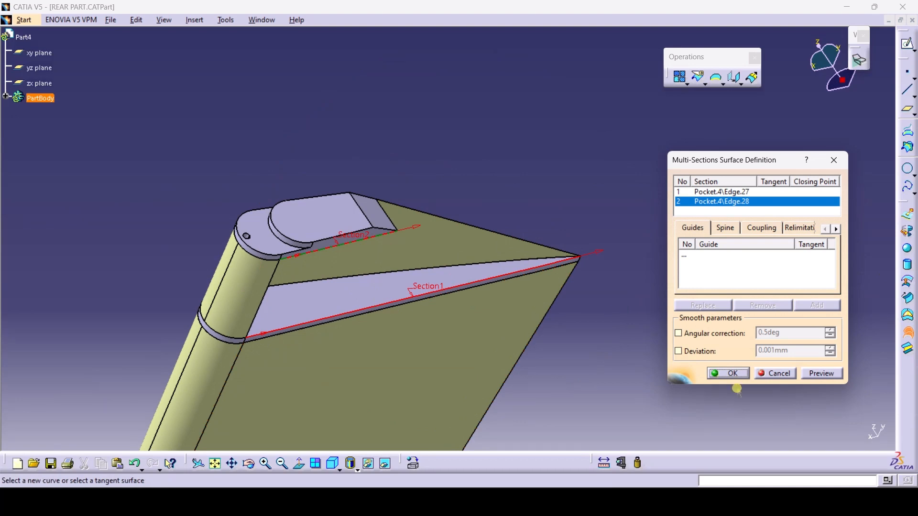
{"action": "left_click", "coordinate": [730, 374]}
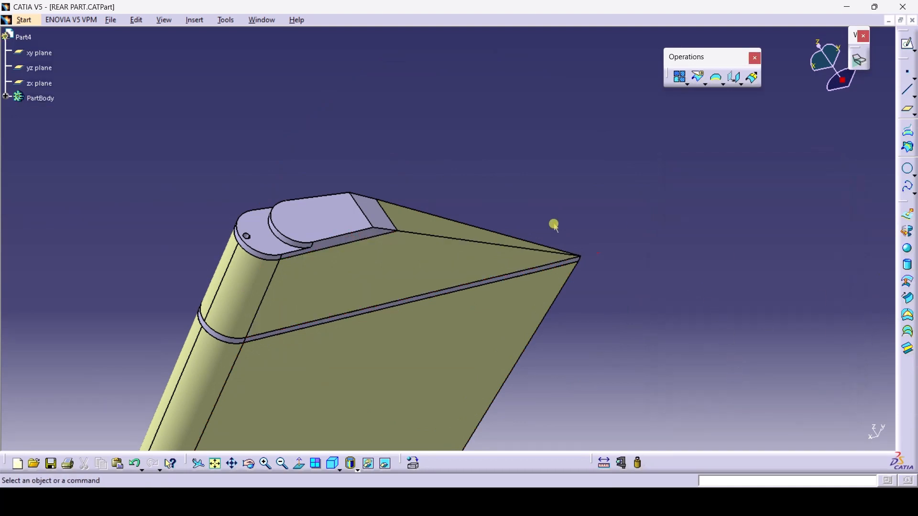
Close the triangular opening at the cut end rib with a fill surface bounded by both skins' trailing edges and the pocket edge
{"action": "left_click", "coordinate": [908, 317]}
{"action": "left_click", "coordinate": [514, 244]}
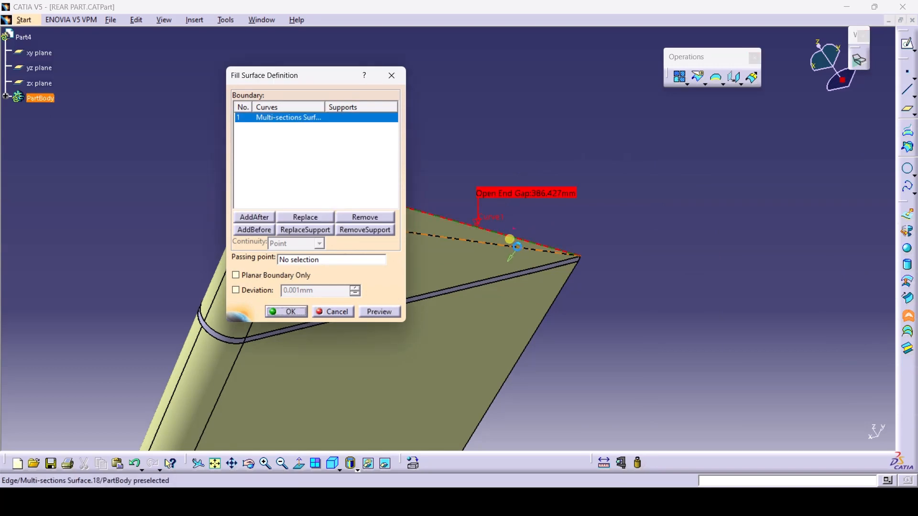
{"action": "left_click", "coordinate": [504, 234]}
{"action": "left_click_drag", "start_coordinate": [330, 78], "coordinate": [191, 76]}
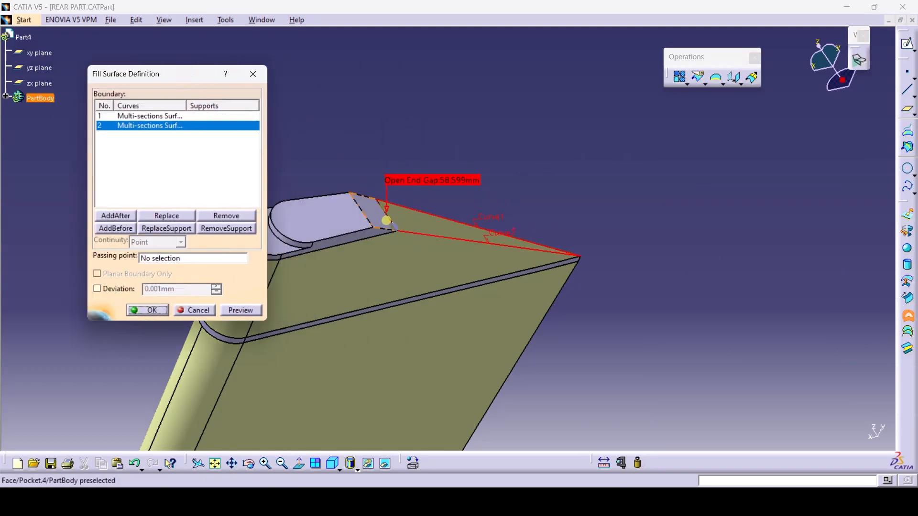
{"action": "left_click", "coordinate": [391, 218]}
{"action": "left_click", "coordinate": [146, 313]}
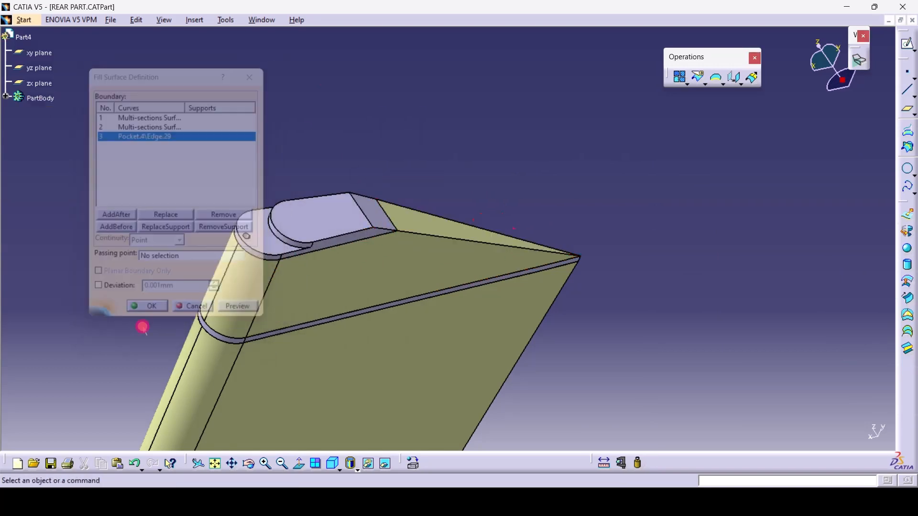
Save the completed REAR PART document and close it
{"action": "left_click", "coordinate": [219, 468]}
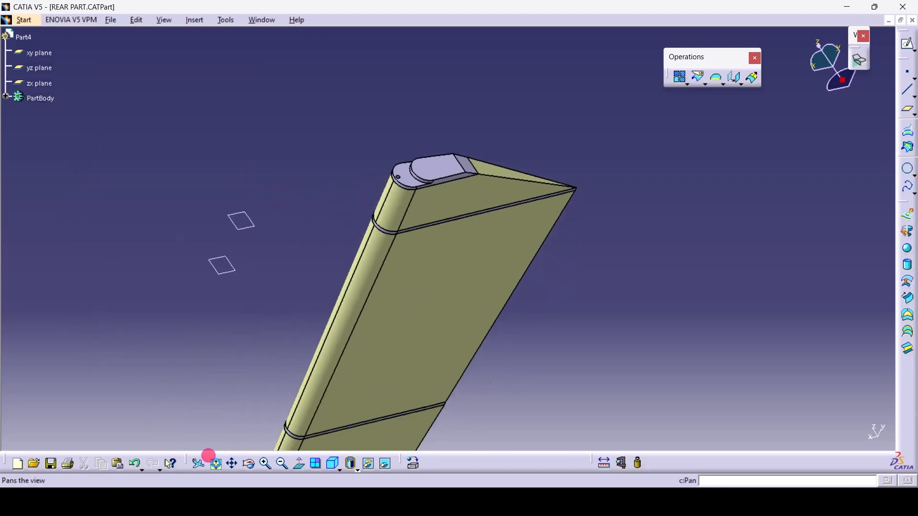
{"action": "left_click", "coordinate": [248, 463]}
{"action": "left_click_drag", "start_coordinate": [266, 303], "coordinate": [269, 248]}
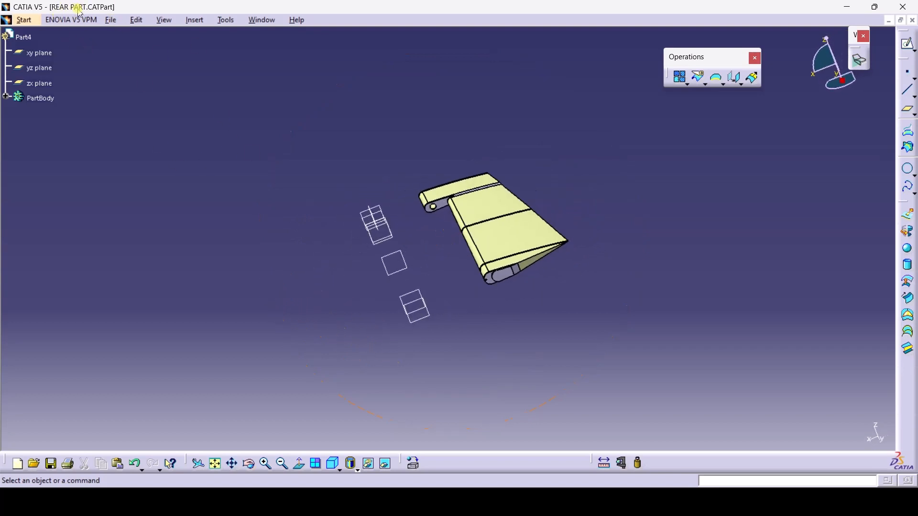
{"action": "left_click", "coordinate": [111, 20]}
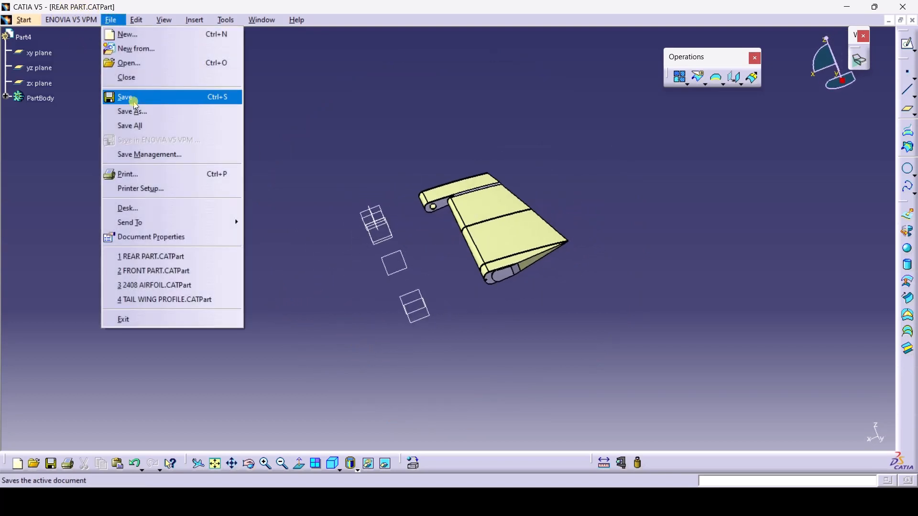
{"action": "left_click", "coordinate": [127, 96]}
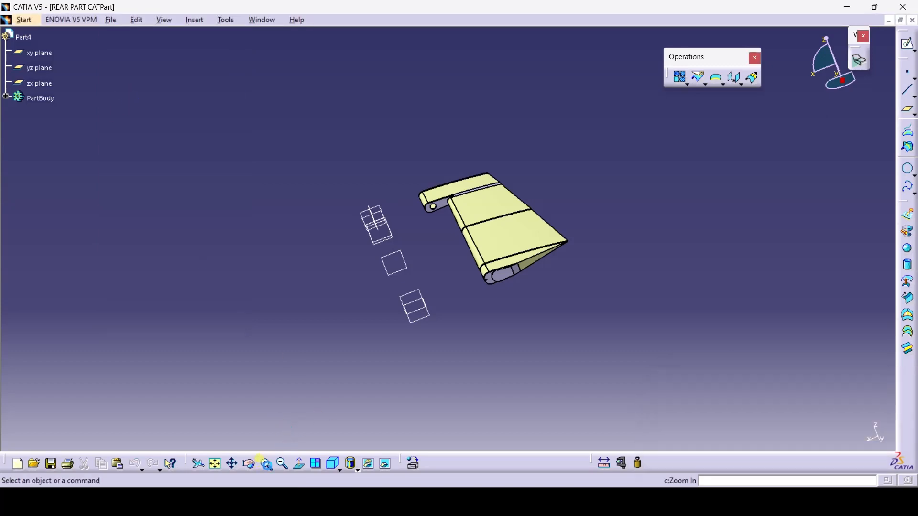
{"action": "left_click", "coordinate": [261, 461]}
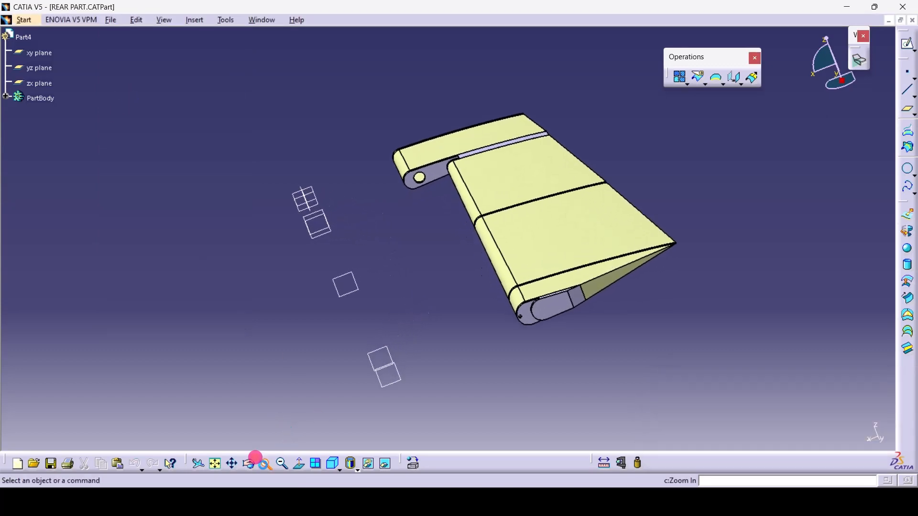
{"action": "left_click", "coordinate": [251, 468]}
{"action": "left_click_drag", "start_coordinate": [352, 335], "coordinate": [667, 148]}
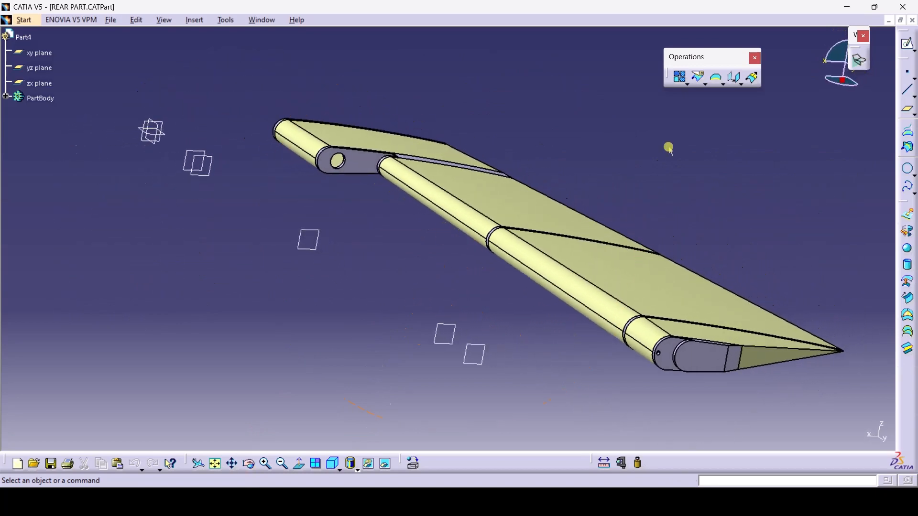
{"action": "left_click", "coordinate": [914, 20]}
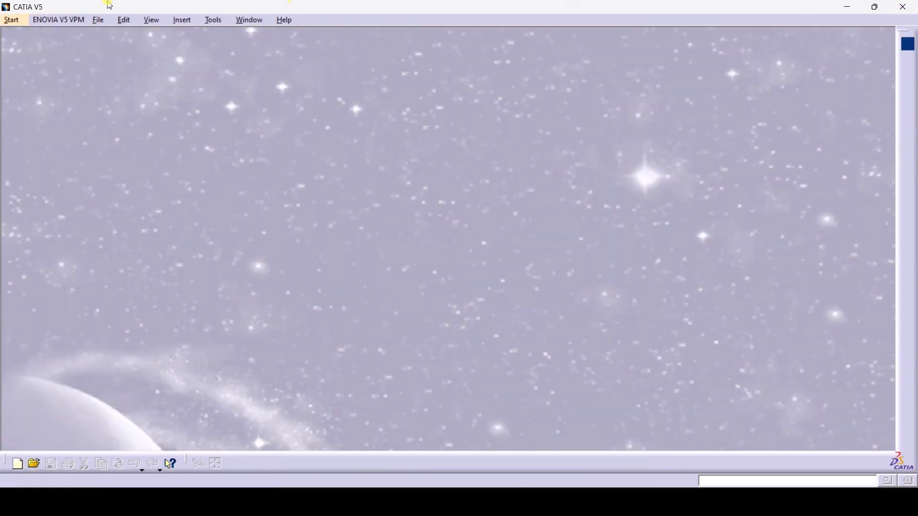
Create a new Assembly Design product, insert FRONT PART as an existing component with positioning, and fix it in place
{"action": "left_click", "coordinate": [2, 21]}
{"action": "mouse_move", "coordinate": [98, 48]}
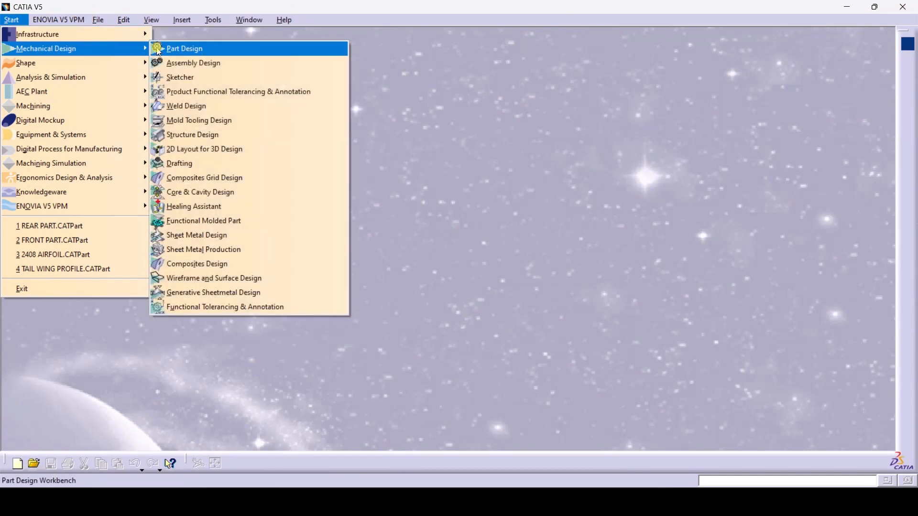
{"action": "left_click", "coordinate": [216, 64]}
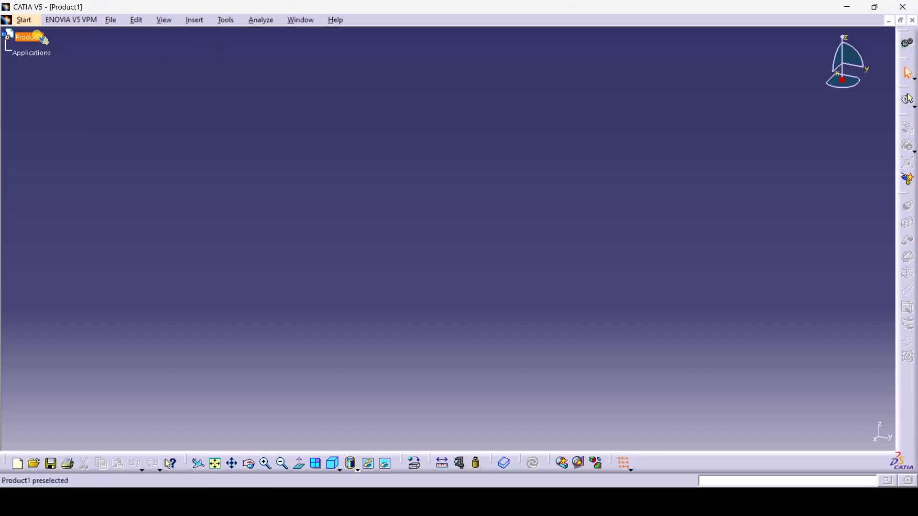
{"action": "right_click", "coordinate": [38, 38]}
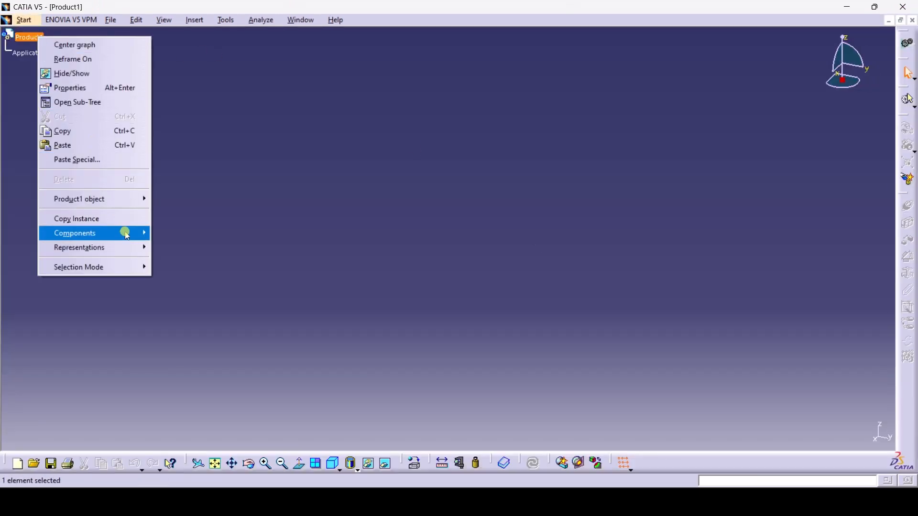
{"action": "mouse_move", "coordinate": [127, 233]}
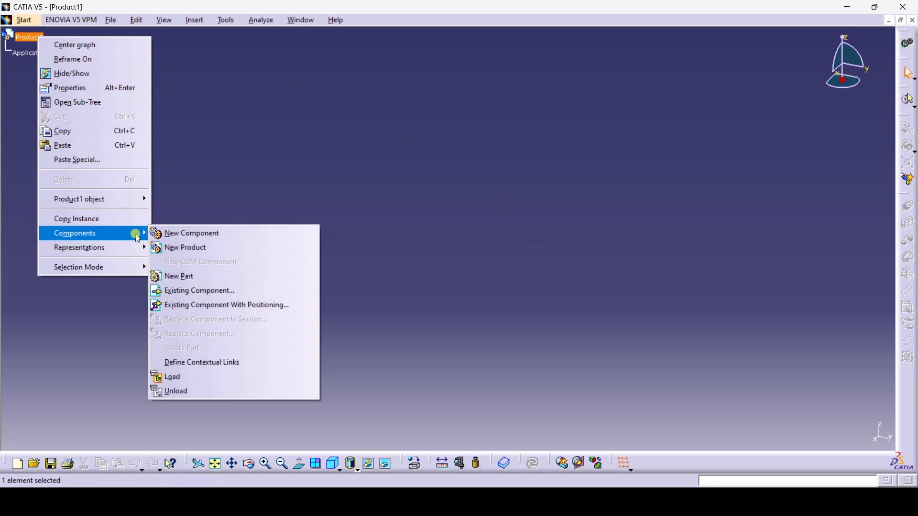
{"action": "left_click", "coordinate": [242, 309]}
{"action": "left_click", "coordinate": [294, 132]}
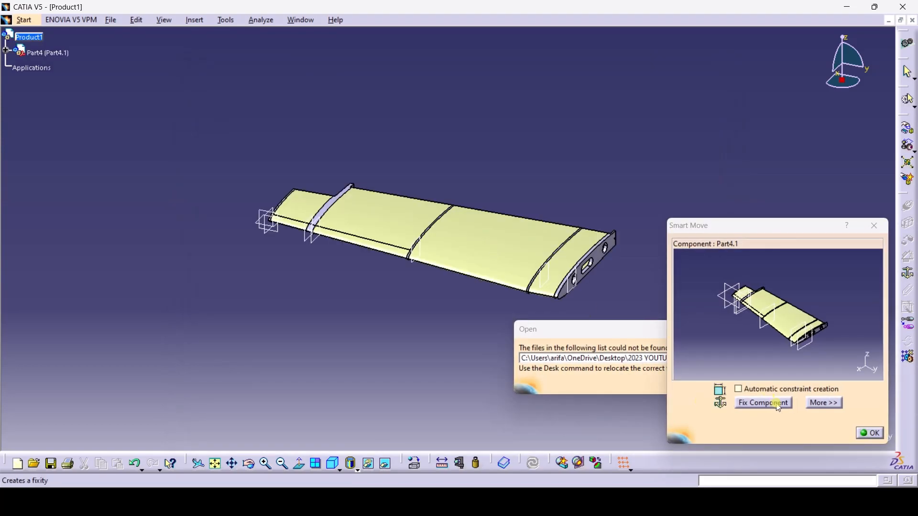
{"action": "left_click", "coordinate": [779, 406]}
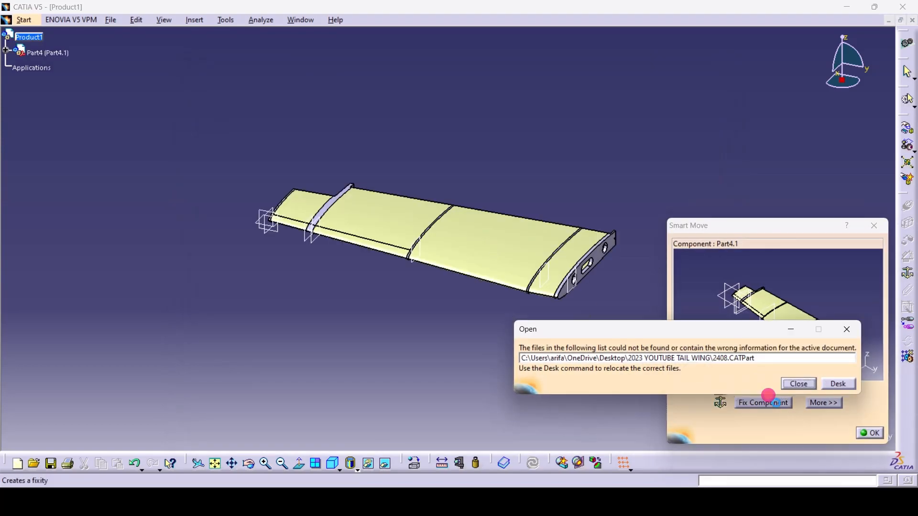
{"action": "left_click", "coordinate": [870, 433]}
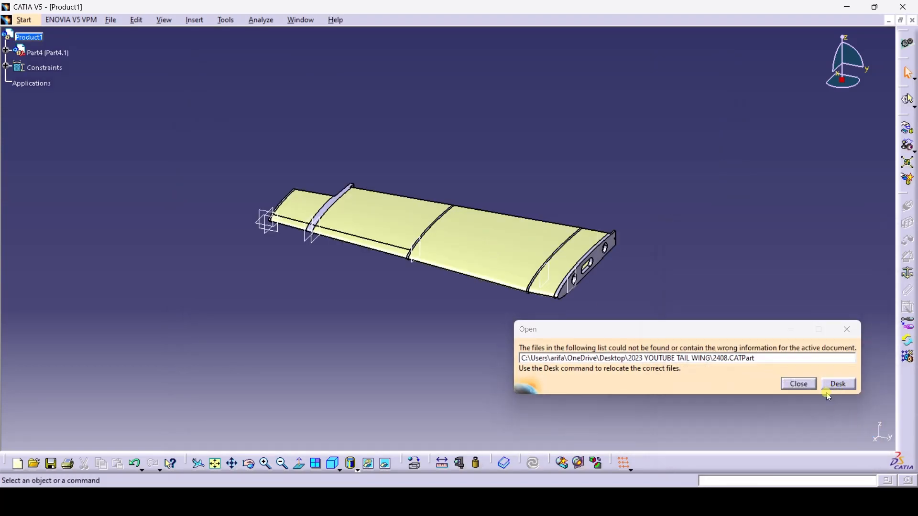
{"action": "left_click", "coordinate": [800, 384]}
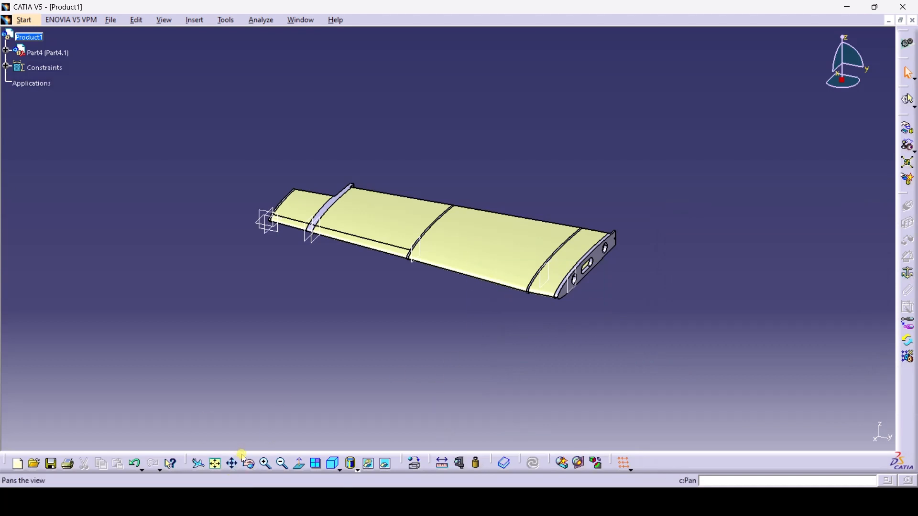
Add REAR PART to the product as an existing component and resolve the part number conflicts by automatically renaming both parts
{"action": "middle_click_drag", "start_coordinate": [473, 353], "coordinate": [381, 337]}
{"action": "right_click", "coordinate": [29, 37]}
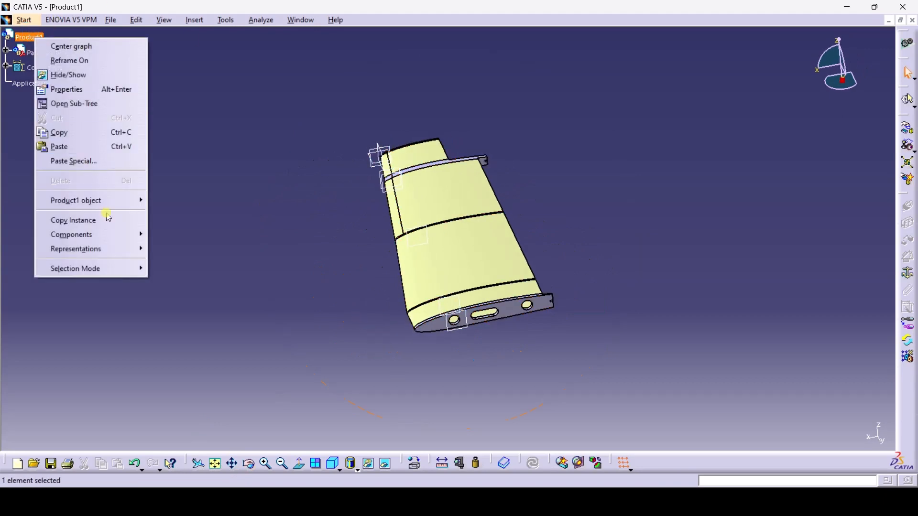
{"action": "mouse_move", "coordinate": [132, 236]}
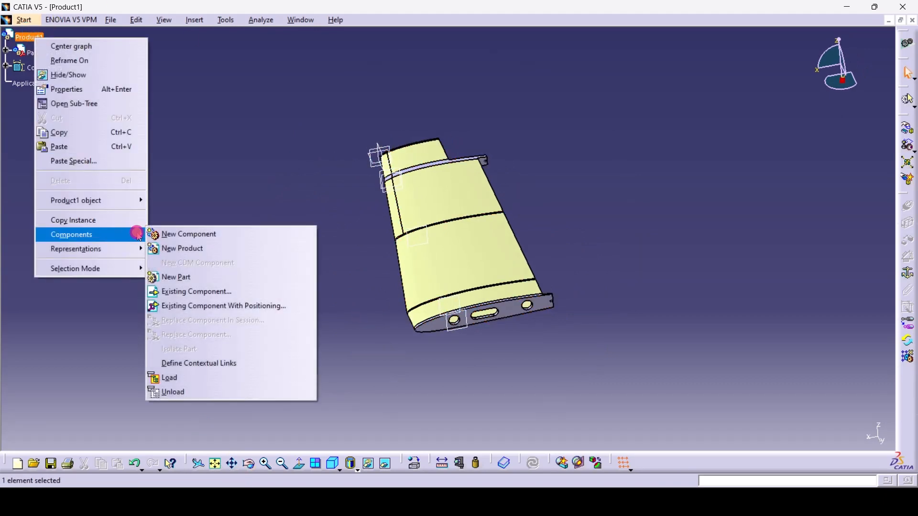
{"action": "left_click", "coordinate": [229, 291]}
{"action": "double_click", "coordinate": [287, 145]}
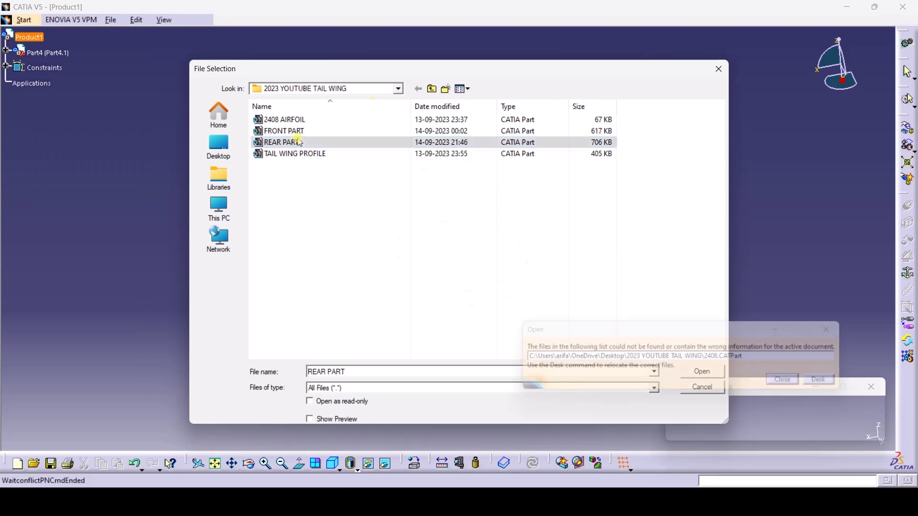
{"action": "left_click", "coordinate": [815, 311]}
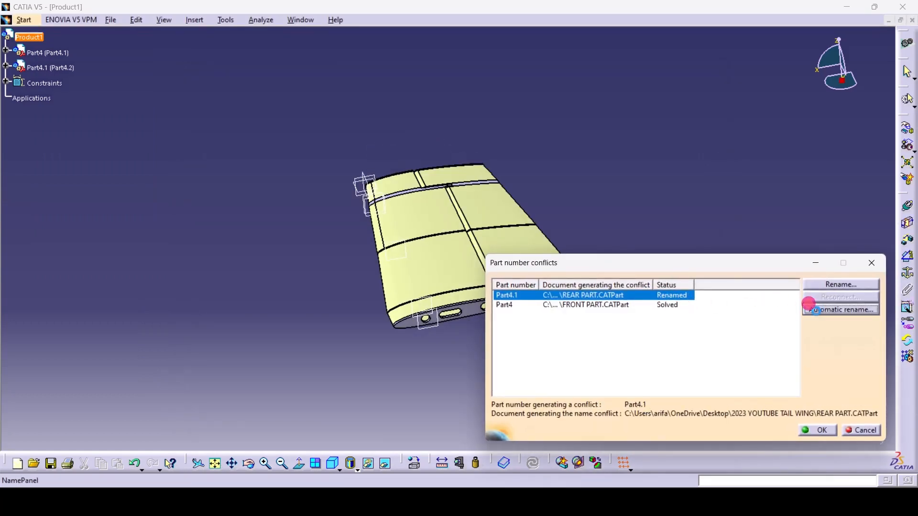
{"action": "left_click", "coordinate": [673, 308]}
{"action": "left_click", "coordinate": [835, 311]}
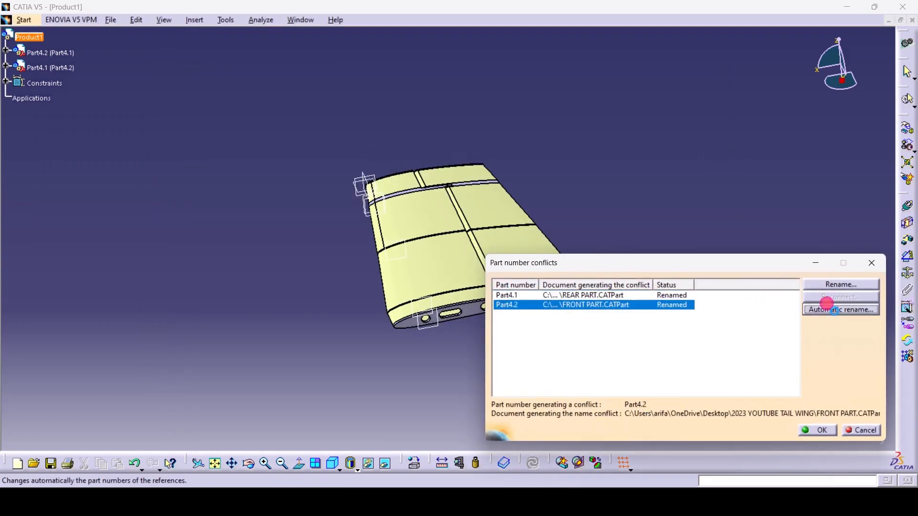
{"action": "left_click", "coordinate": [818, 431]}
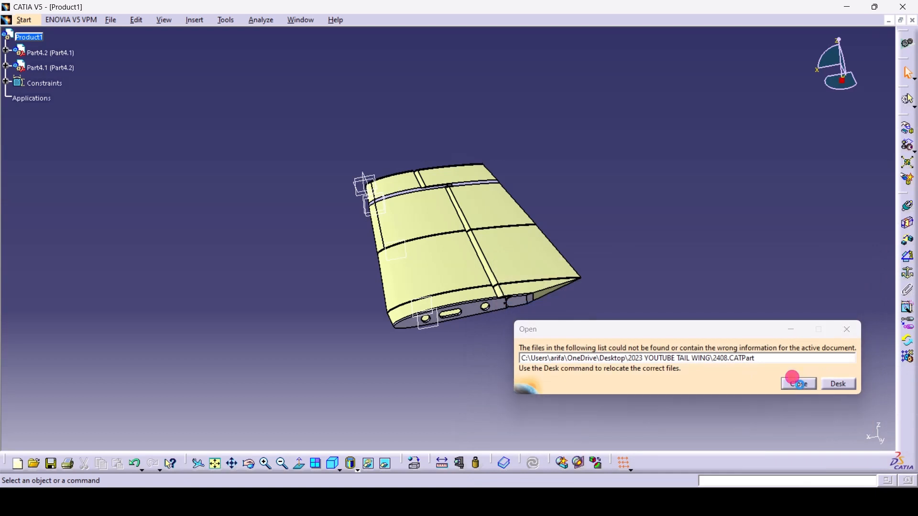
{"action": "left_click", "coordinate": [799, 382]}
Move the rear part along the X axis with Manipulation to separate it from the front part
{"action": "left_click", "coordinate": [908, 129]}
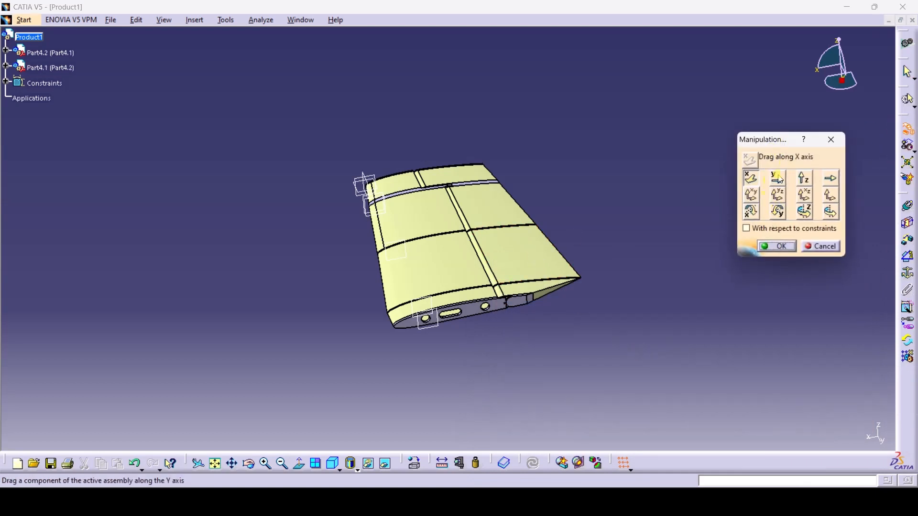
{"action": "left_click_drag", "start_coordinate": [533, 242], "coordinate": [583, 240]}
{"action": "left_click", "coordinate": [777, 246]}
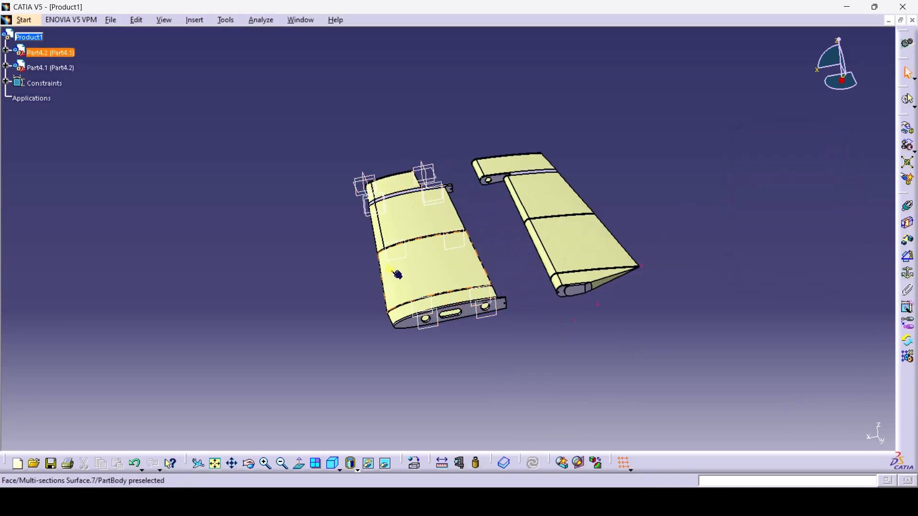
Add a coincidence constraint between the axes of the small end hinge holes on the rear and front parts and update the assembly
{"action": "left_click", "coordinate": [266, 464]}
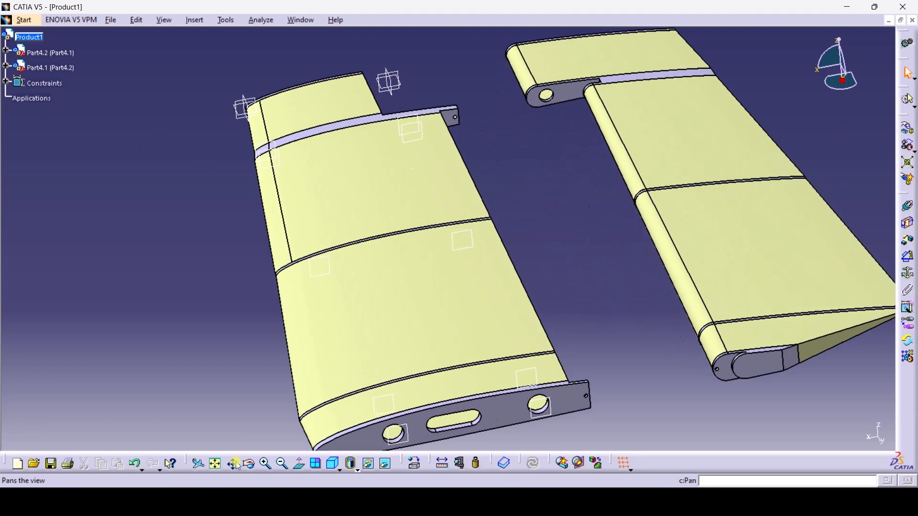
{"action": "left_click_drag", "start_coordinate": [187, 376], "coordinate": [114, 301]}
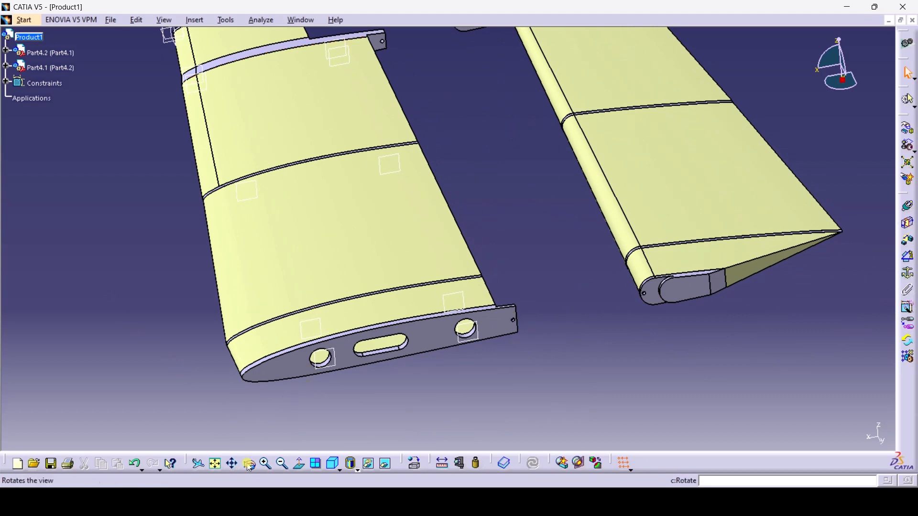
{"action": "left_click_drag", "start_coordinate": [497, 389], "coordinate": [444, 329]}
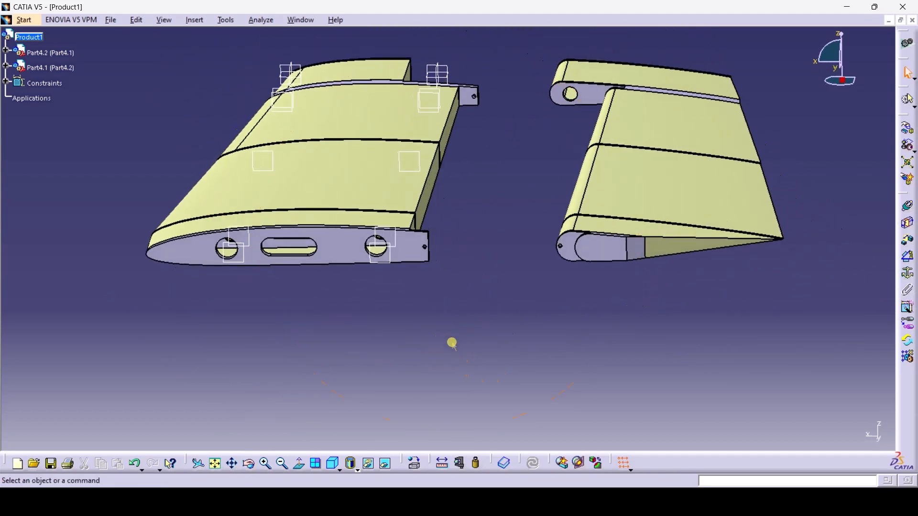
{"action": "left_click", "coordinate": [165, 24]}
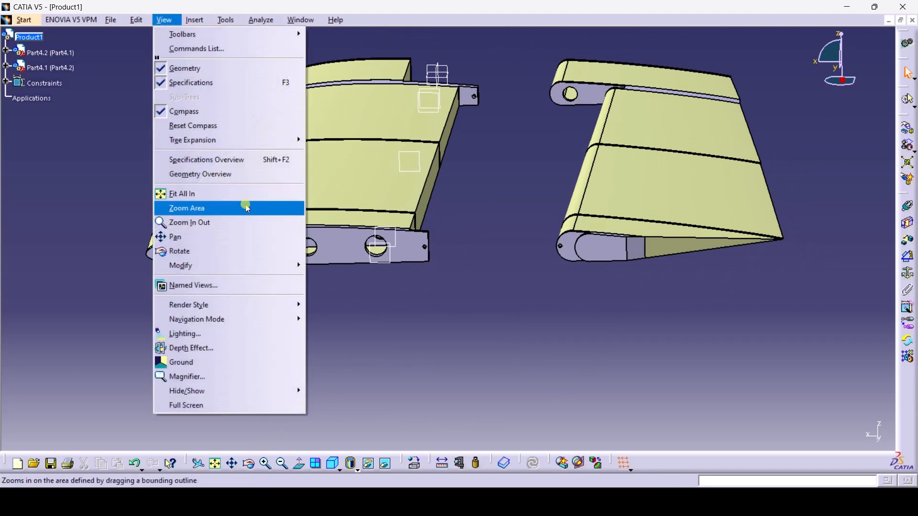
{"action": "left_click", "coordinate": [263, 462]}
{"action": "left_click", "coordinate": [263, 462]}
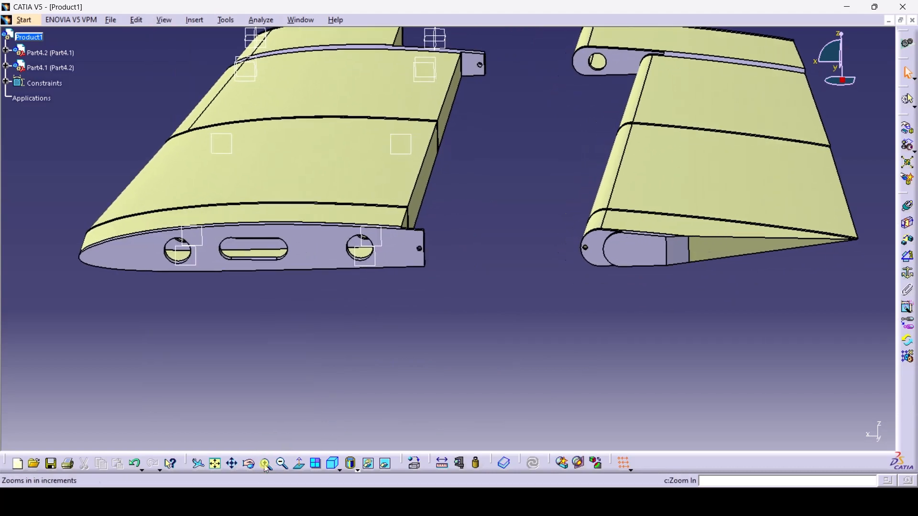
{"action": "left_click", "coordinate": [264, 462]}
{"action": "left_click", "coordinate": [263, 462]}
{"action": "left_click", "coordinate": [267, 466]}
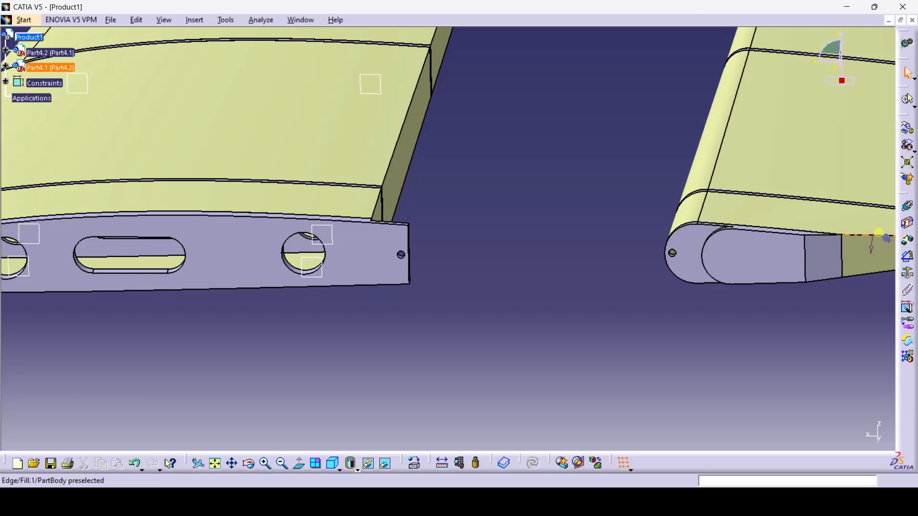
{"action": "left_click", "coordinate": [908, 206]}
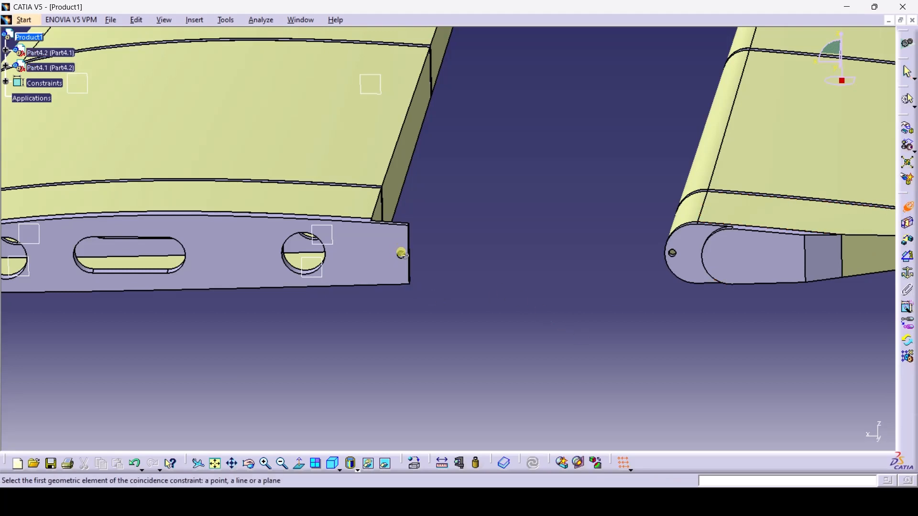
{"action": "left_click", "coordinate": [250, 464]}
{"action": "left_click_drag", "start_coordinate": [569, 355], "coordinate": [504, 349]}
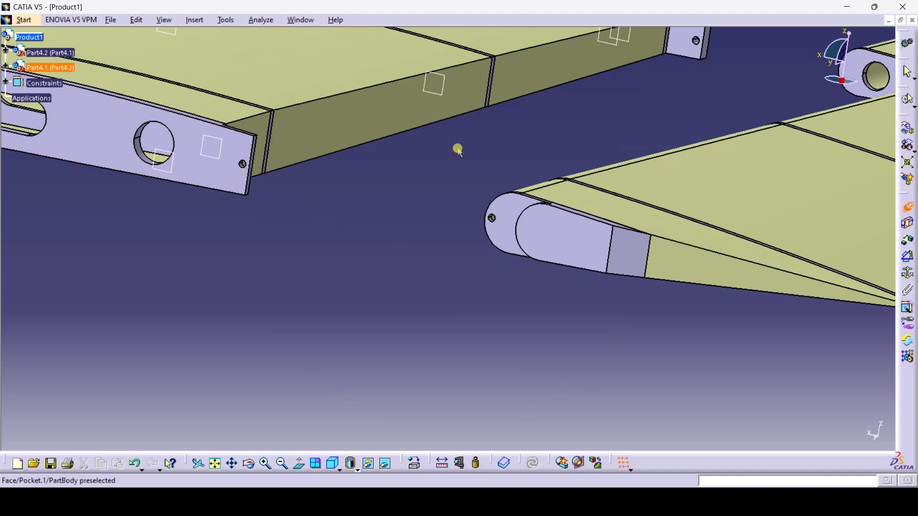
{"action": "left_click", "coordinate": [165, 20]}
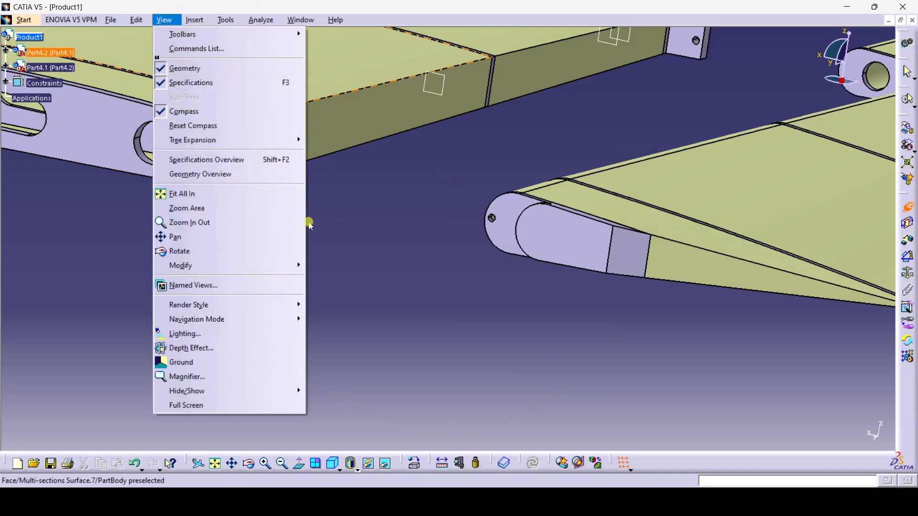
{"action": "left_click", "coordinate": [235, 208]}
{"action": "left_click_drag", "start_coordinate": [424, 184], "coordinate": [528, 240]}
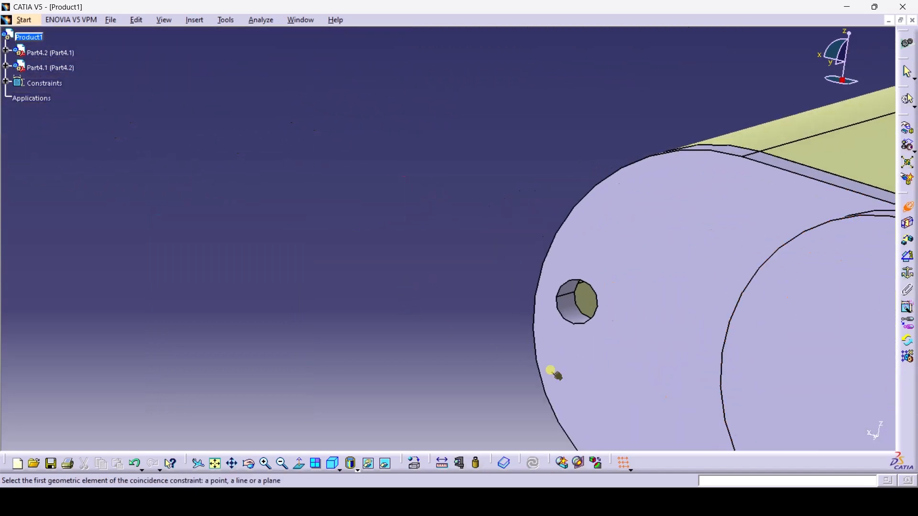
{"action": "left_click", "coordinate": [571, 306]}
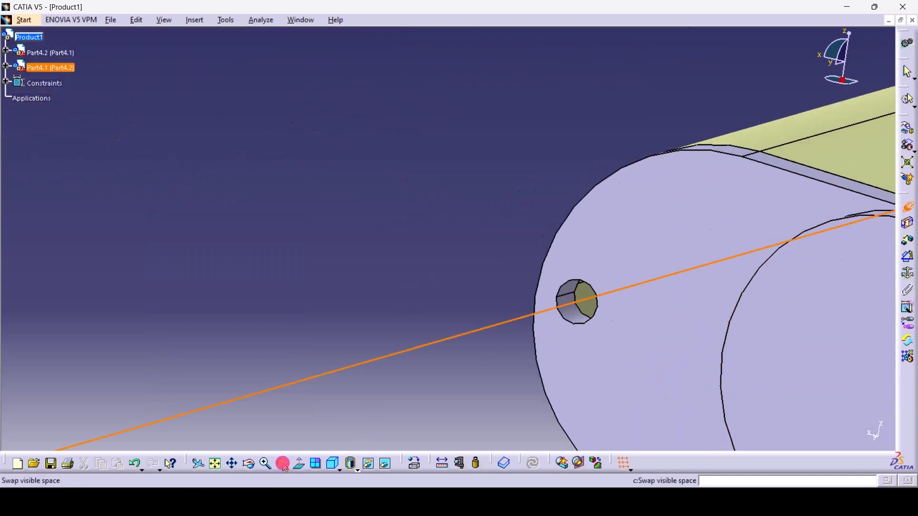
{"action": "left_click", "coordinate": [283, 464]}
{"action": "left_click", "coordinate": [217, 292]}
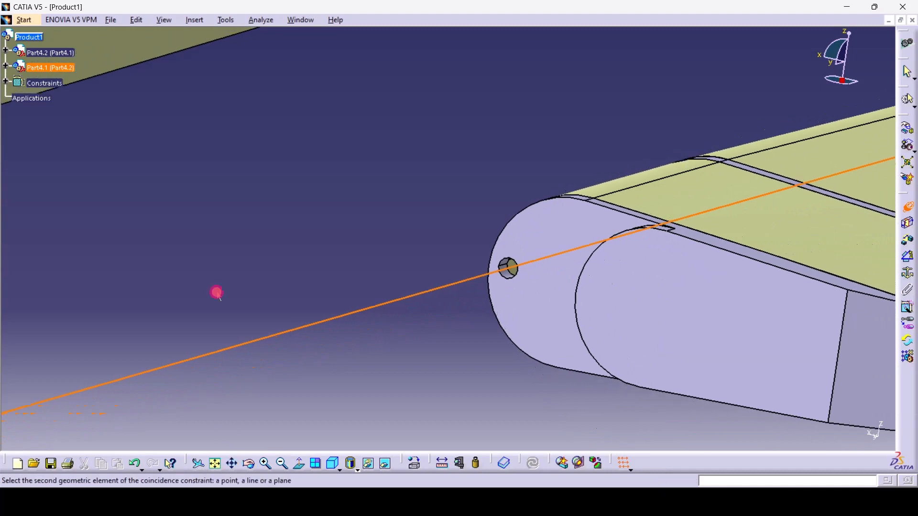
{"action": "left_click", "coordinate": [230, 464]}
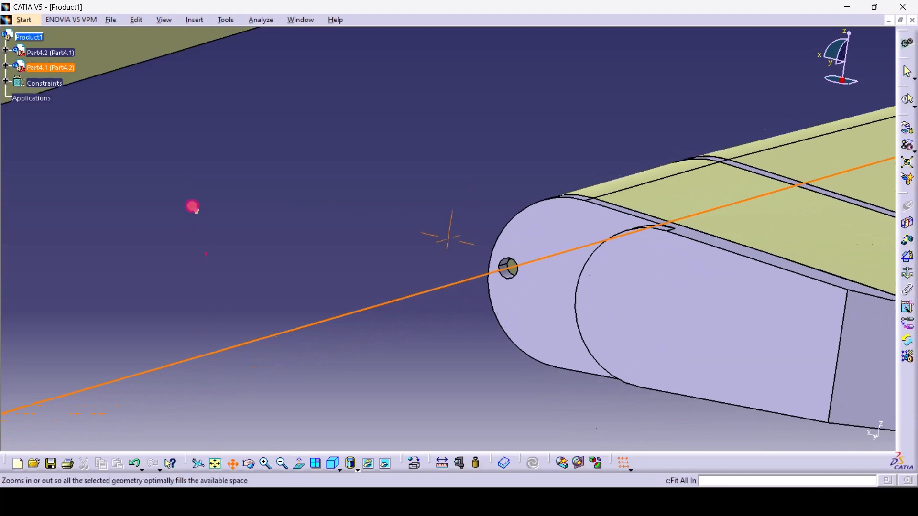
{"action": "left_click_drag", "start_coordinate": [193, 206], "coordinate": [725, 317]}
{"action": "left_click", "coordinate": [384, 218]}
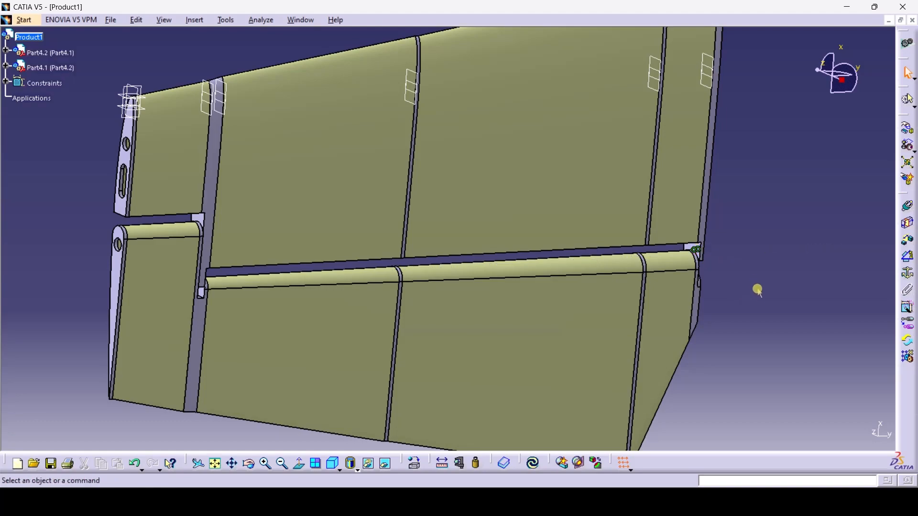
Slide the rear part along the Y axis with Manipulation, moving it with respect to constraints
{"action": "middle_click_drag", "start_coordinate": [94, 273], "coordinate": [655, 279]}
{"action": "left_click_drag", "start_coordinate": [654, 279], "coordinate": [441, 220]}
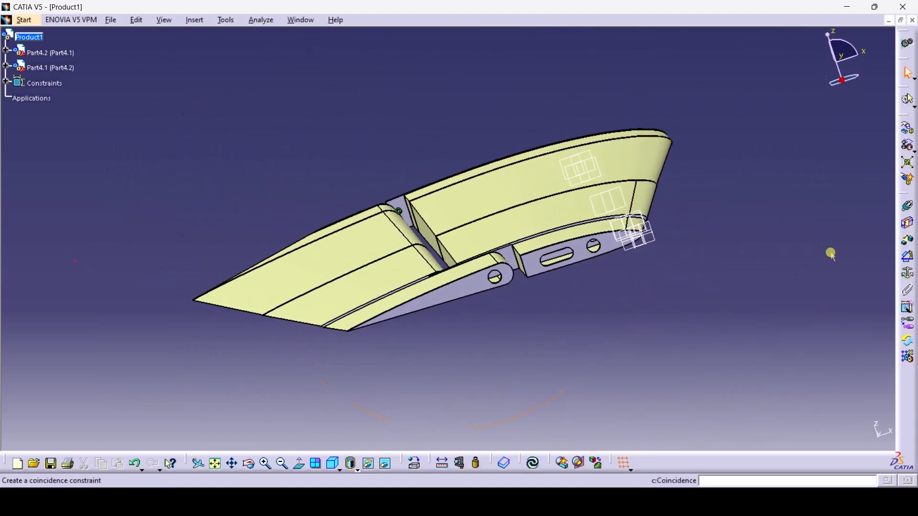
{"action": "left_click", "coordinate": [908, 128]}
{"action": "left_click", "coordinate": [751, 178]}
{"action": "left_click", "coordinate": [747, 227]}
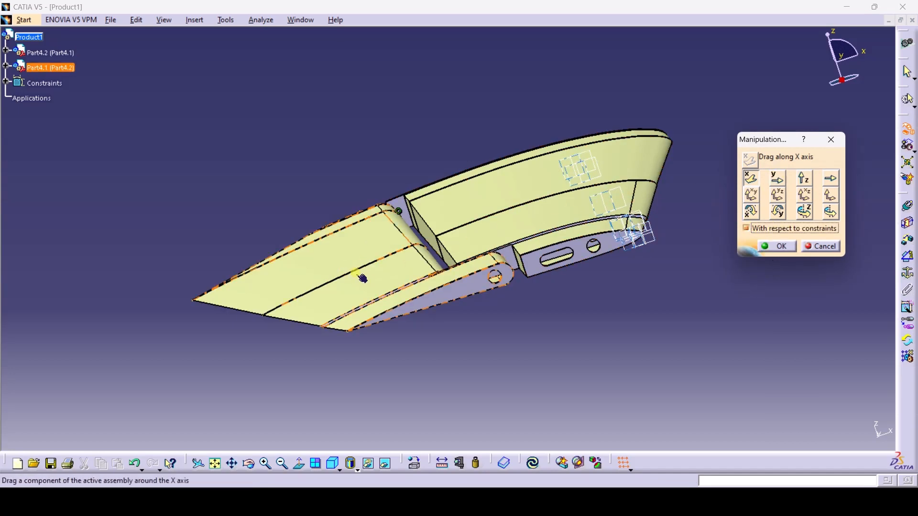
{"action": "left_click", "coordinate": [365, 260]}
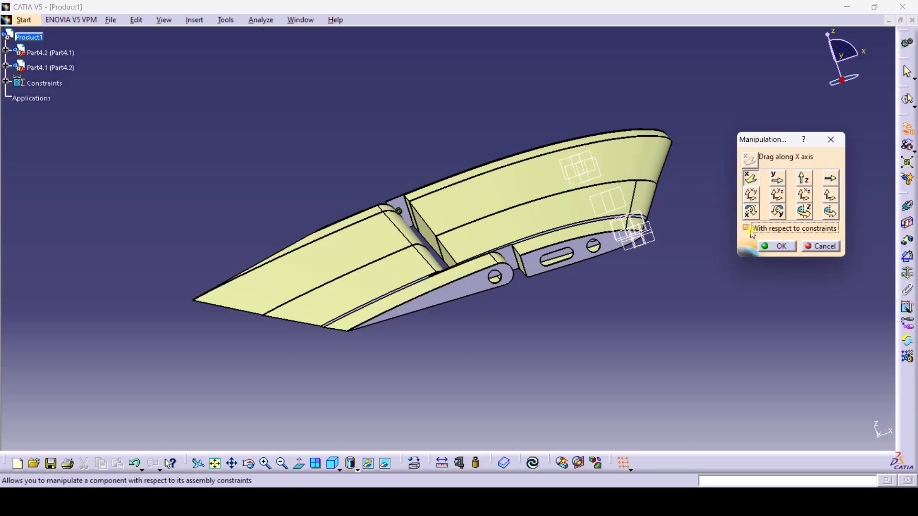
{"action": "left_click", "coordinate": [777, 178]}
{"action": "left_click_drag", "start_coordinate": [335, 268], "coordinate": [240, 270]}
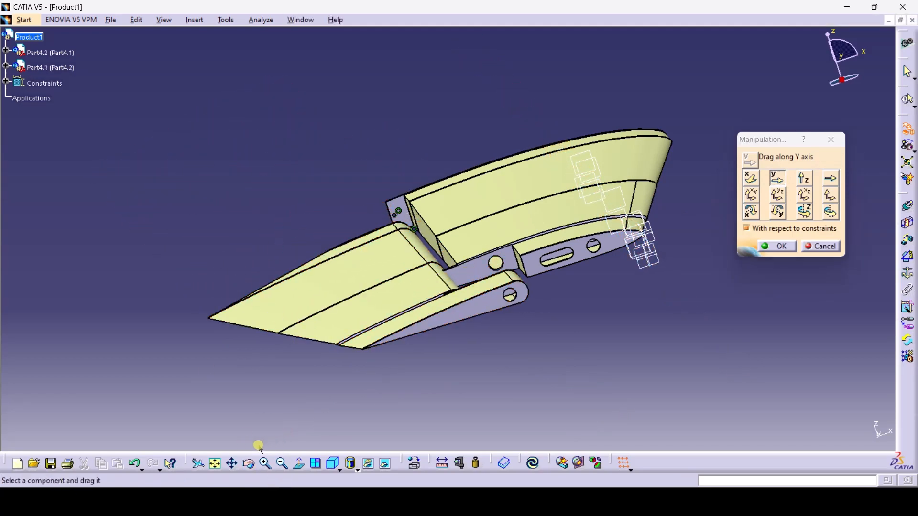
Add a 0 mm offset constraint between the rear part's hinge pocket face and the inner face of the front part's end rib, and update
{"action": "left_click", "coordinate": [250, 466]}
{"action": "left_click_drag", "start_coordinate": [275, 227], "coordinate": [531, 291]}
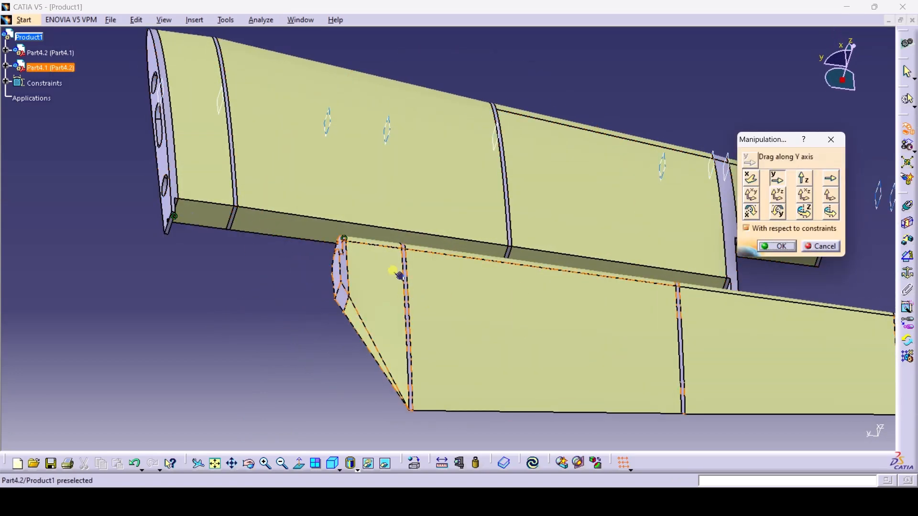
{"action": "left_click", "coordinate": [909, 244]}
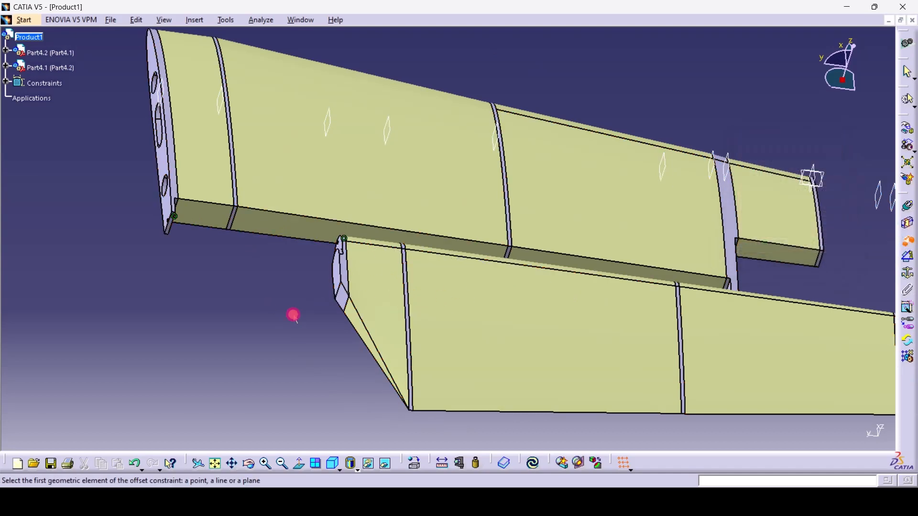
{"action": "left_click", "coordinate": [167, 22]}
{"action": "left_click", "coordinate": [206, 208]}
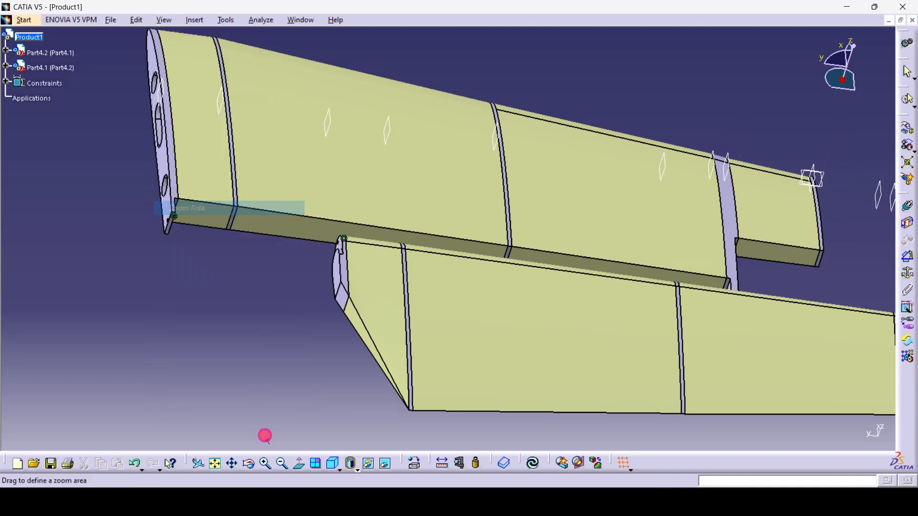
{"action": "left_click", "coordinate": [264, 464]}
{"action": "left_click", "coordinate": [265, 464]}
{"action": "left_click", "coordinate": [266, 464]}
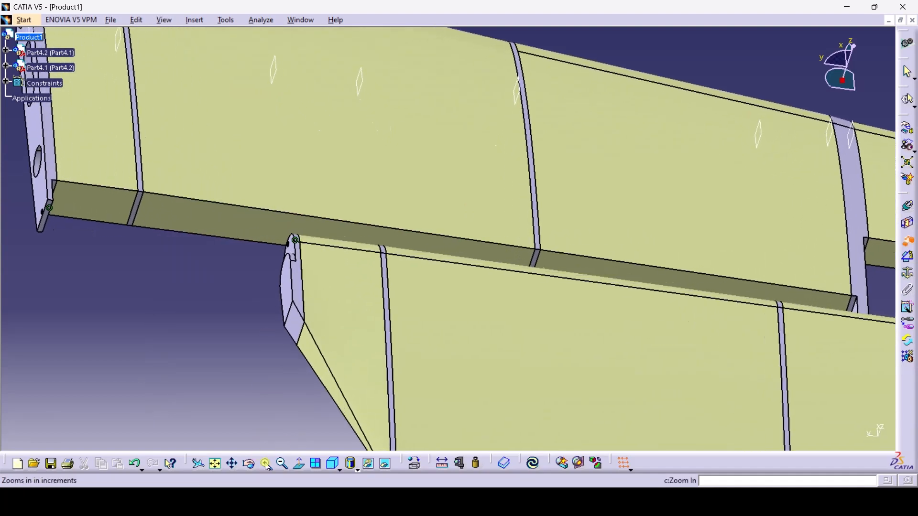
{"action": "left_click", "coordinate": [267, 464]}
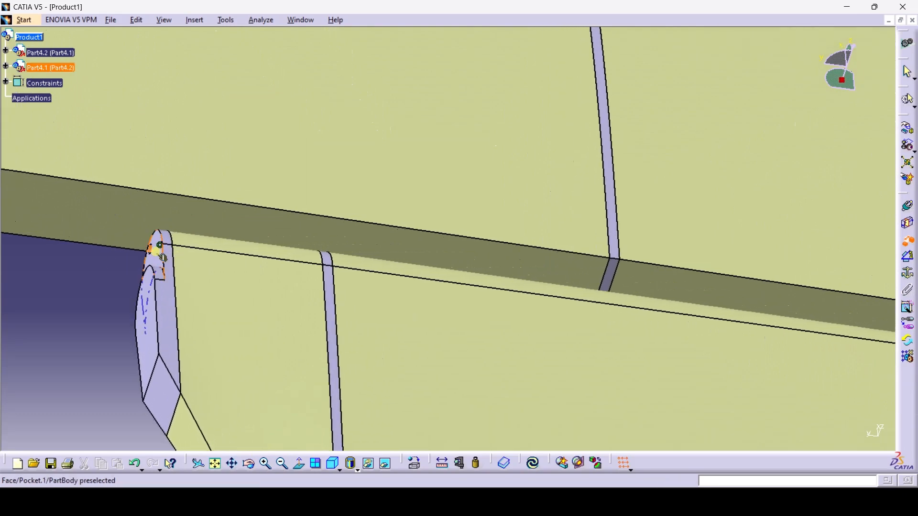
{"action": "left_click", "coordinate": [153, 248]}
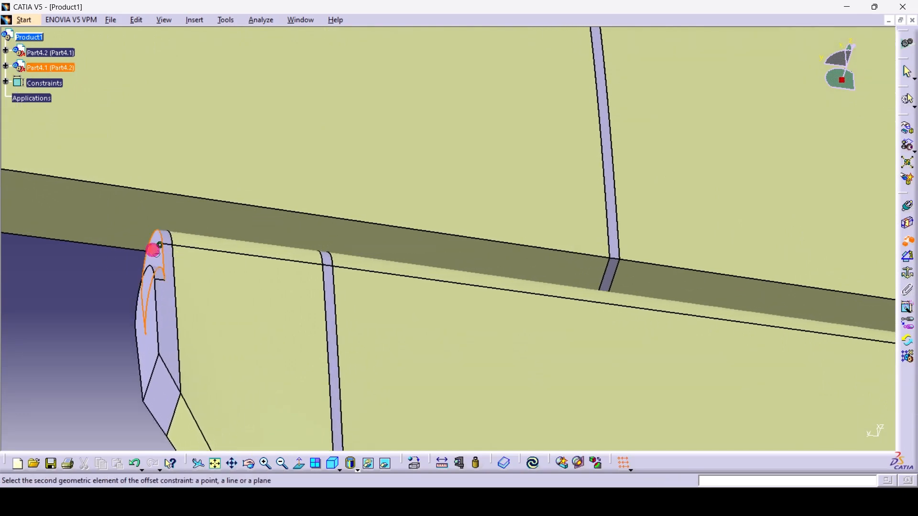
{"action": "left_click", "coordinate": [232, 464]}
{"action": "left_click_drag", "start_coordinate": [92, 303], "coordinate": [550, 345]}
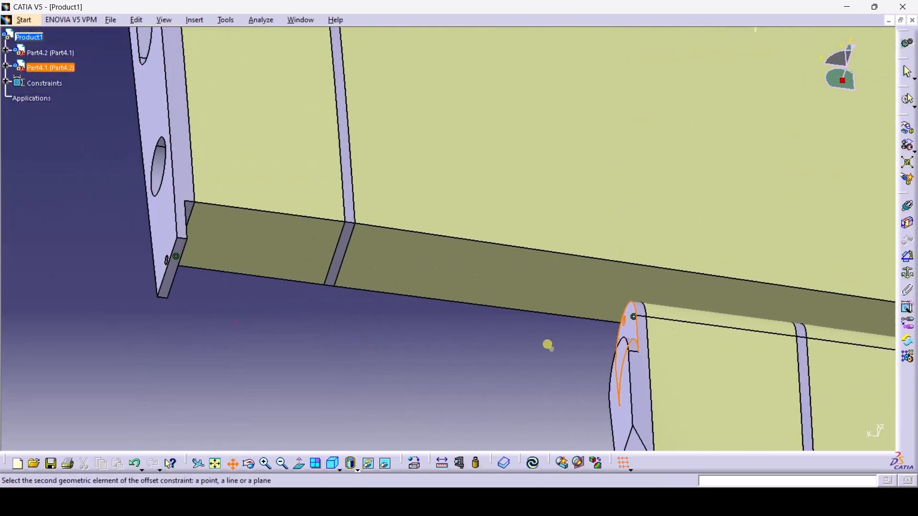
{"action": "left_click", "coordinate": [249, 463]}
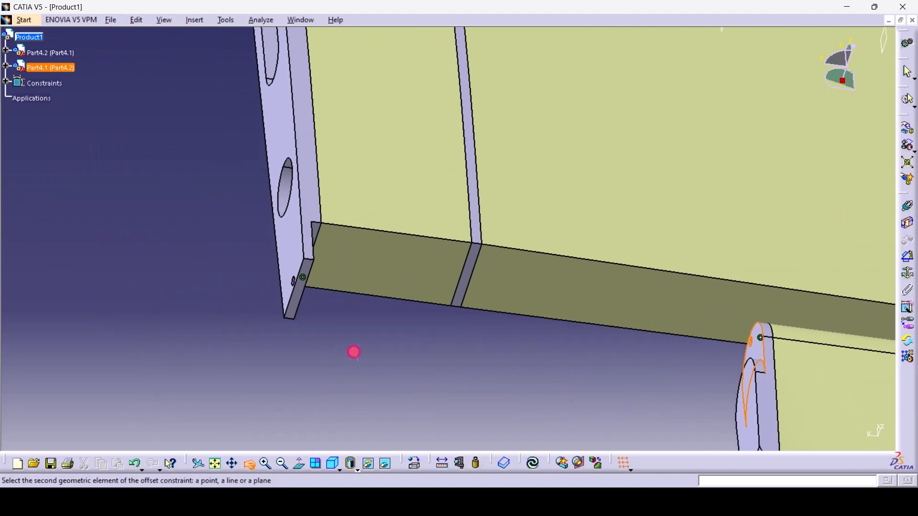
{"action": "left_click_drag", "start_coordinate": [354, 352], "coordinate": [254, 307]}
{"action": "left_click", "coordinate": [188, 291]}
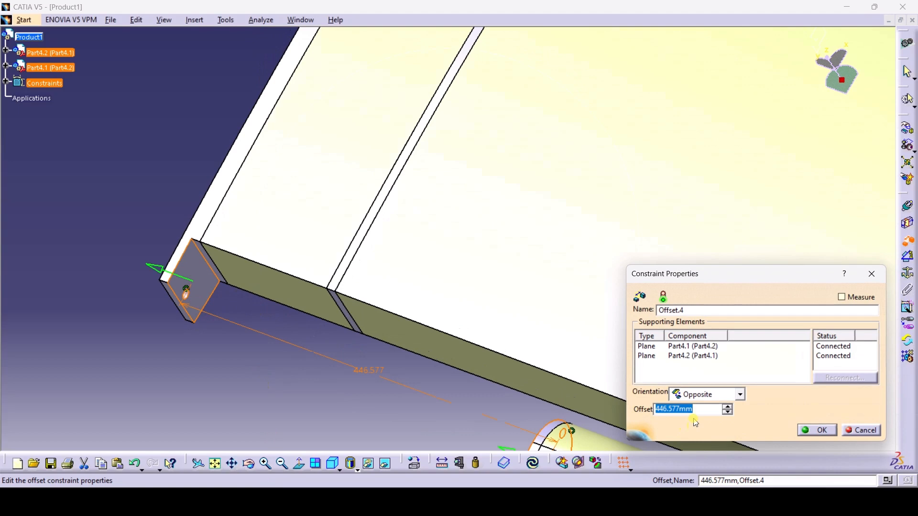
{"action": "type", "text": "0"}
{"action": "left_click", "coordinate": [813, 429]}
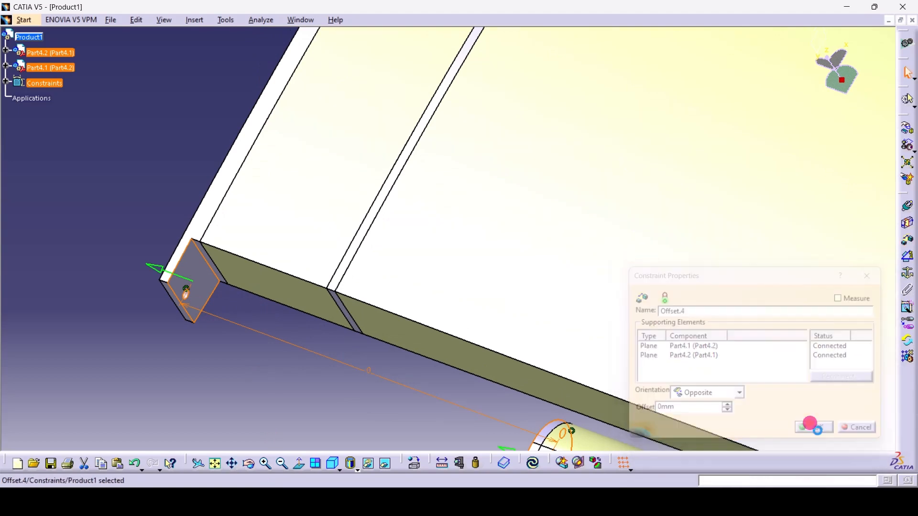
{"action": "left_click", "coordinate": [531, 464]}
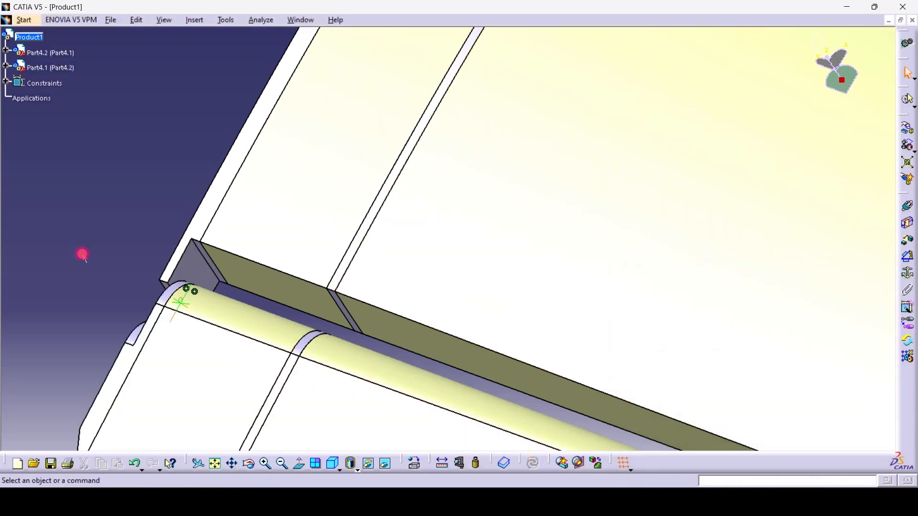
{"action": "left_click", "coordinate": [216, 464]}
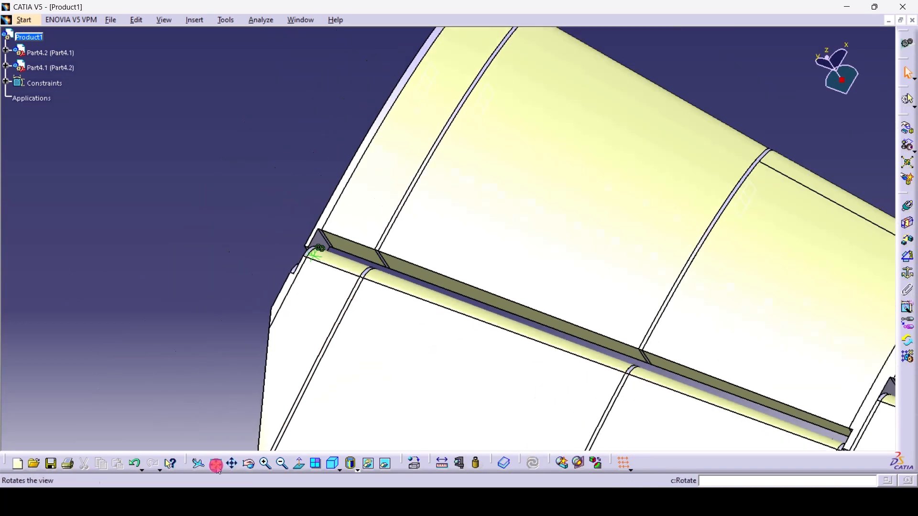
{"action": "middle_click_drag", "start_coordinate": [473, 368], "coordinate": [314, 270]}
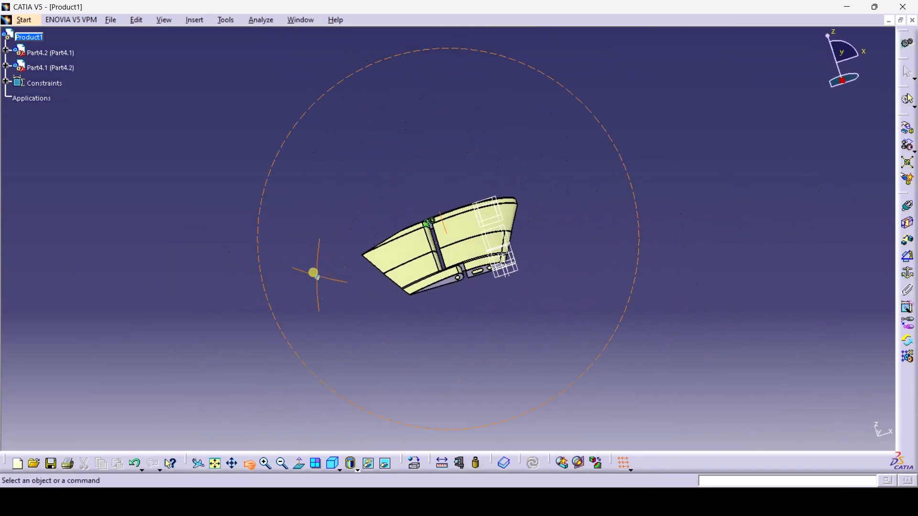
{"action": "left_click", "coordinate": [911, 129]}
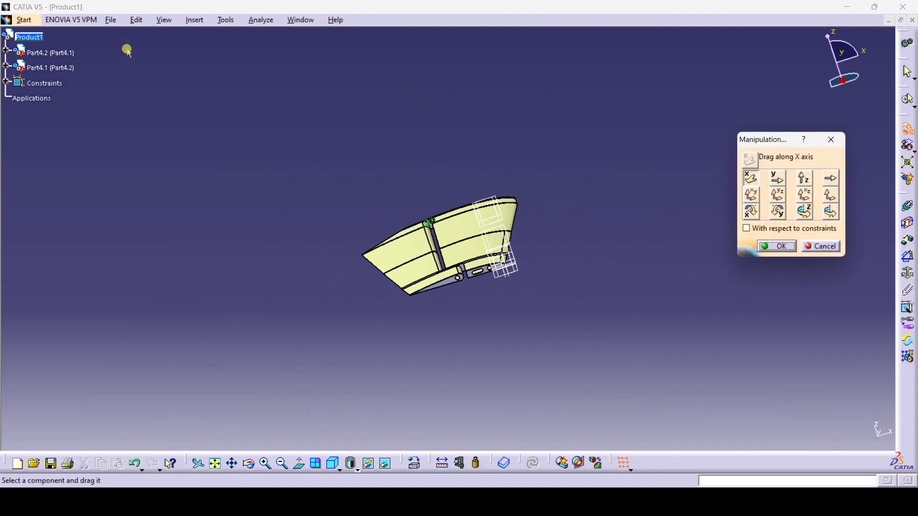
{"action": "left_click", "coordinate": [813, 247]}
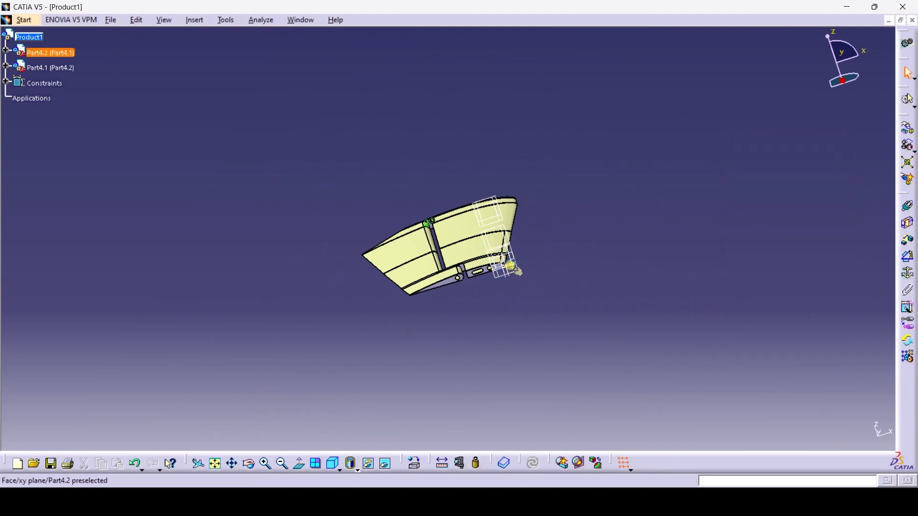
Search the whole product for elements of type Plane, hide all of them, and hide the Constraints branch
{"action": "left_click", "coordinate": [114, 20]}
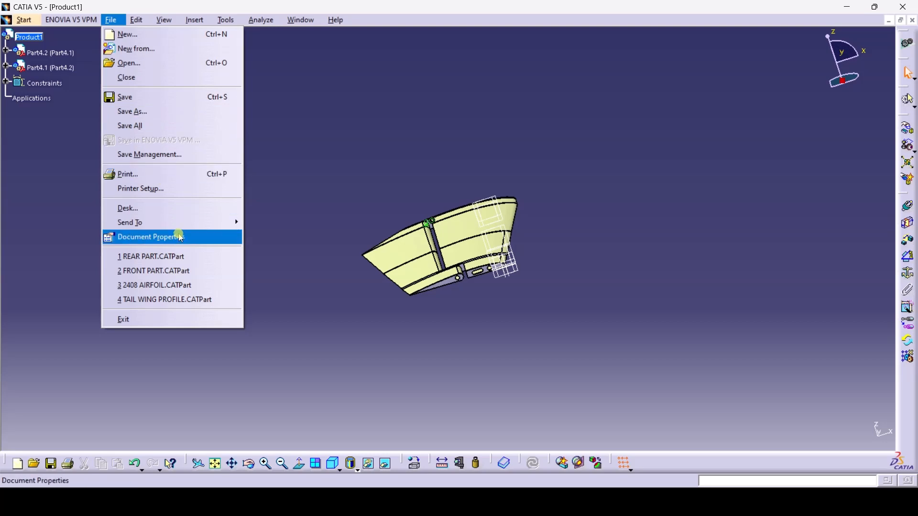
{"action": "mouse_move", "coordinate": [138, 21]}
{"action": "left_click", "coordinate": [190, 193]}
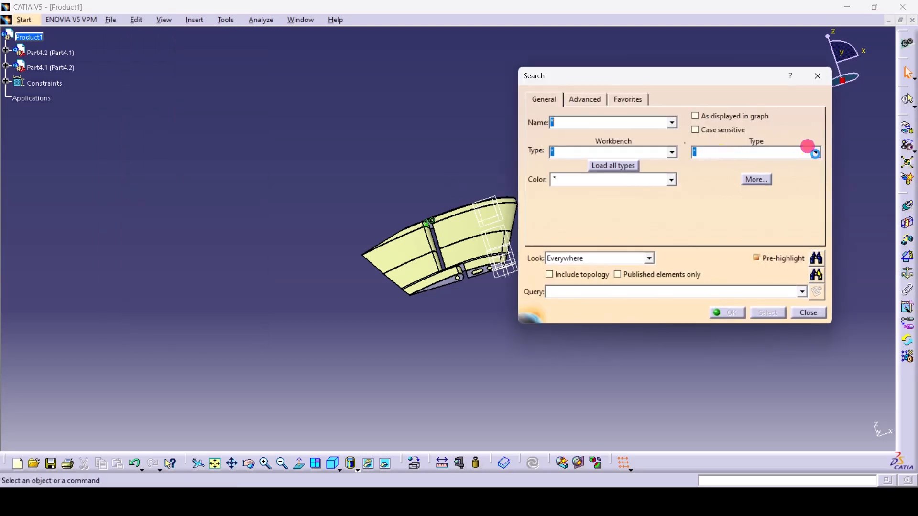
{"action": "left_click", "coordinate": [812, 151]}
{"action": "left_click", "coordinate": [751, 172]}
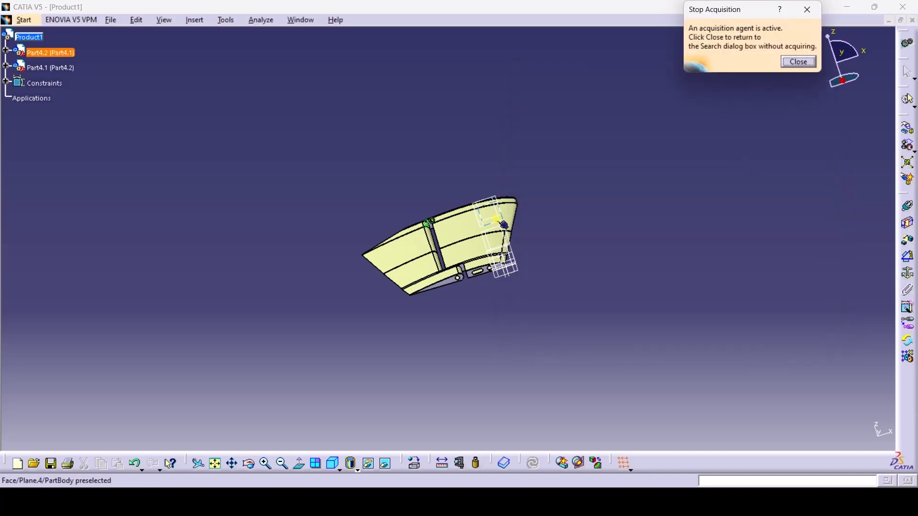
{"action": "left_click", "coordinate": [500, 200]}
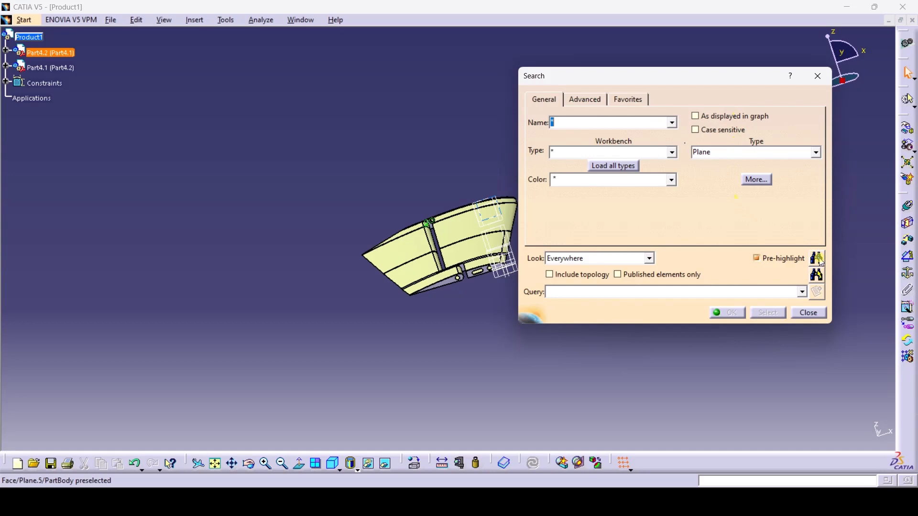
{"action": "left_click", "coordinate": [822, 263]}
{"action": "scroll", "coordinate": [637, 386], "scroll_direction": "down", "scroll_amount": 3}
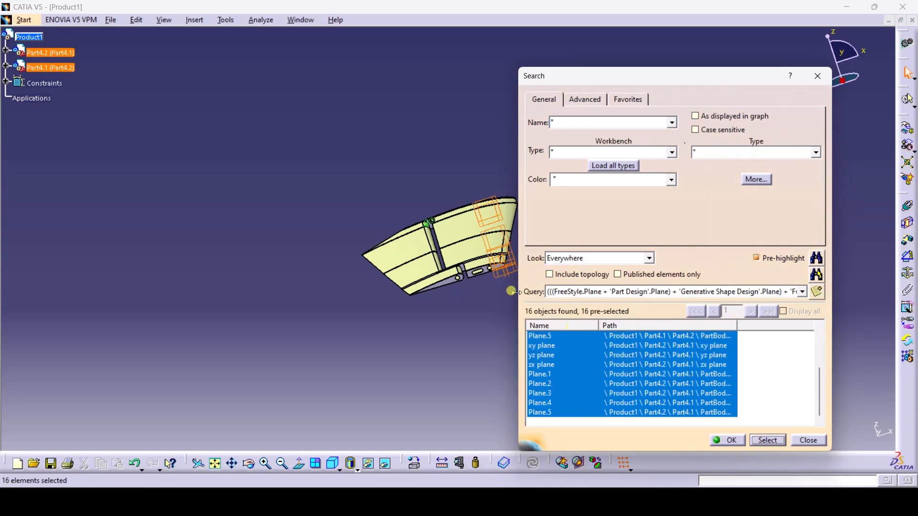
{"action": "right_click", "coordinate": [516, 276]}
{"action": "left_click", "coordinate": [542, 311]}
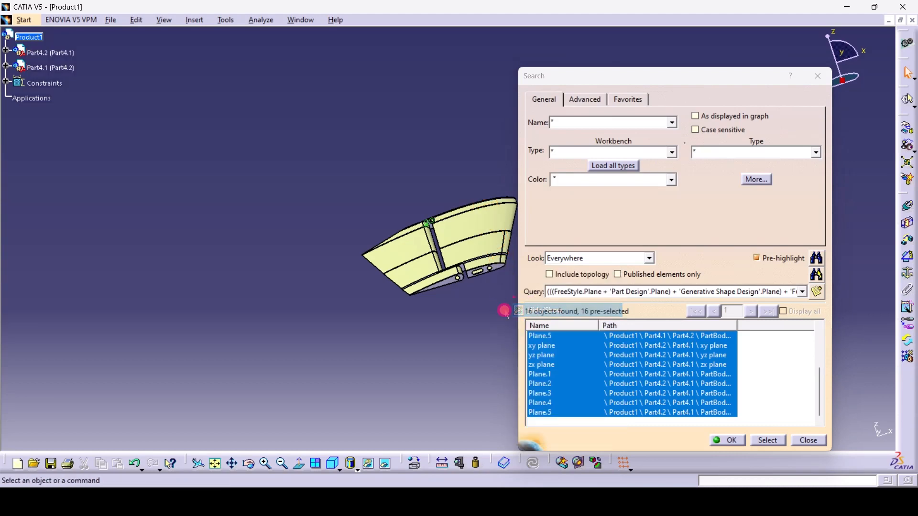
{"action": "left_click", "coordinate": [734, 442]}
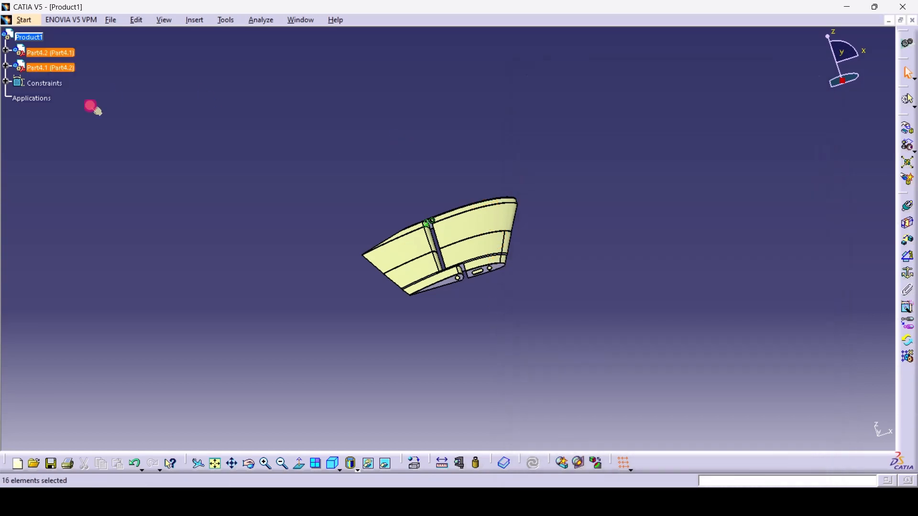
{"action": "right_click", "coordinate": [53, 89]}
{"action": "left_click", "coordinate": [95, 121]}
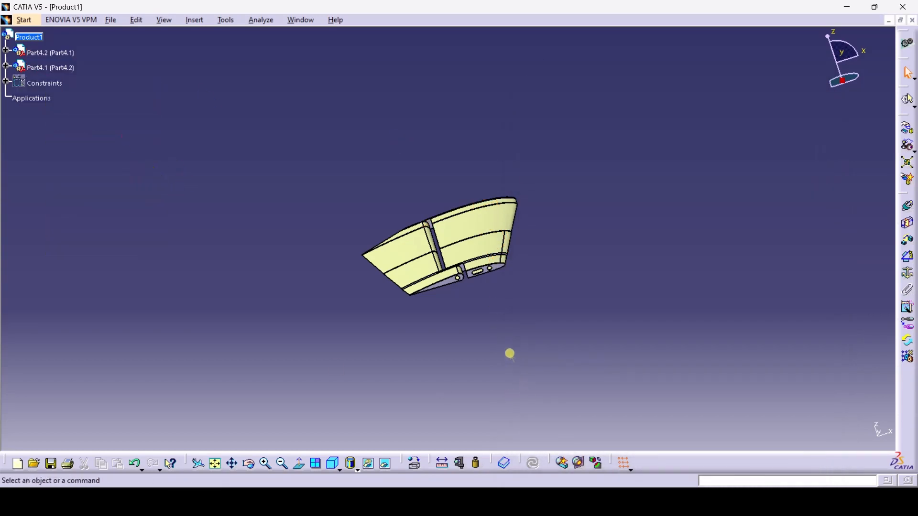
Swing the rear part downward about its hinge using Manipulation along Z and around Y, with respect to constraints
{"action": "left_click", "coordinate": [266, 464]}
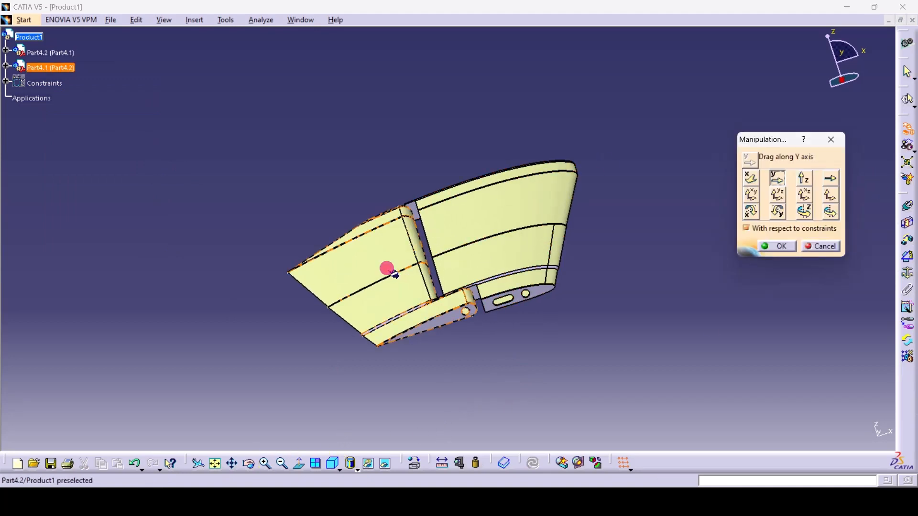
{"action": "left_click", "coordinate": [805, 179]}
{"action": "left_click_drag", "start_coordinate": [477, 268], "coordinate": [310, 268]}
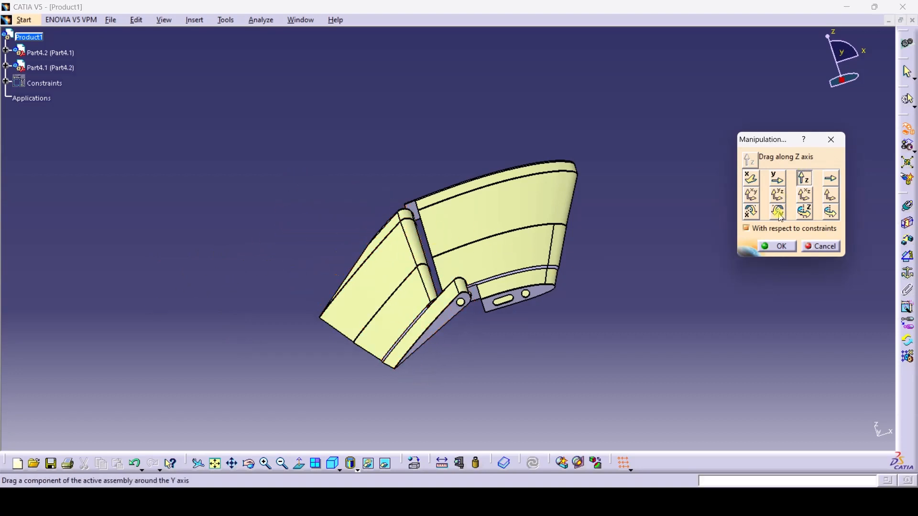
{"action": "left_click", "coordinate": [778, 211]}
{"action": "left_click_drag", "start_coordinate": [381, 324], "coordinate": [436, 411]}
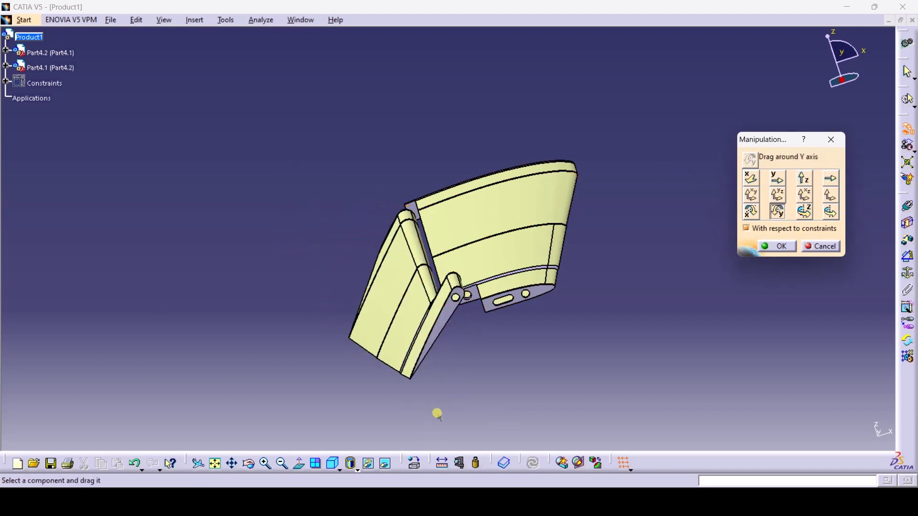
{"action": "left_click", "coordinate": [248, 464]}
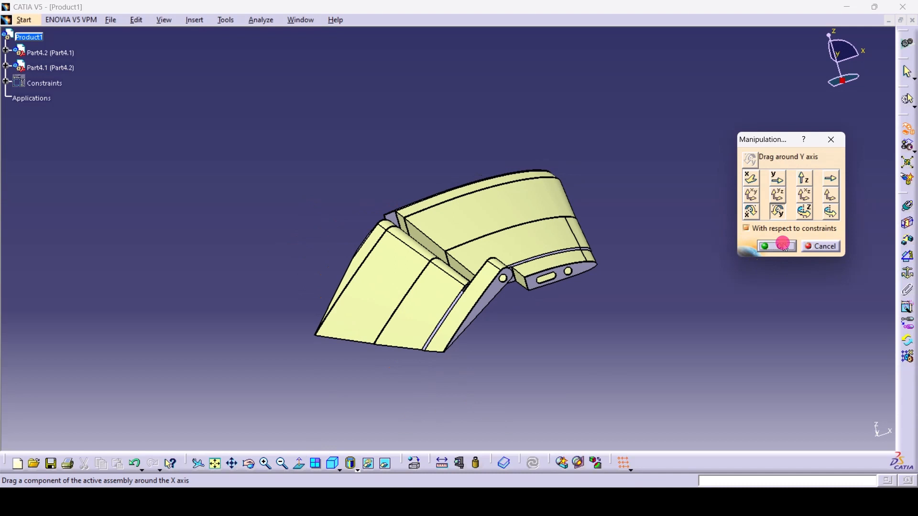
{"action": "left_click", "coordinate": [784, 245]}
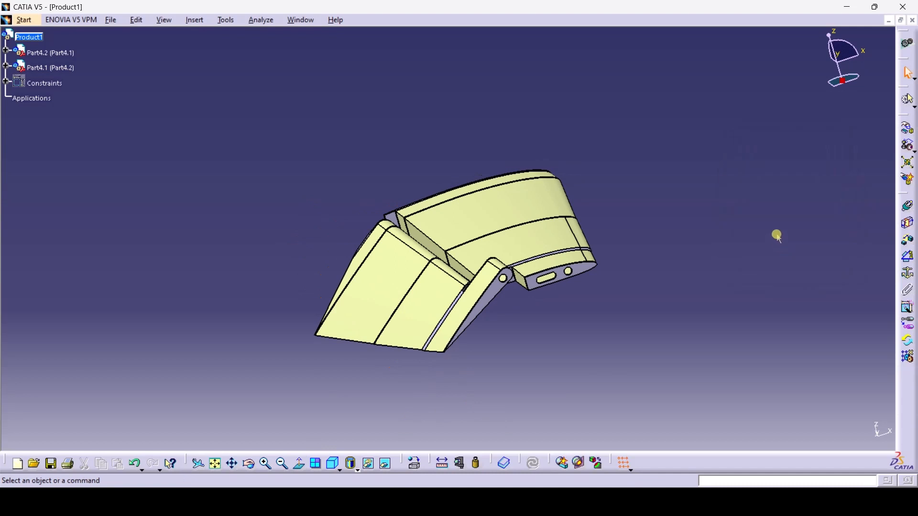
Save the assembly as a CATProduct named "final tail wing" in the 2023 YOUTUBE TAIL WING folder
{"action": "left_click", "coordinate": [110, 19]}
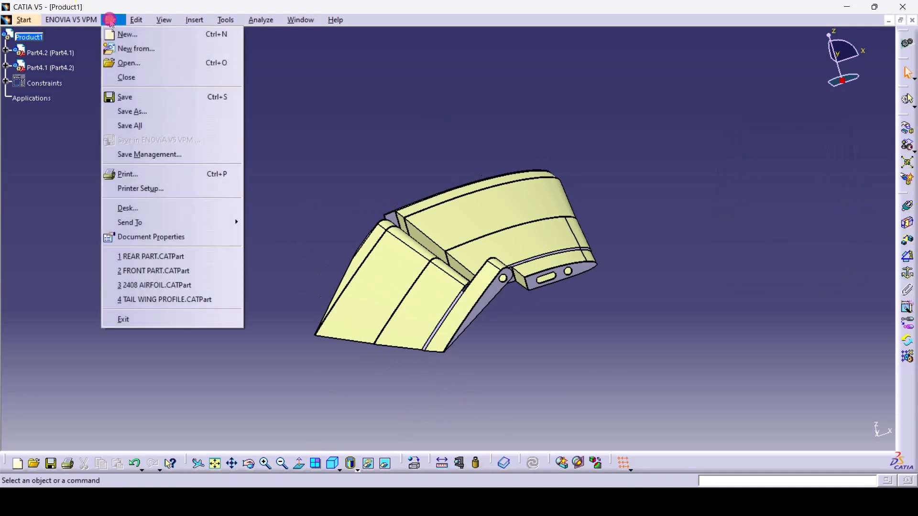
{"action": "left_click", "coordinate": [143, 98]}
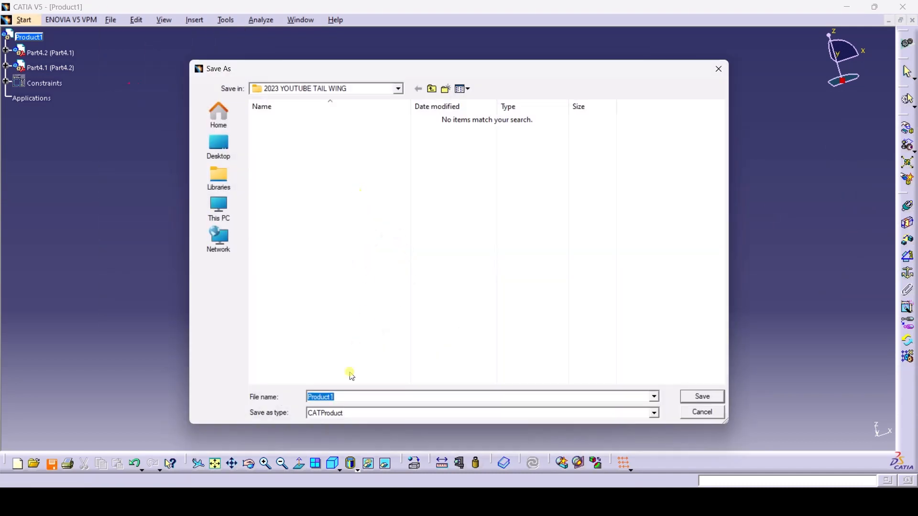
{"action": "type", "text": "final tail wing"}
{"action": "key", "text": "Return"}
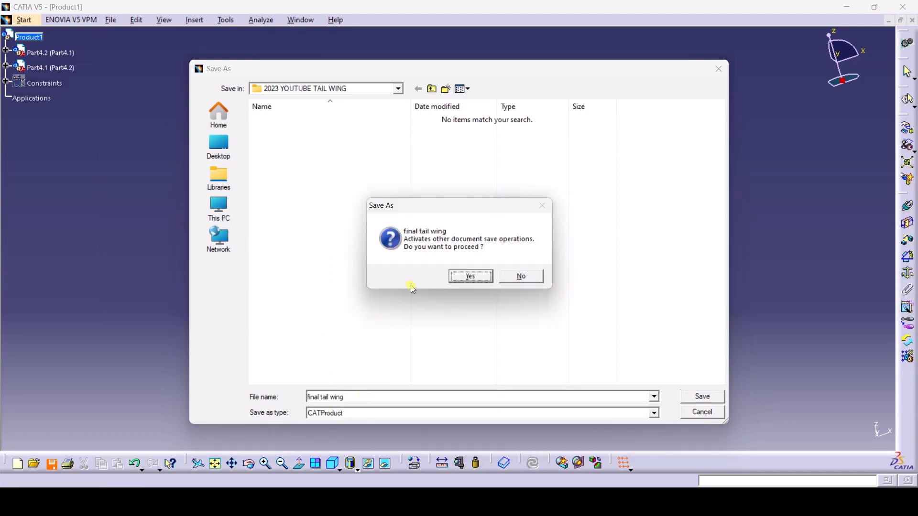